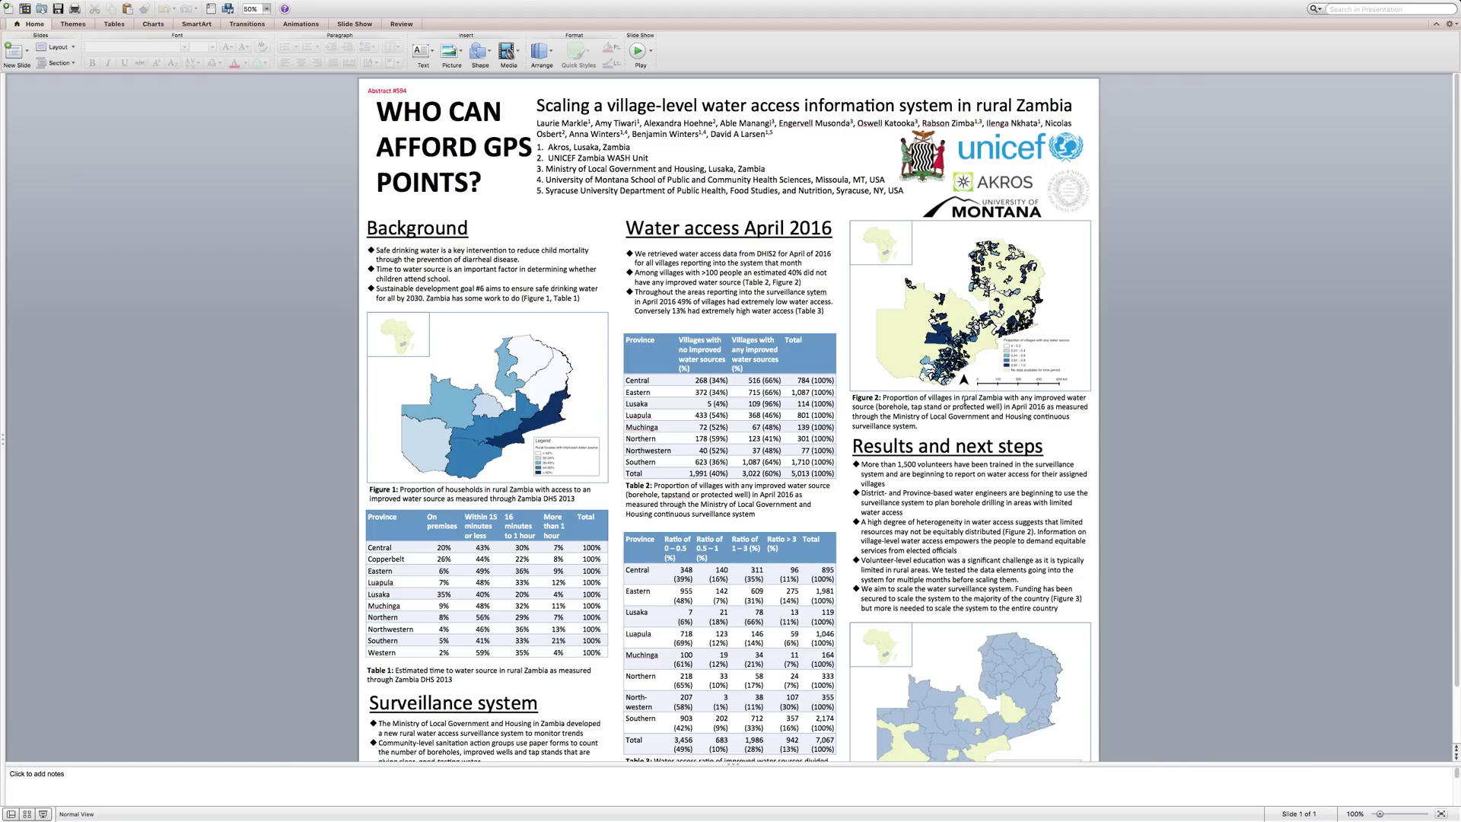
Look over the example research poster from its title down to the figures and tables at its end.
scroll(964, 401, "down", 2)
scroll(965, 400, "down", 4)
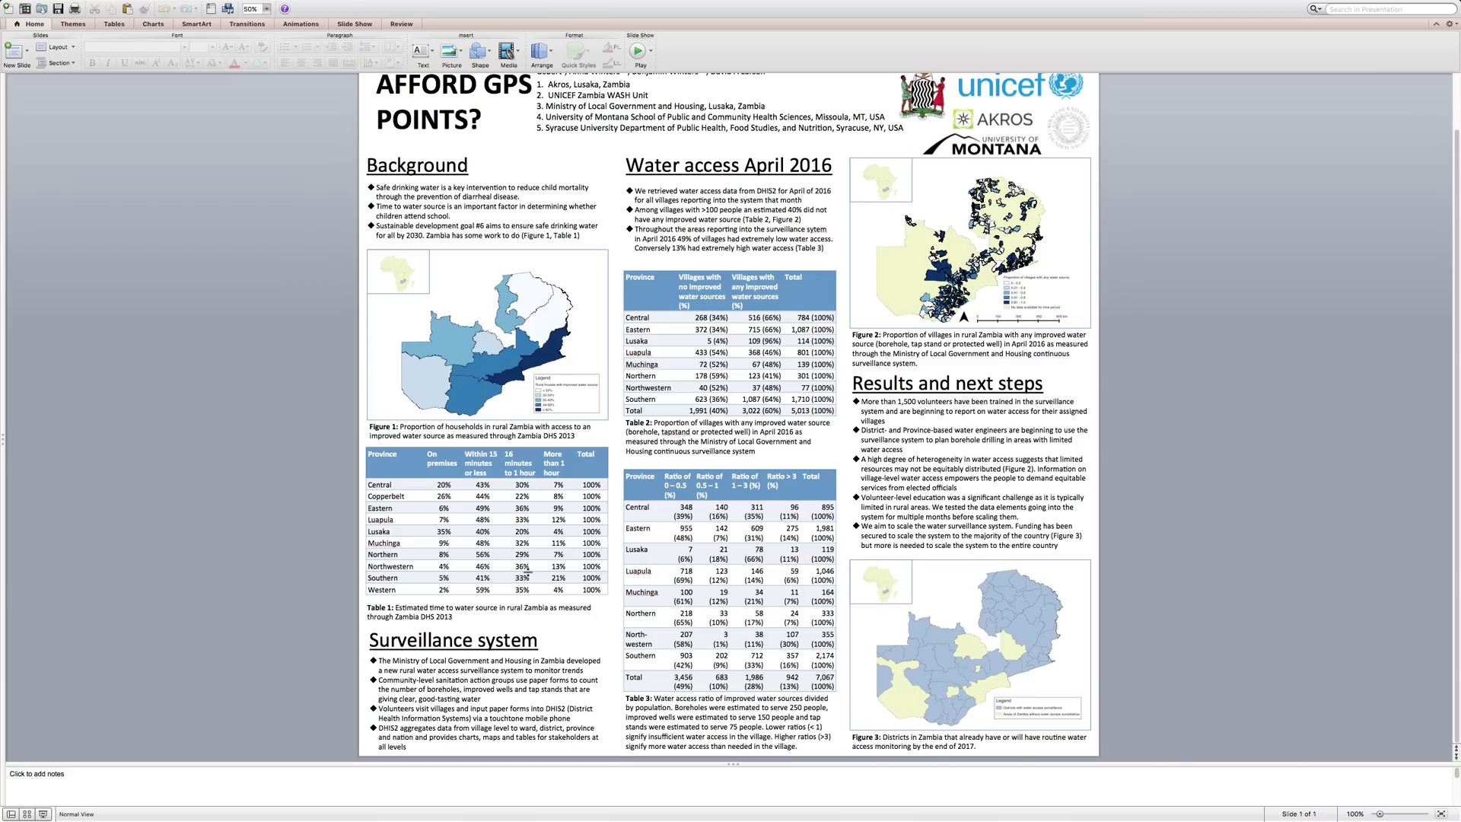
scroll(701, 405, "up", 6)
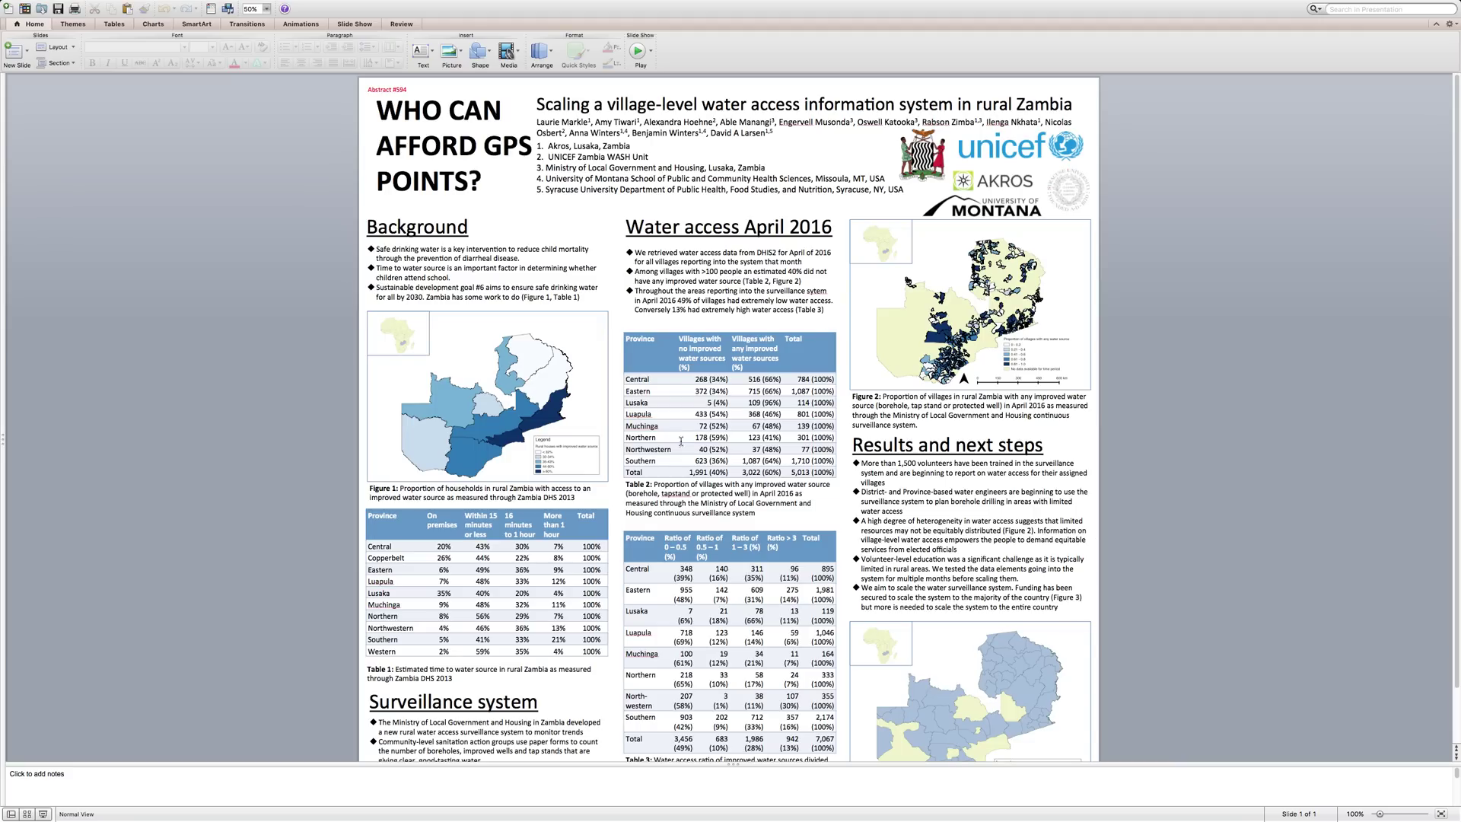
scroll(648, 449, "down", 3)
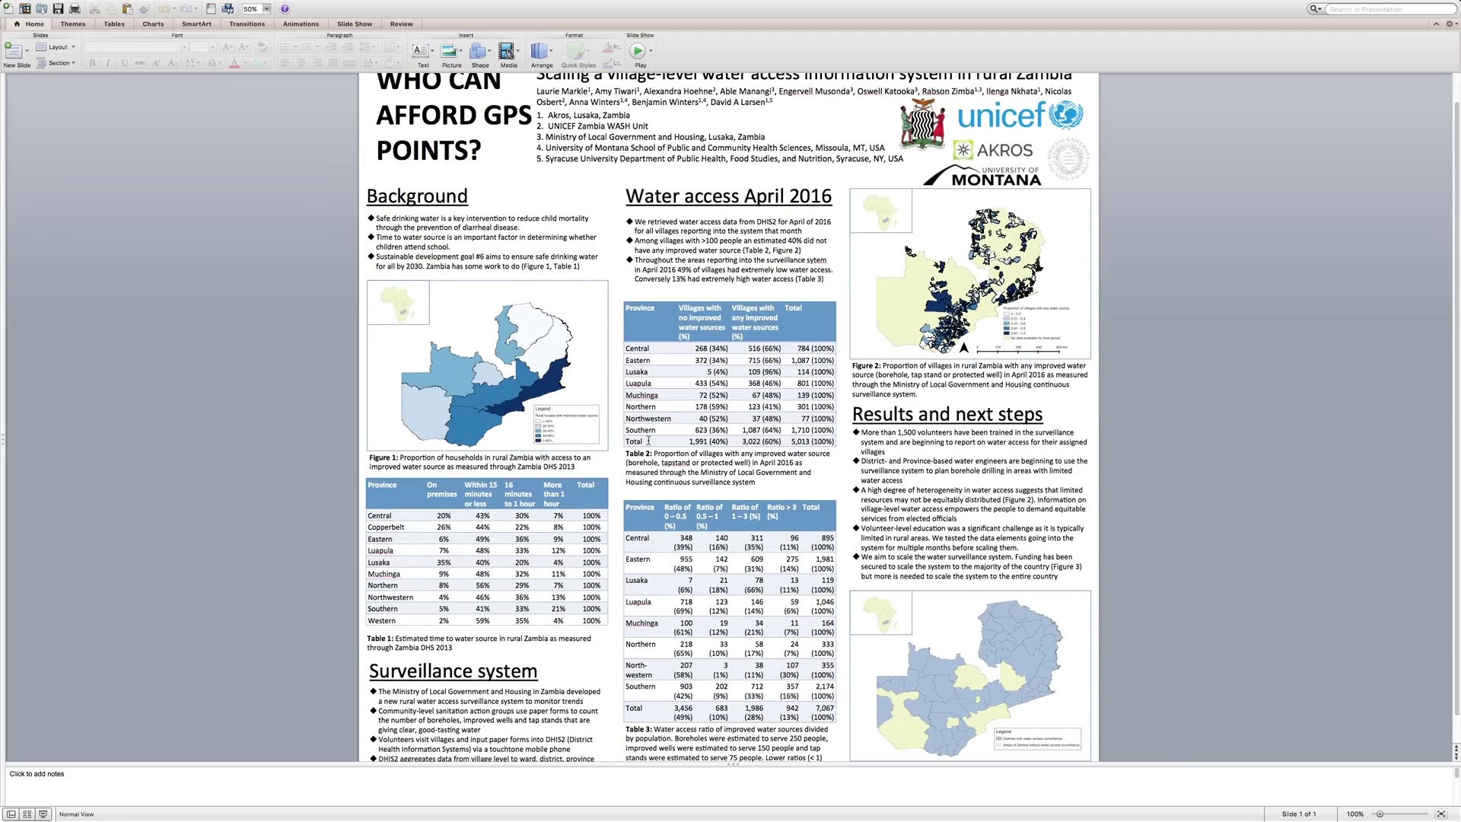
Create a new blank presentation.
mouse_move(14, 6)
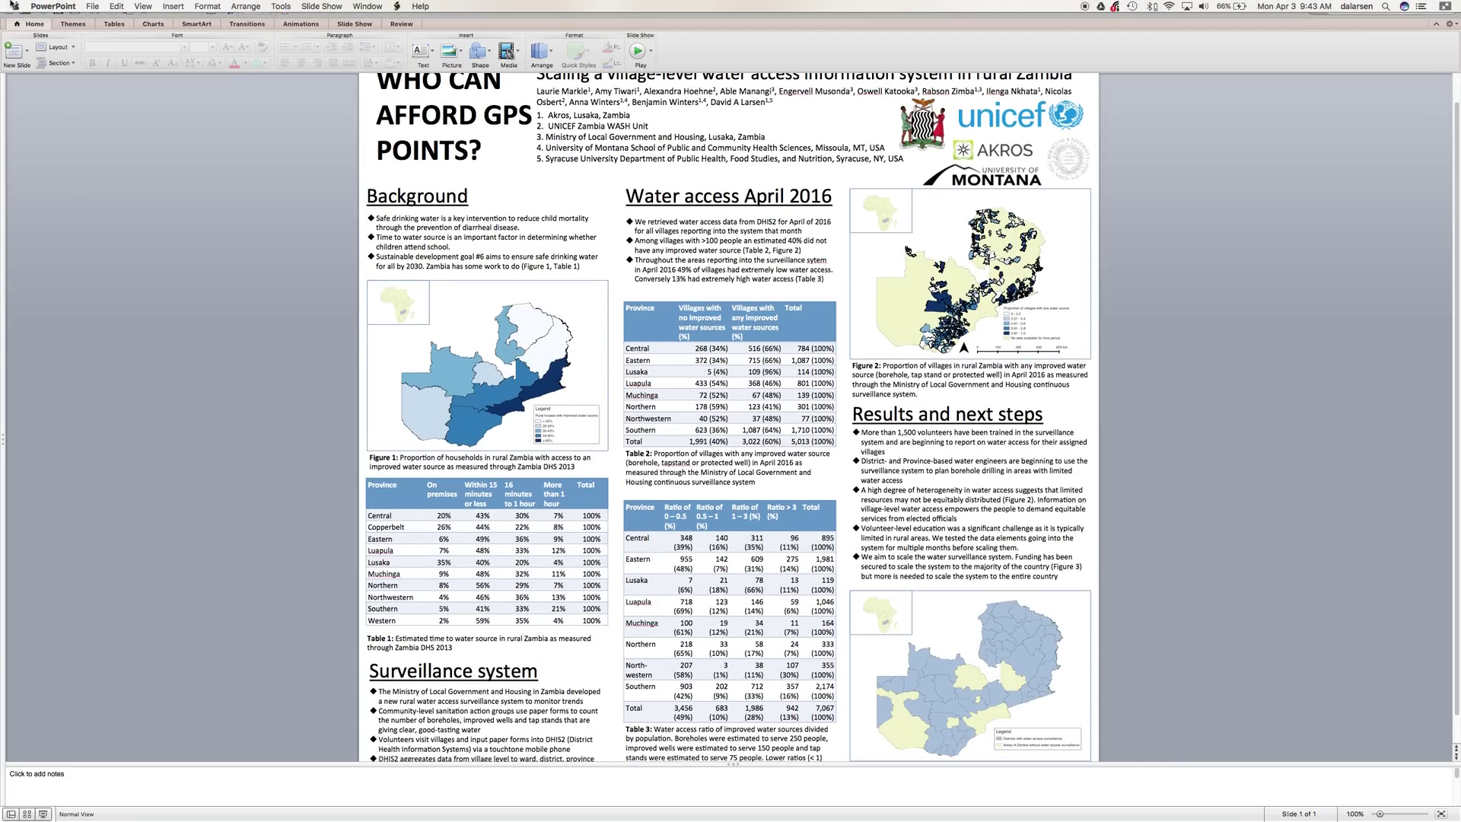
left_click(93, 6)
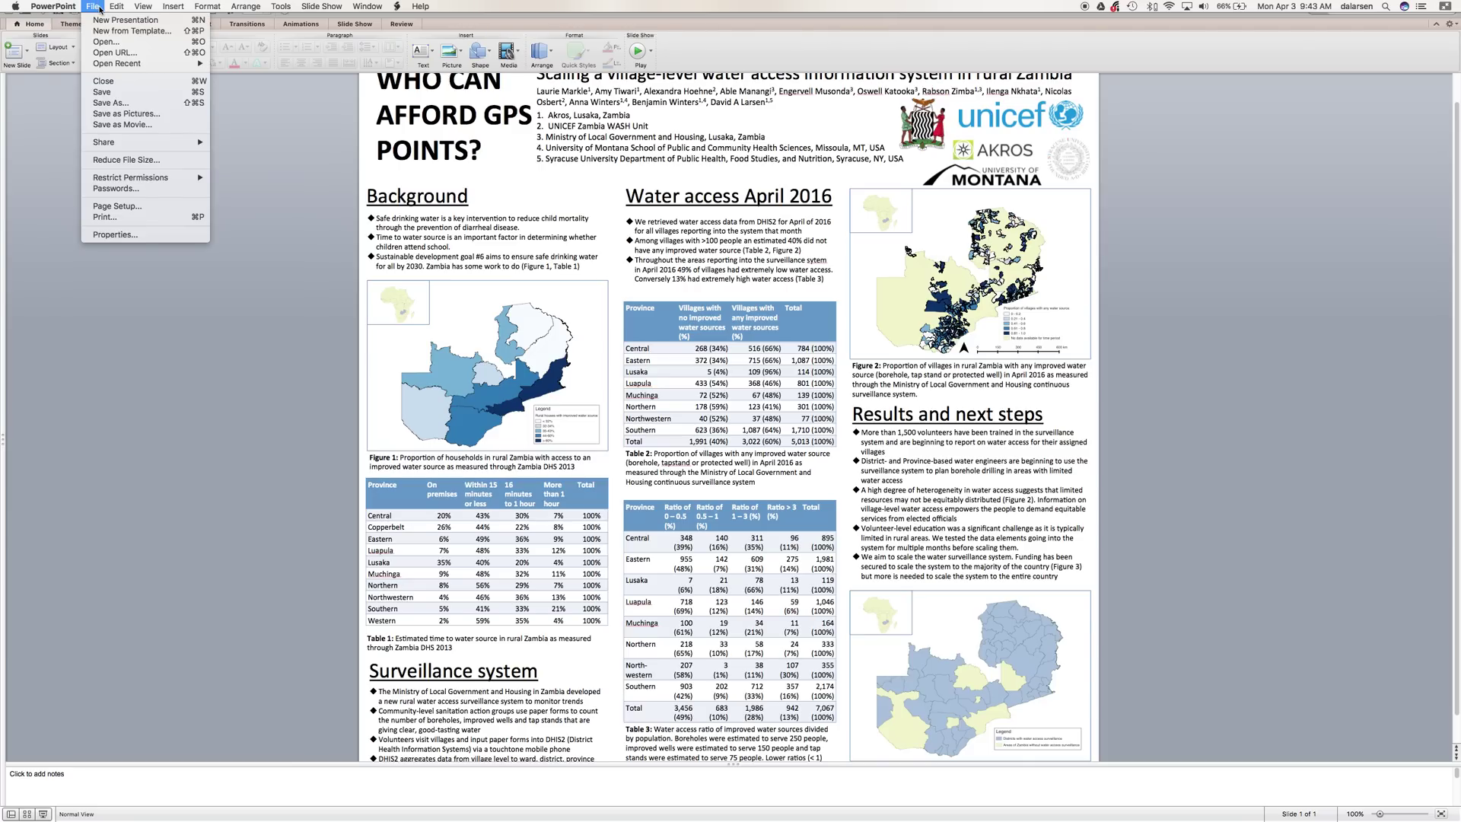
mouse_move(46, 6)
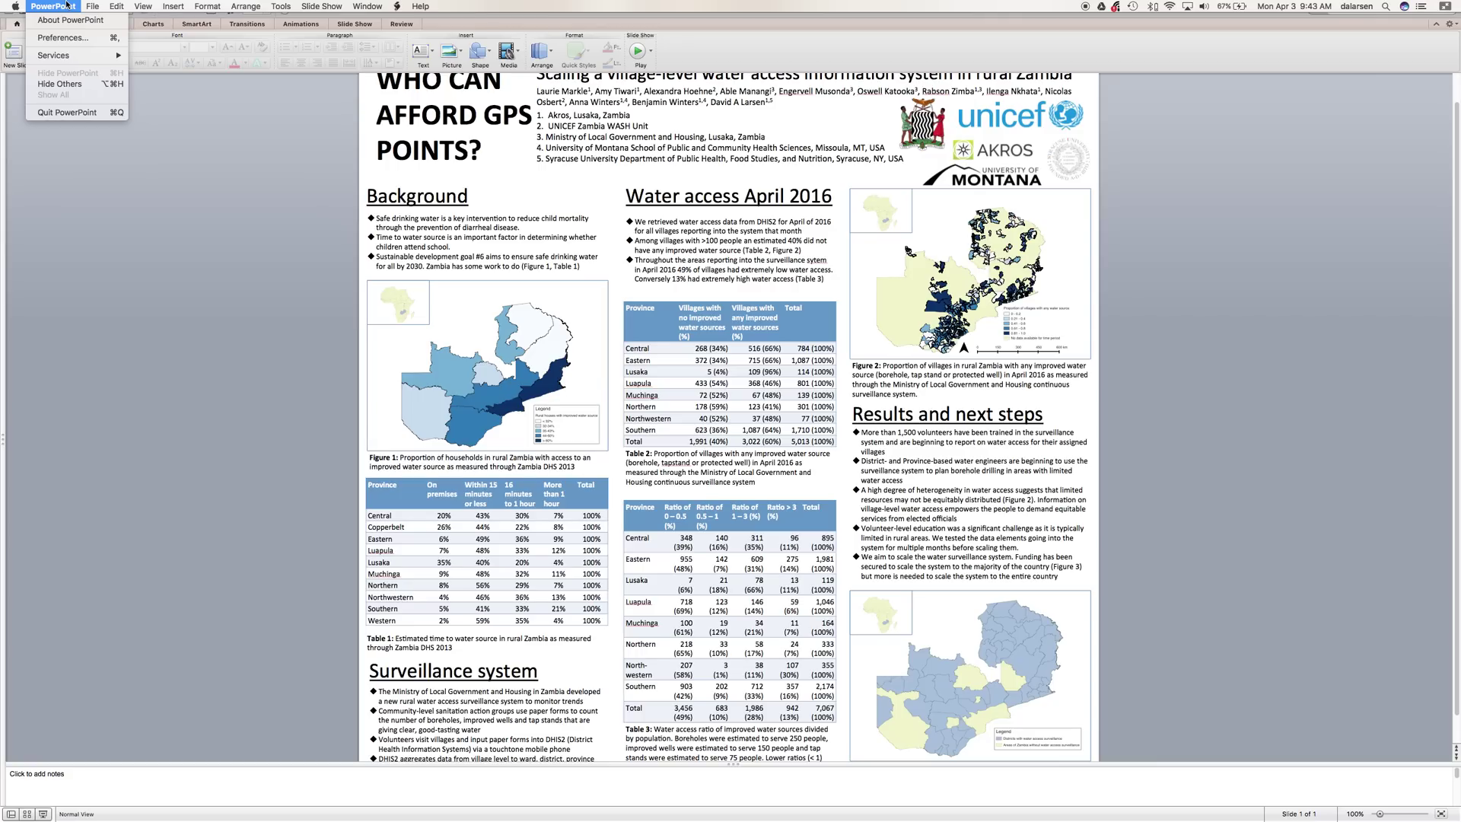
mouse_move(92, 6)
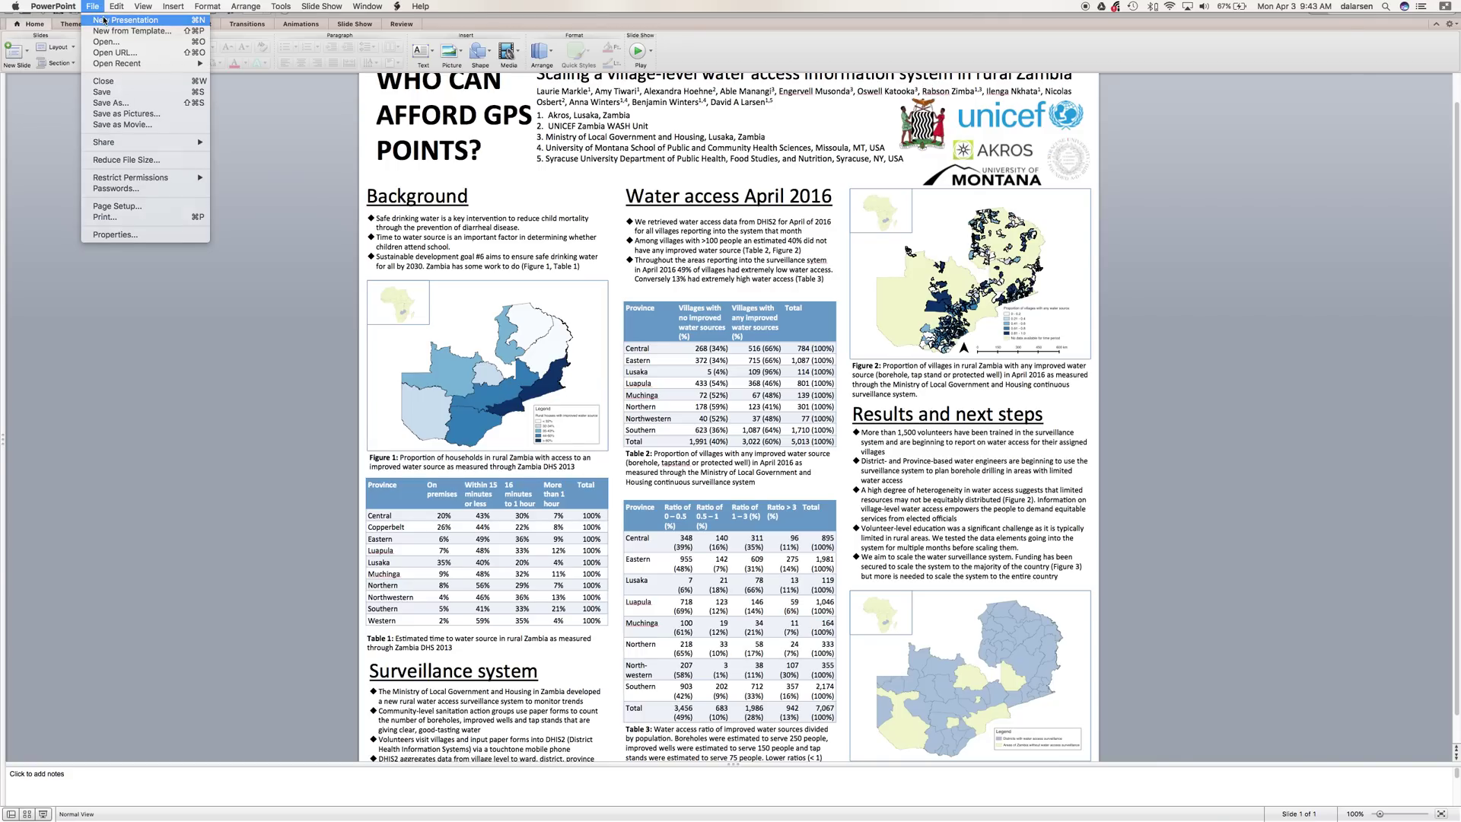
left_click(104, 19)
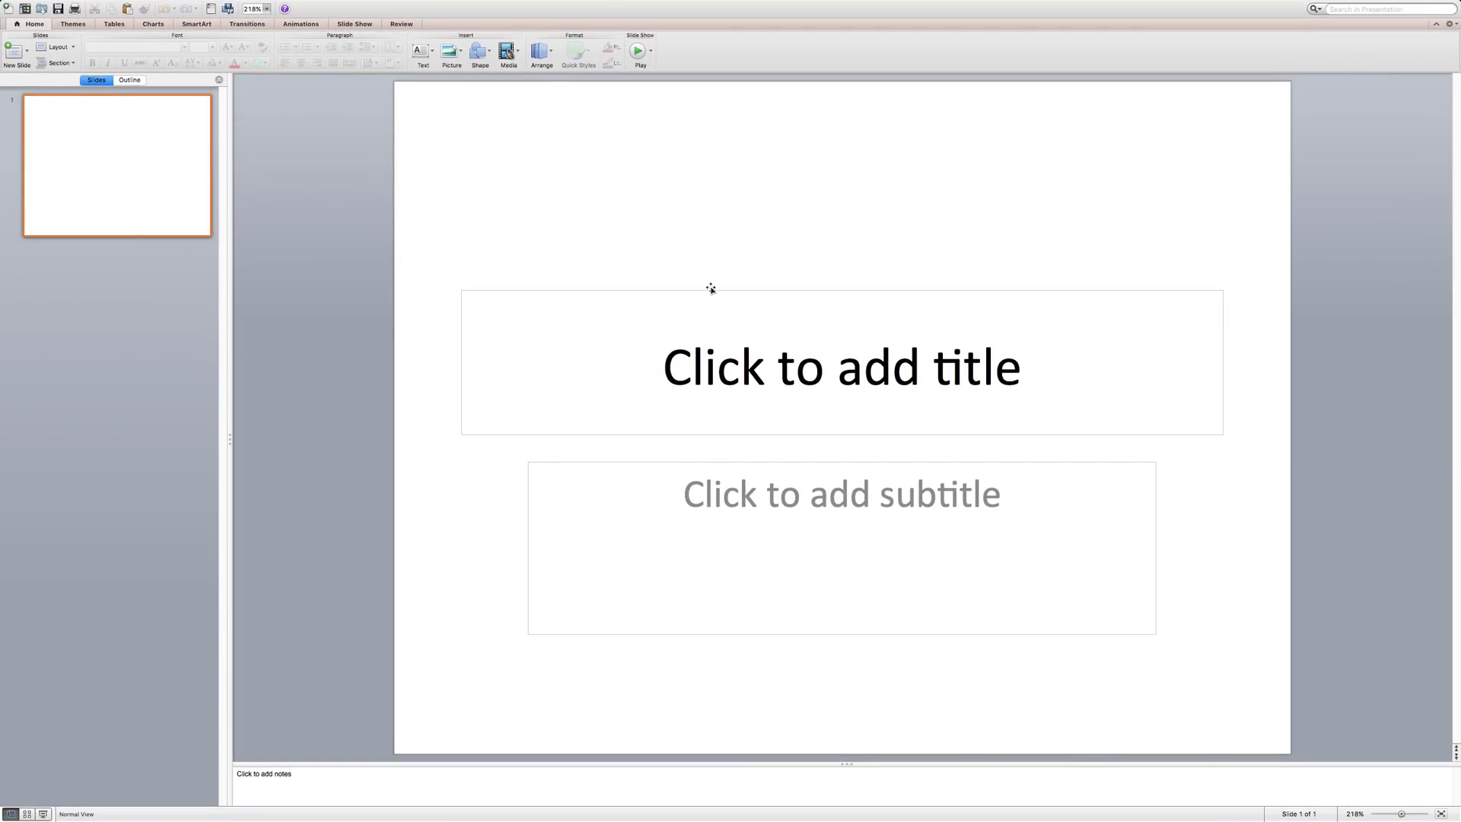
Delete the title and subtitle placeholders from the first slide.
left_click(710, 289)
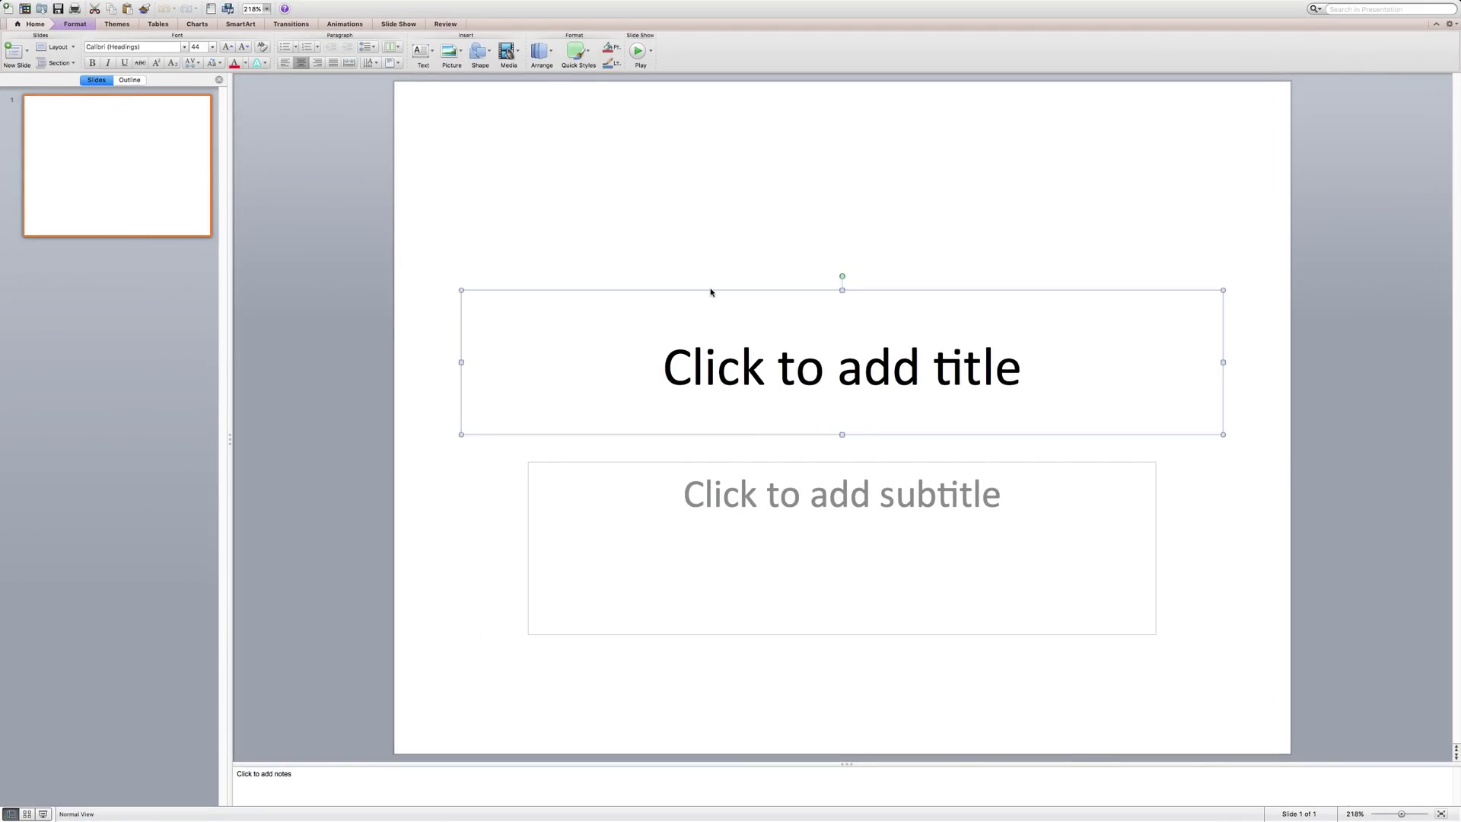
key("Delete")
left_click(736, 460)
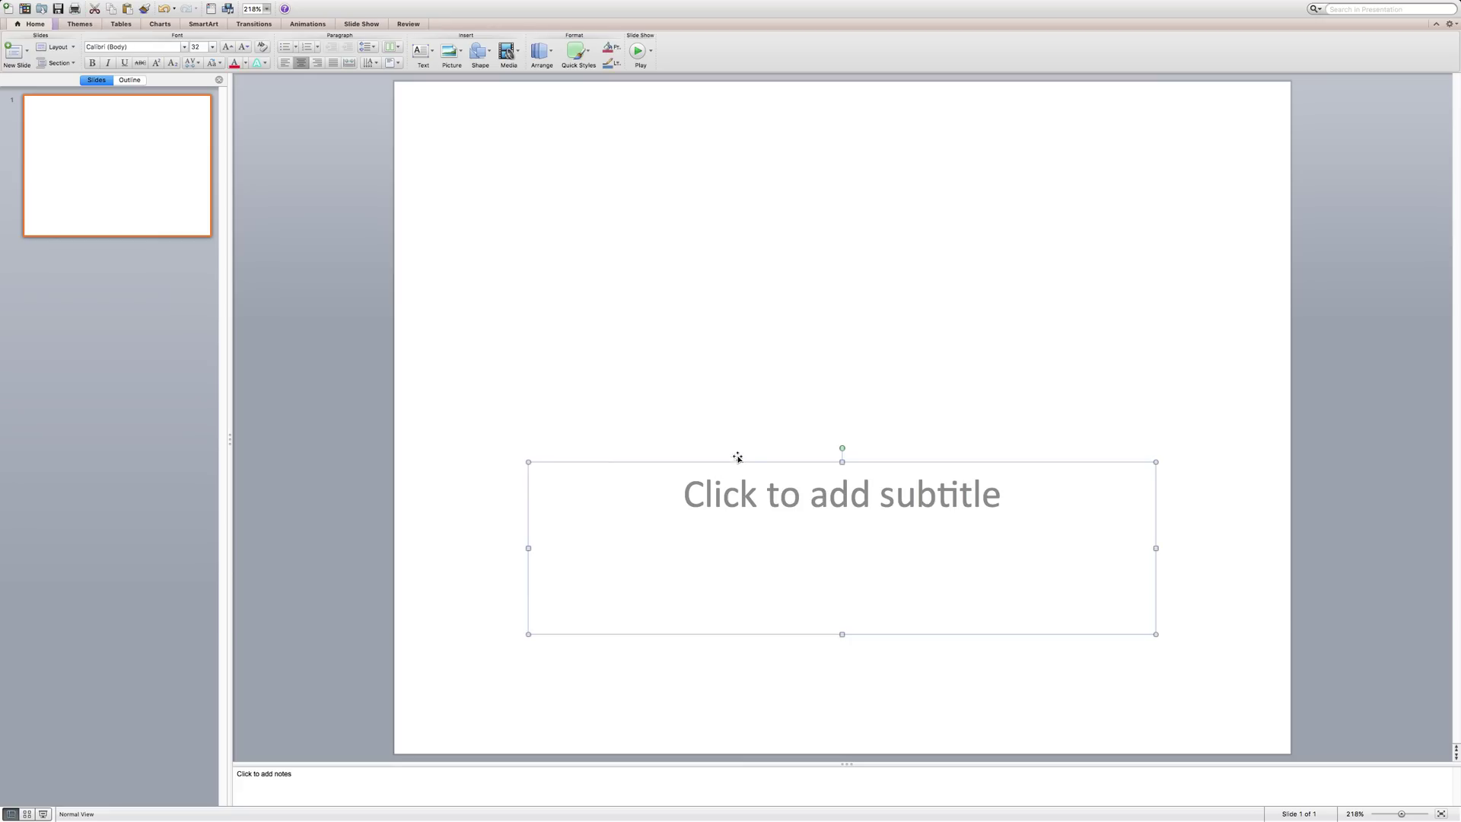
key("Delete")
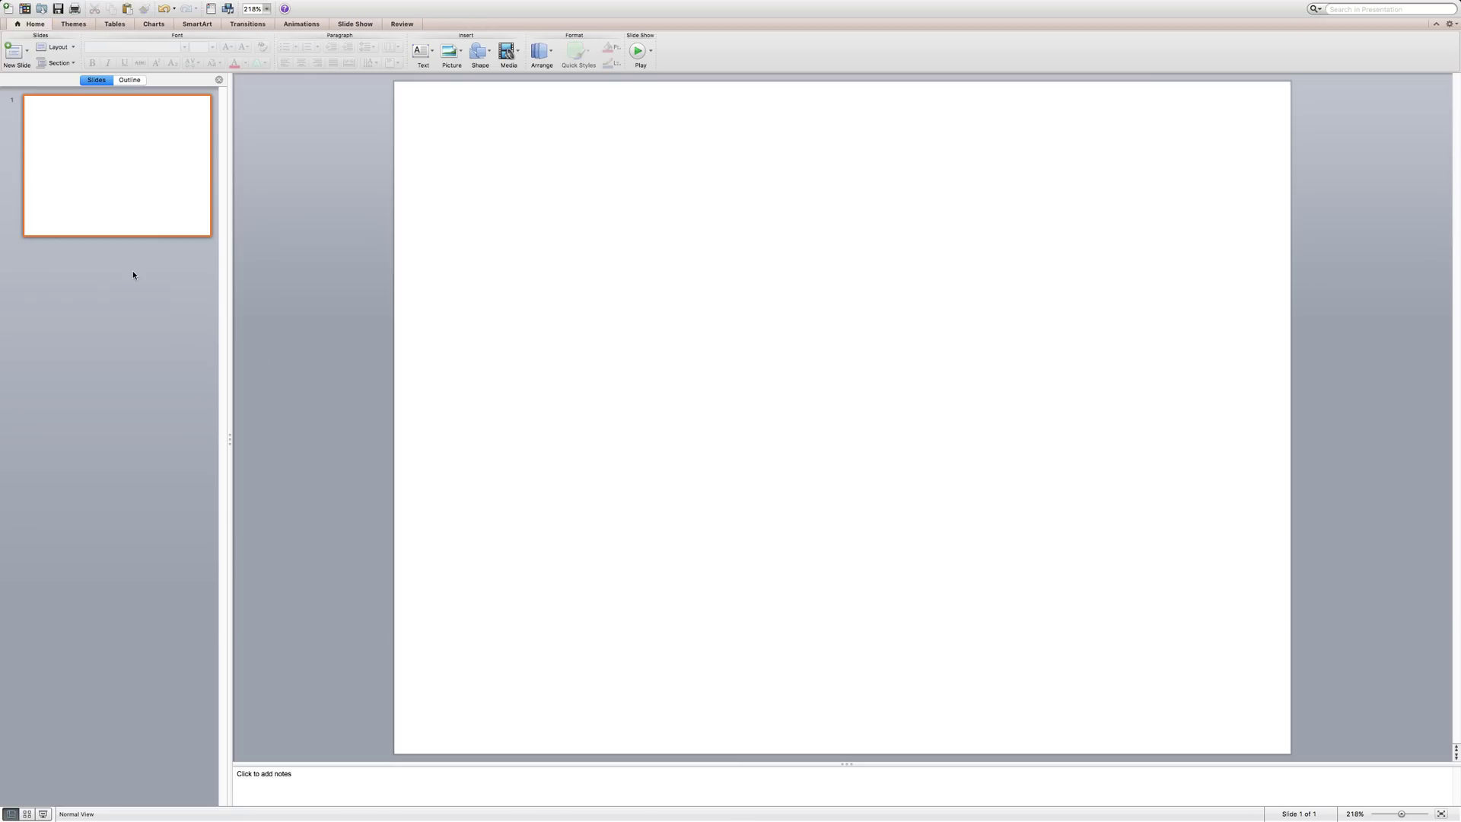
Set a custom page size of 36 by 36 inches for the slide and keep it despite the printable area limit.
mouse_move(58, 3)
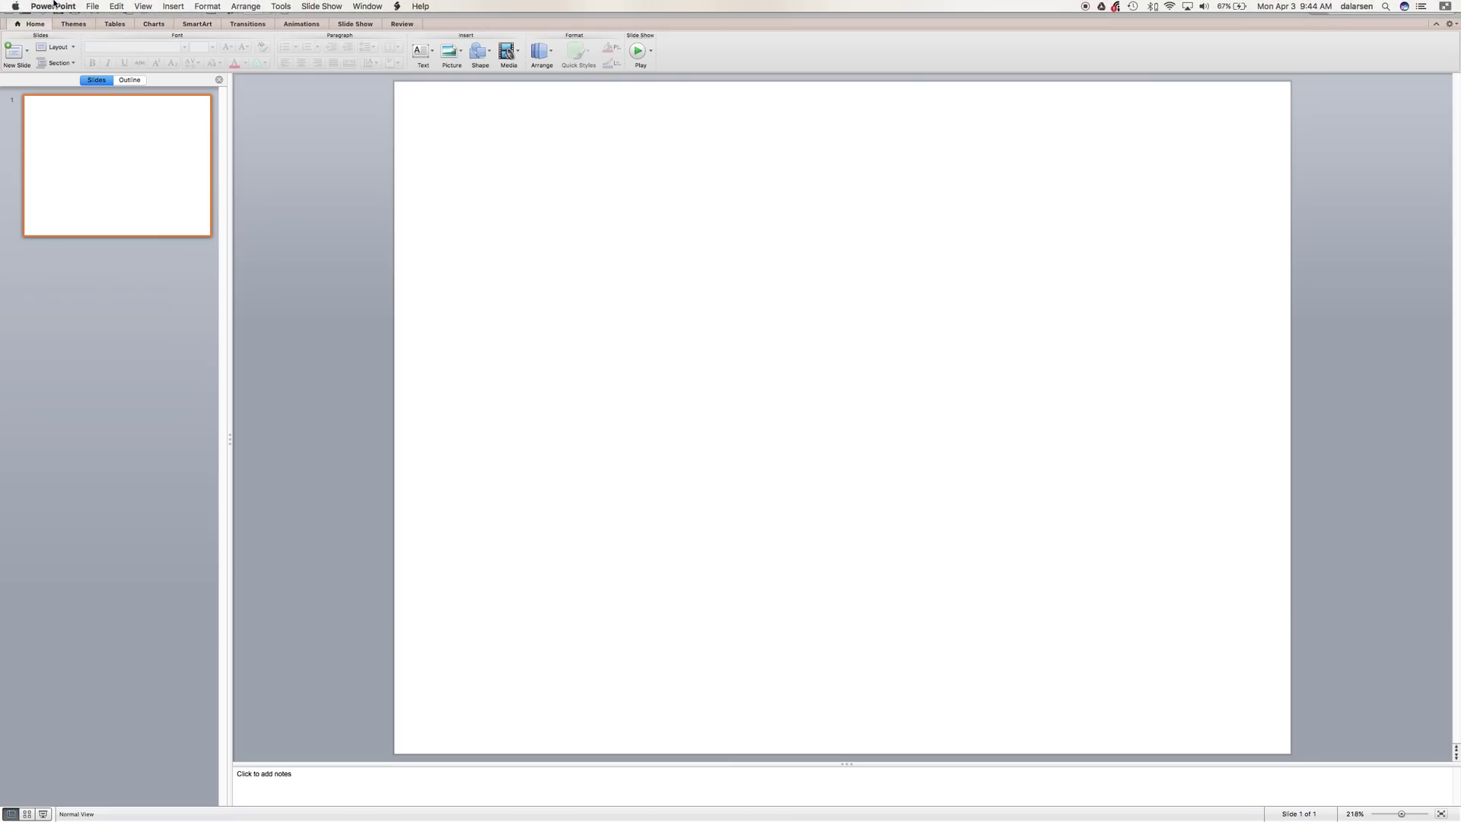
left_click(92, 6)
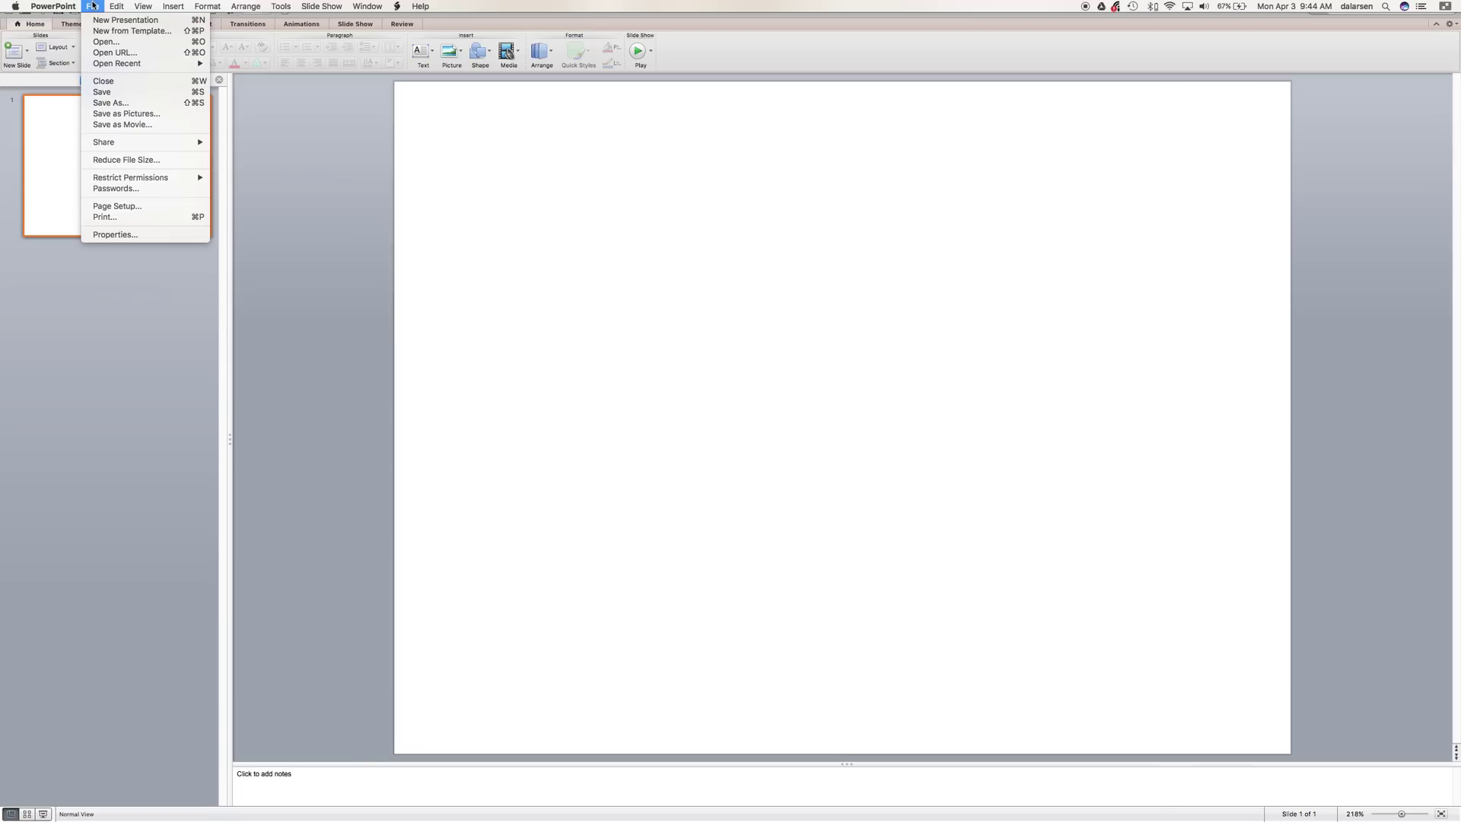
left_click(146, 207)
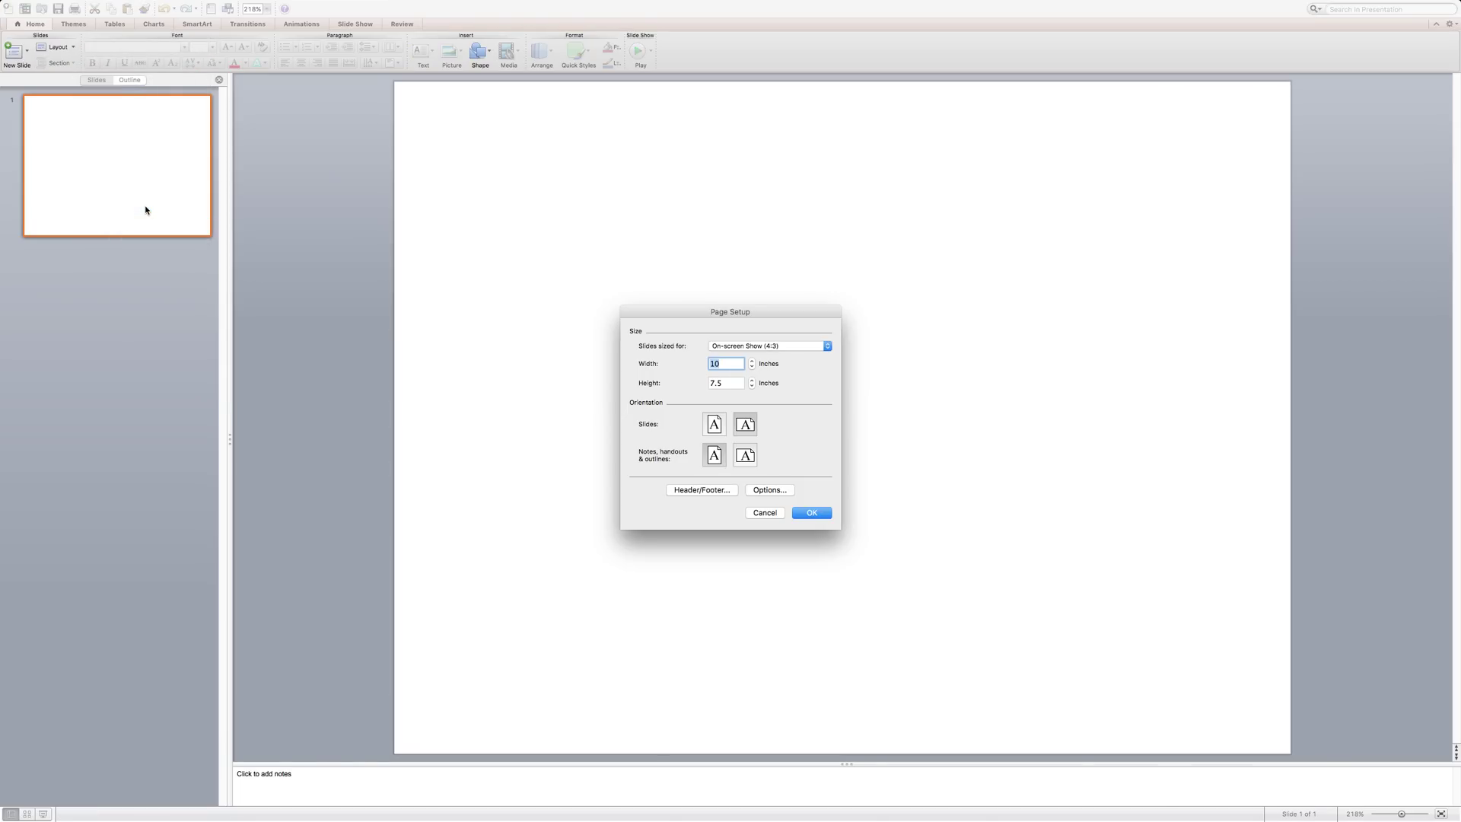
left_click(829, 348)
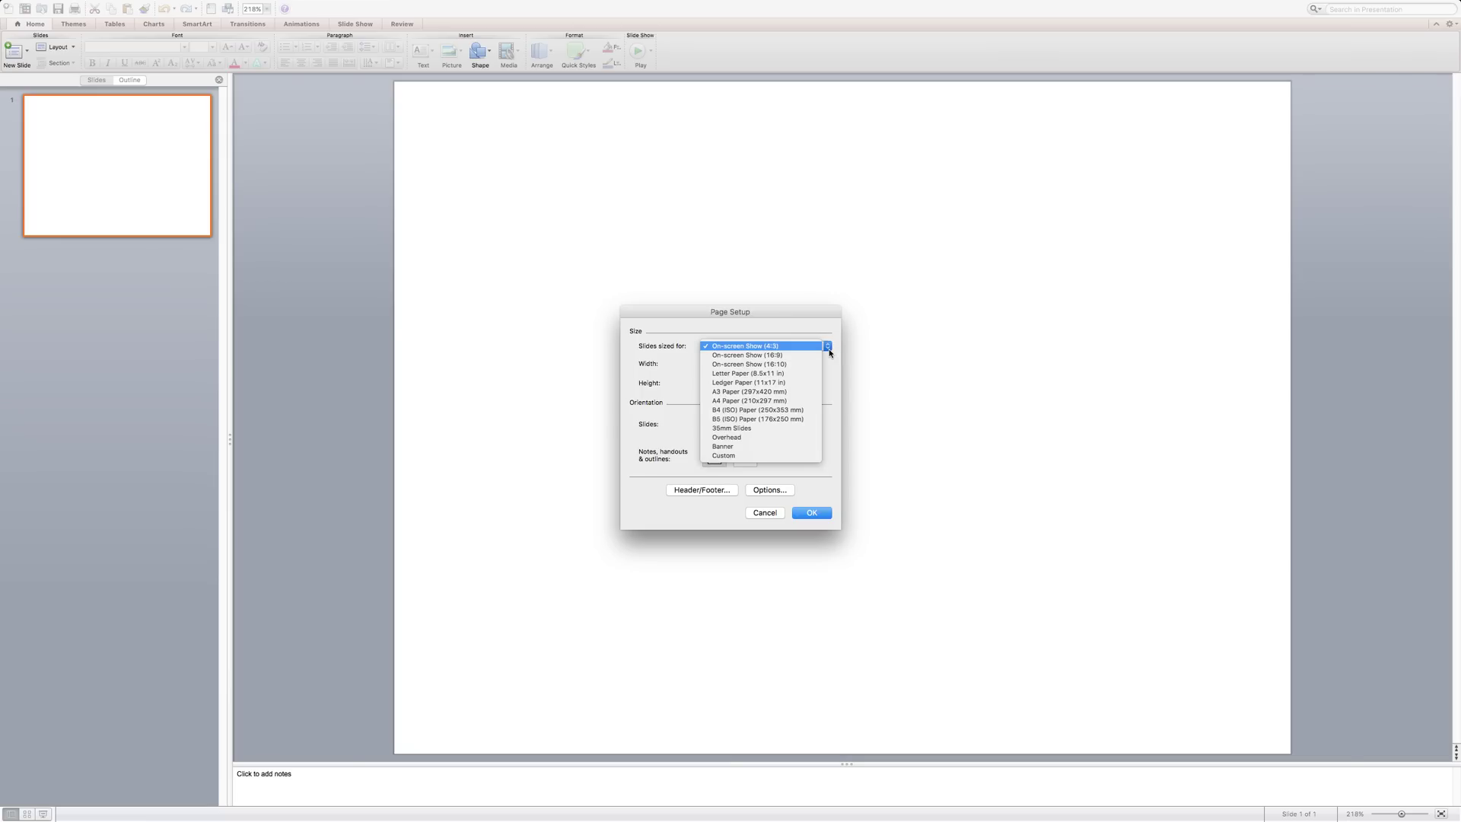
left_click(770, 456)
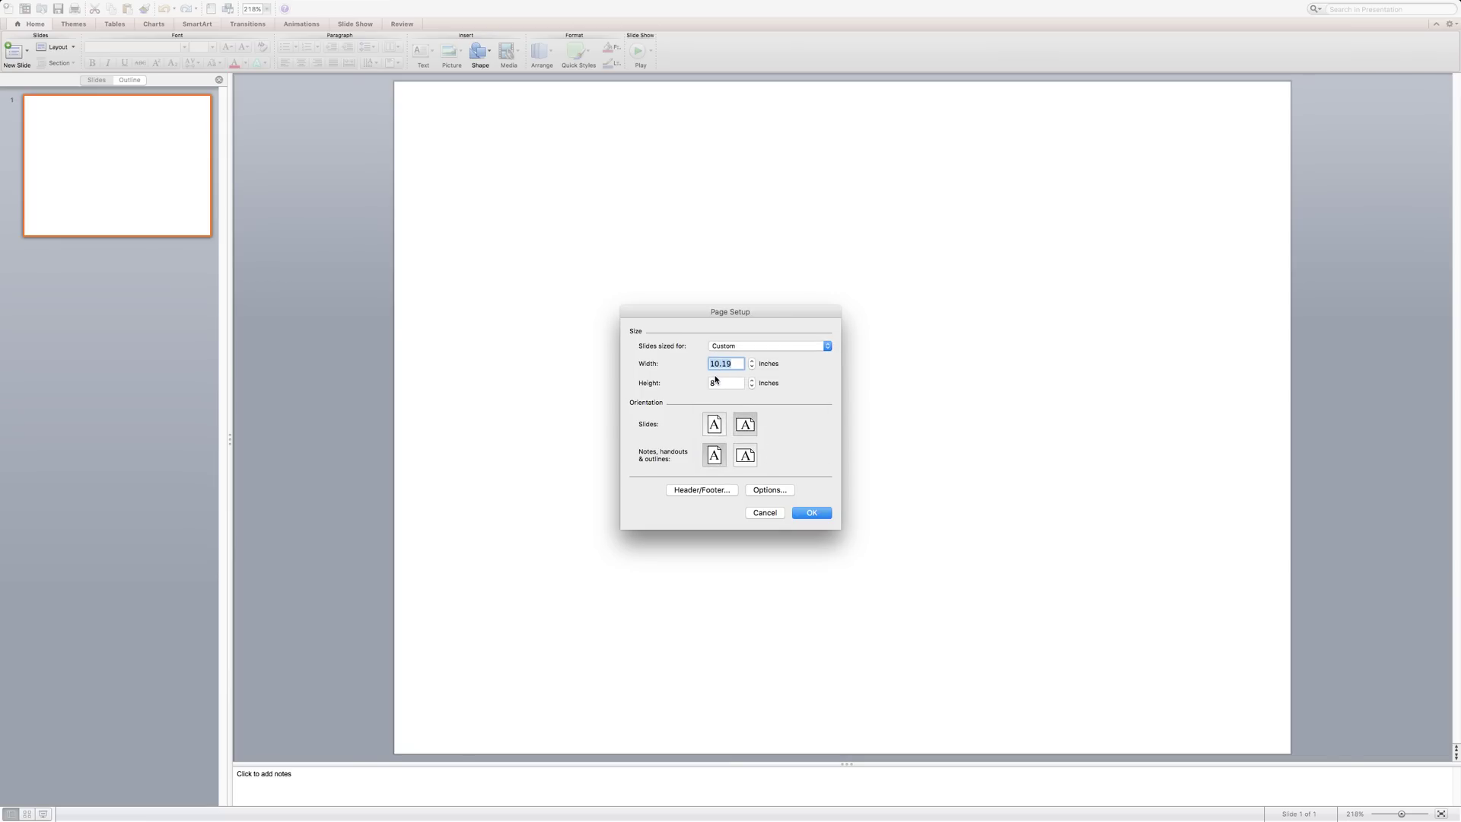
type("36")
key("Tab")
type("36")
left_click(828, 347)
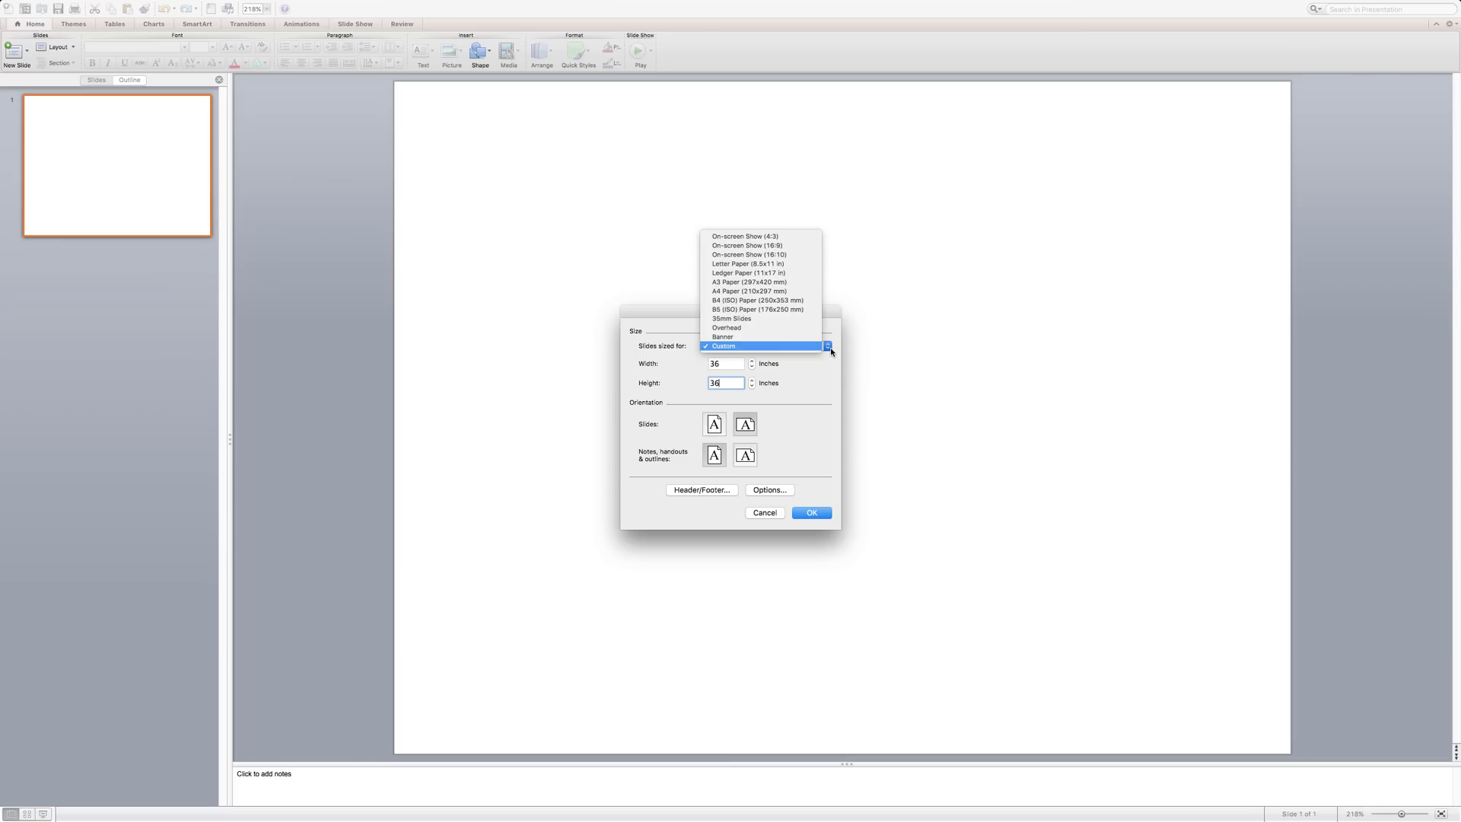
left_click(815, 415)
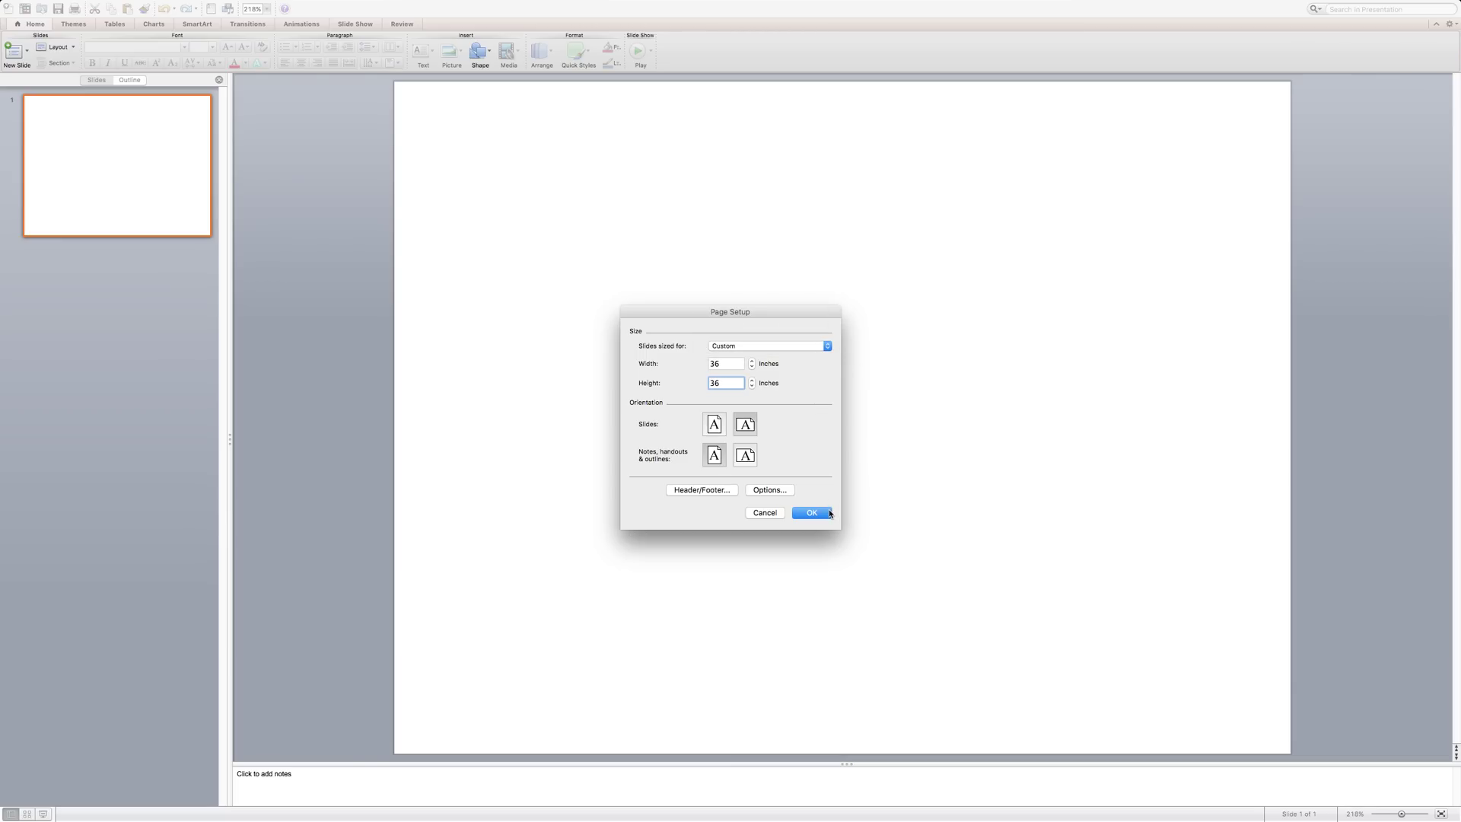
left_click(825, 513)
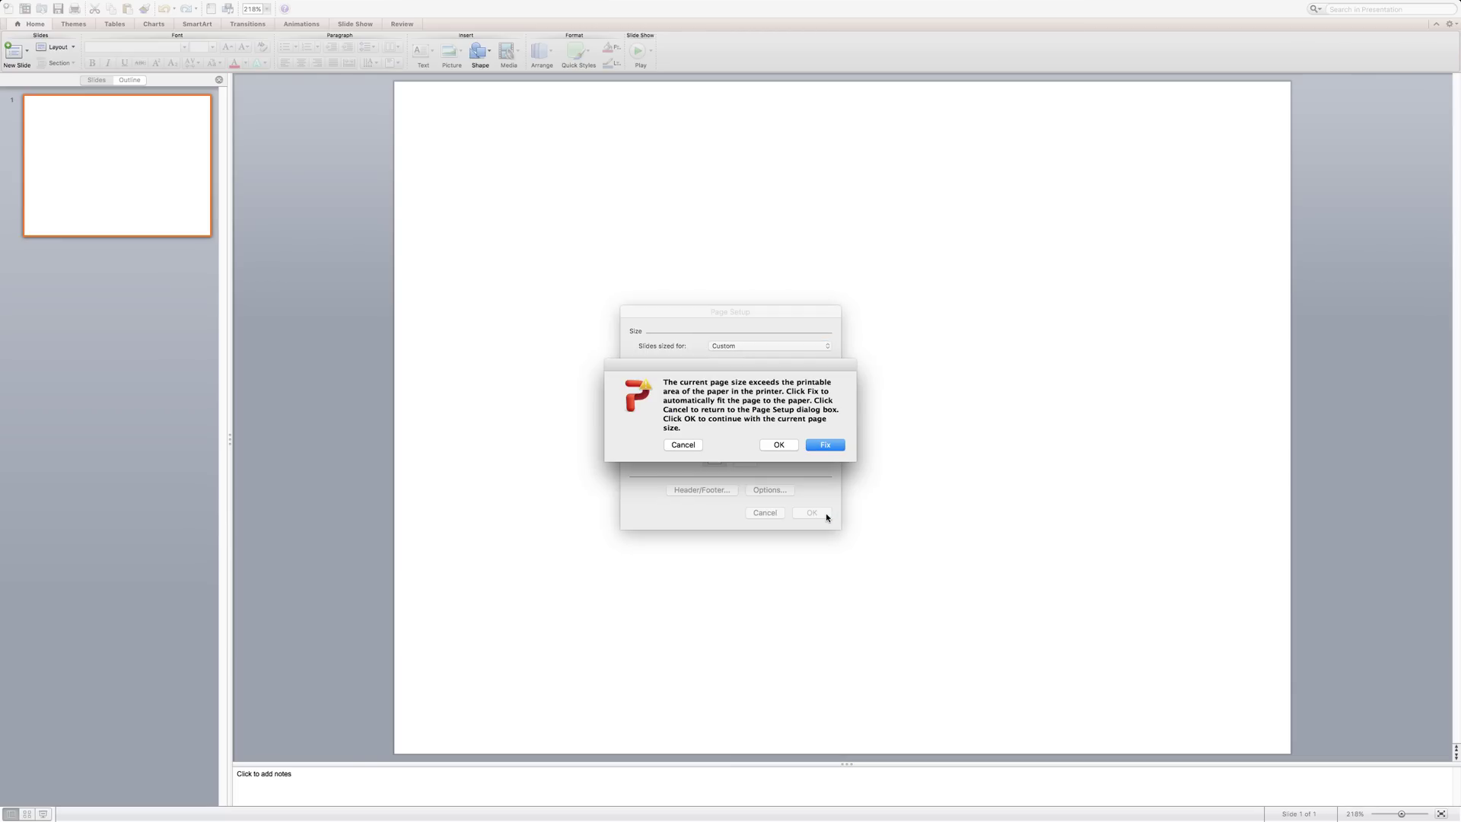
left_click(779, 445)
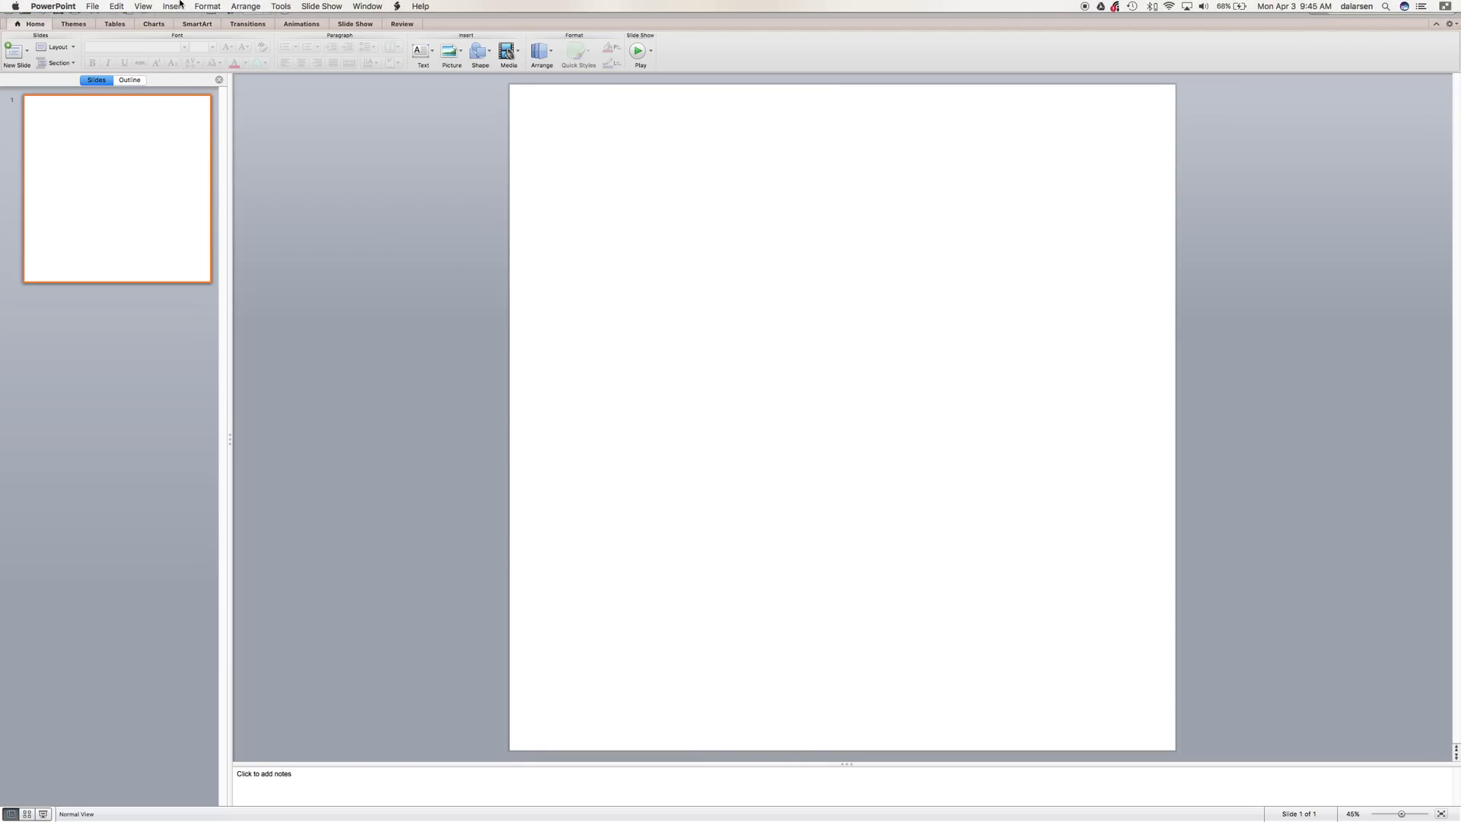
Search the help for the guide commands and display the rulers around the slide.
left_click(180, 5)
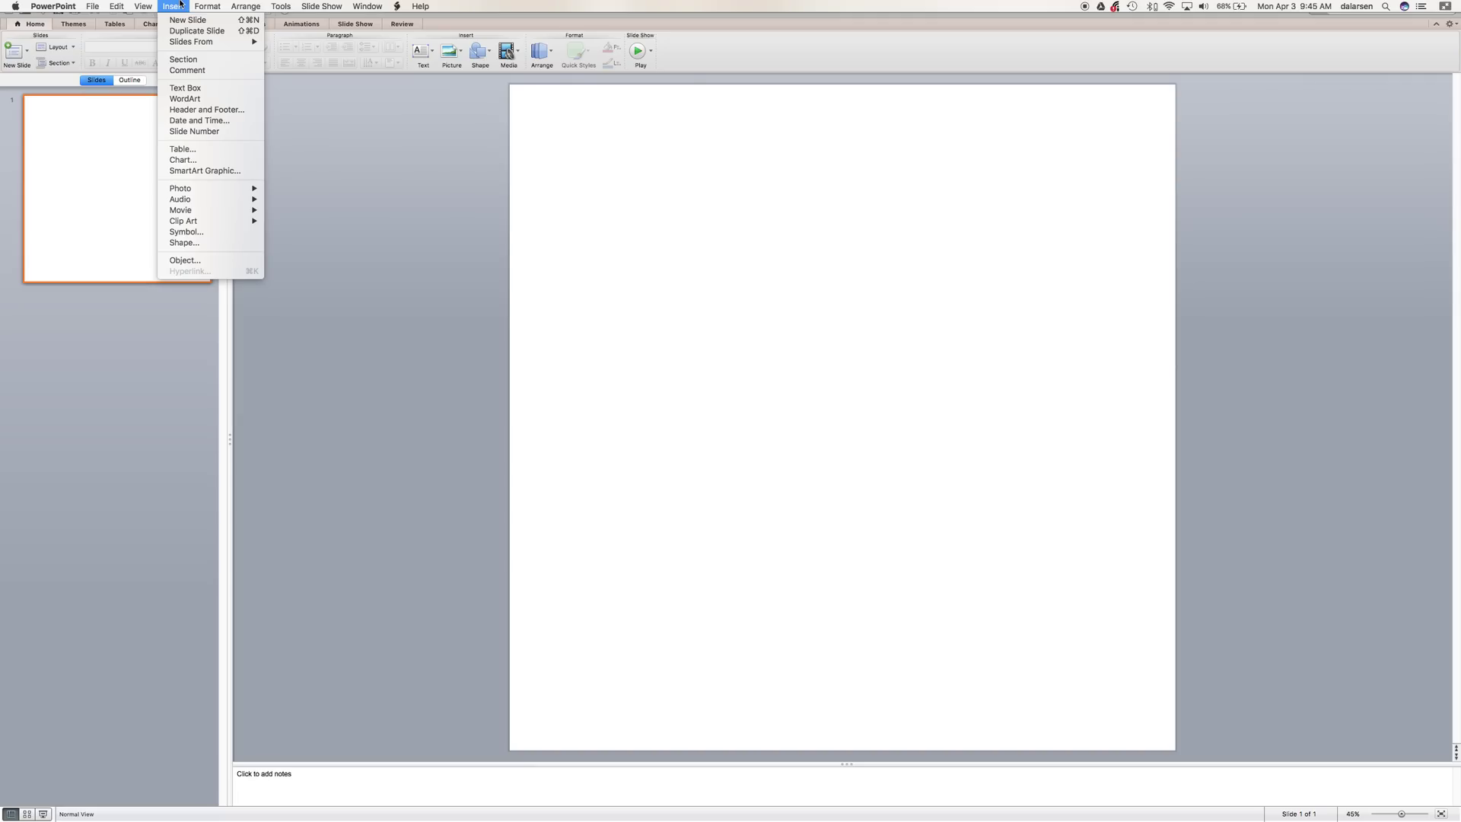
mouse_move(206, 3)
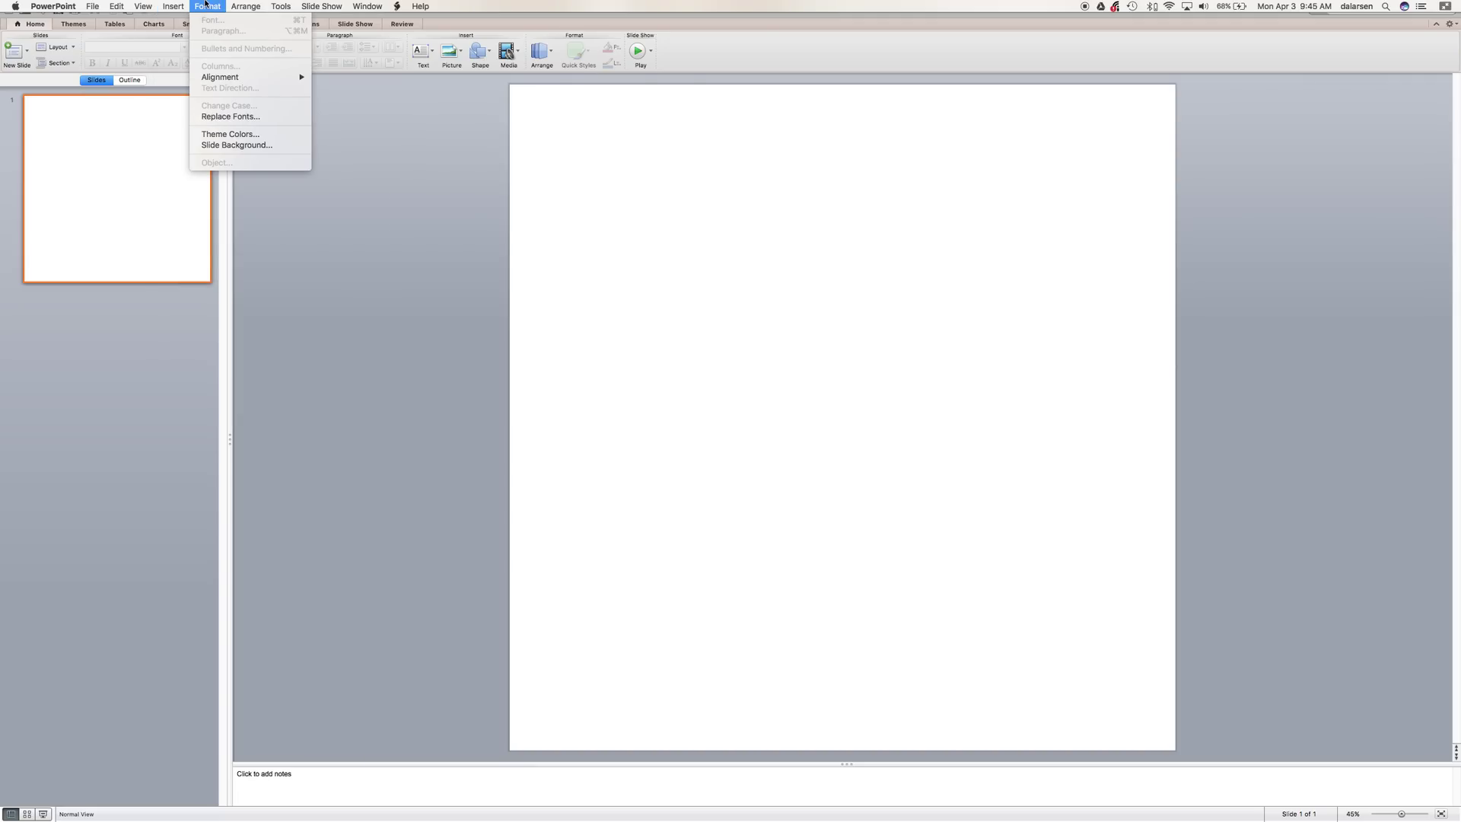
mouse_move(437, 4)
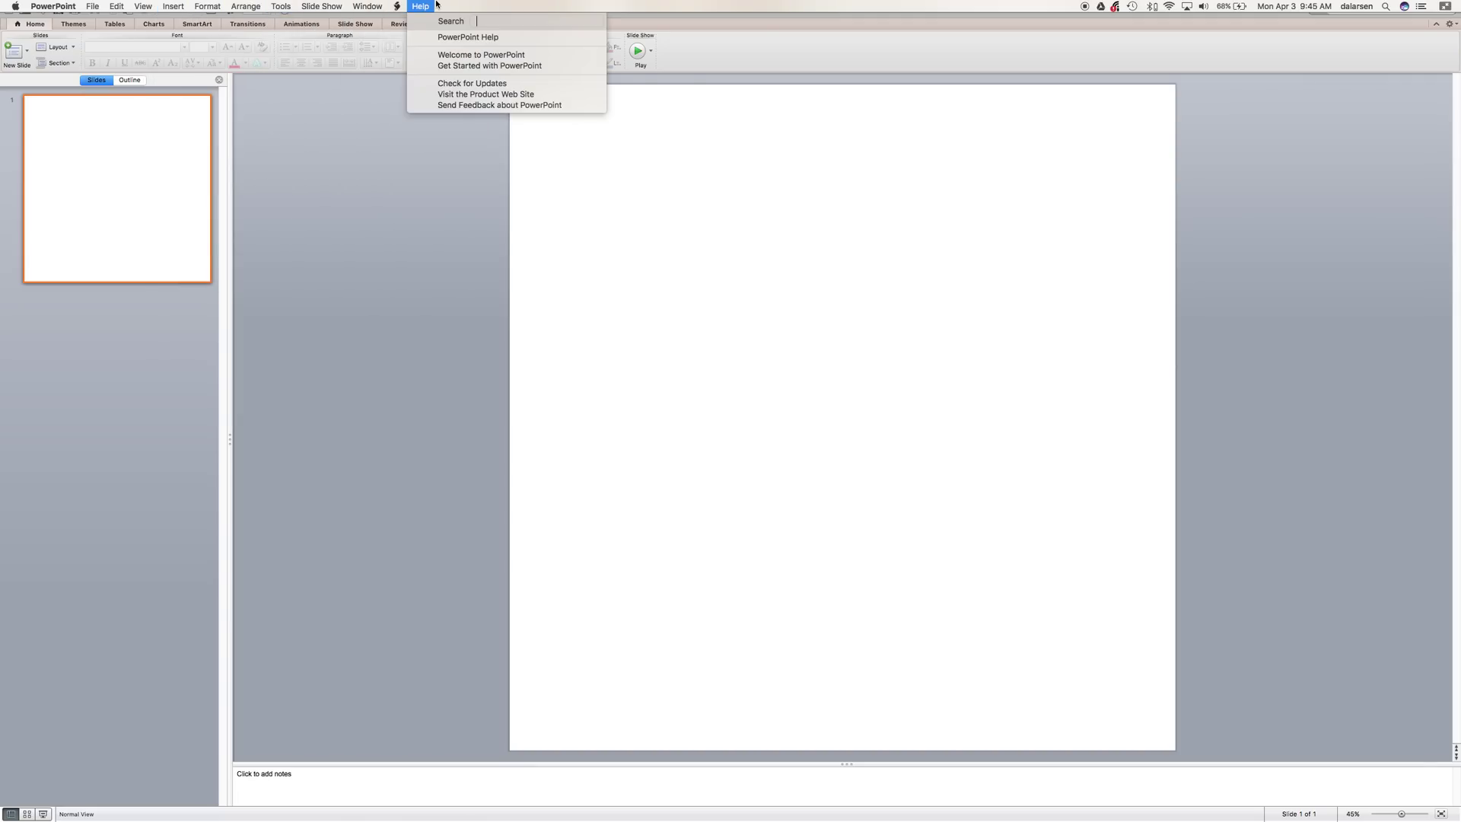
type("guide")
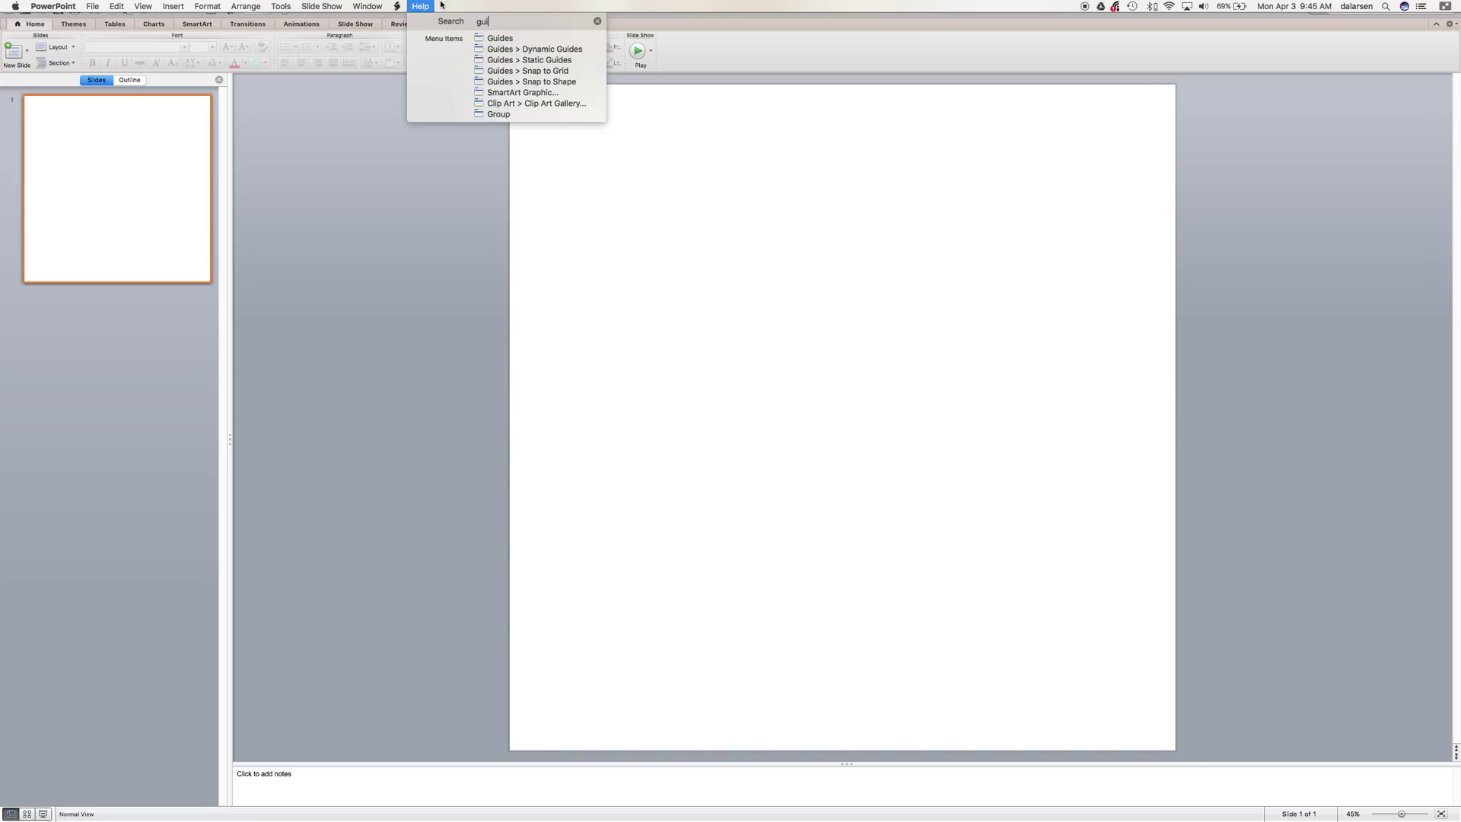
mouse_move(484, 37)
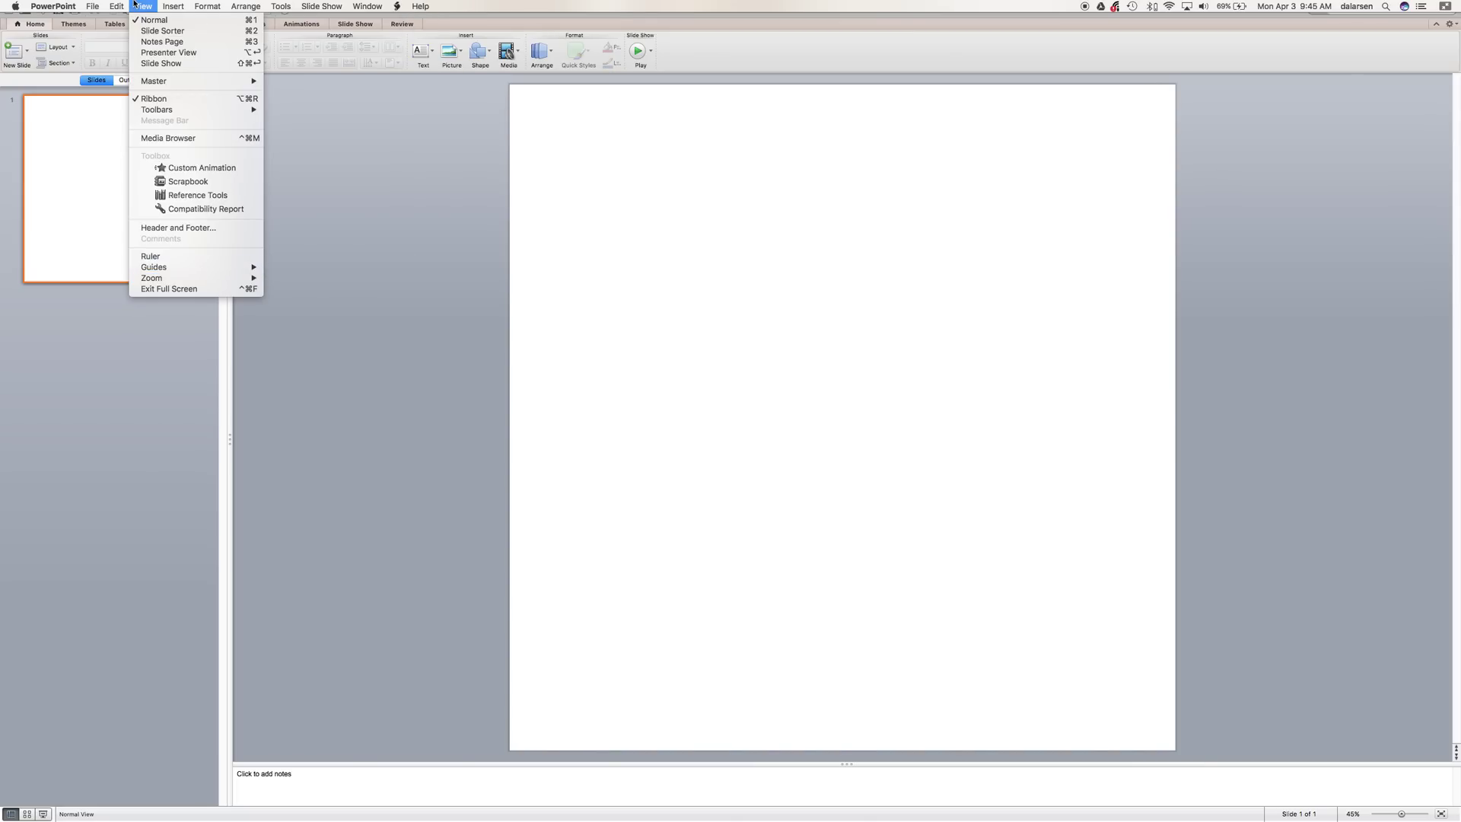
mouse_move(203, 267)
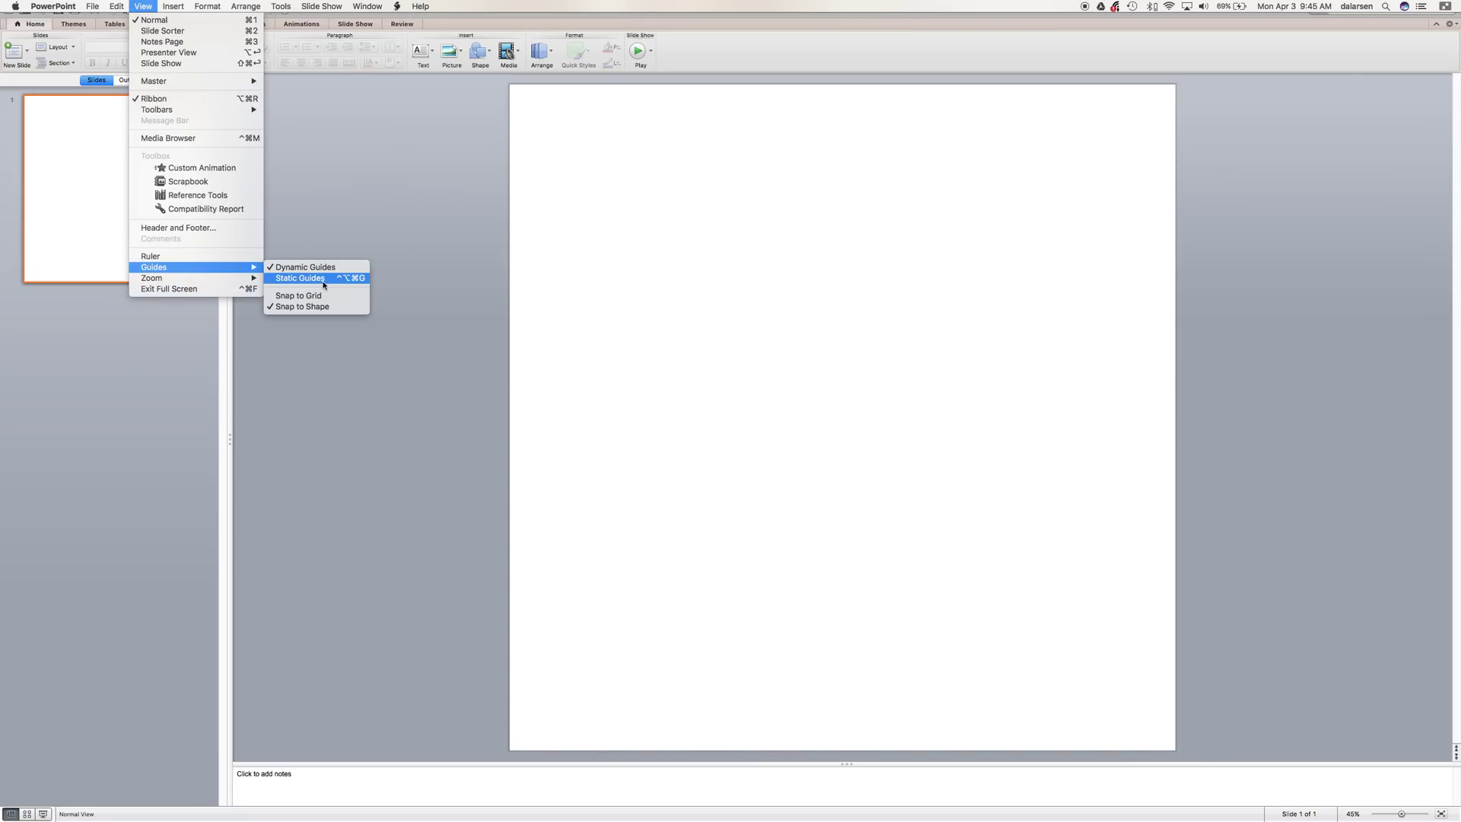
left_click(206, 260)
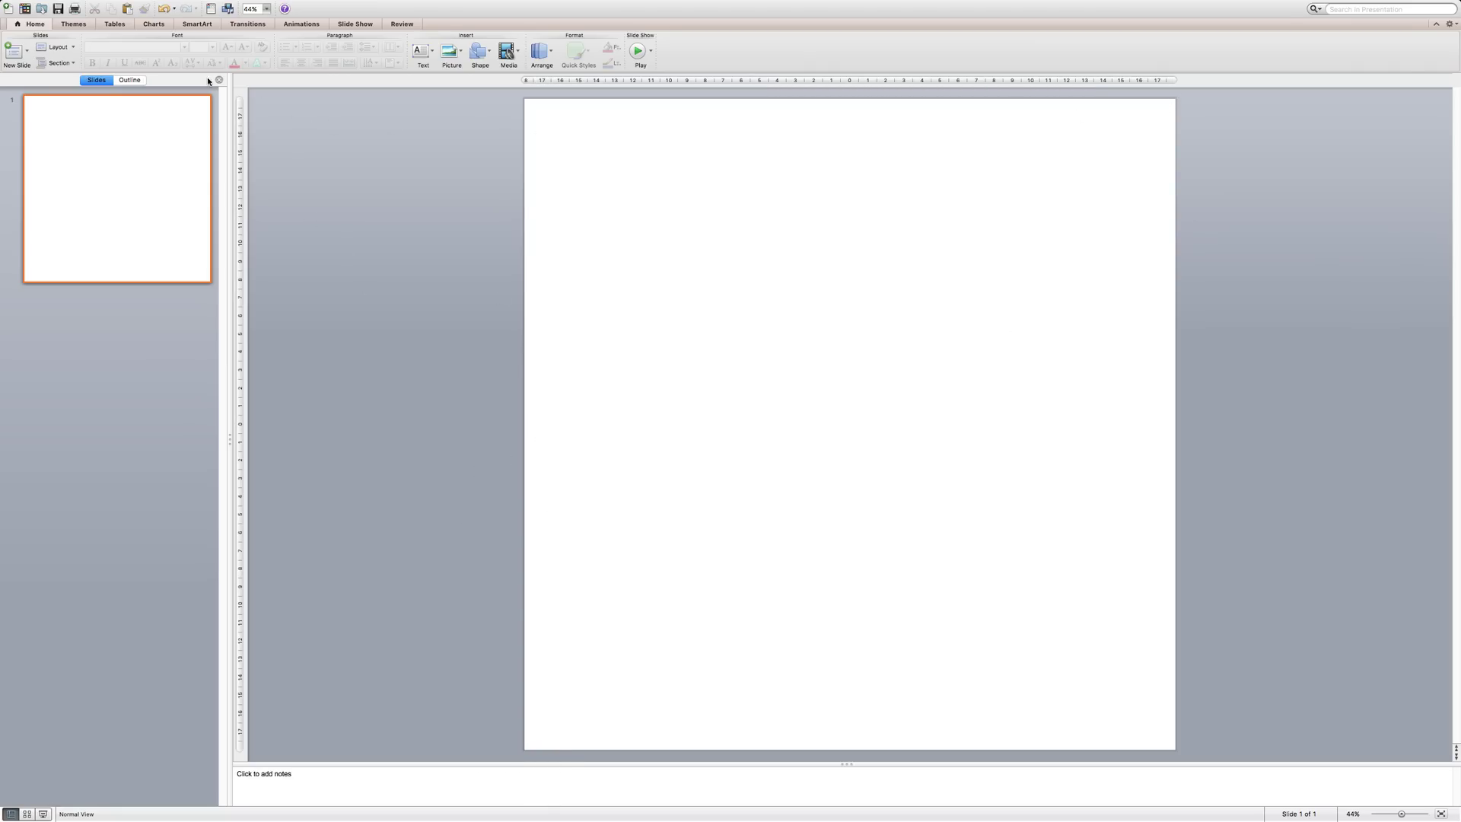
Turn on the static guides for the slide.
left_click(143, 6)
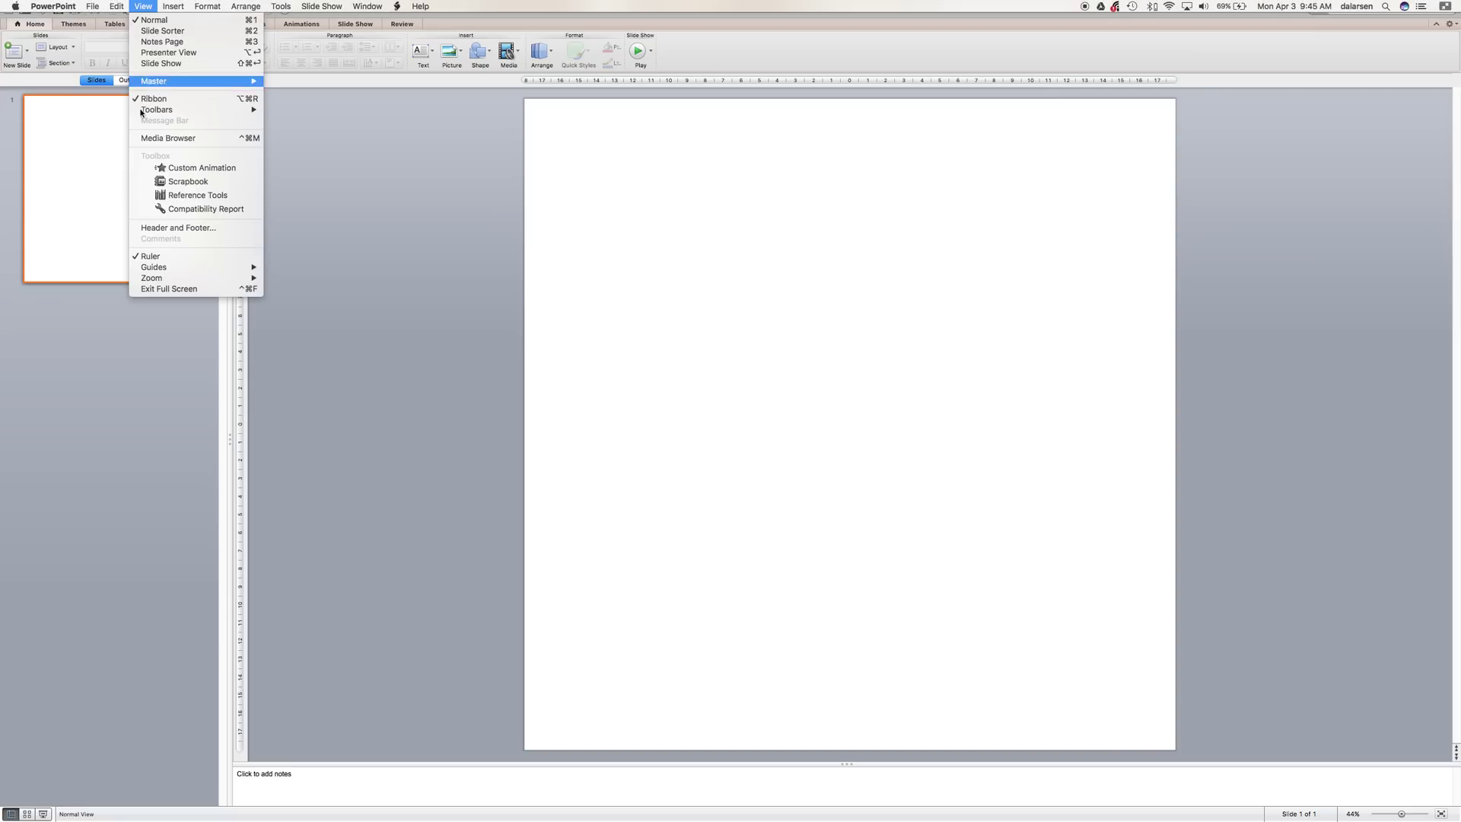
mouse_move(160, 269)
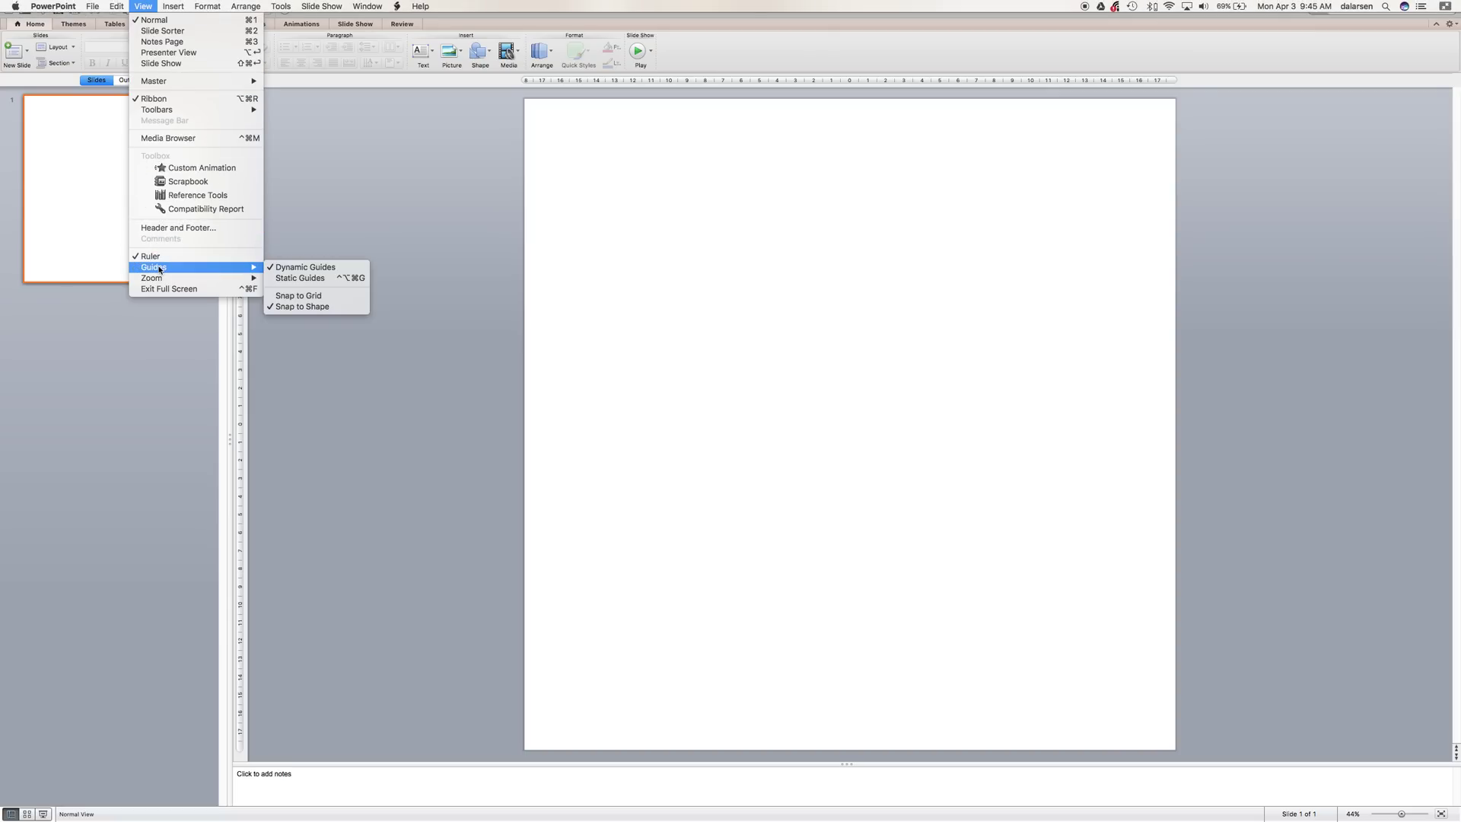
left_click(325, 281)
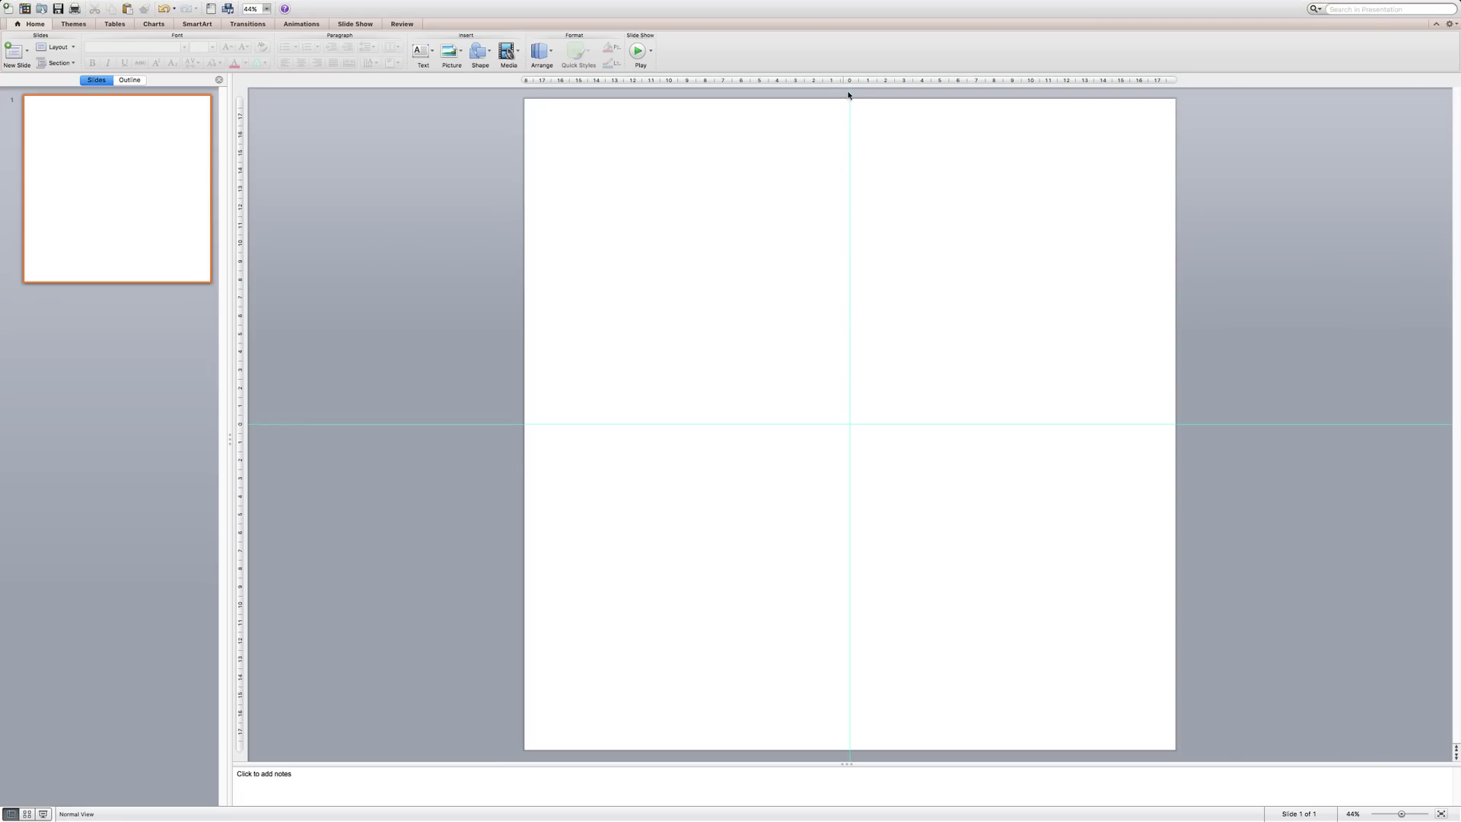
Move the vertical guide about 6 inches left of the slide's centre and the horizontal guide about 6 inches above it.
left_click_drag(850, 95, 765, 101)
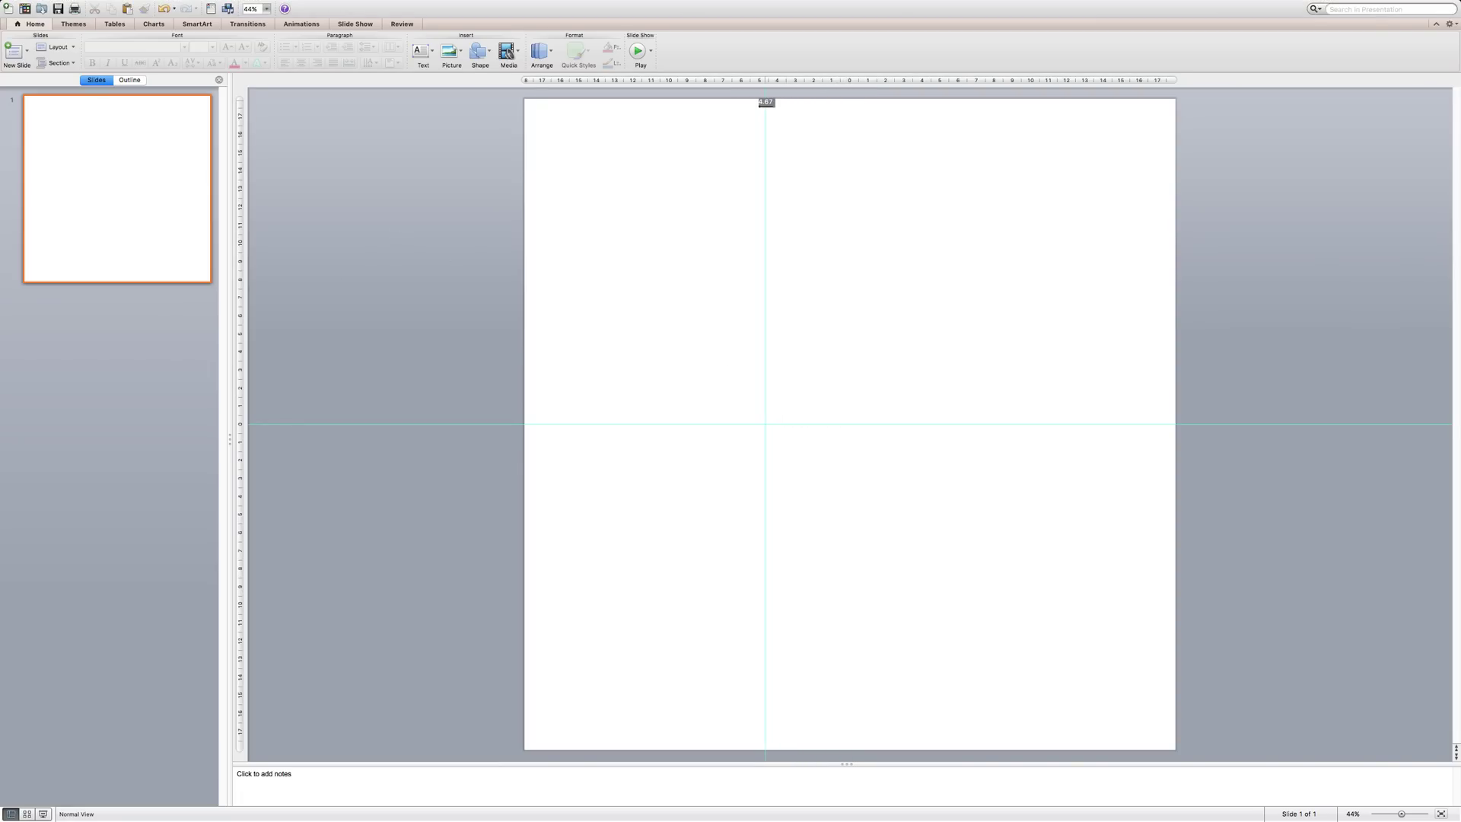
left_click_drag(765, 101, 697, 106)
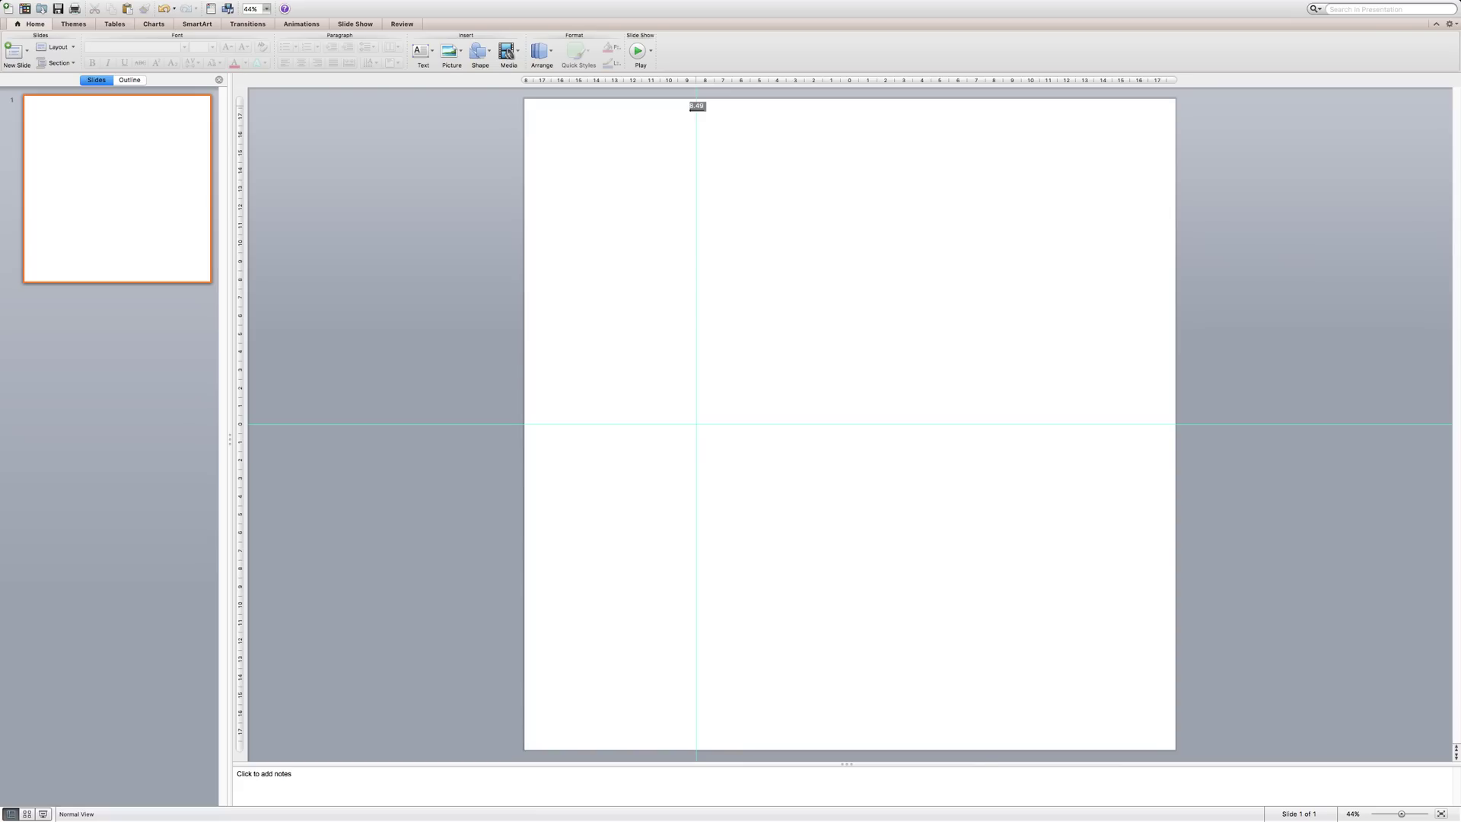
left_click_drag(696, 106, 743, 107)
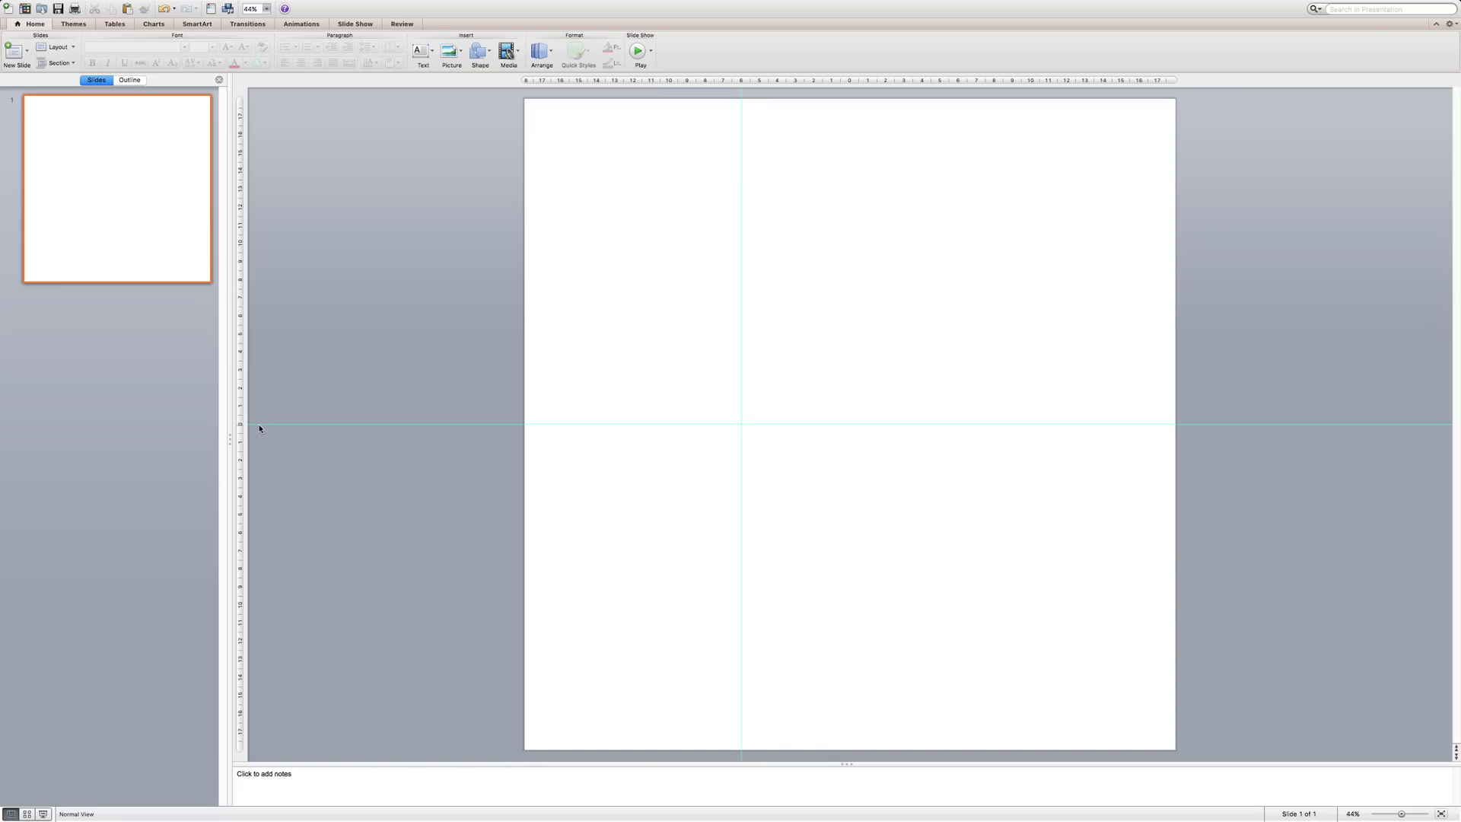
left_click_drag(260, 424, 275, 316)
right_click(316, 459)
left_click(329, 318)
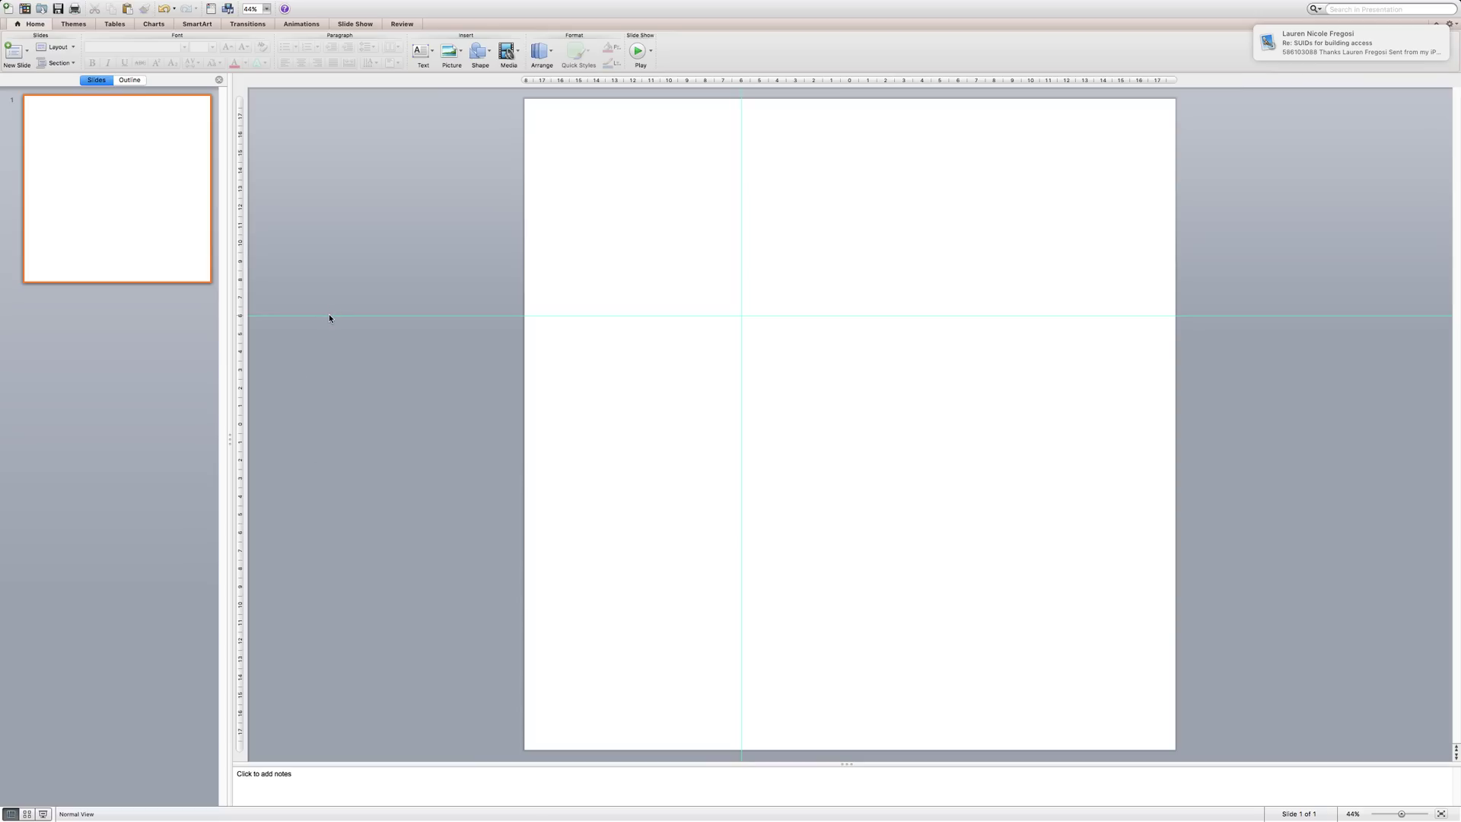
left_click(143, 6)
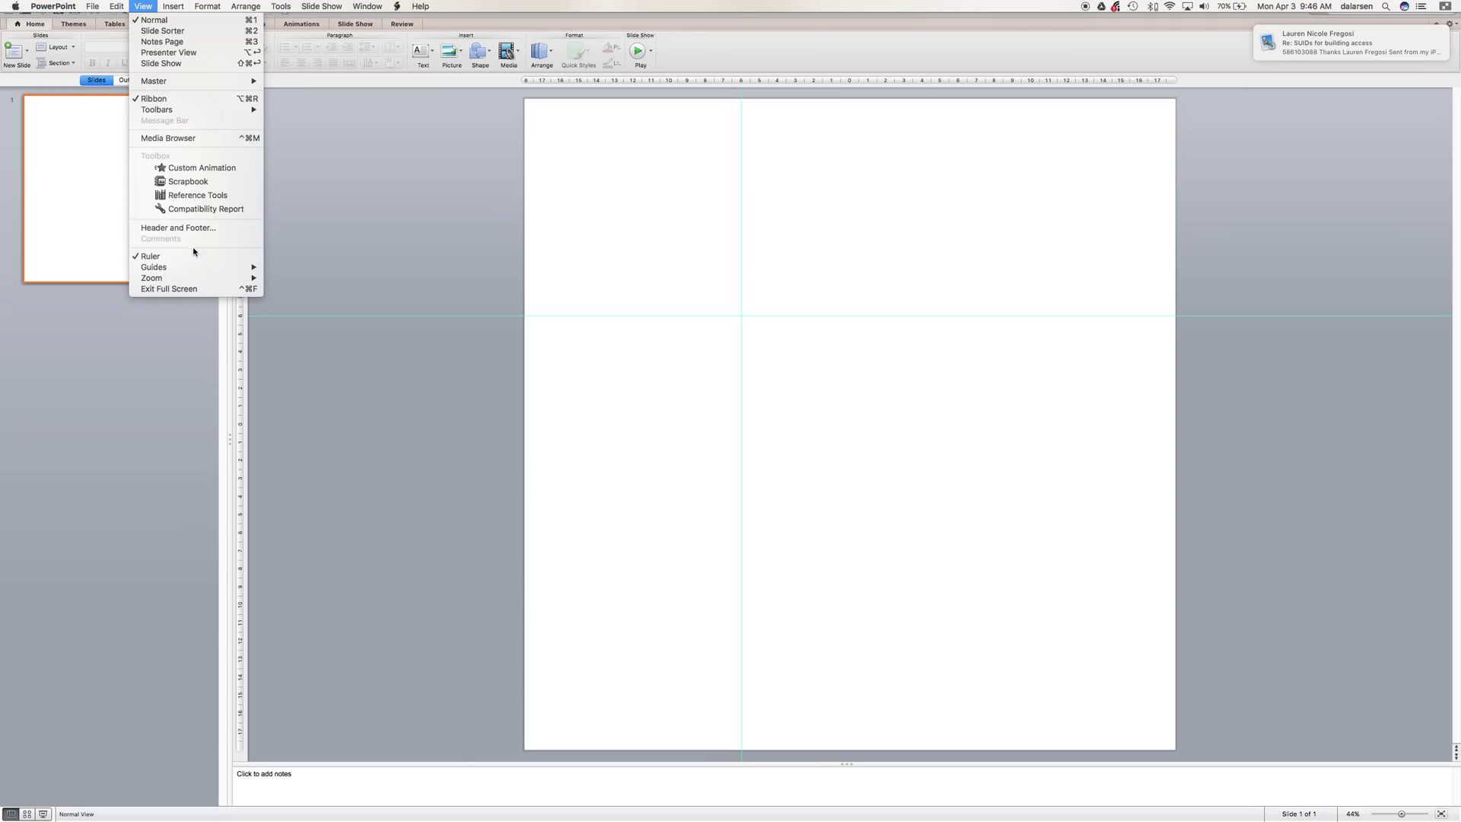
mouse_move(193, 271)
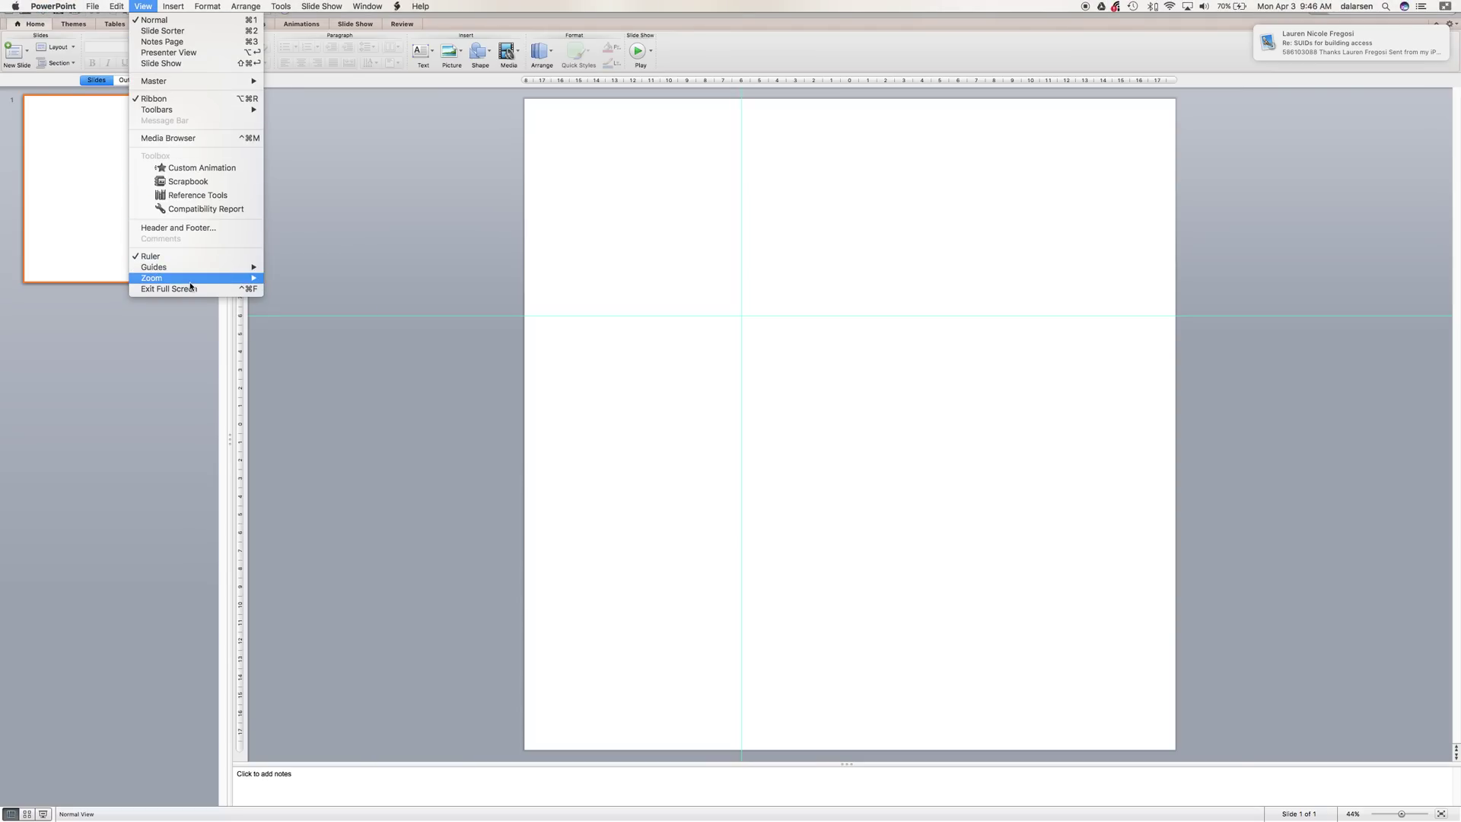
left_click(435, 468)
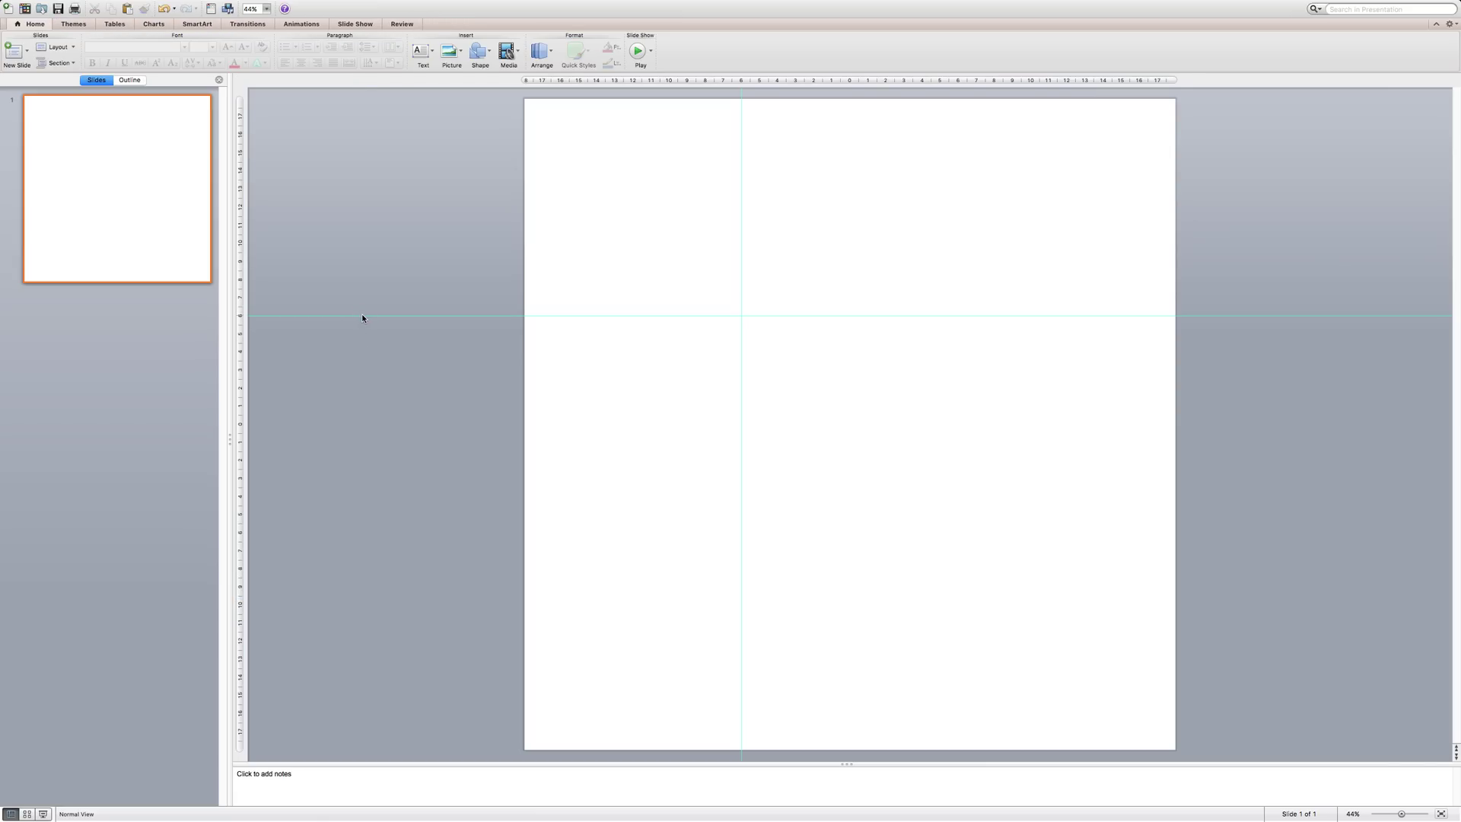
type("408671682")
left_click(887, 427)
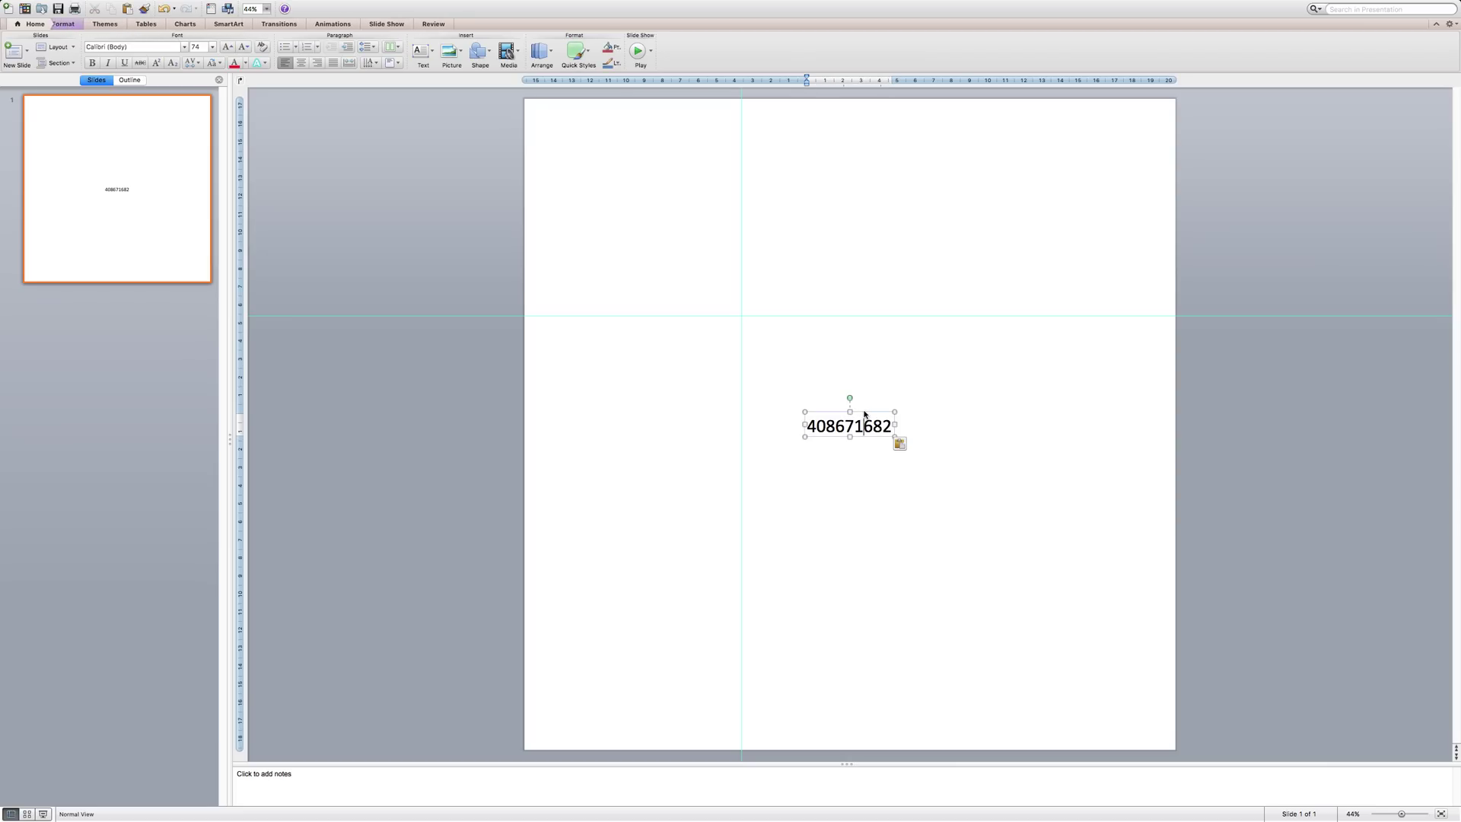
left_click(865, 411)
key("BackSpace")
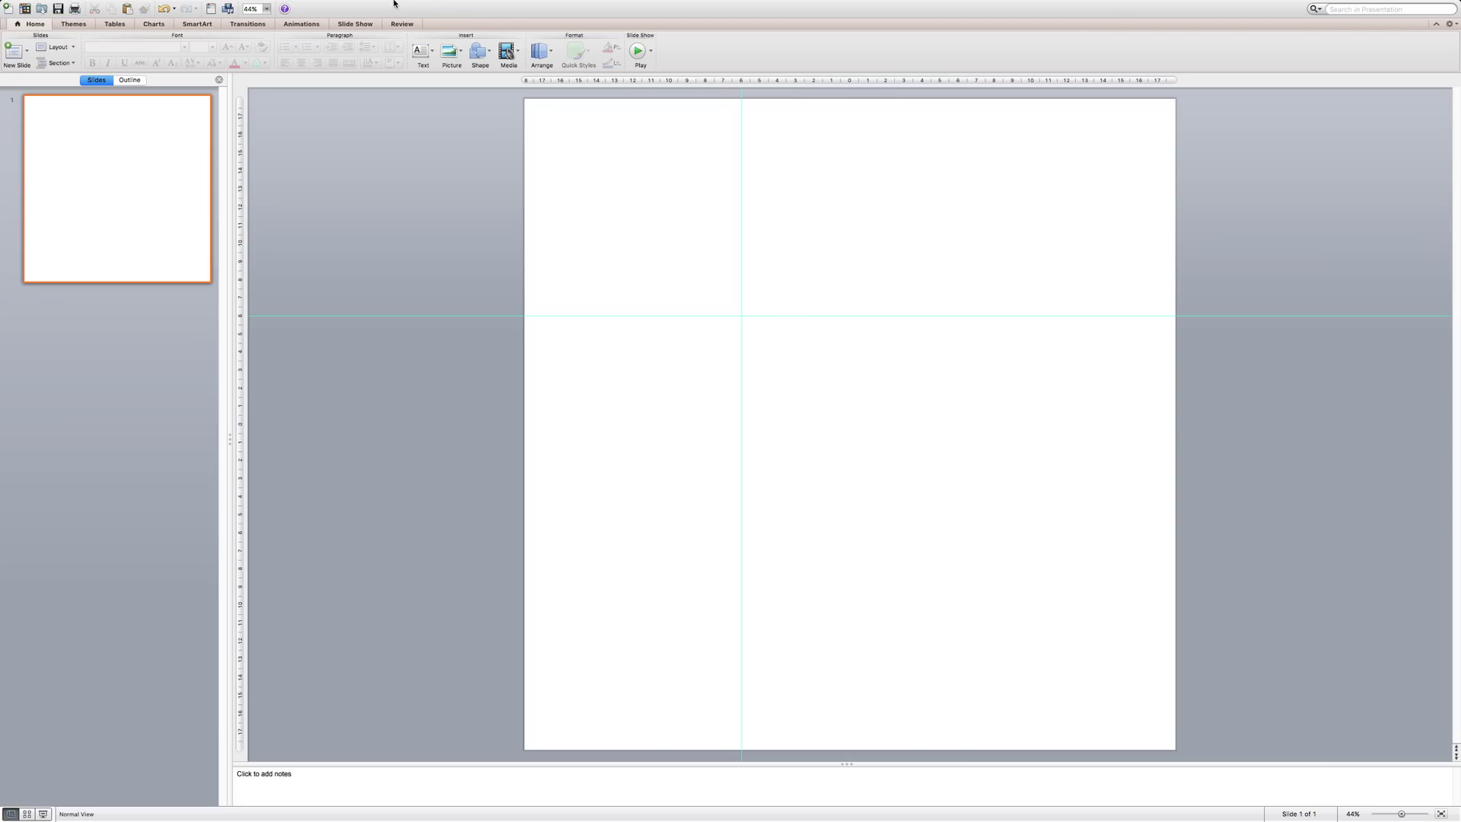
Search the help for the guide commands and turn off the dynamic guides.
left_click(420, 6)
type("guide")
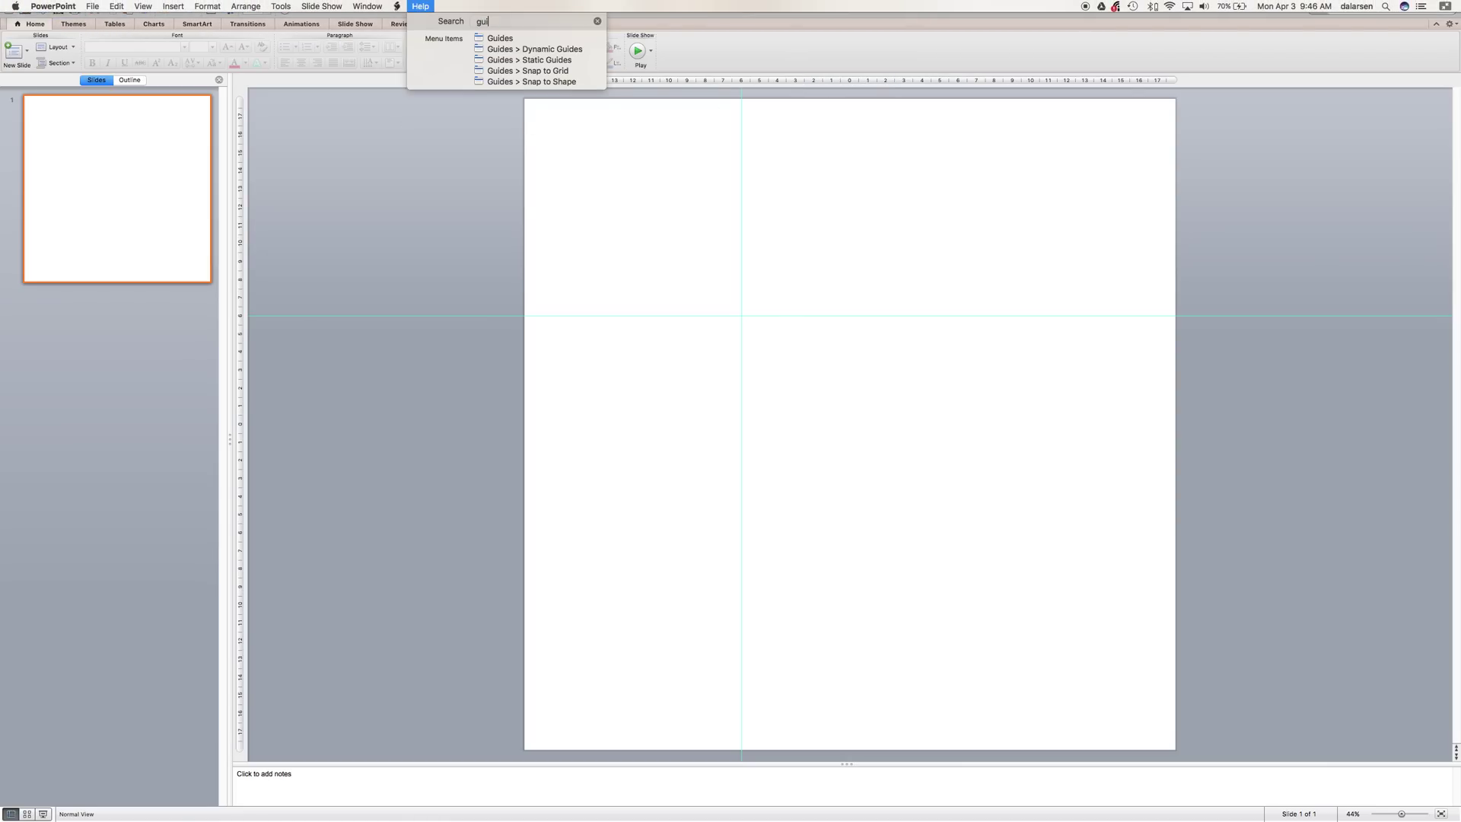
mouse_move(145, 5)
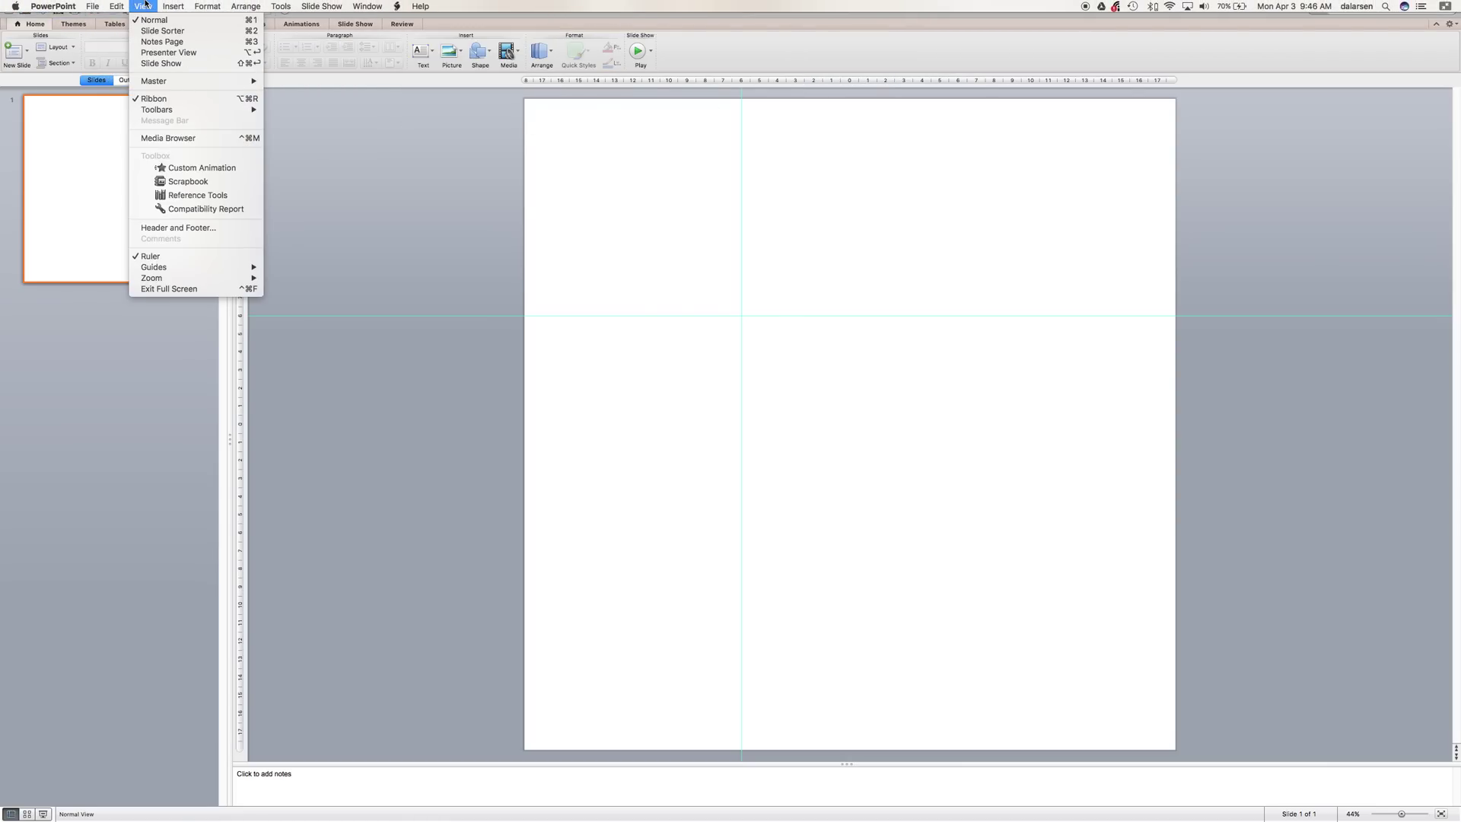
mouse_move(191, 267)
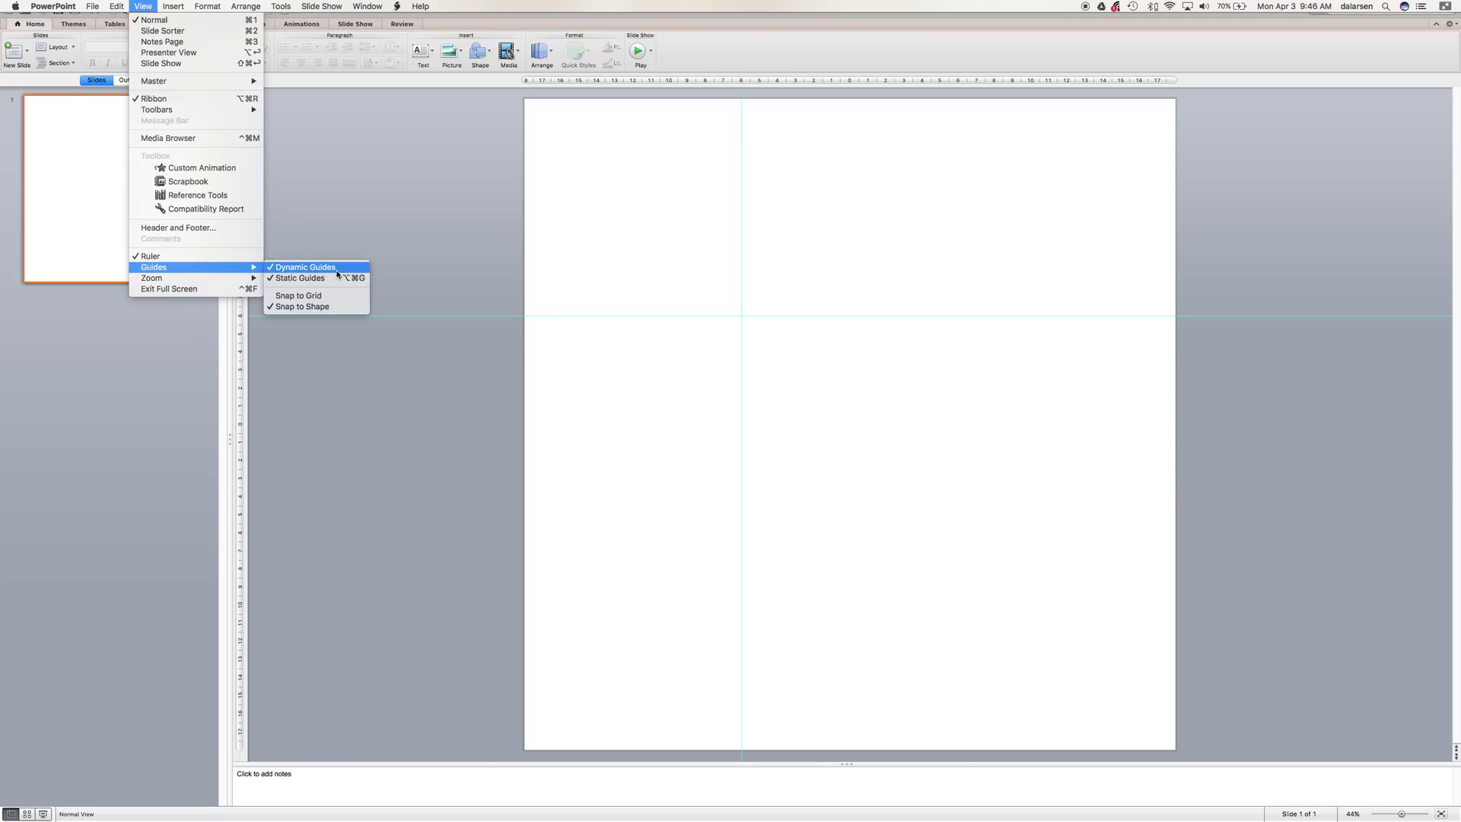
left_click(337, 270)
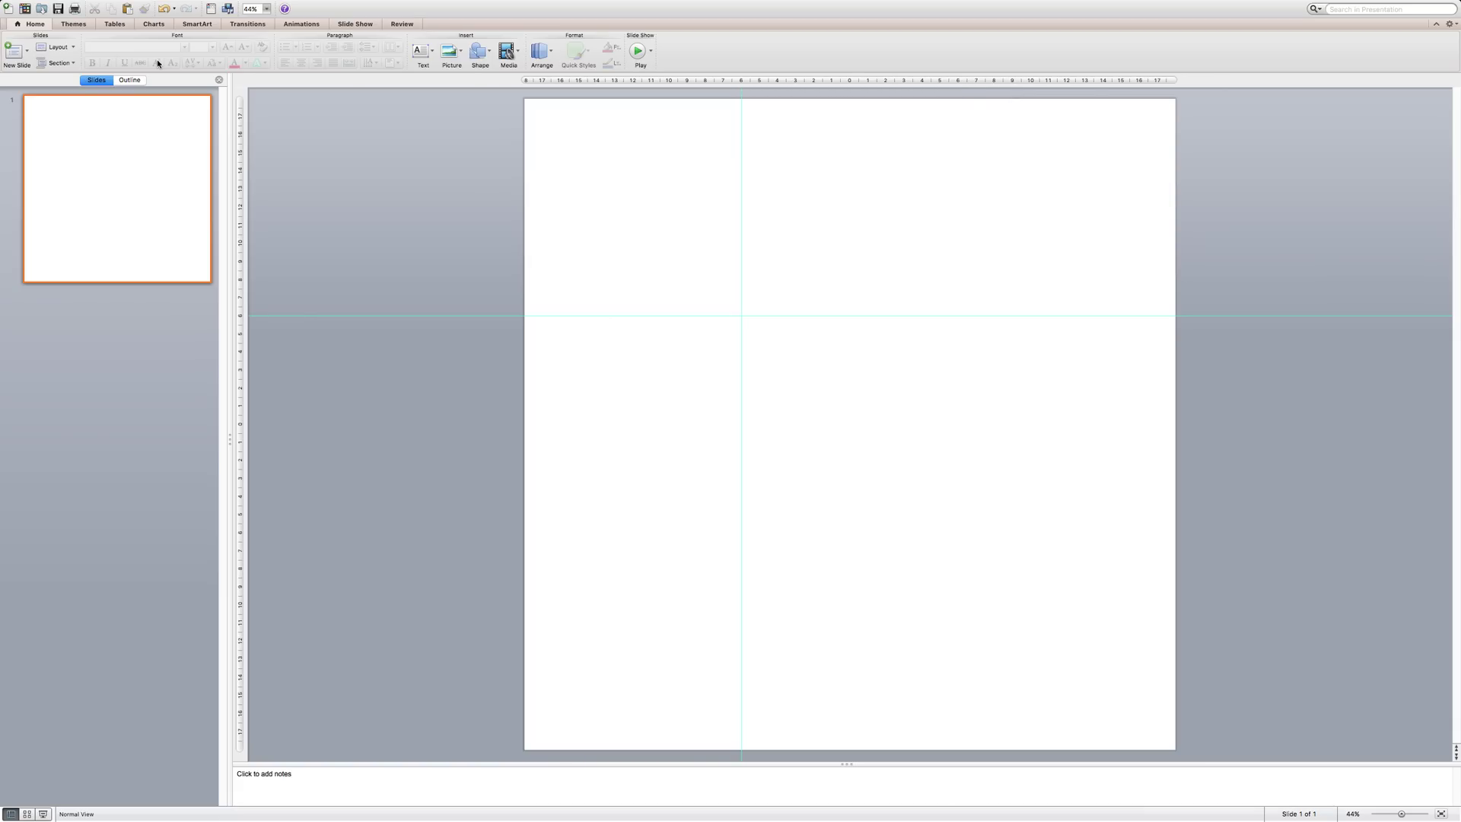
left_click(143, 7)
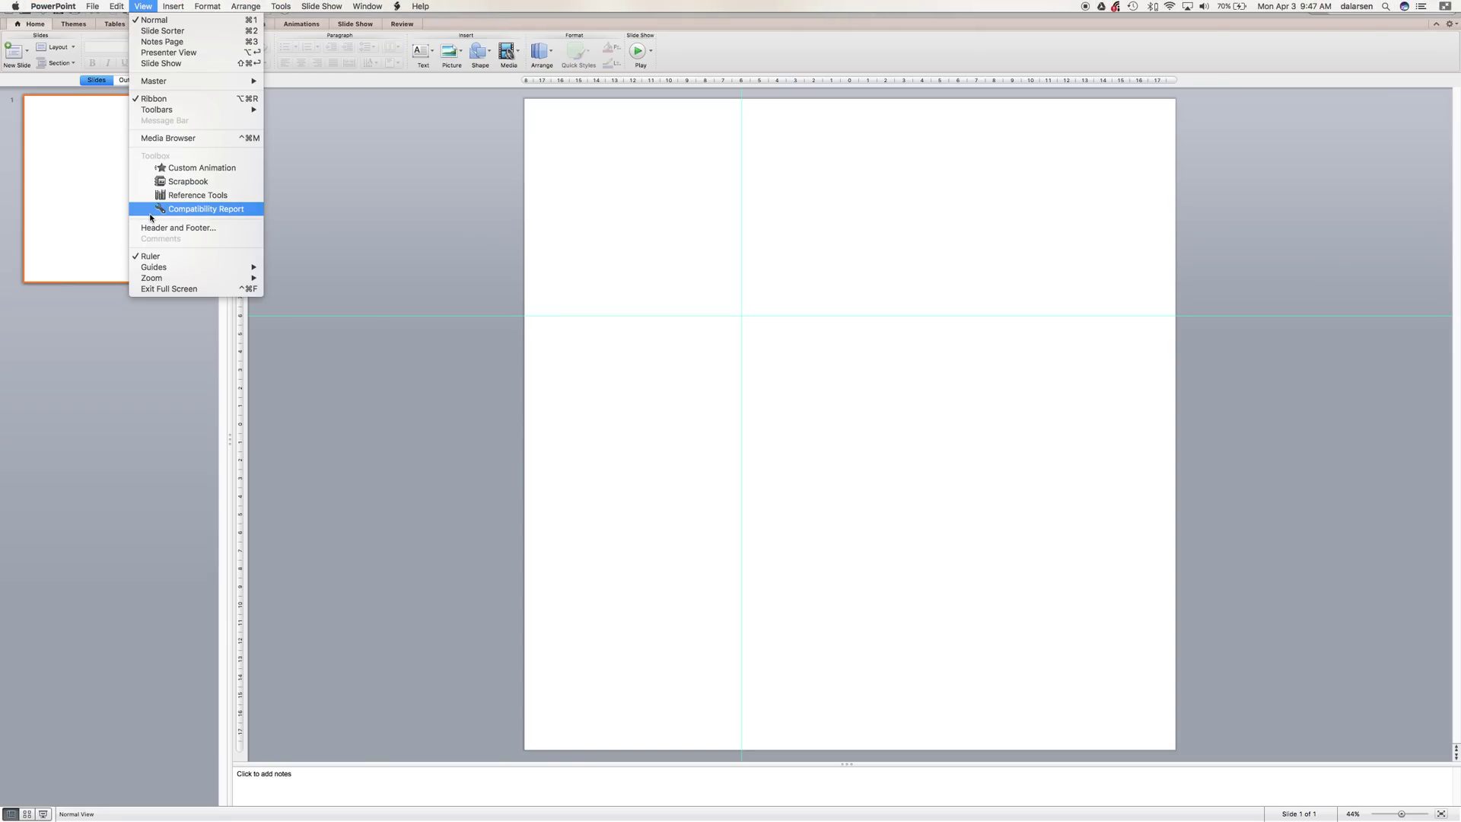
mouse_move(166, 273)
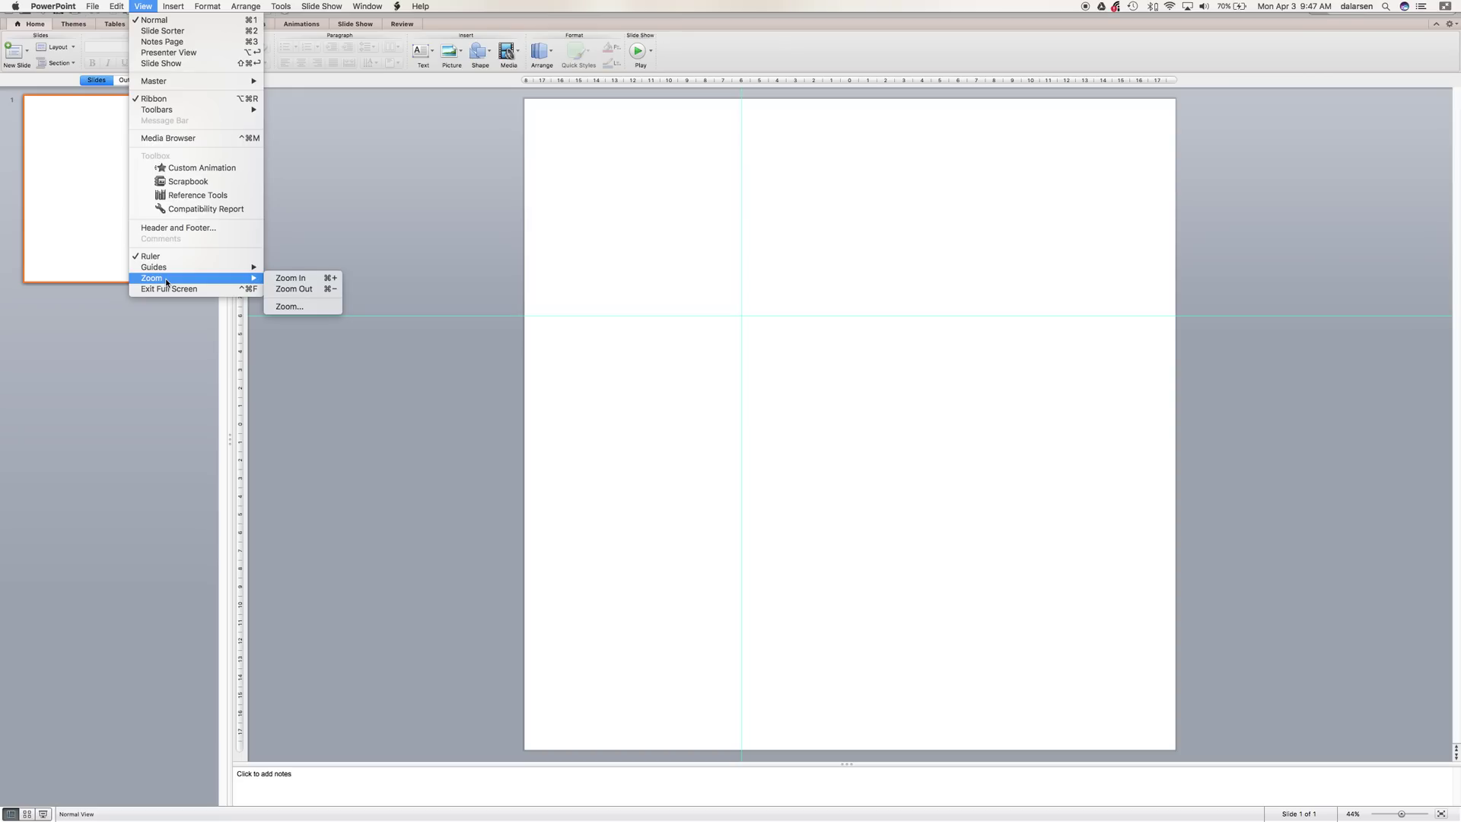
mouse_move(184, 3)
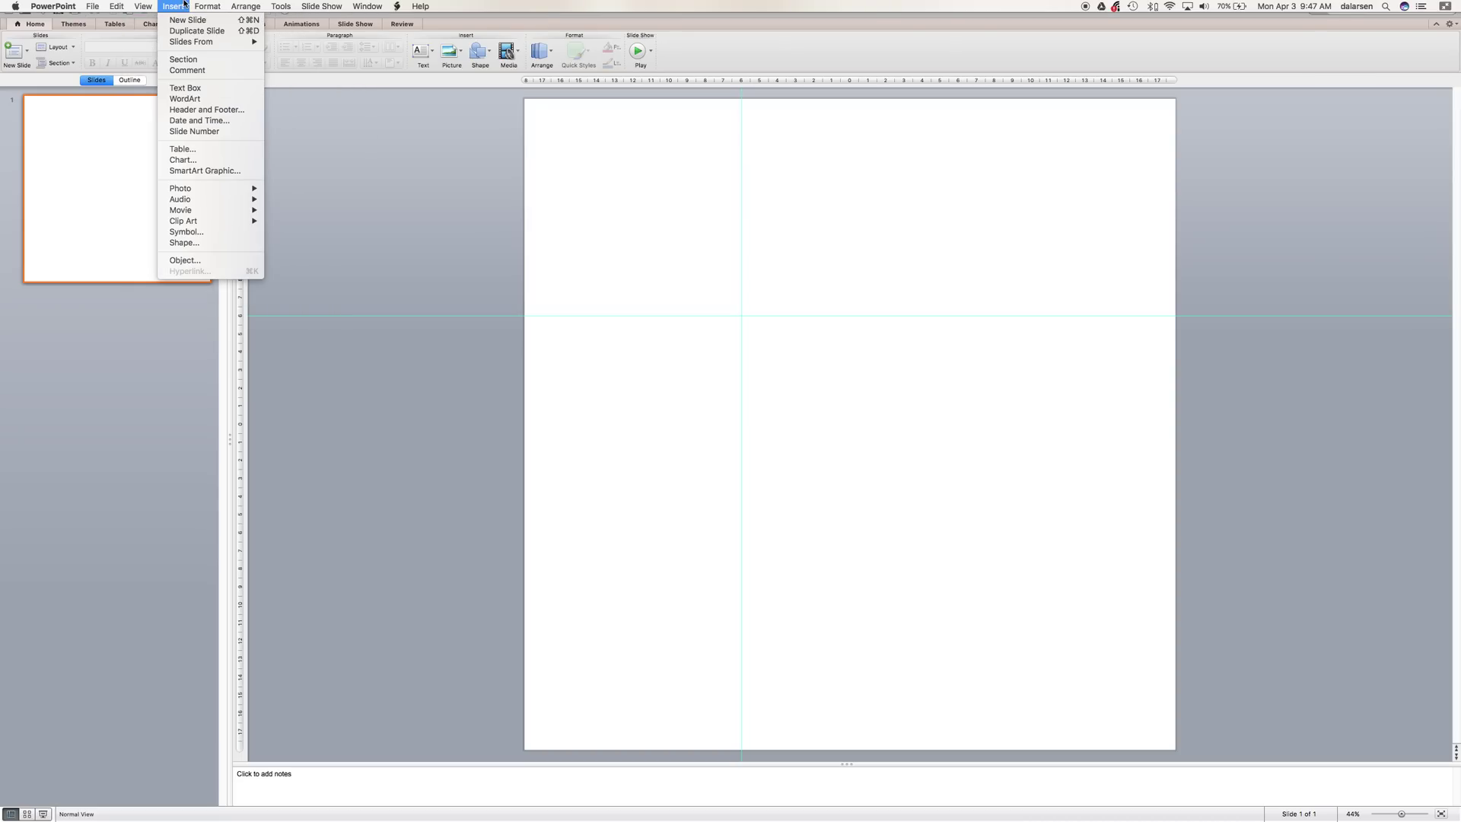
left_click(185, 3)
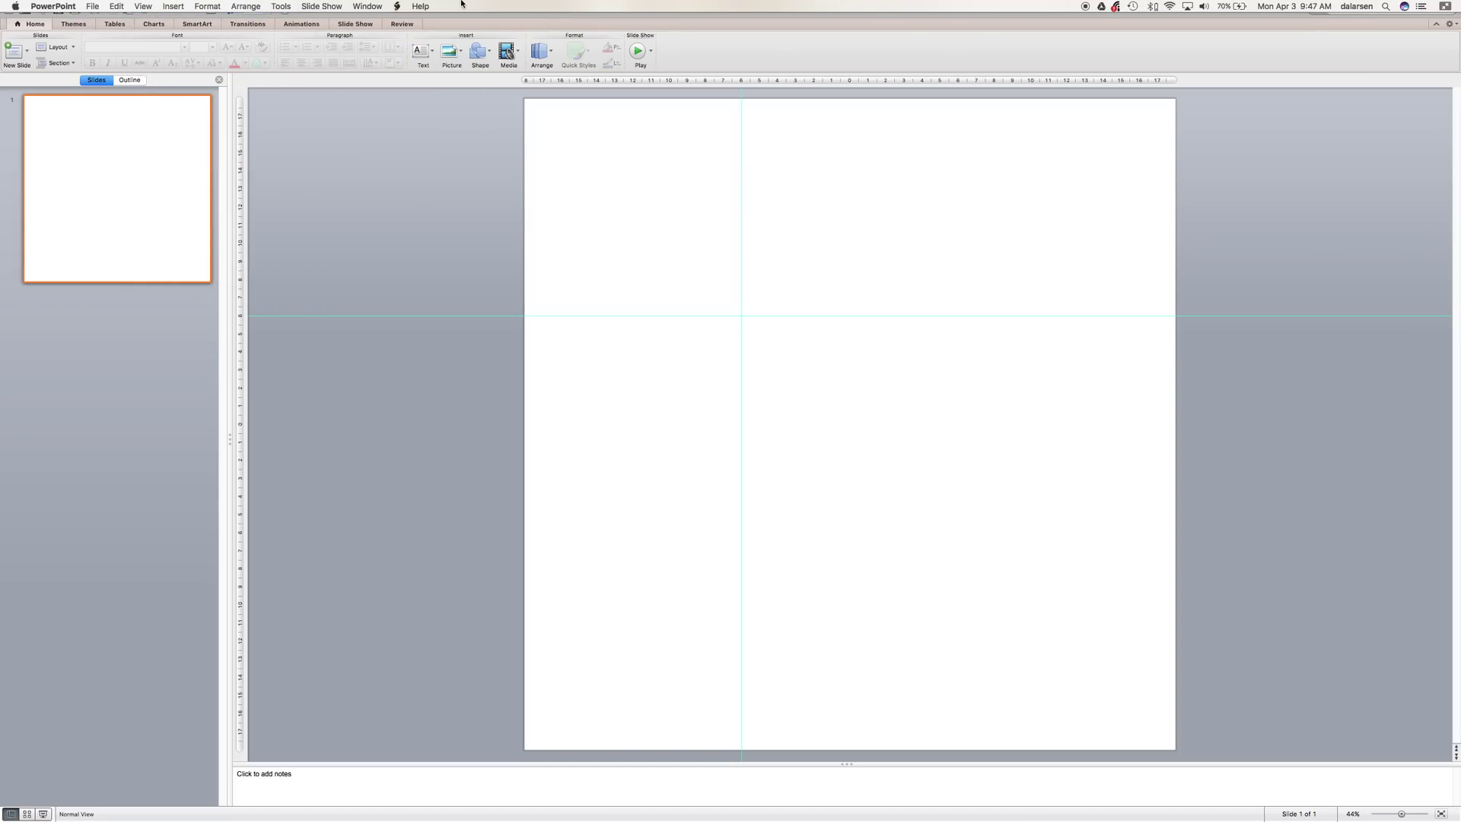
left_click(421, 6)
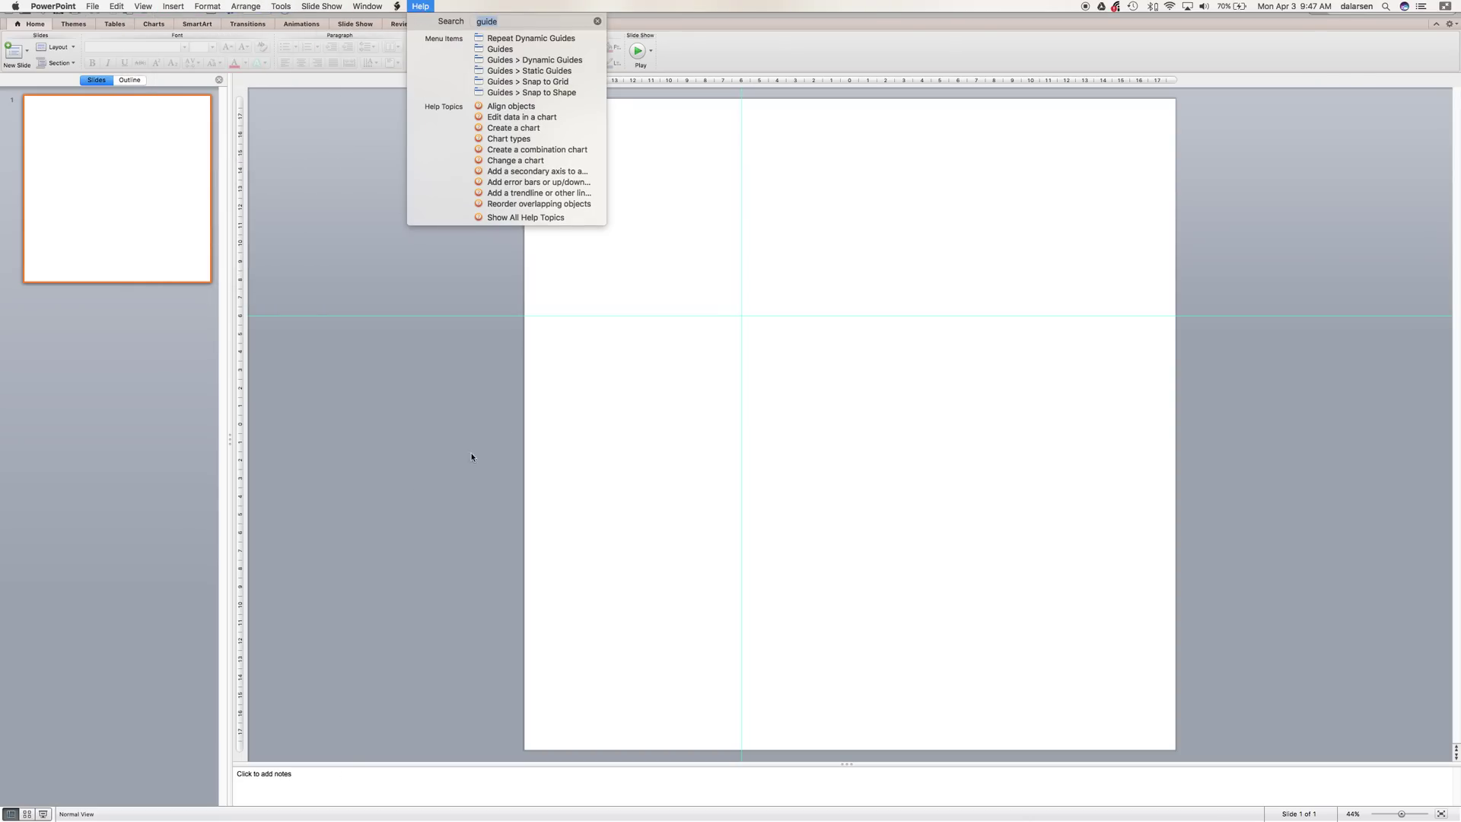
left_click(398, 492)
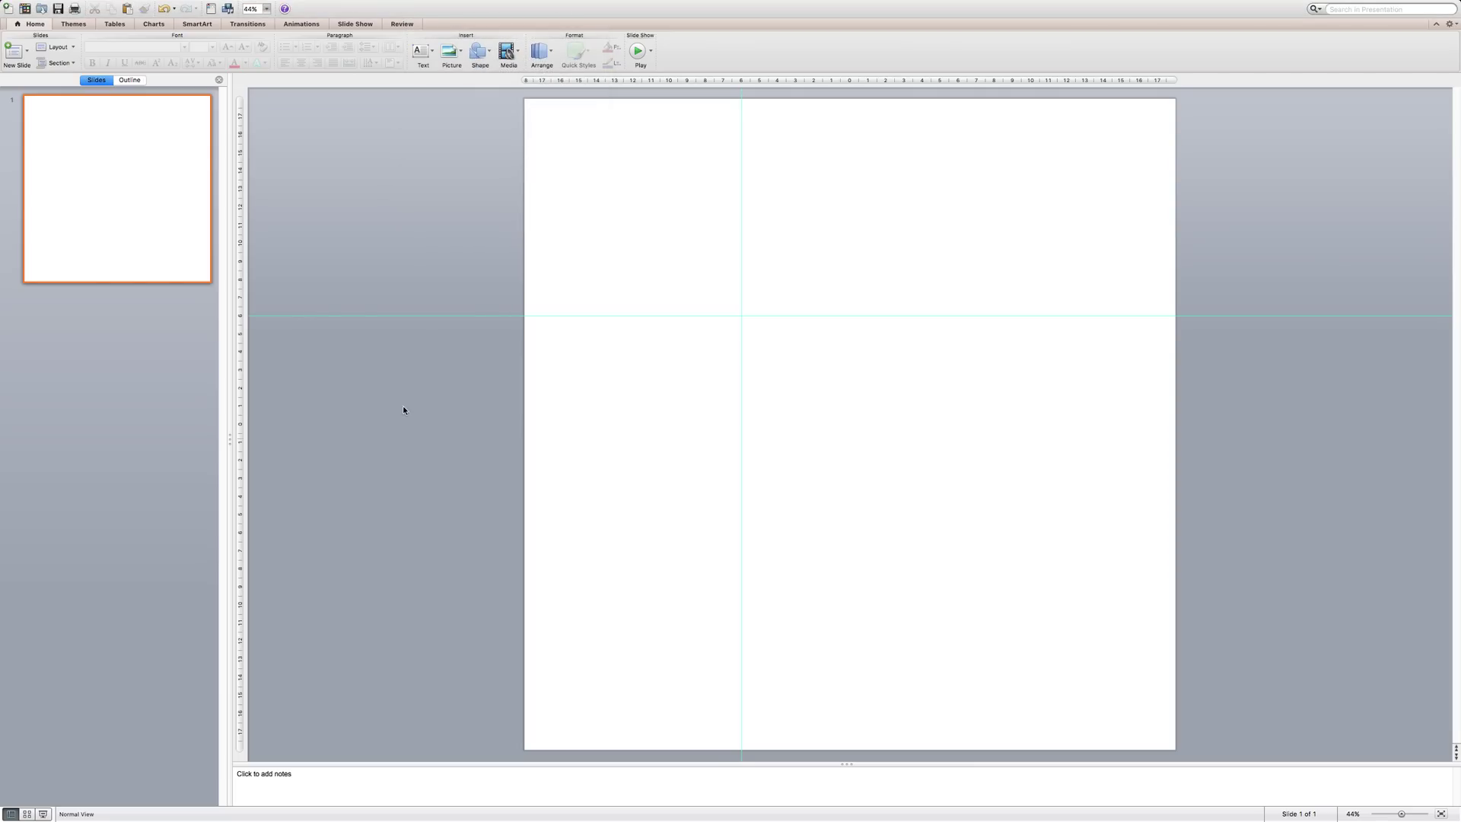
Move the horizontal guide to about 9 inches above the slide's centre and back to about 6 inches above it.
left_click_drag(513, 317, 524, 316)
right_click(405, 658)
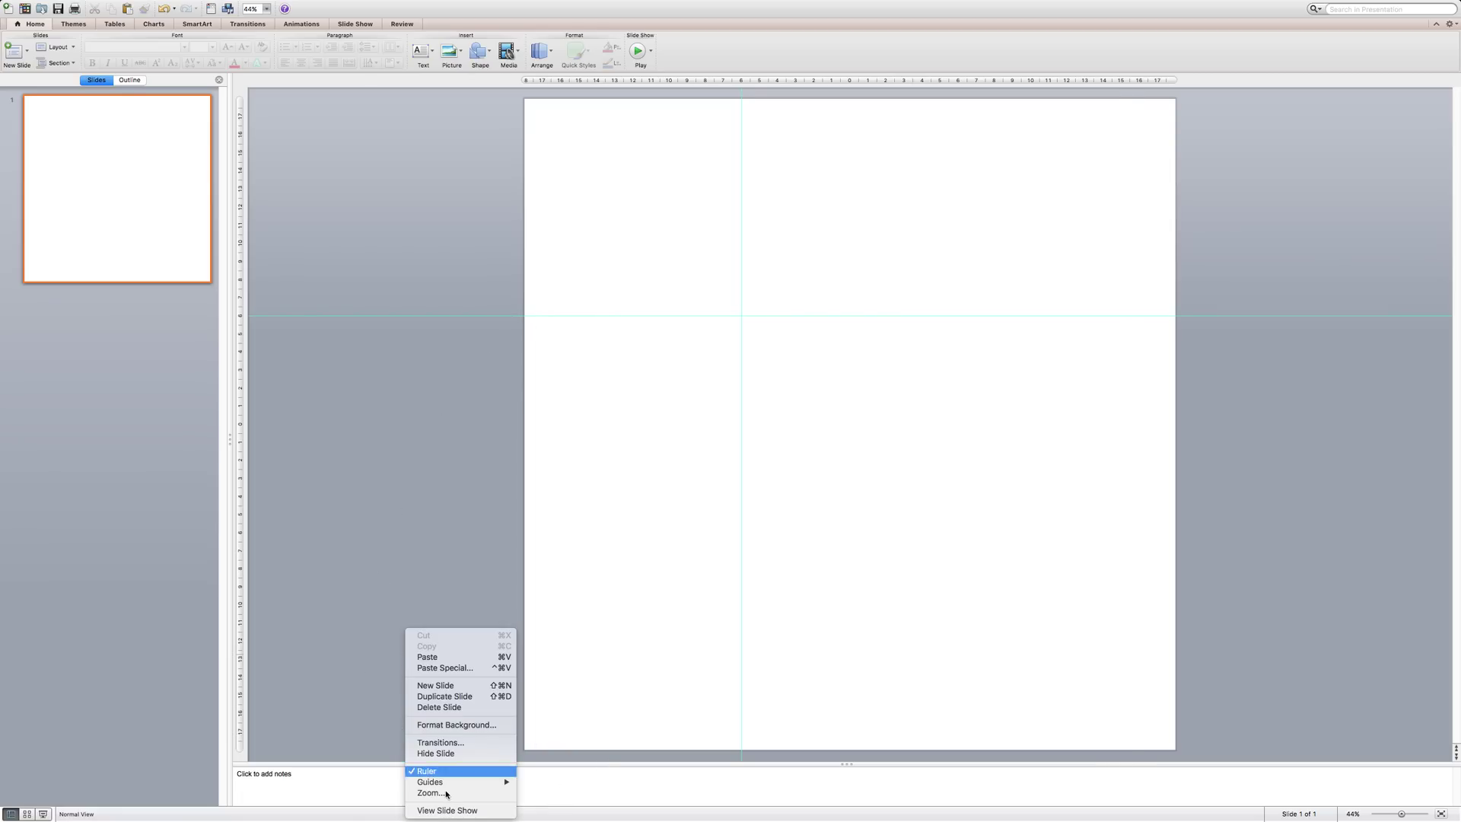
mouse_move(453, 787)
left_click(228, 724)
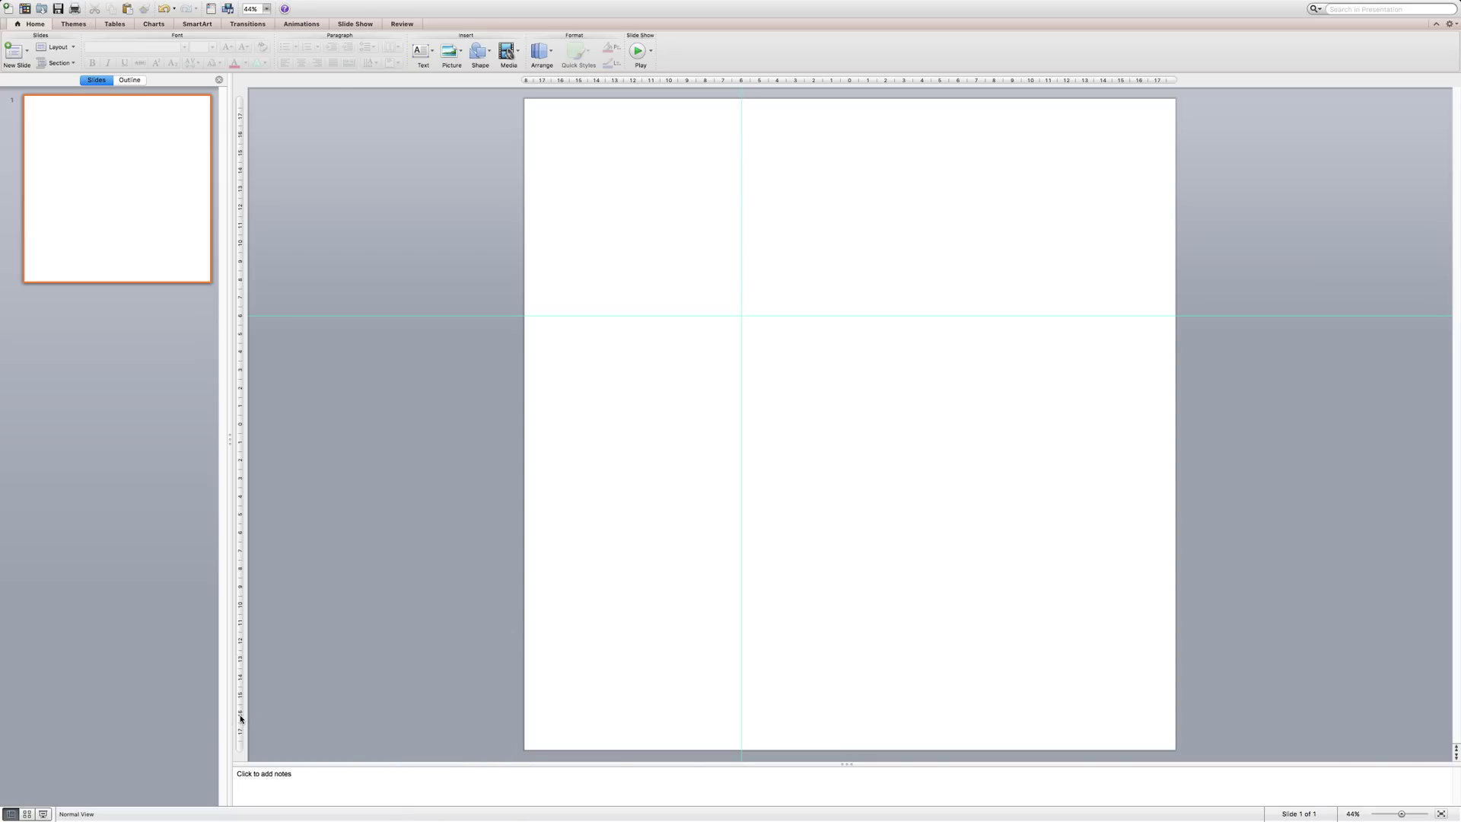
left_click(451, 53)
left_click(379, 80)
left_click_drag(254, 316, 525, 262)
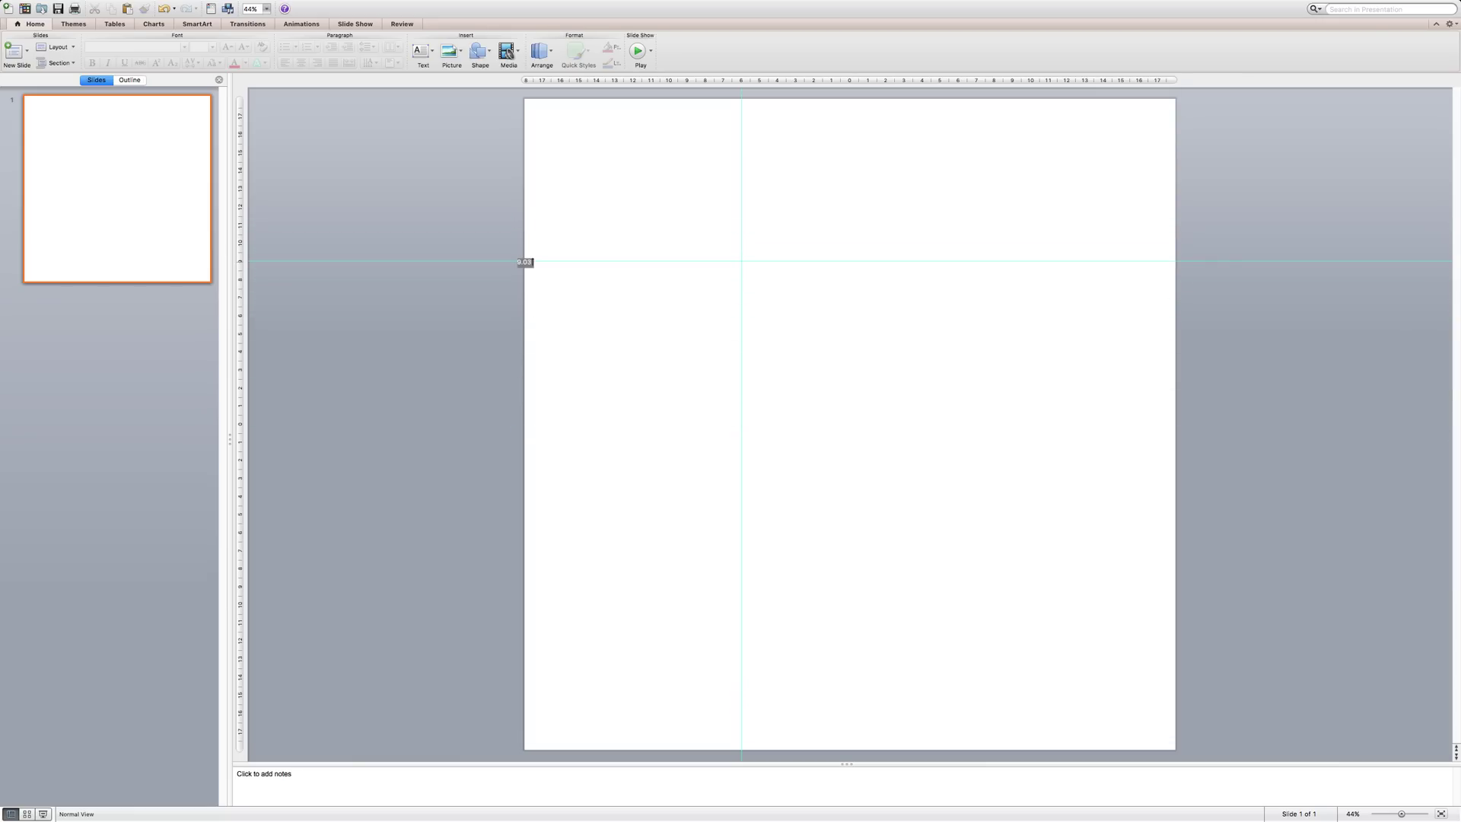
left_click_drag(525, 262, 525, 315)
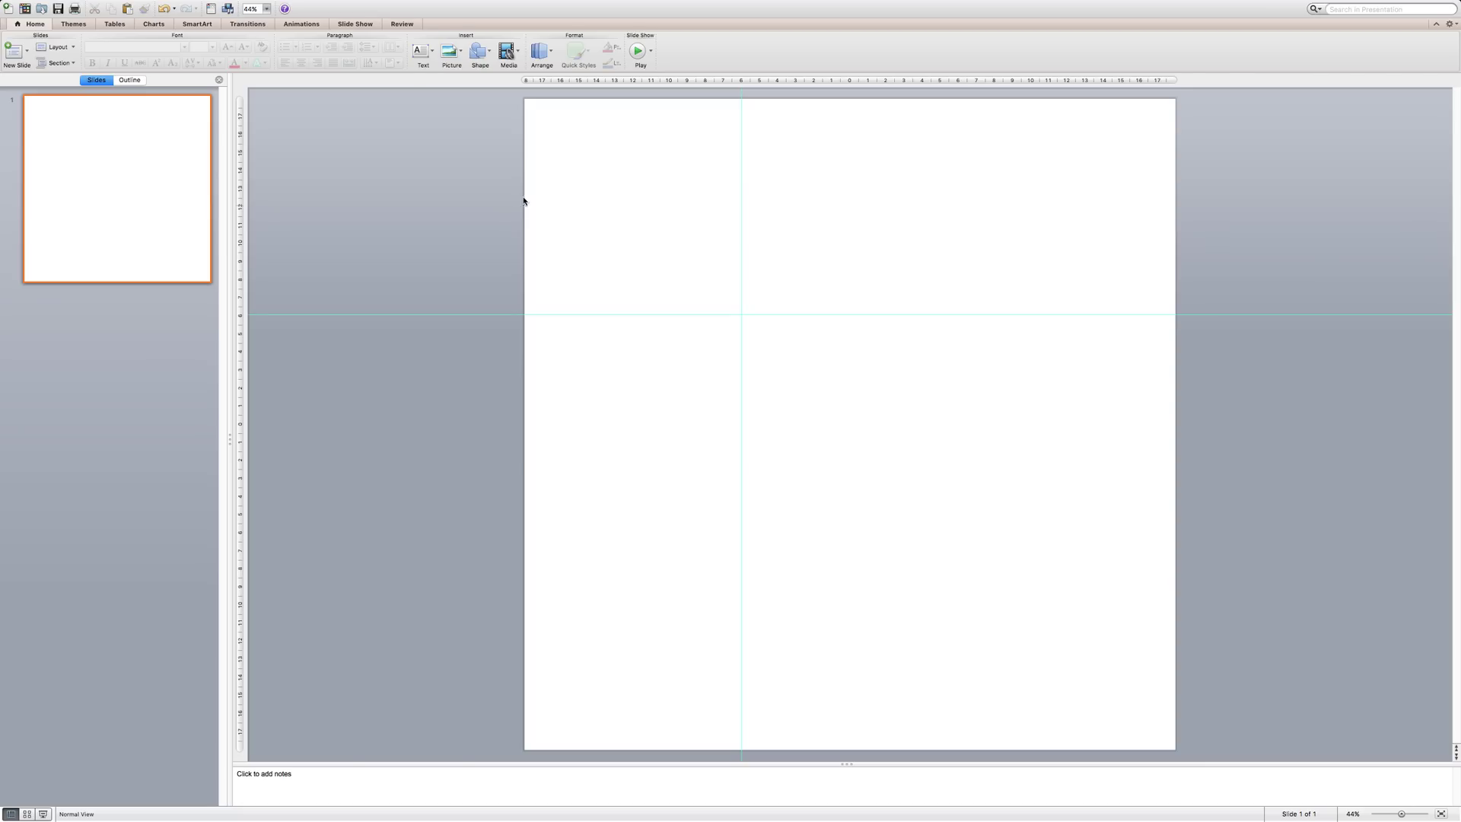
left_click(144, 6)
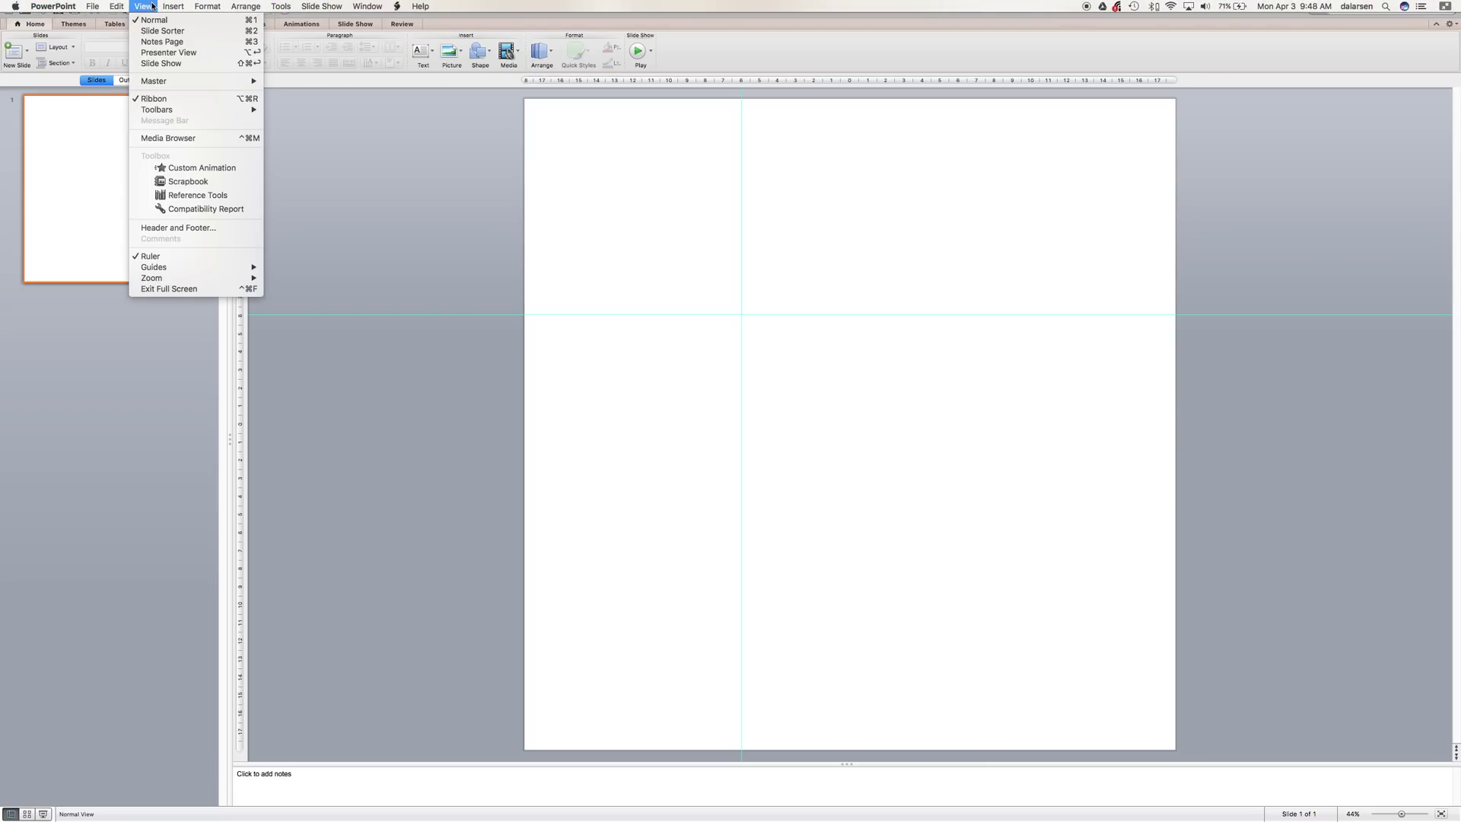
left_click(399, 198)
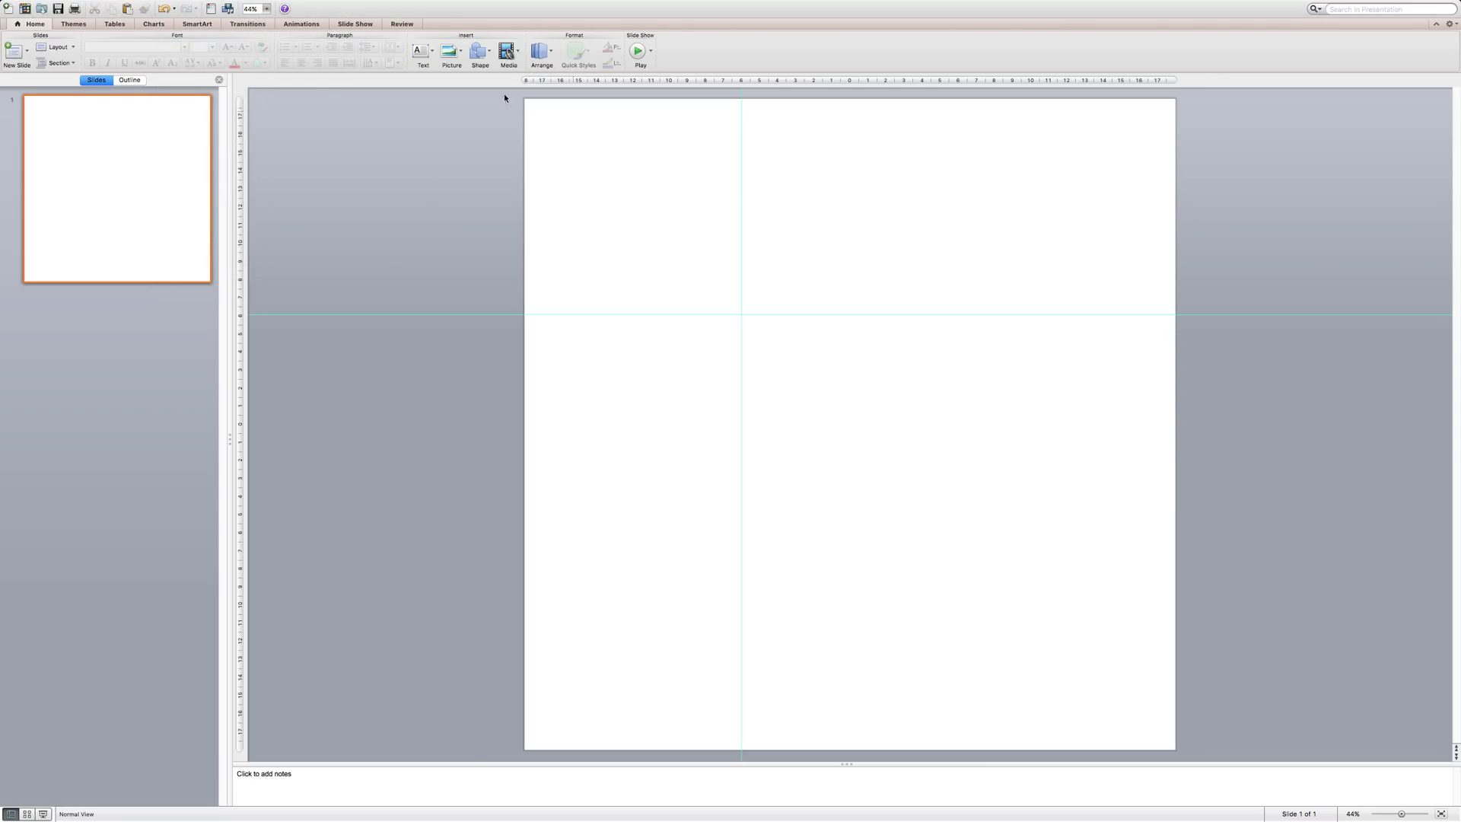
left_click(490, 51)
mouse_move(509, 88)
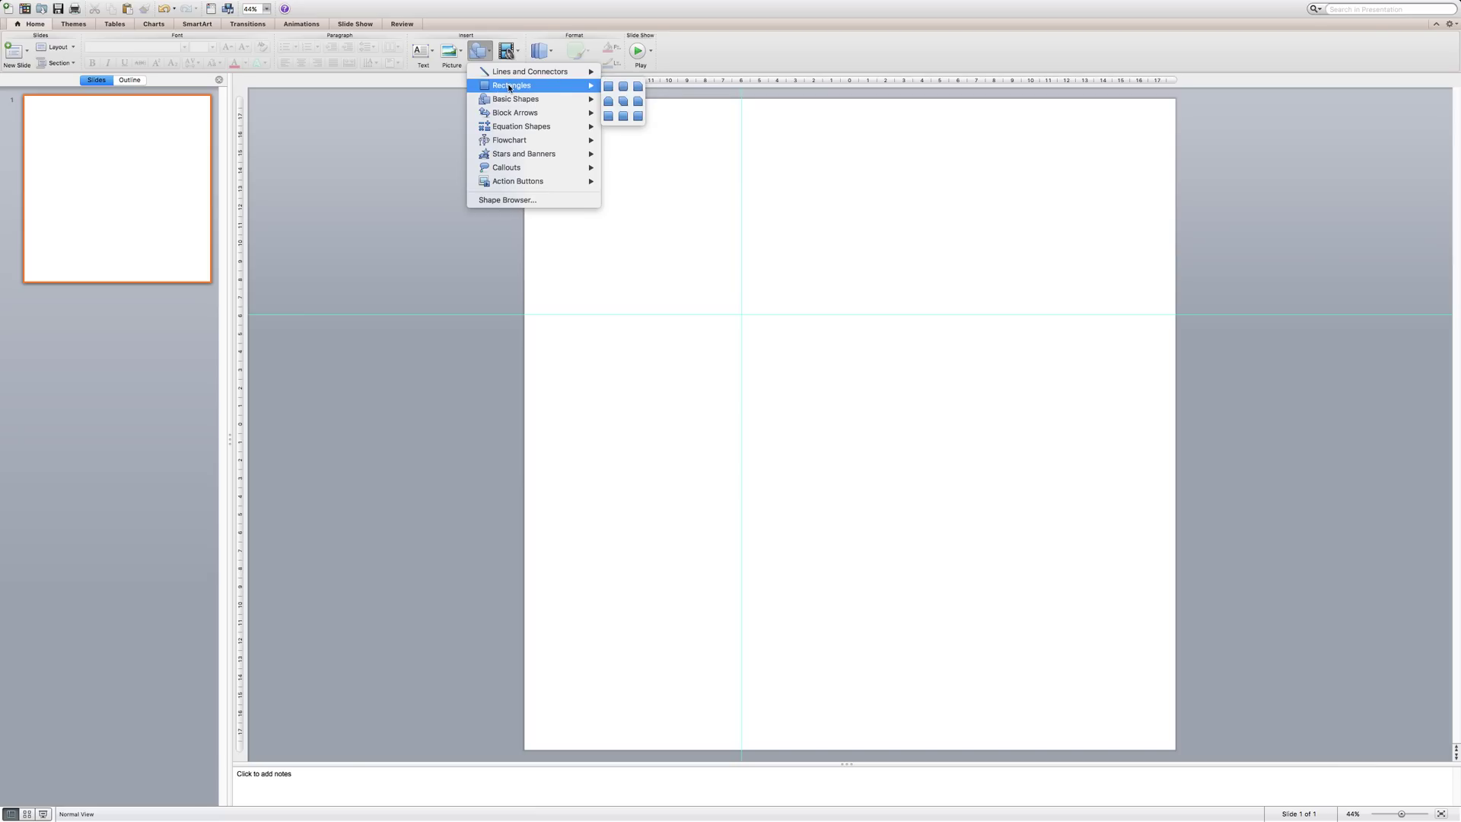
left_click(401, 143)
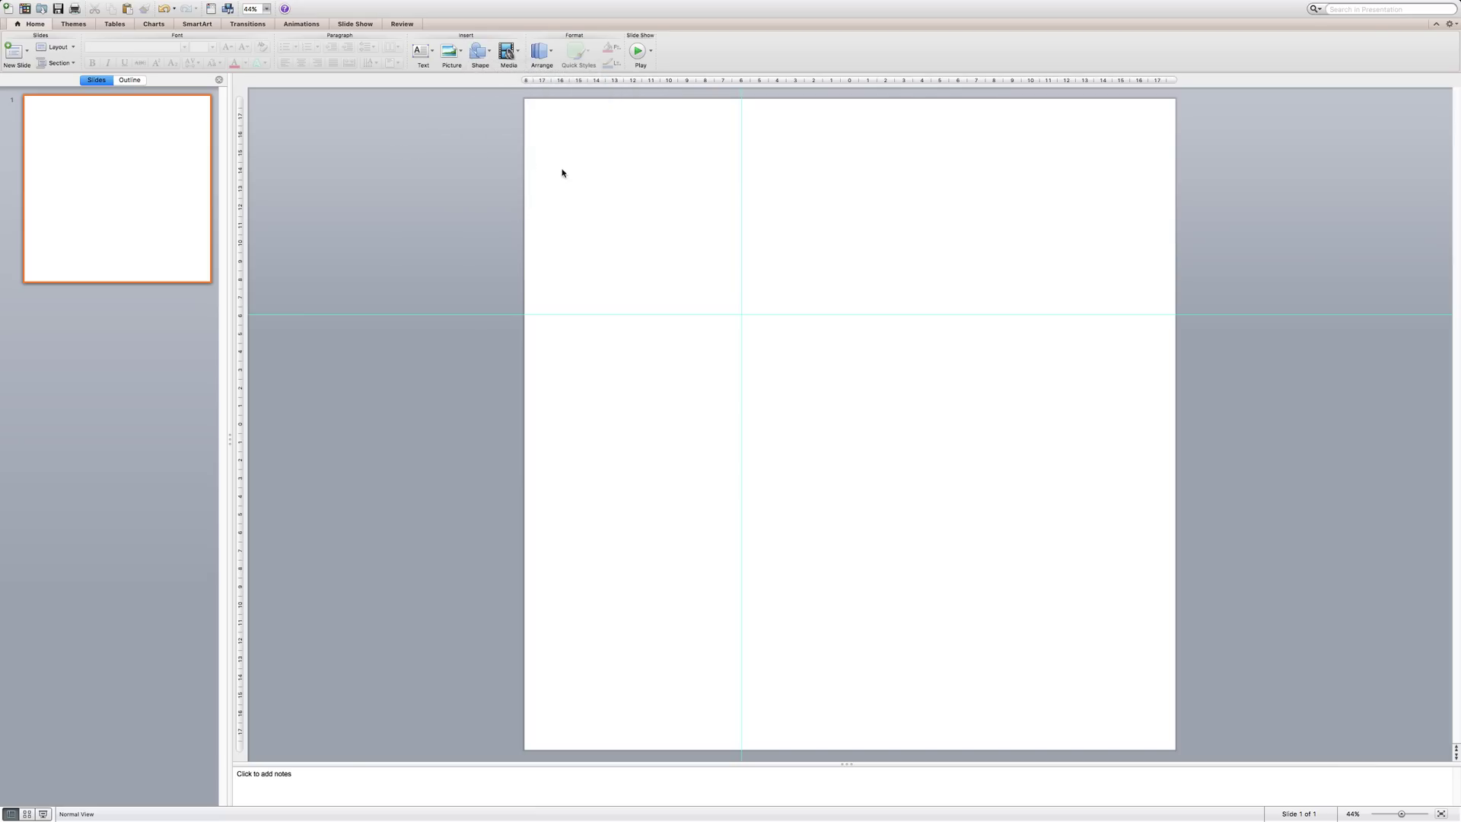
Check the title on the finished poster and add a text box reading "WHO CAN AFFORD GPS POINTS" in the blank slide's upper-left area.
left_click(538, 132)
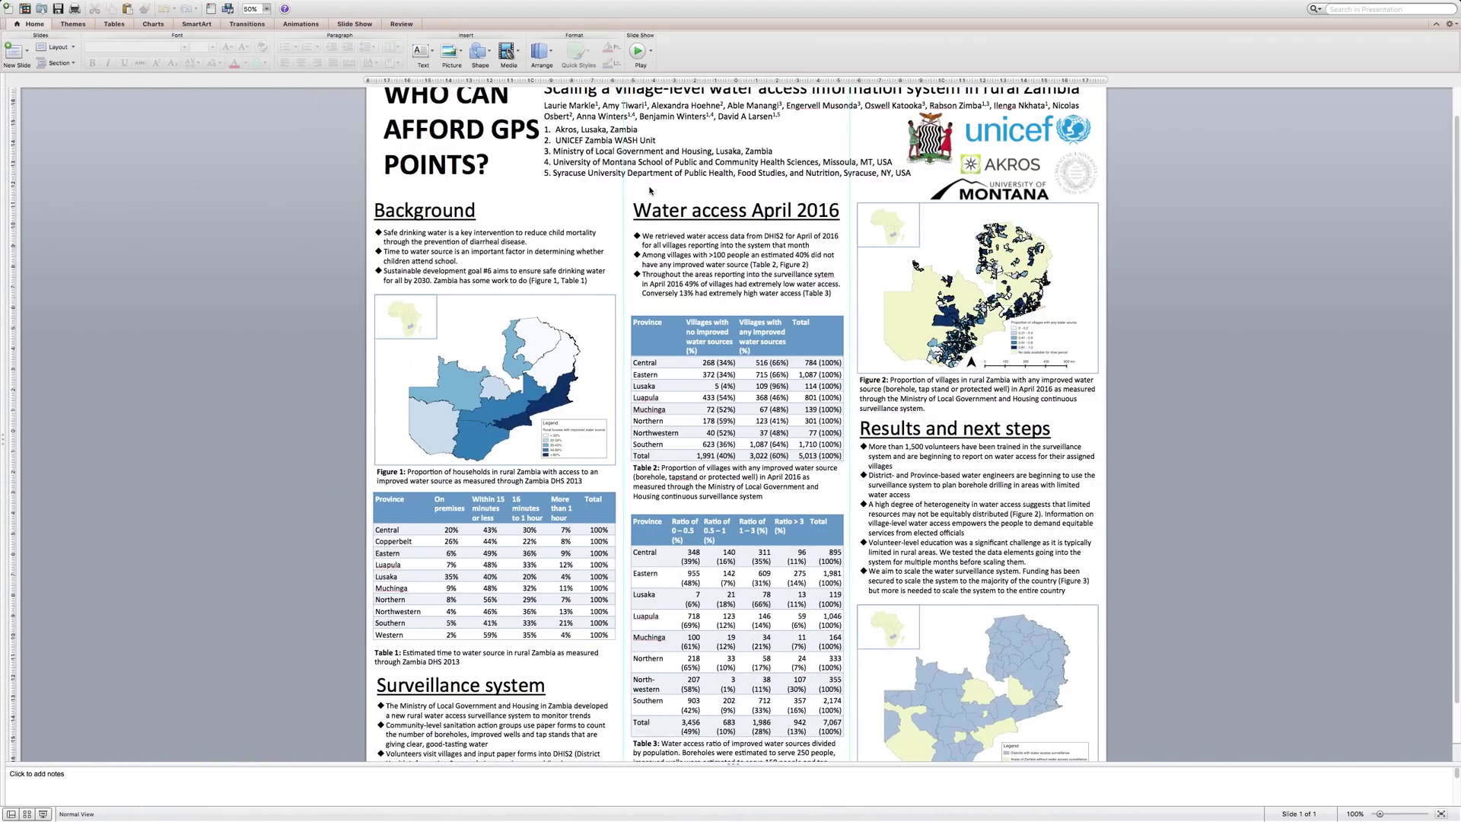
scroll(628, 235, "up", 2)
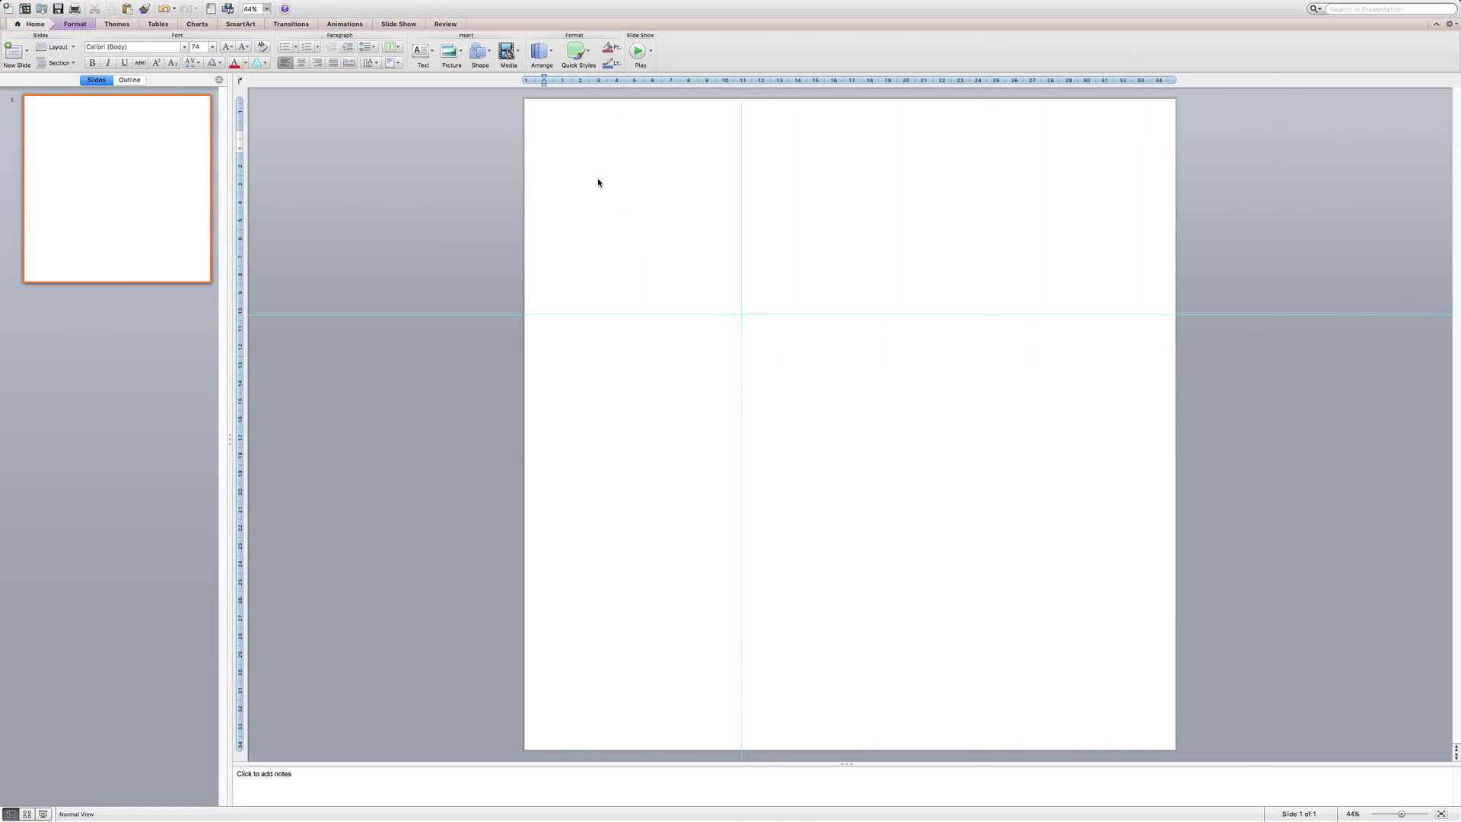
left_click(552, 152)
type("WHO CAN AFFORD GPS POINTS")
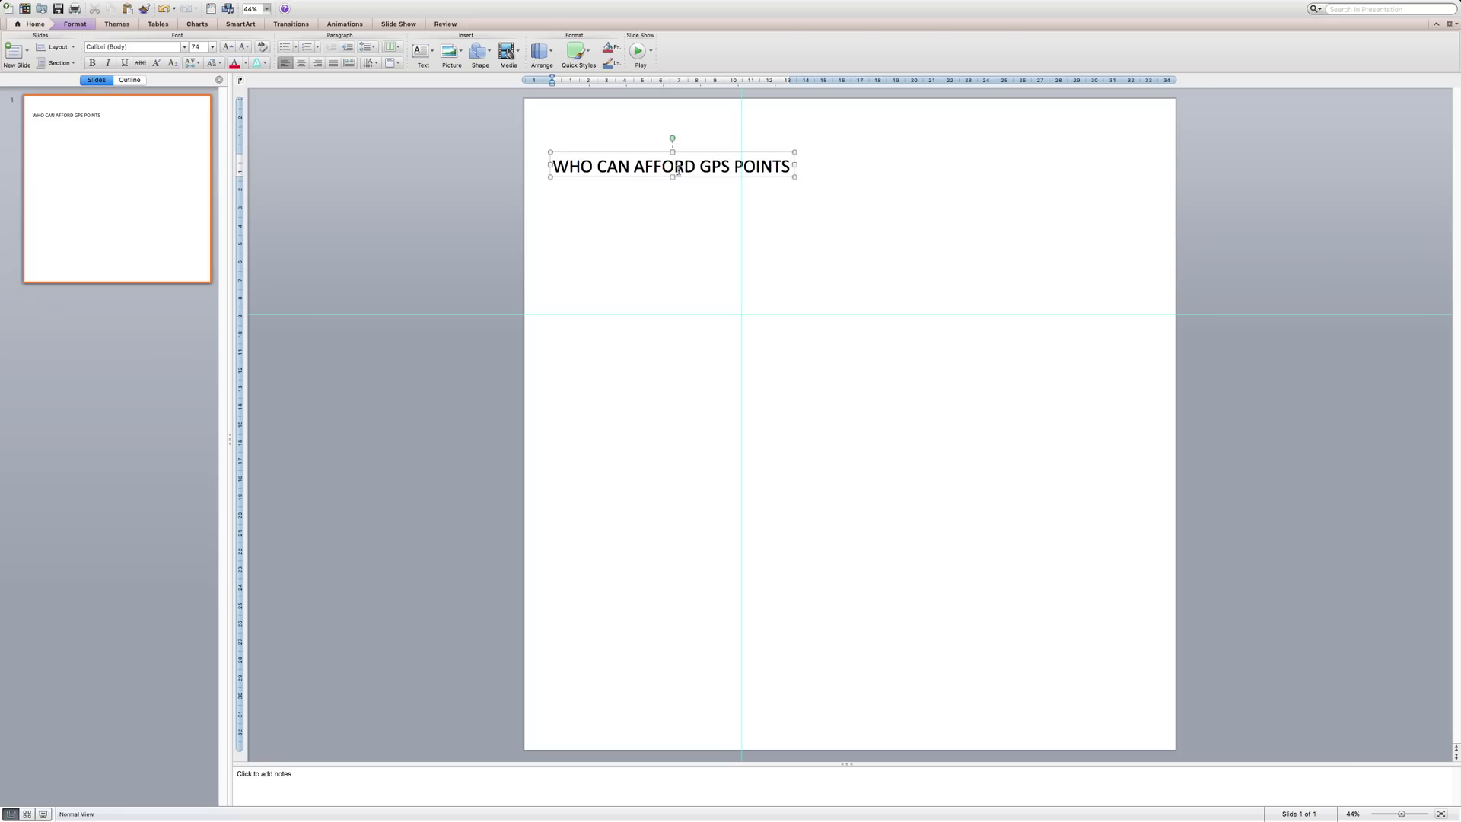
Resize the title text box to about 11 inches wide and place it in the slide's upper-left corner, left of the vertical guide.
left_click_drag(795, 177, 734, 199)
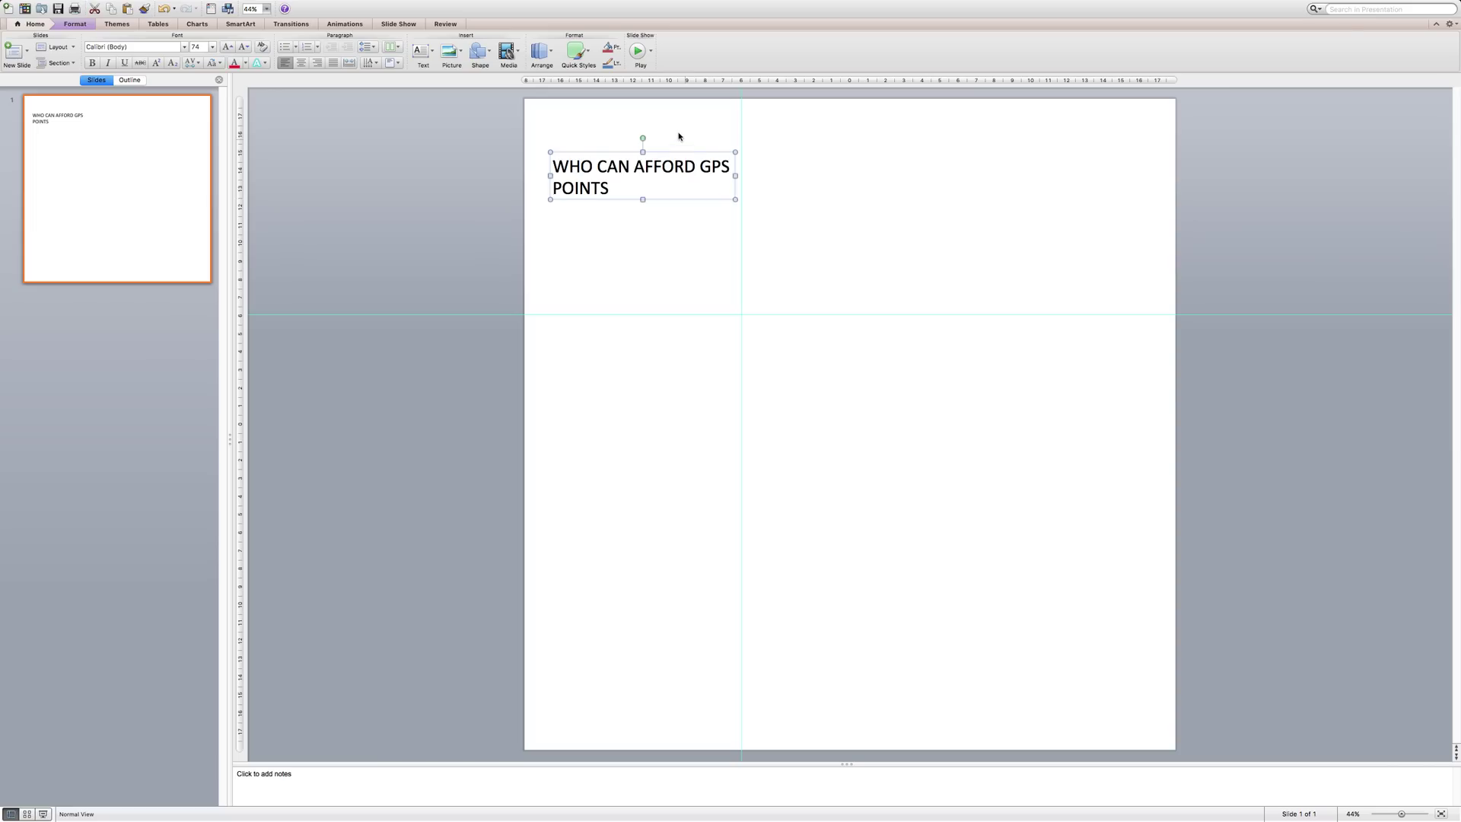
left_click_drag(610, 151, 594, 113)
left_click_drag(723, 163, 741, 196)
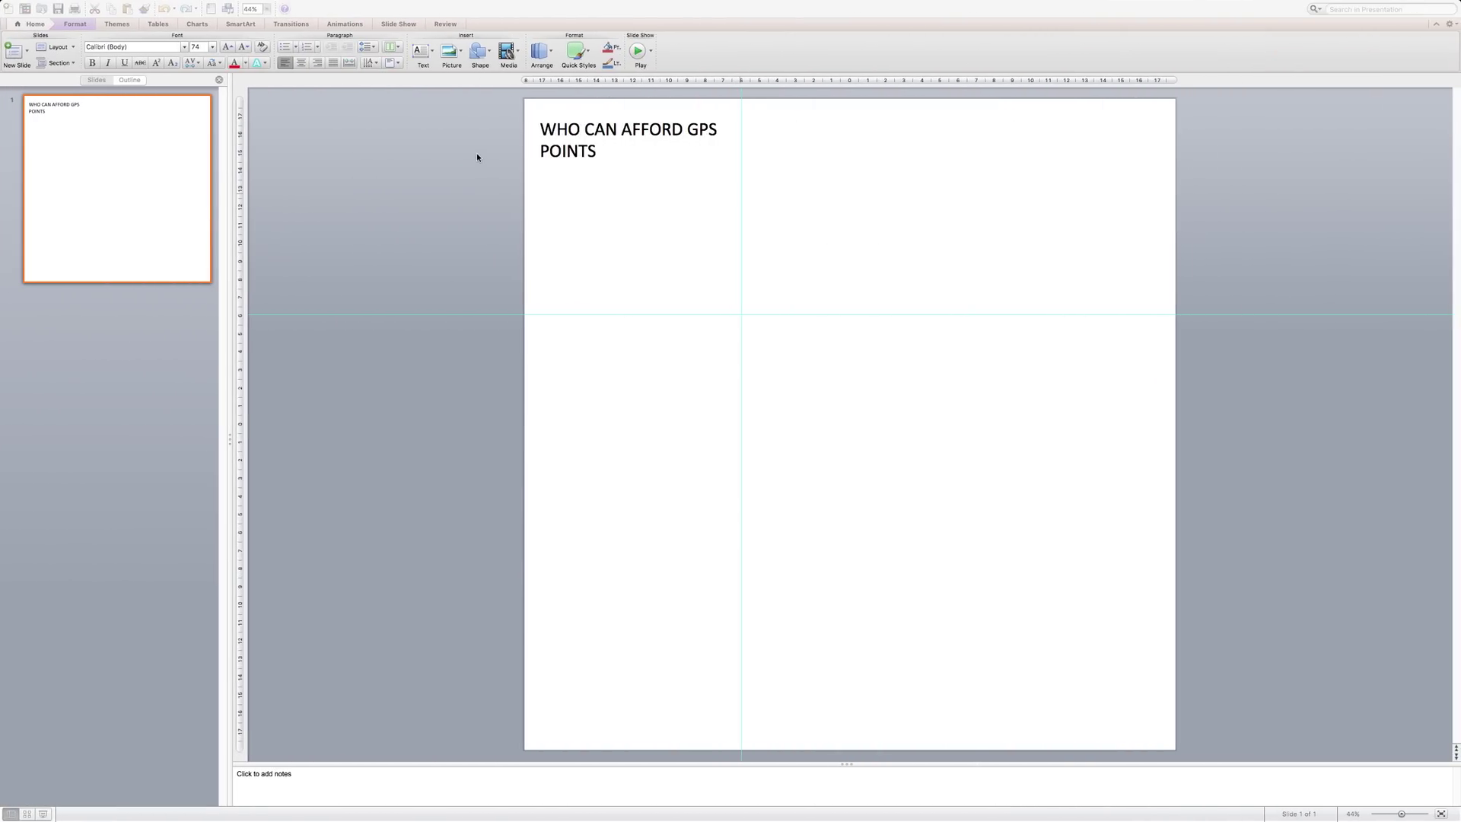
Format the whole title text as bold at font size 100.
triple_click(584, 154)
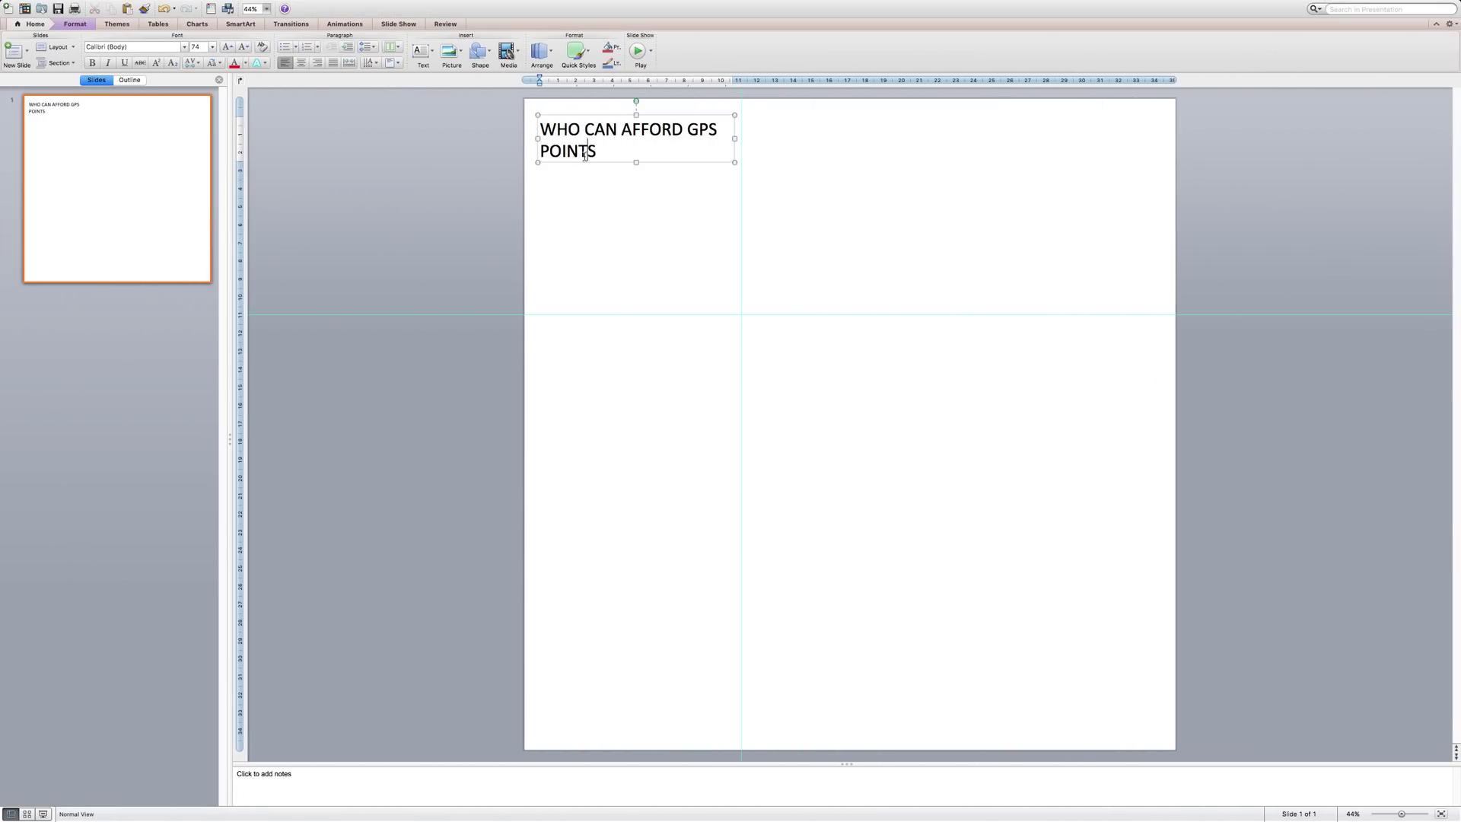
left_click(198, 46)
type("100")
key("Return")
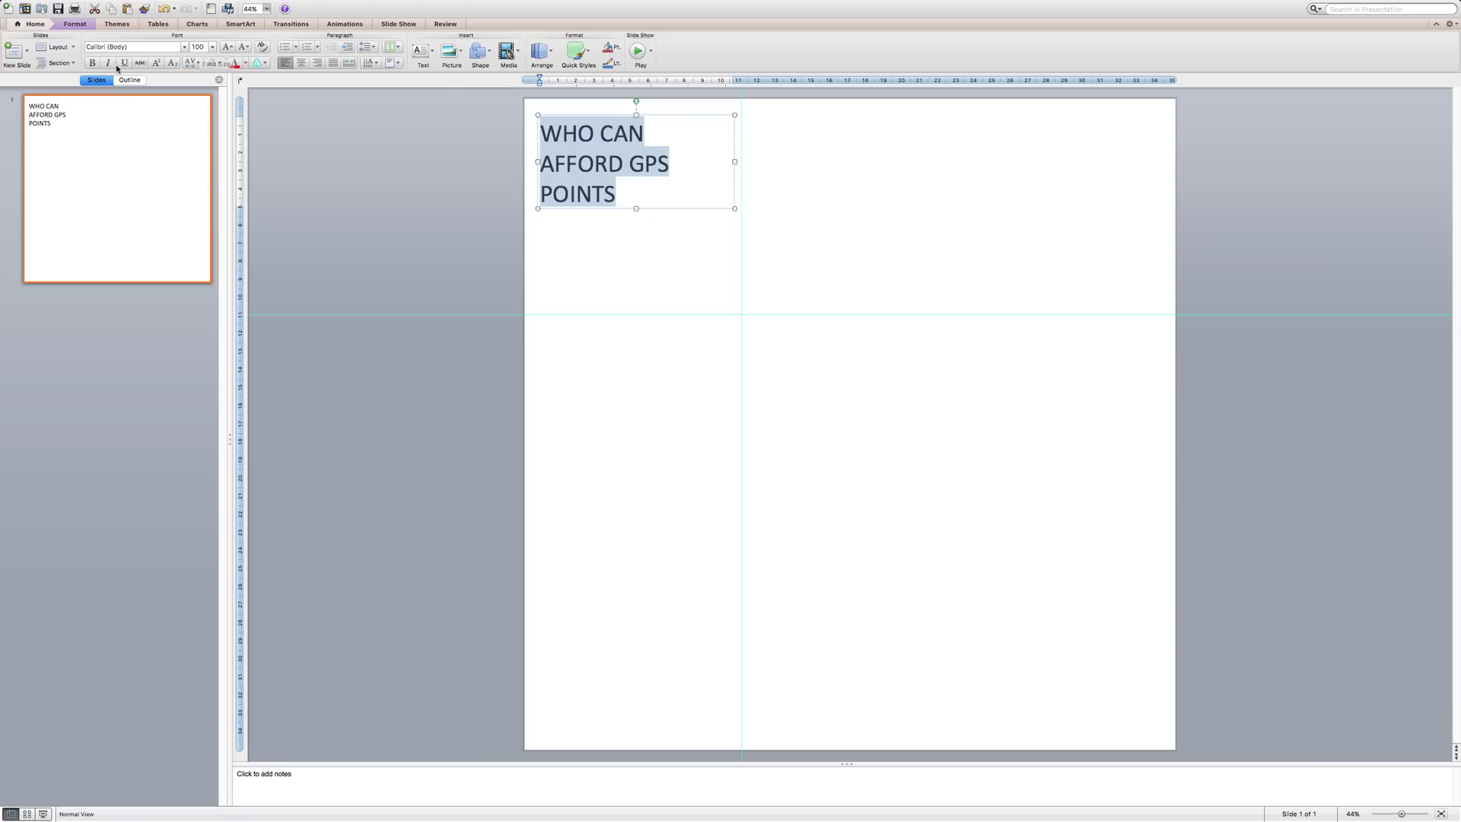
left_click(93, 63)
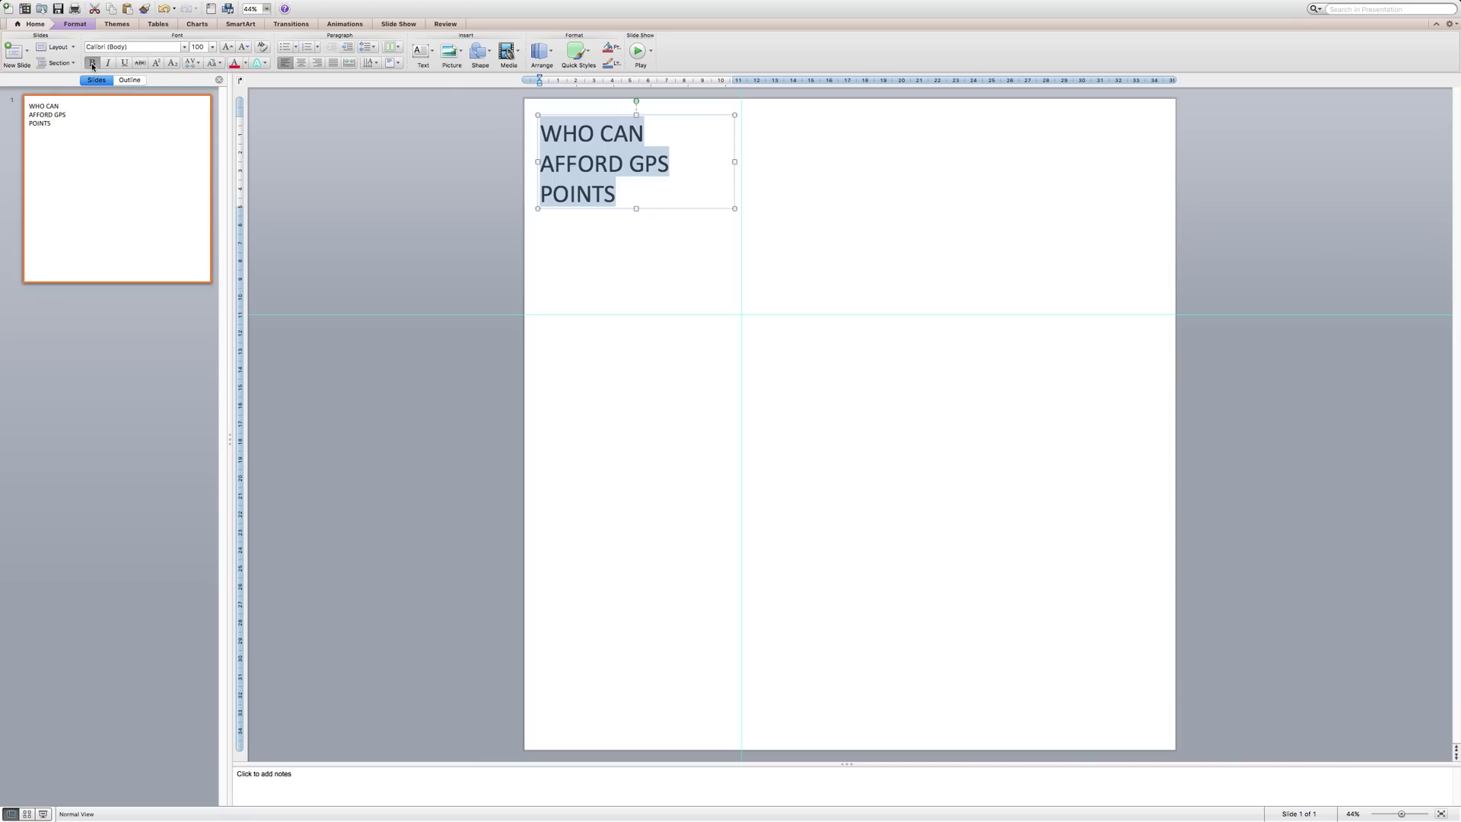
left_click(386, 236)
left_click(668, 165)
double_click(668, 165)
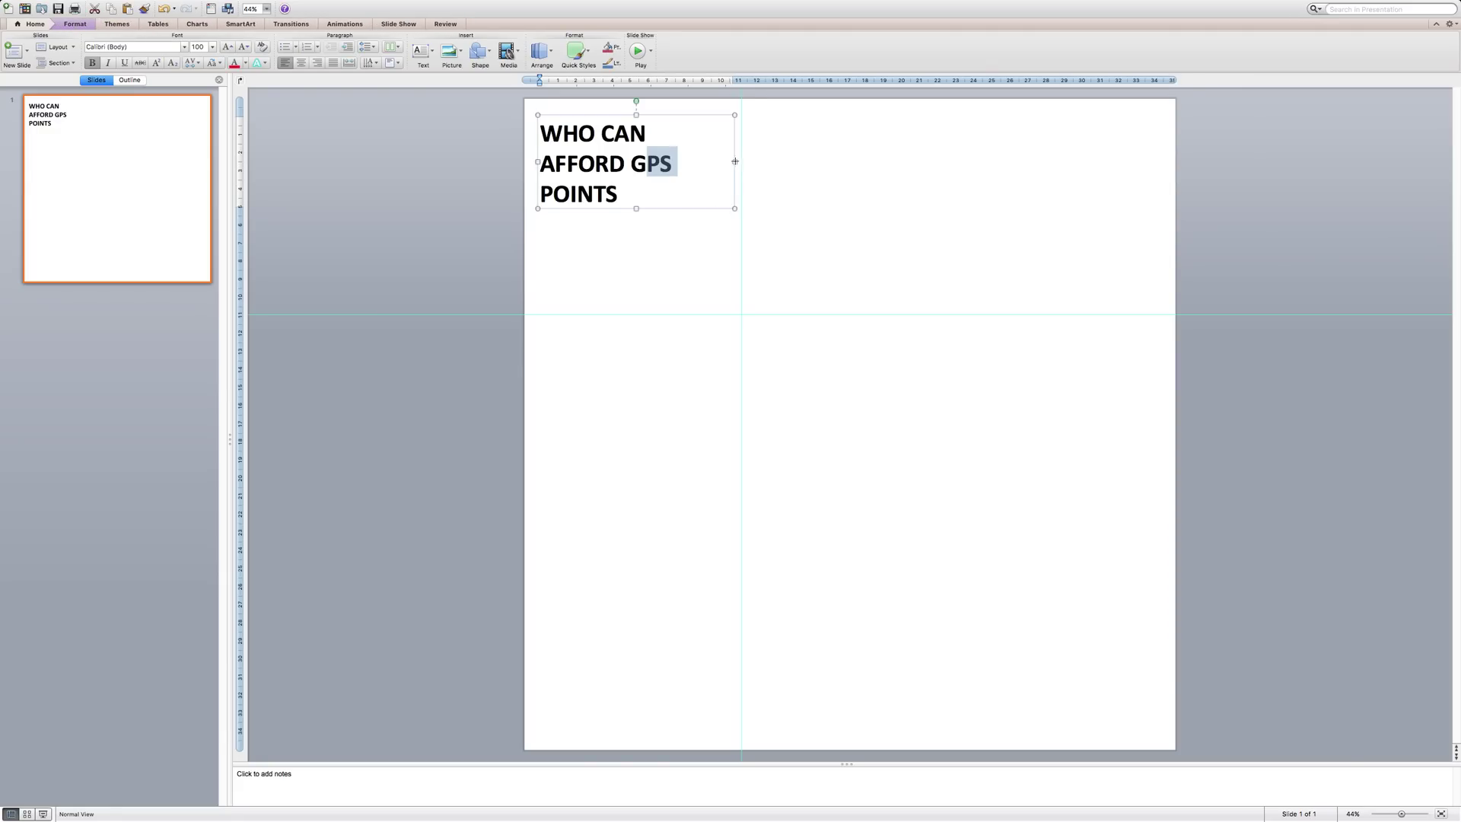
left_click_drag(735, 162, 735, 162)
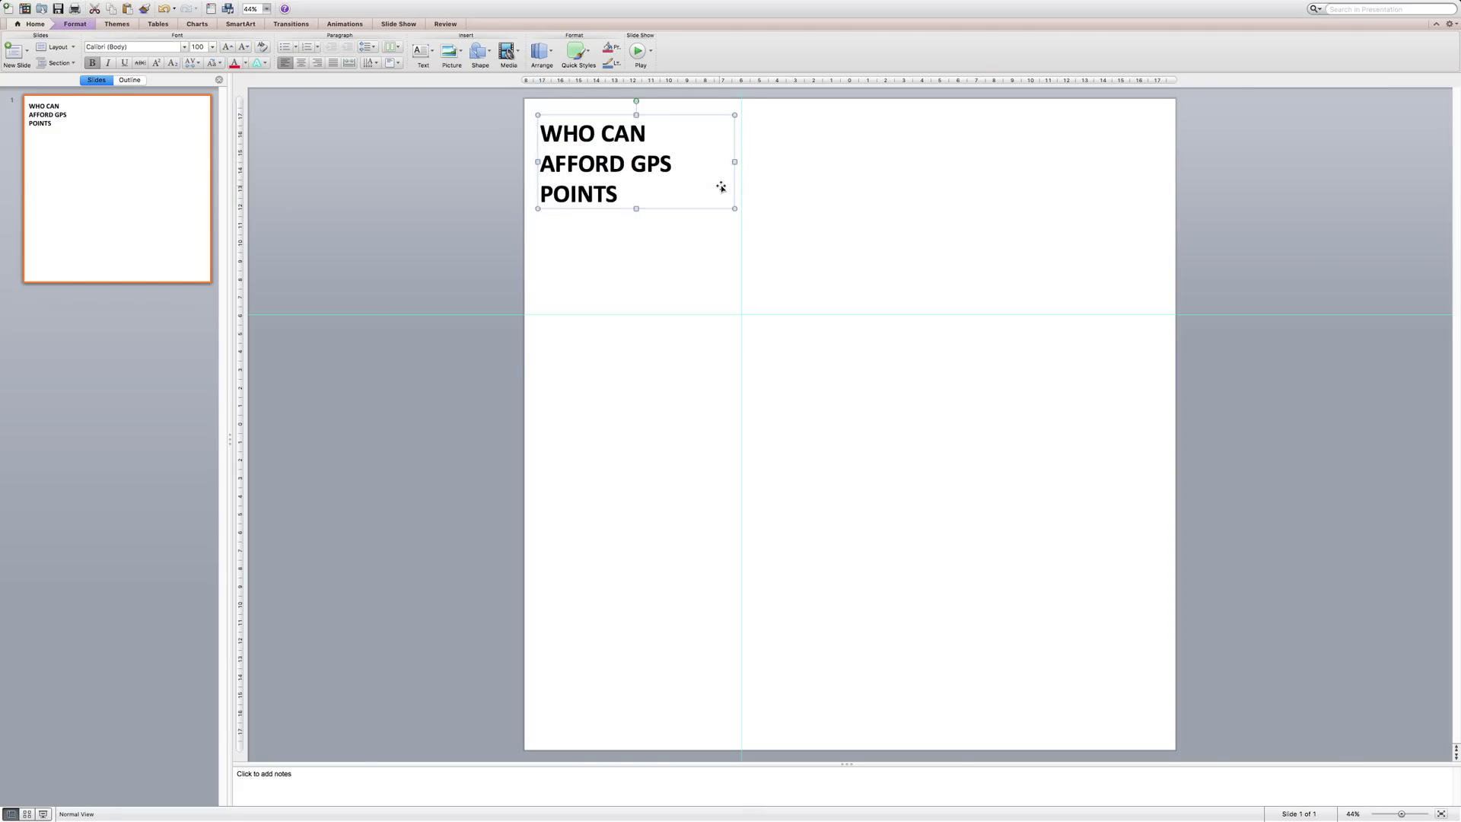
left_click(437, 217)
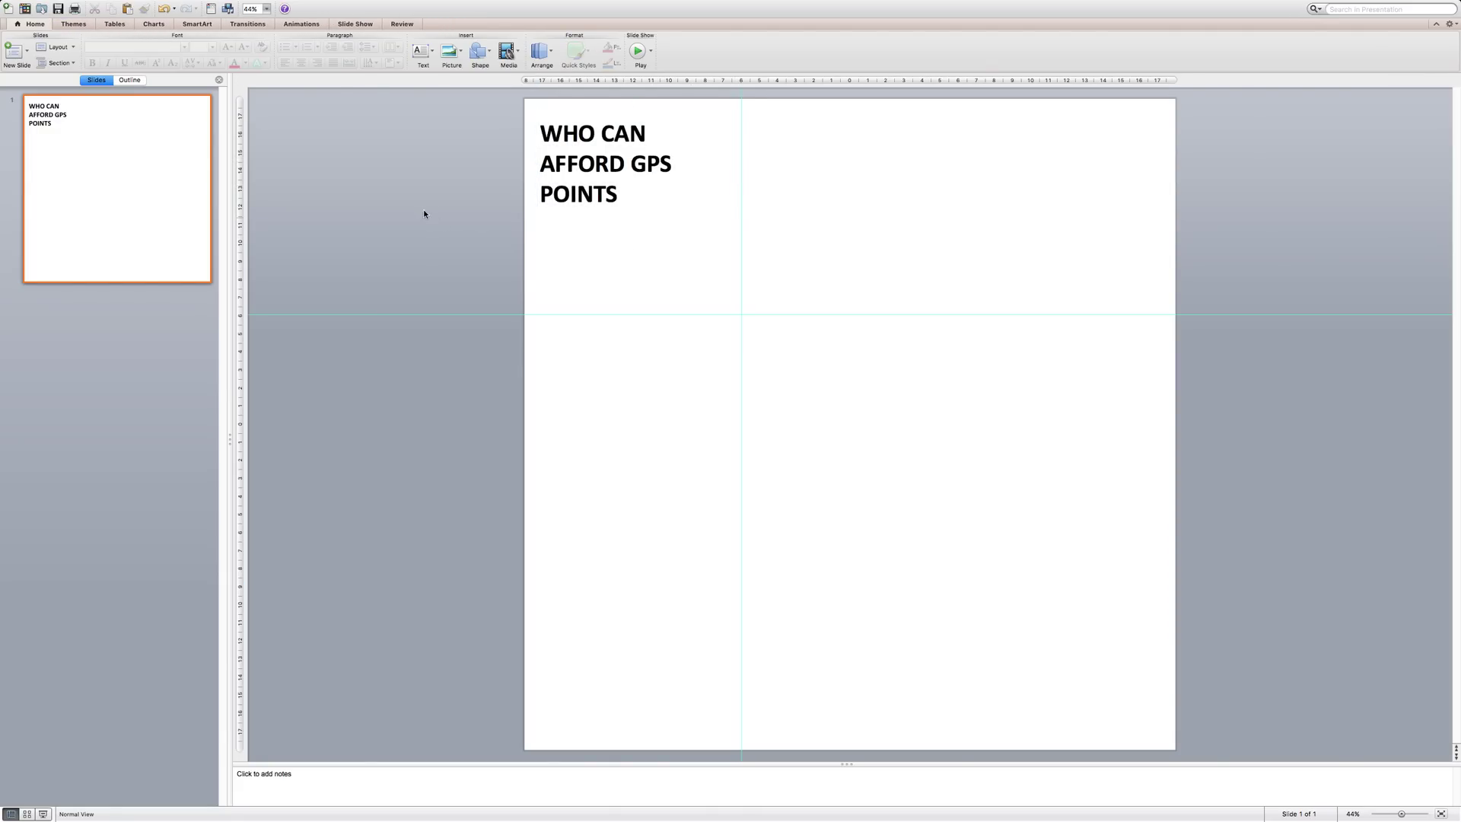
Add a subtitle text box reading "Scaling a village-level water access information system in Zambia" near the slide's top, right of the vertical guide.
left_click(768, 134)
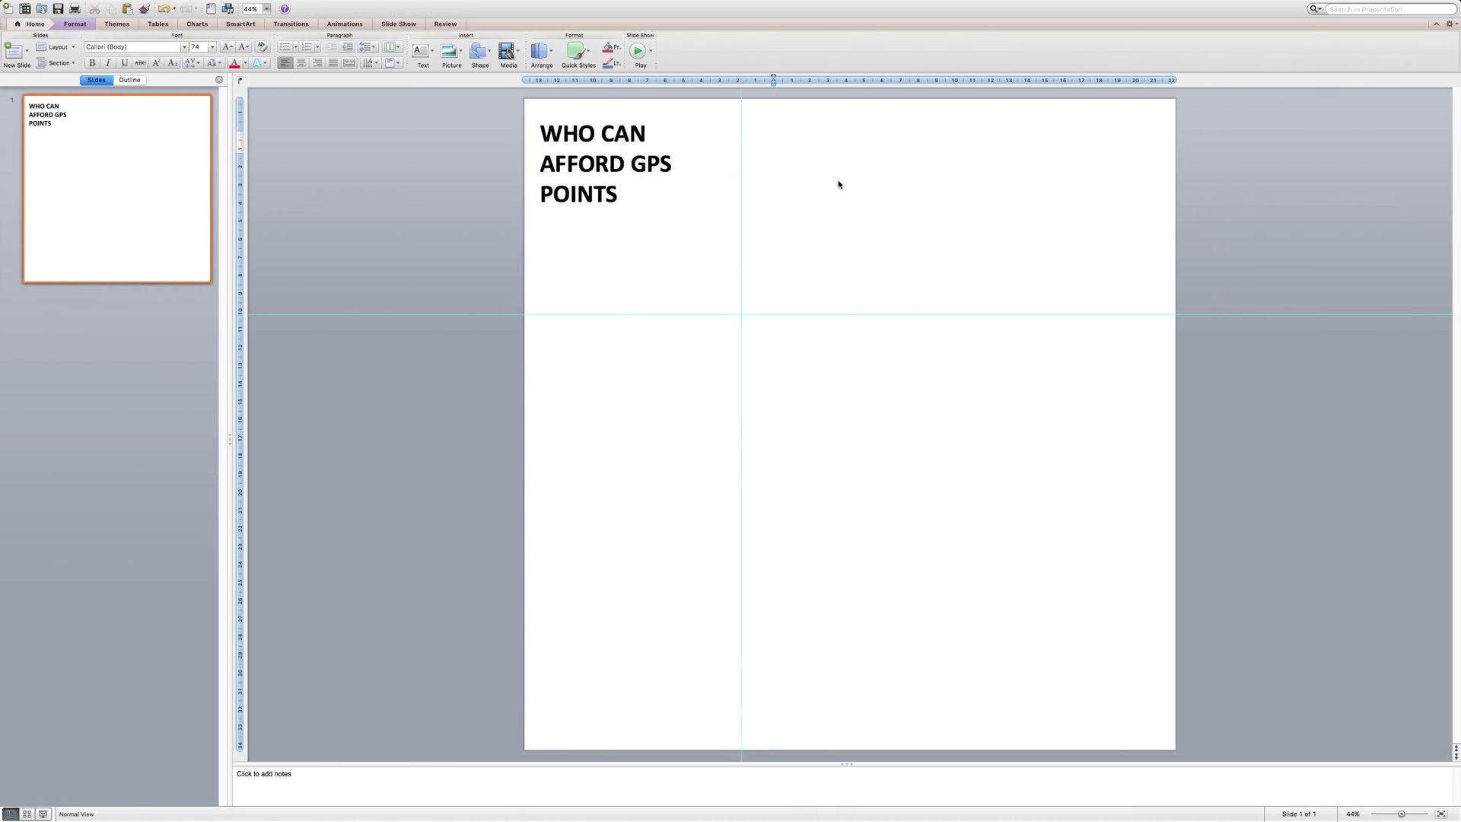
left_click(758, 136)
type("SCALING A")
key("BackSpace")
key("BackSpace")
key("BackSpace")
key("BackSpace")
key("BackSpace")
key("BackSpace")
key("BackSpace")
type("Scali")
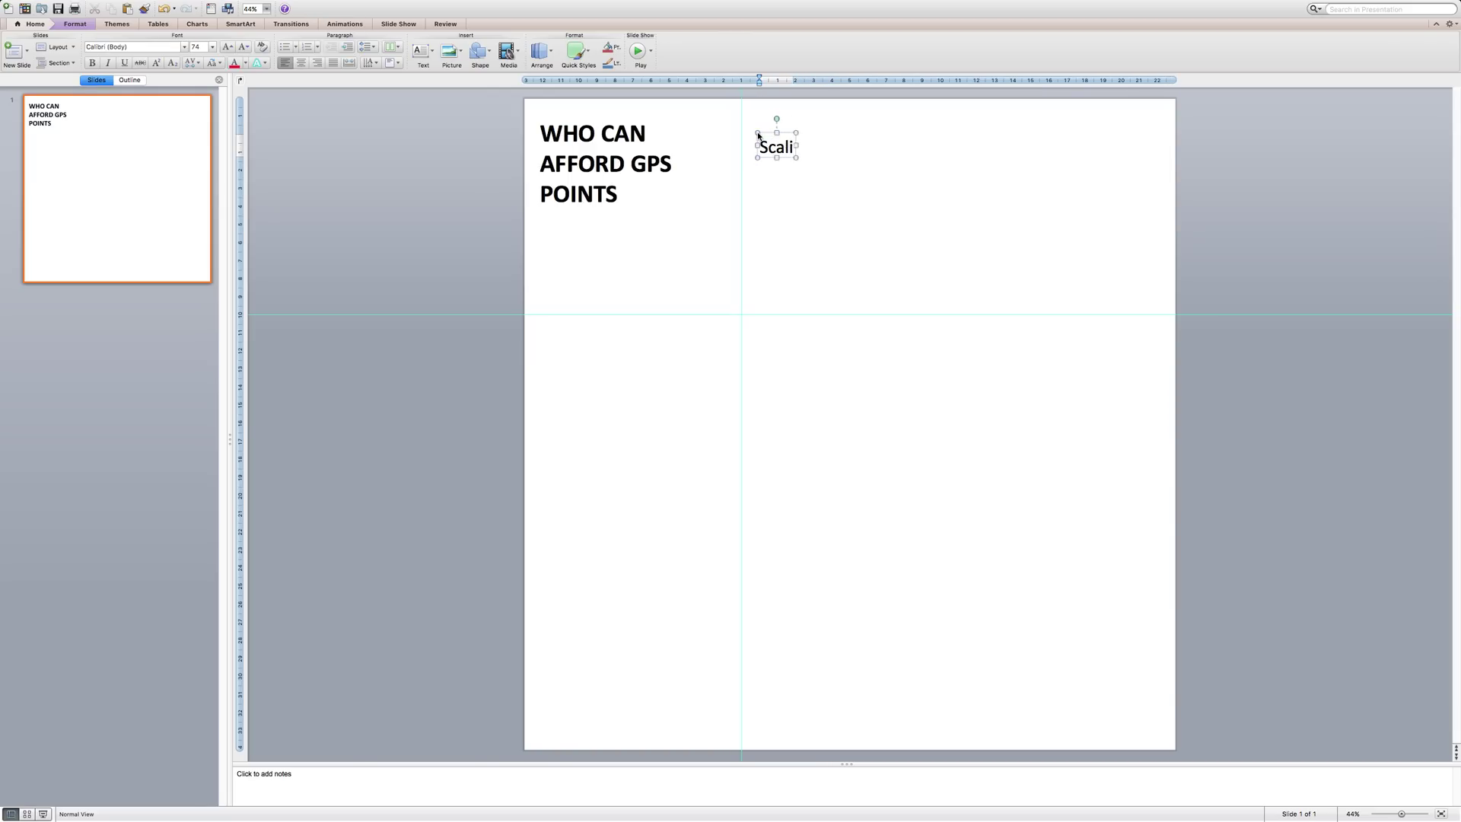
type("ng a village-level w")
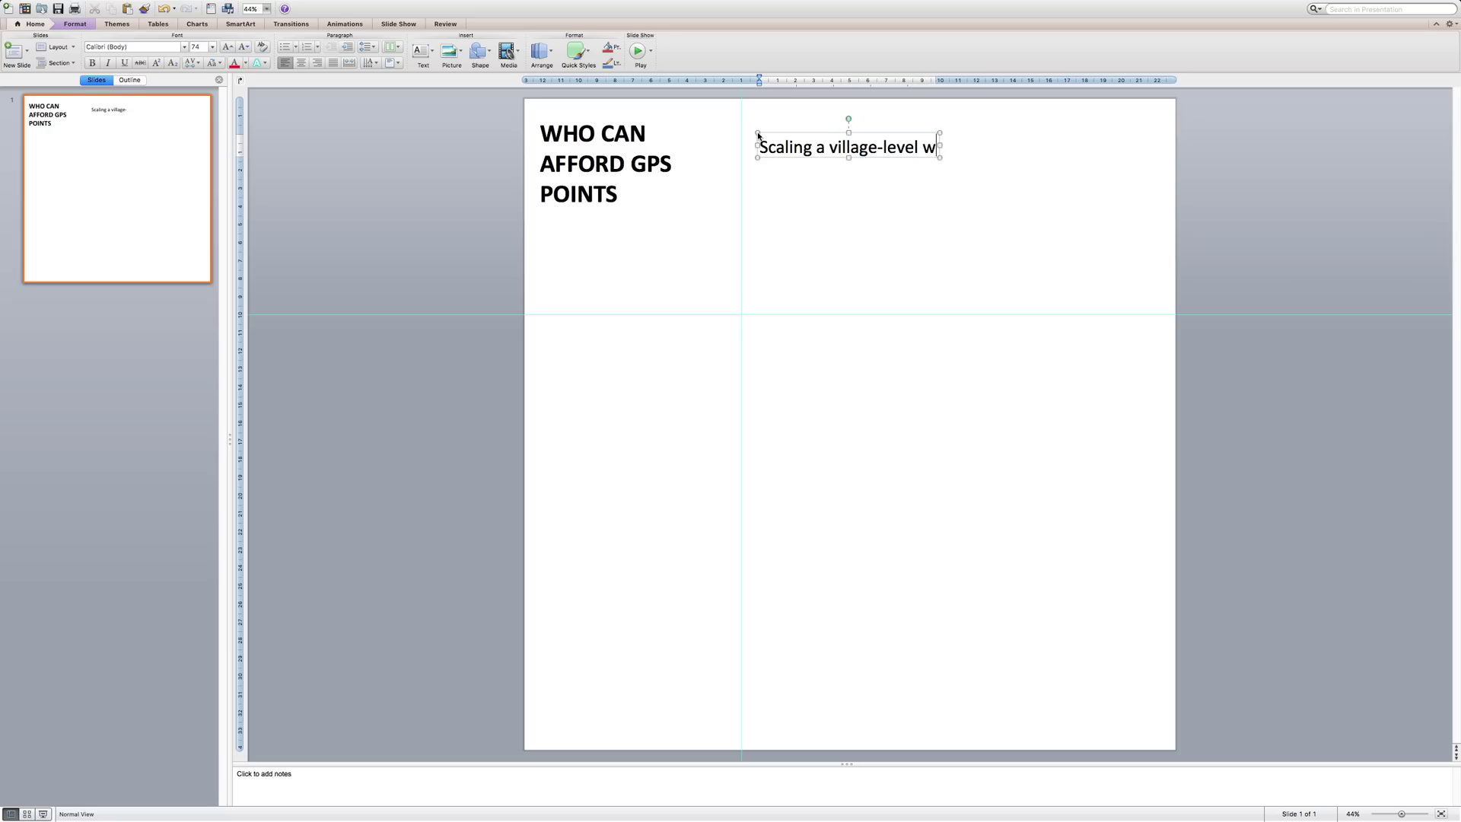
type("ater access information system in Zambia")
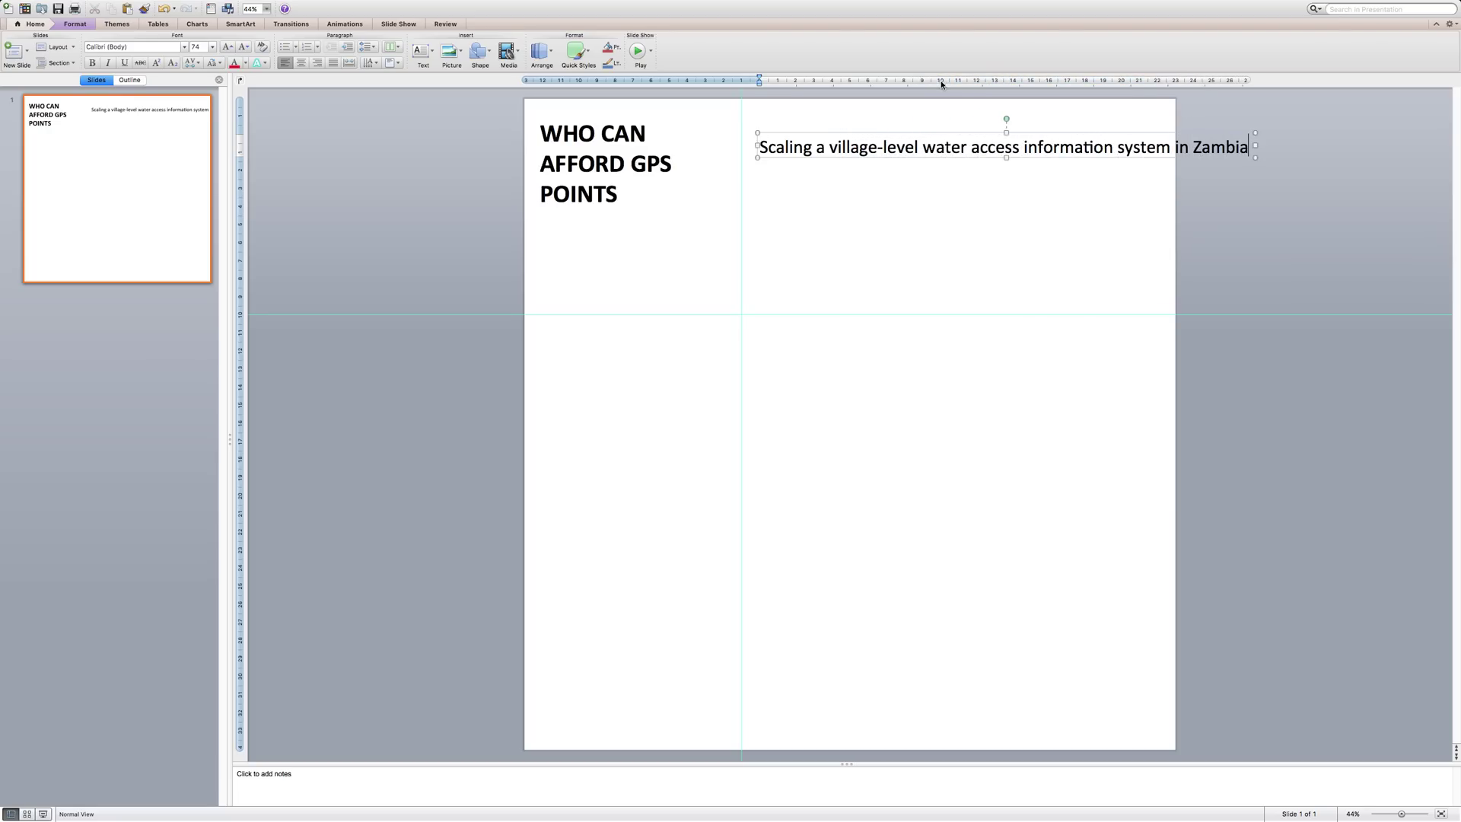
Set the subtitle's font size to 70 and shift it up and left so it fits beside the title within the slide.
left_click(915, 133)
left_click(203, 49)
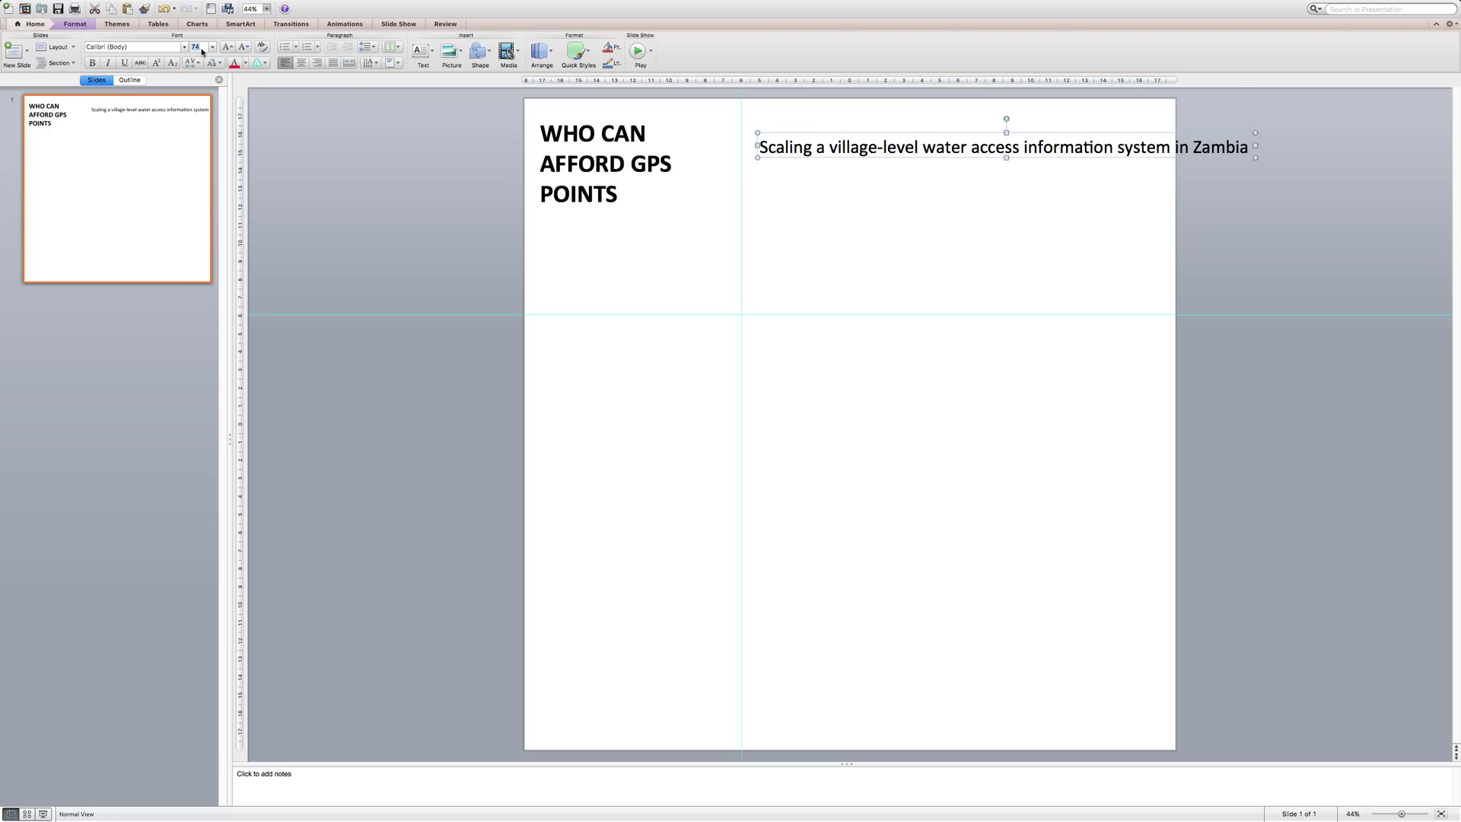
type("50")
key("Return")
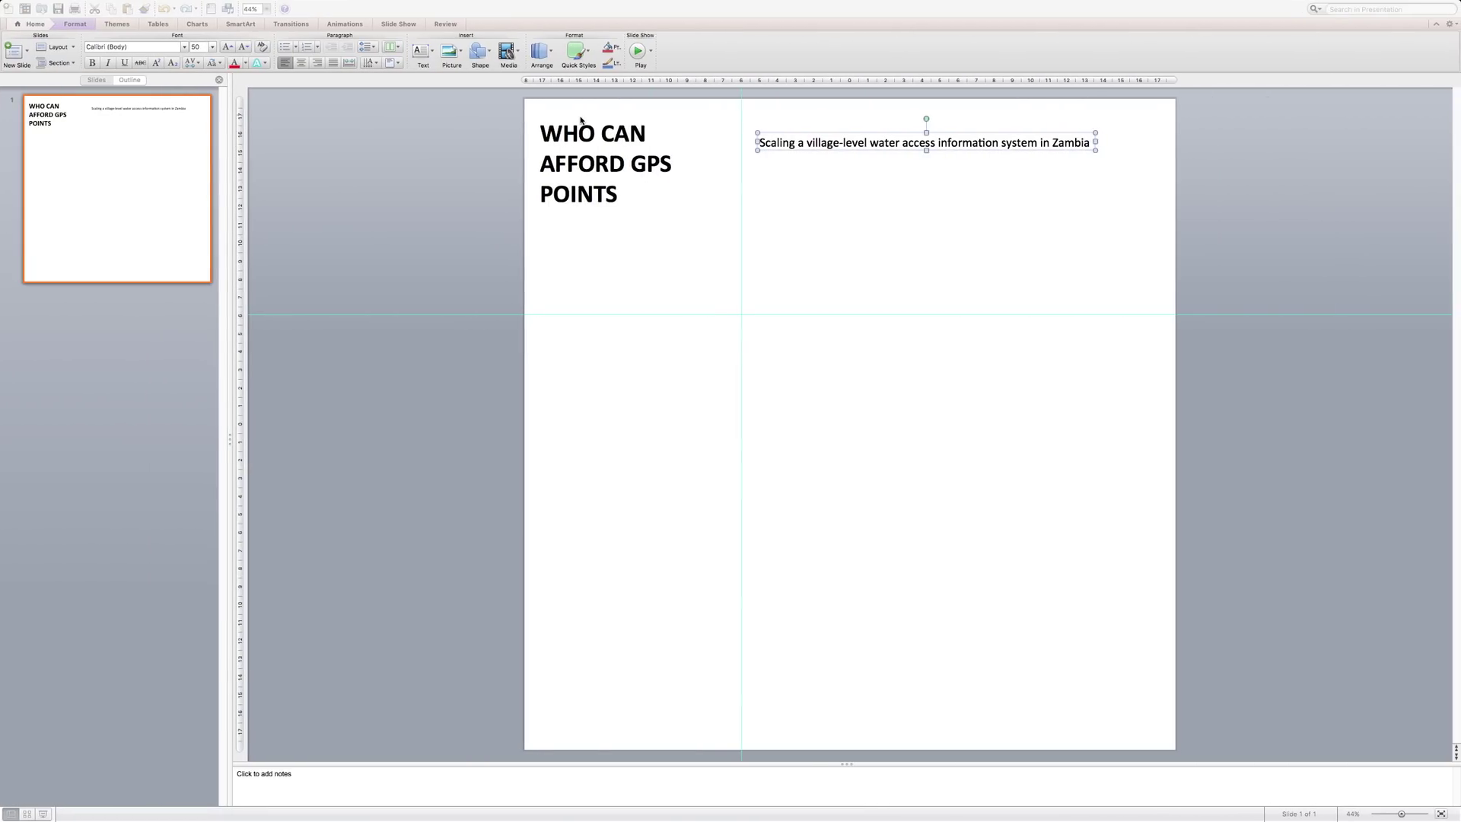
left_click(201, 48)
type("70")
key("Return")
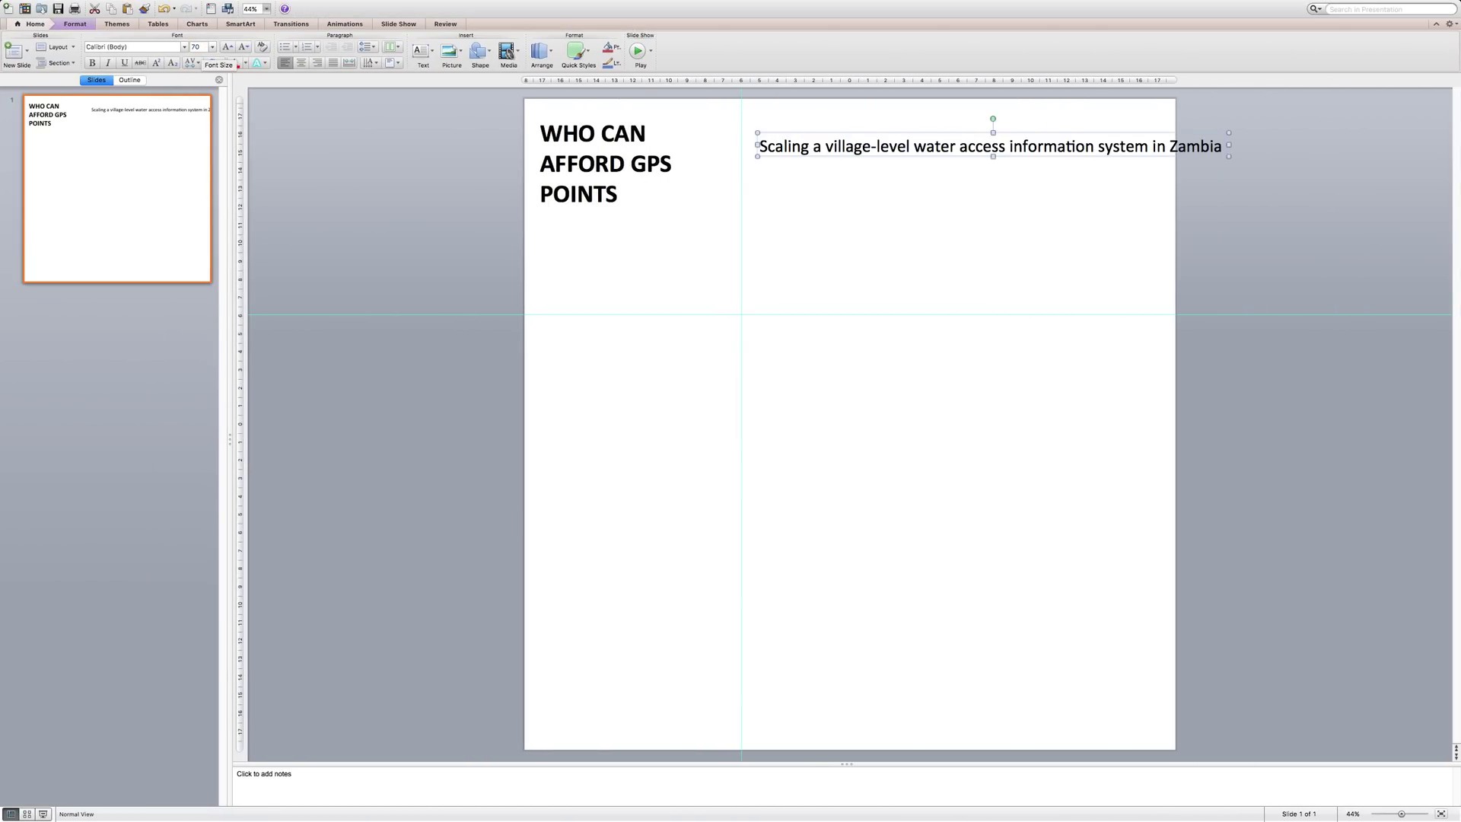
left_click_drag(883, 135, 823, 120)
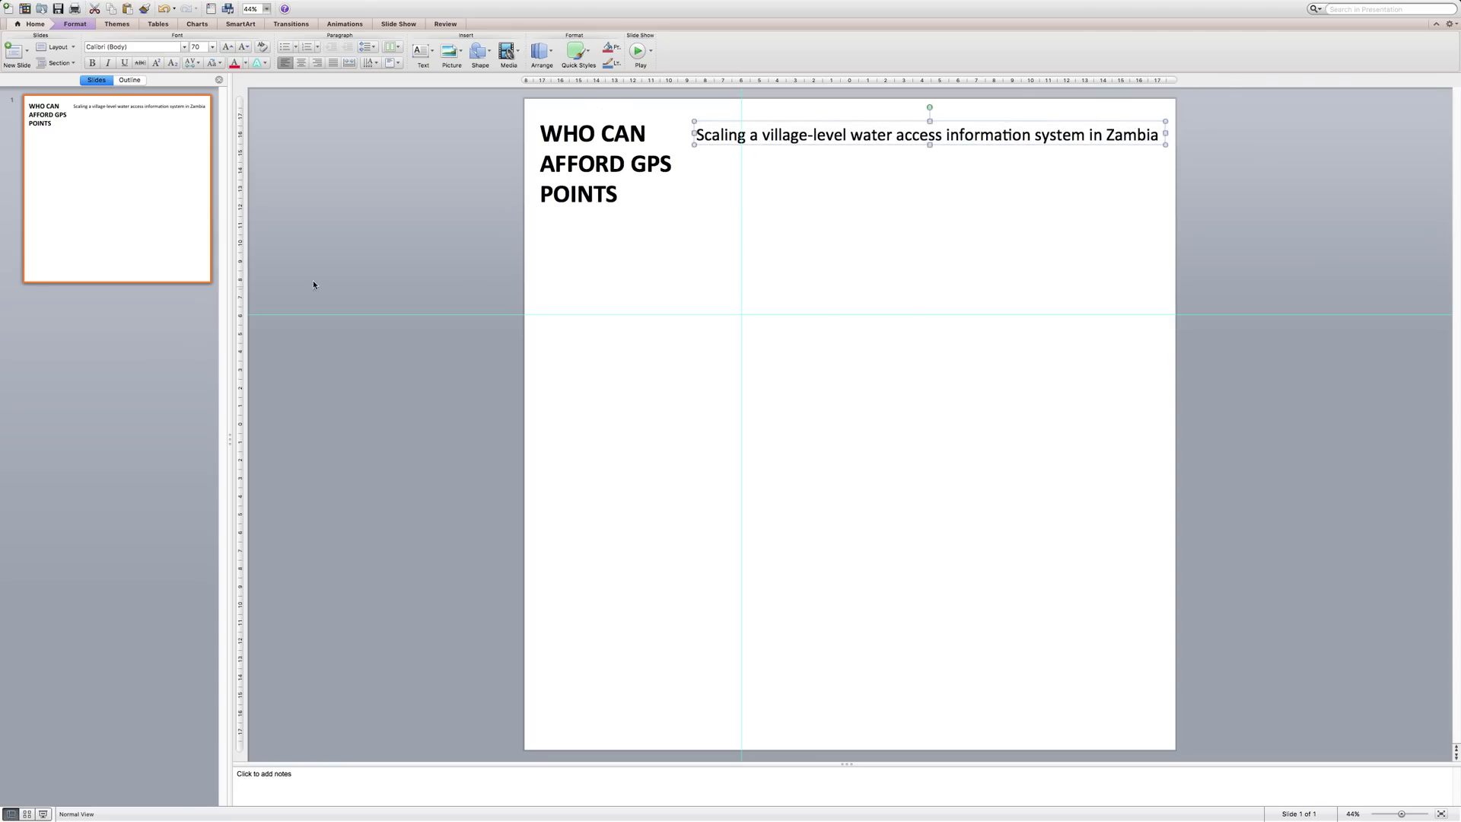
left_click(328, 221)
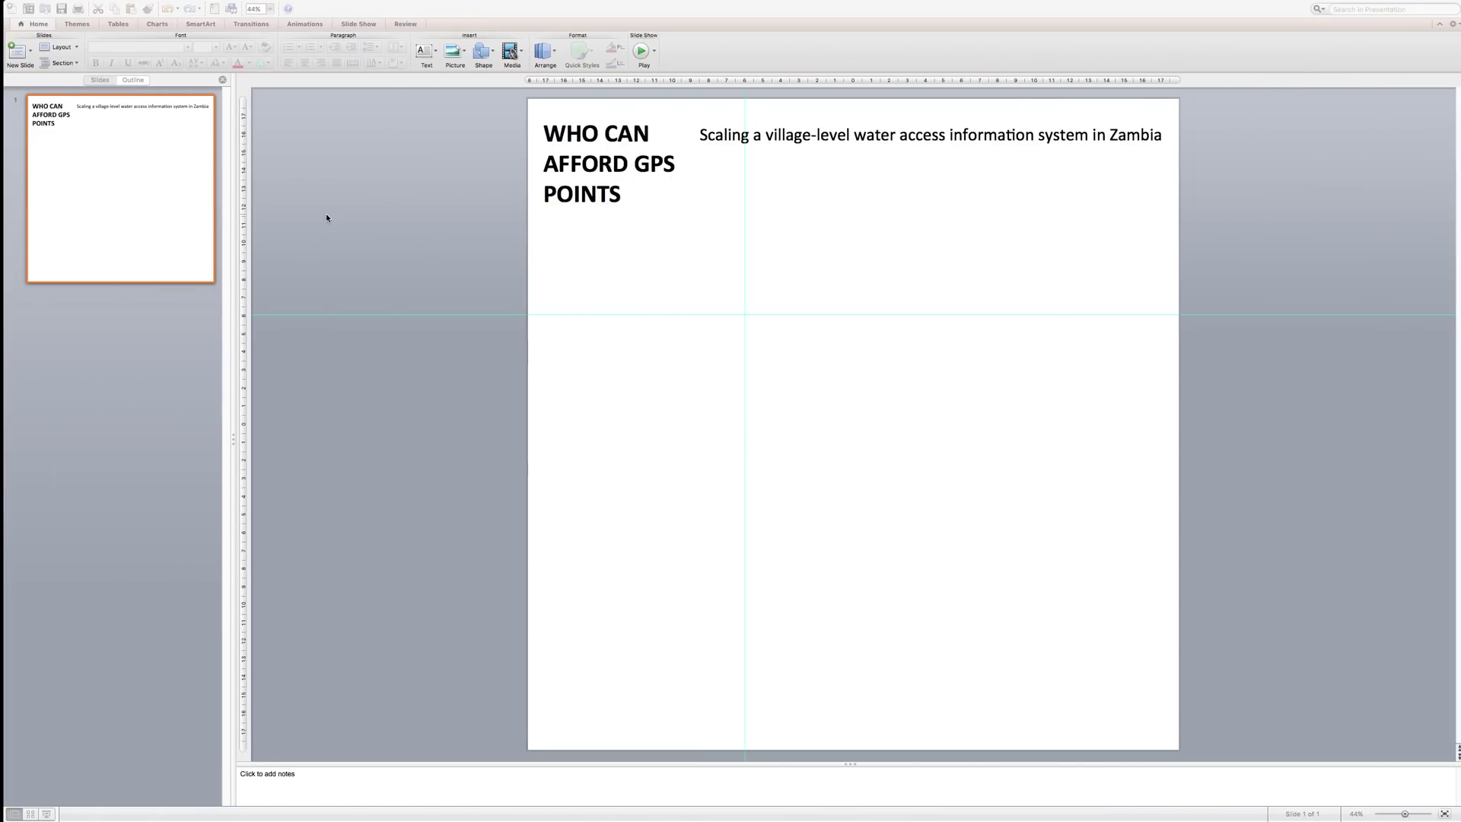
Add a text box reading "Authors..." at font size 40 and place it directly under the start of the subtitle.
left_click(793, 227)
type("Authors")
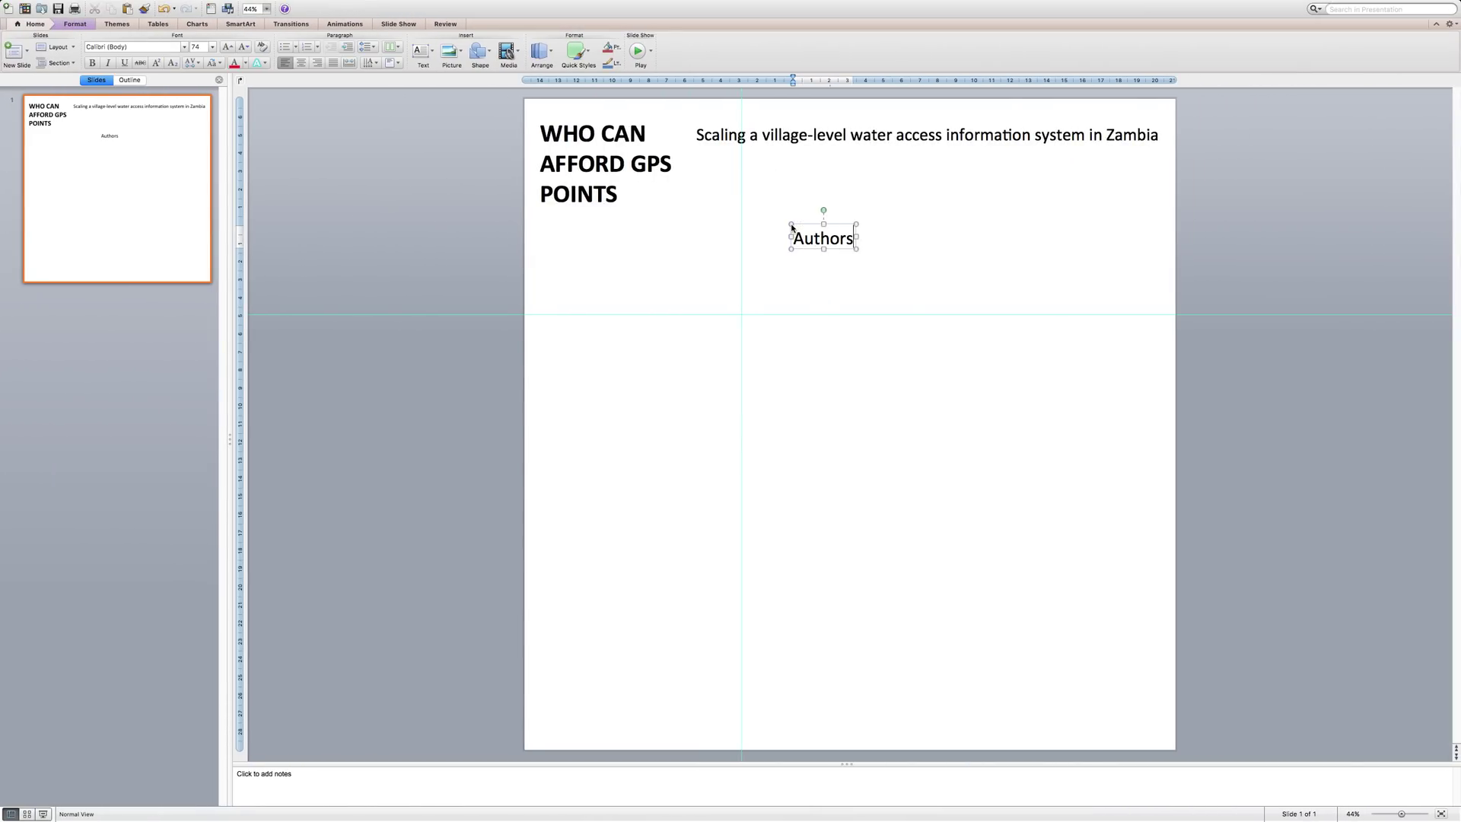
type("...")
left_click(205, 47)
type("40")
left_click_drag(792, 238, 870, 239)
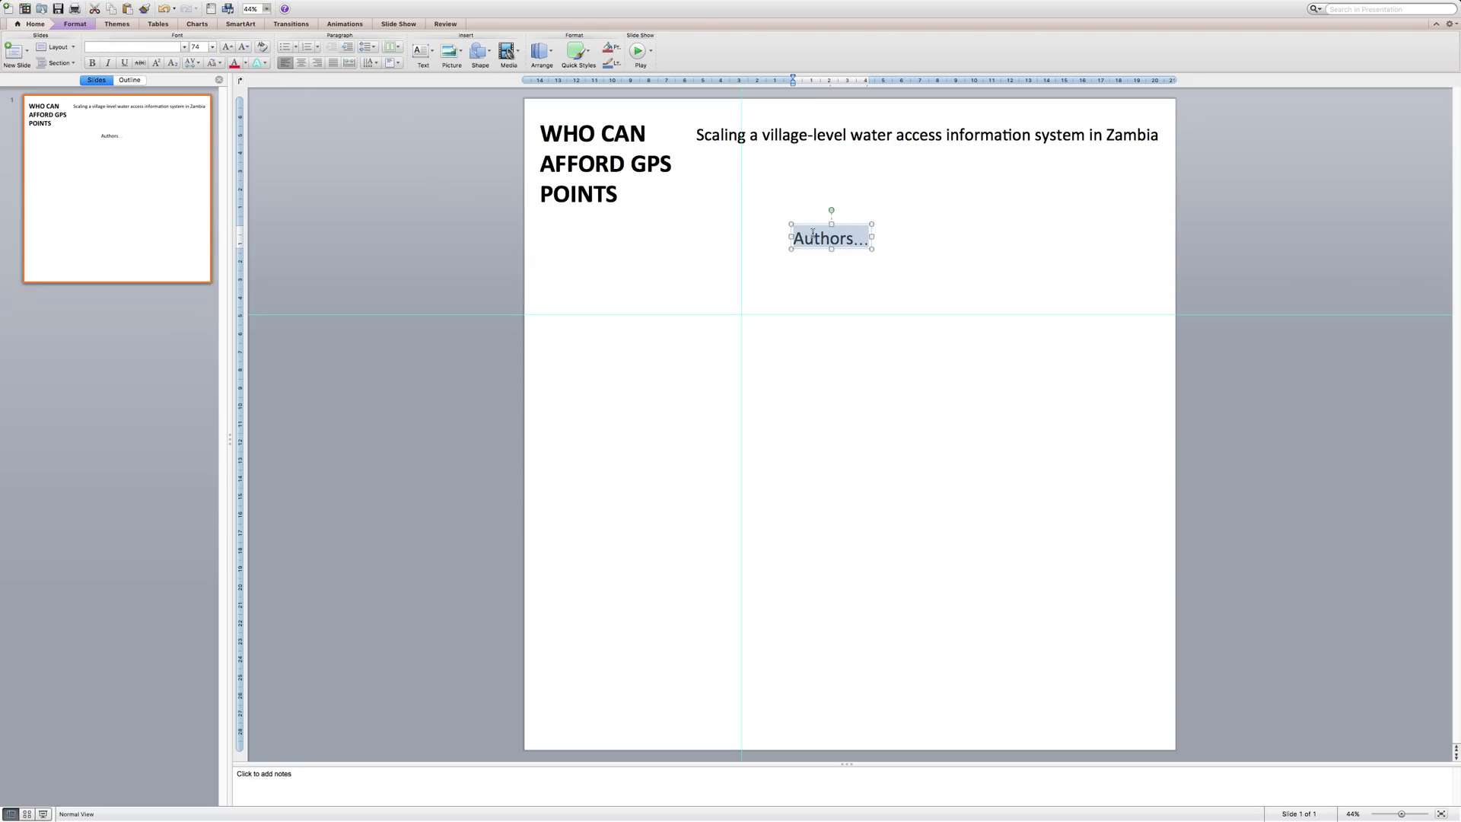
left_click(197, 47)
type("40")
key("Return")
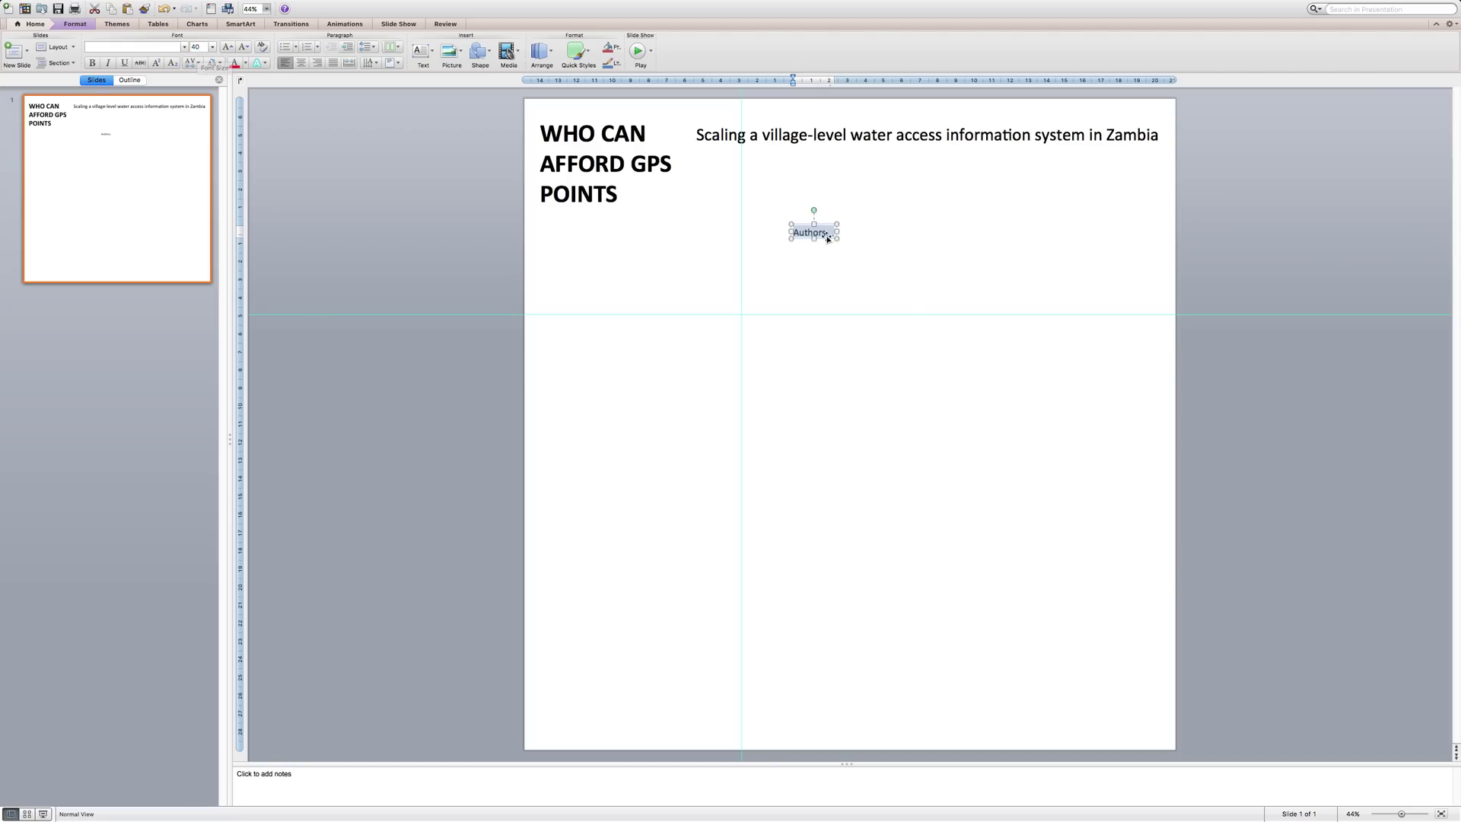
left_click_drag(808, 222, 713, 146)
left_click_drag(741, 194, 743, 161)
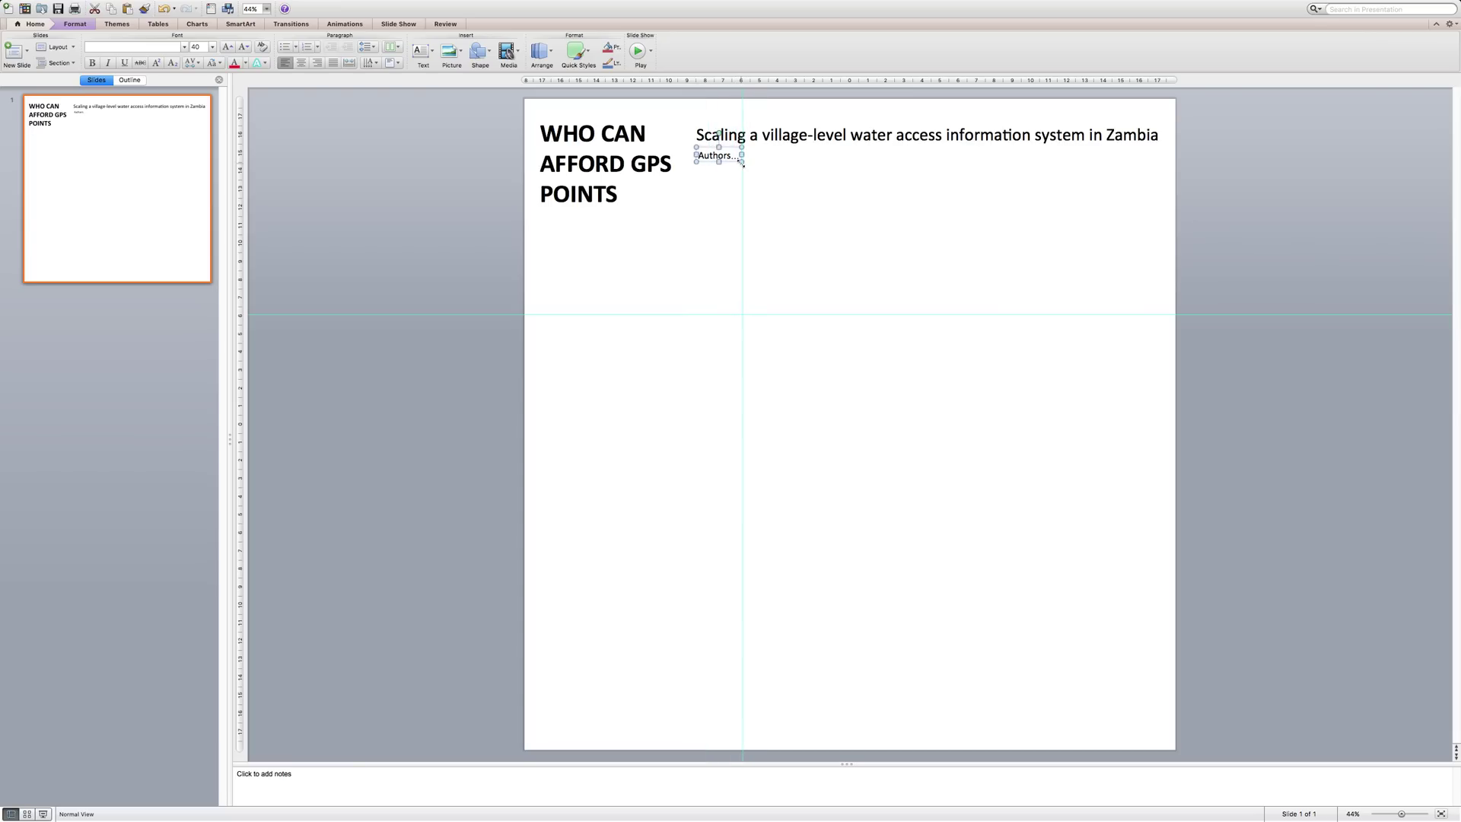
Move the horizontal guide to about 12 inches above the slide's centre.
left_click_drag(265, 315, 525, 207)
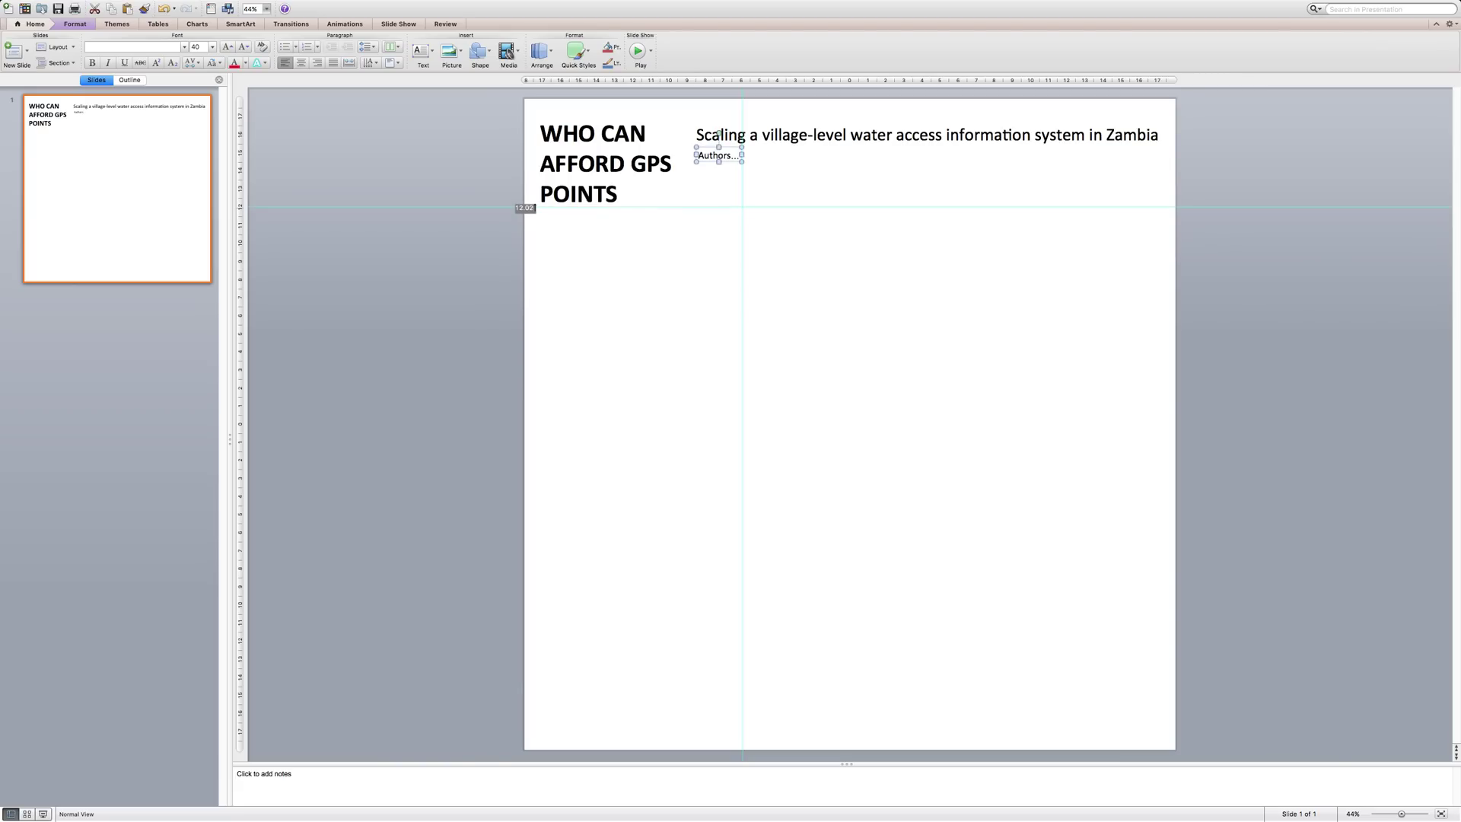
left_click_drag(526, 207, 525, 207)
left_click(702, 171)
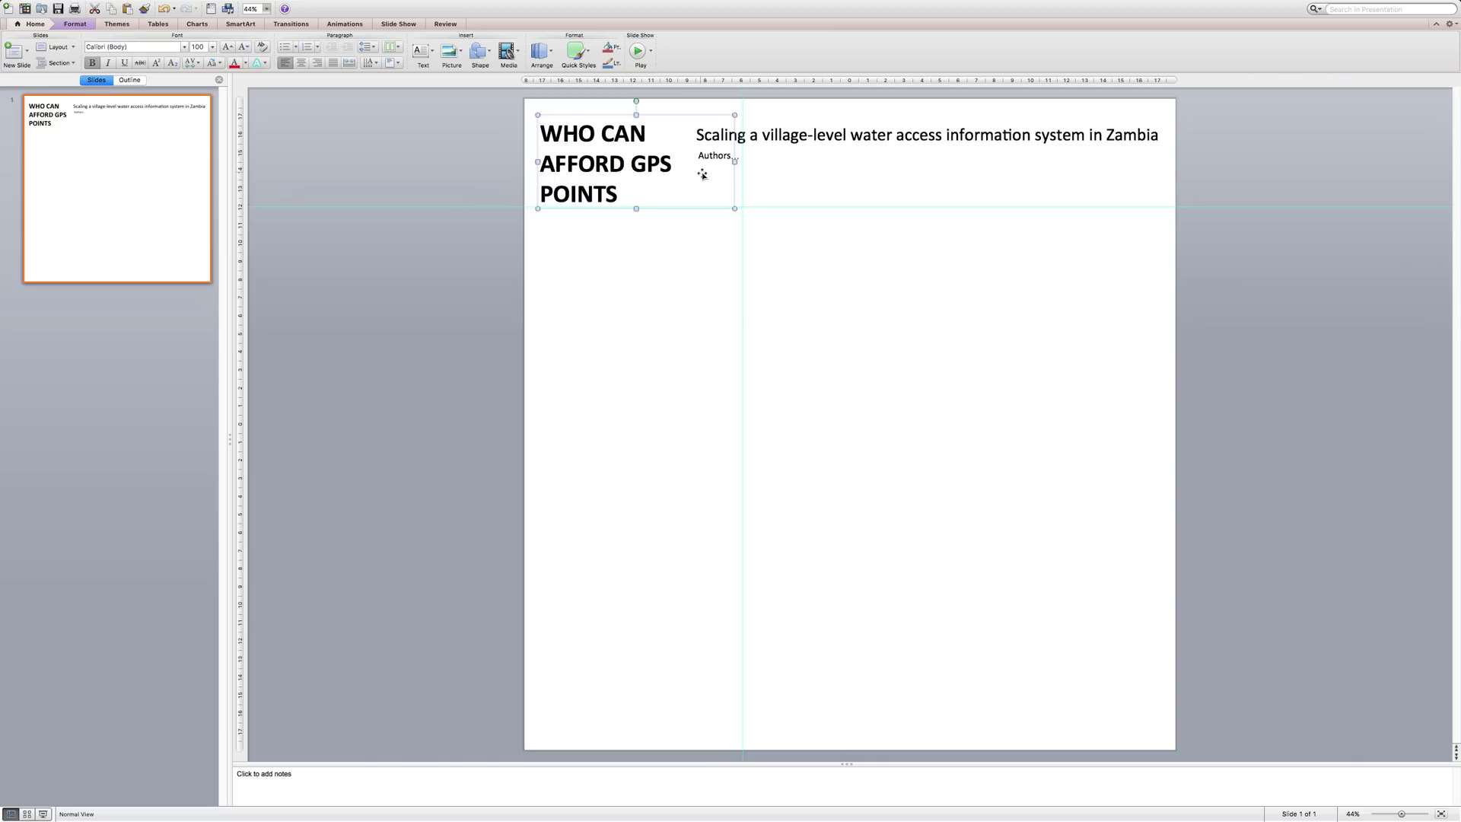
Add the lines "Affiliation 1", "Affiliation 2" and "Affiliation 3" below "Authors..." in the same text box.
left_click(754, 160)
left_click(724, 156)
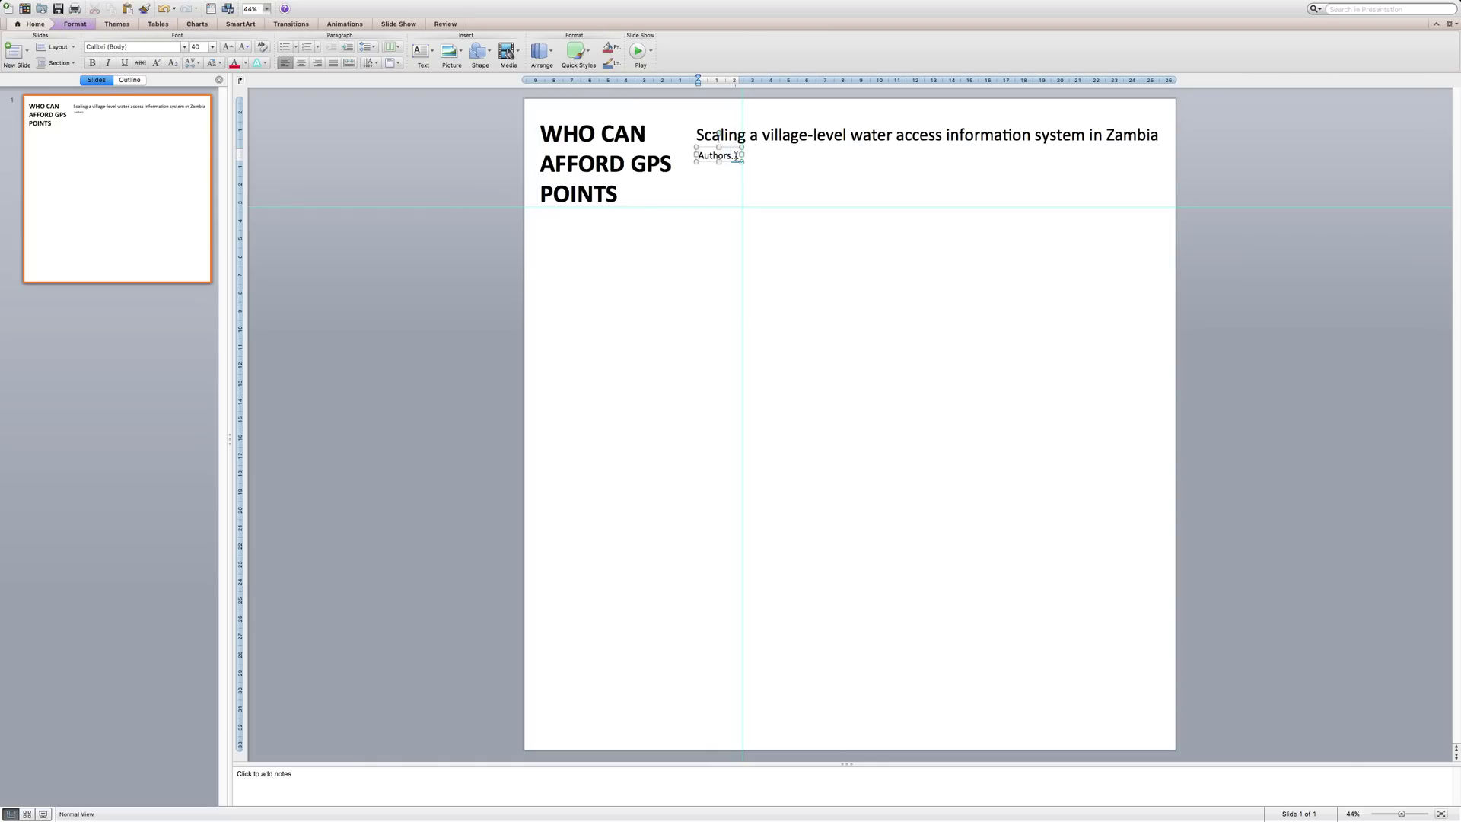
type(".")
key("Return")
type("Affiliation 1")
key("Return")
type("Affiliation 2")
key("Return")
type("Affiliation 3")
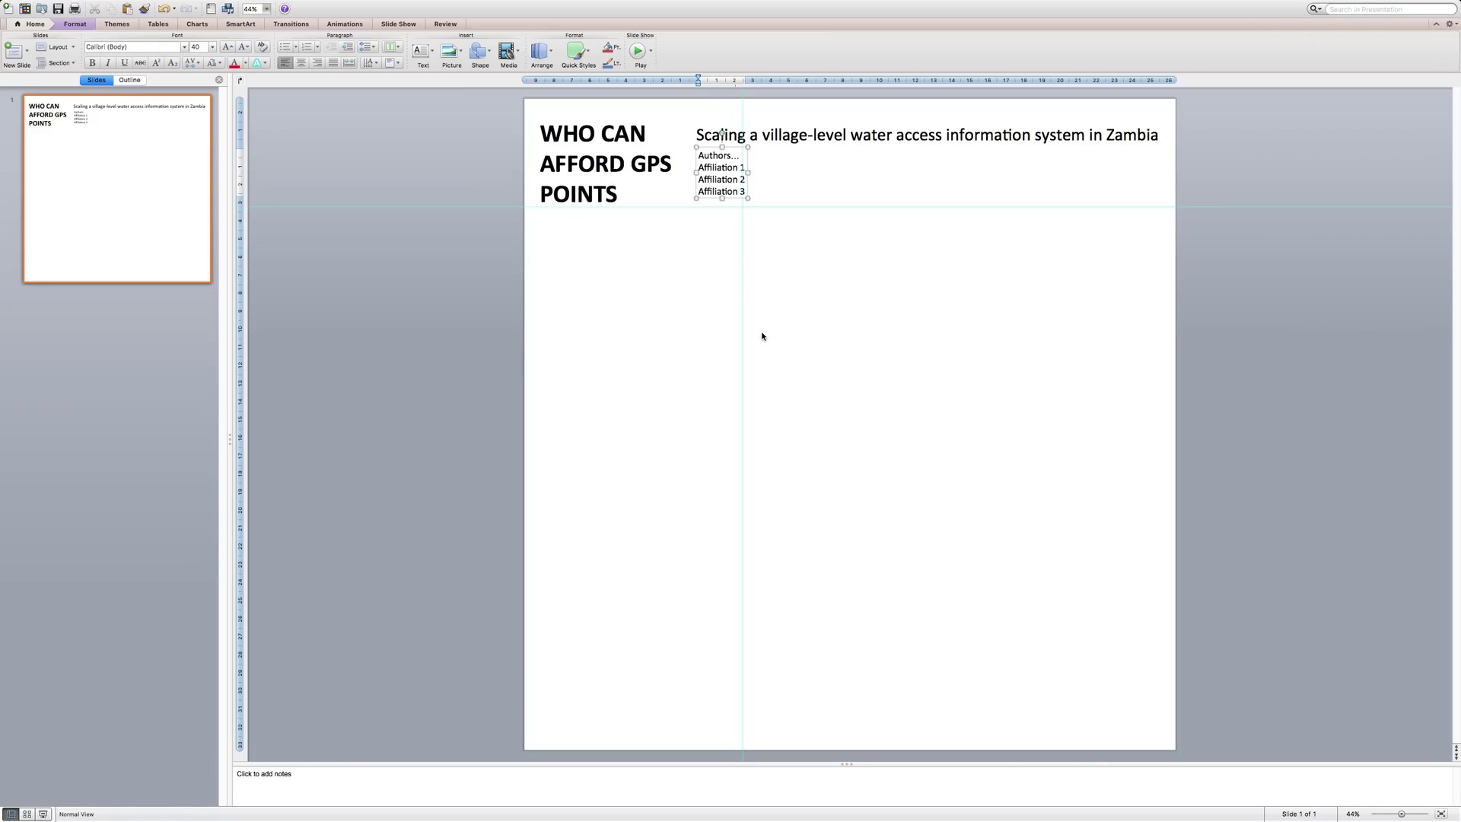
Shift the subtitle, the authors block and the title slightly up so the header sits above the horizontal guide.
left_click(765, 139)
left_click_drag(770, 121, 713, 133)
left_click(719, 156)
left_click(590, 126)
left_click_drag(596, 116, 596, 101)
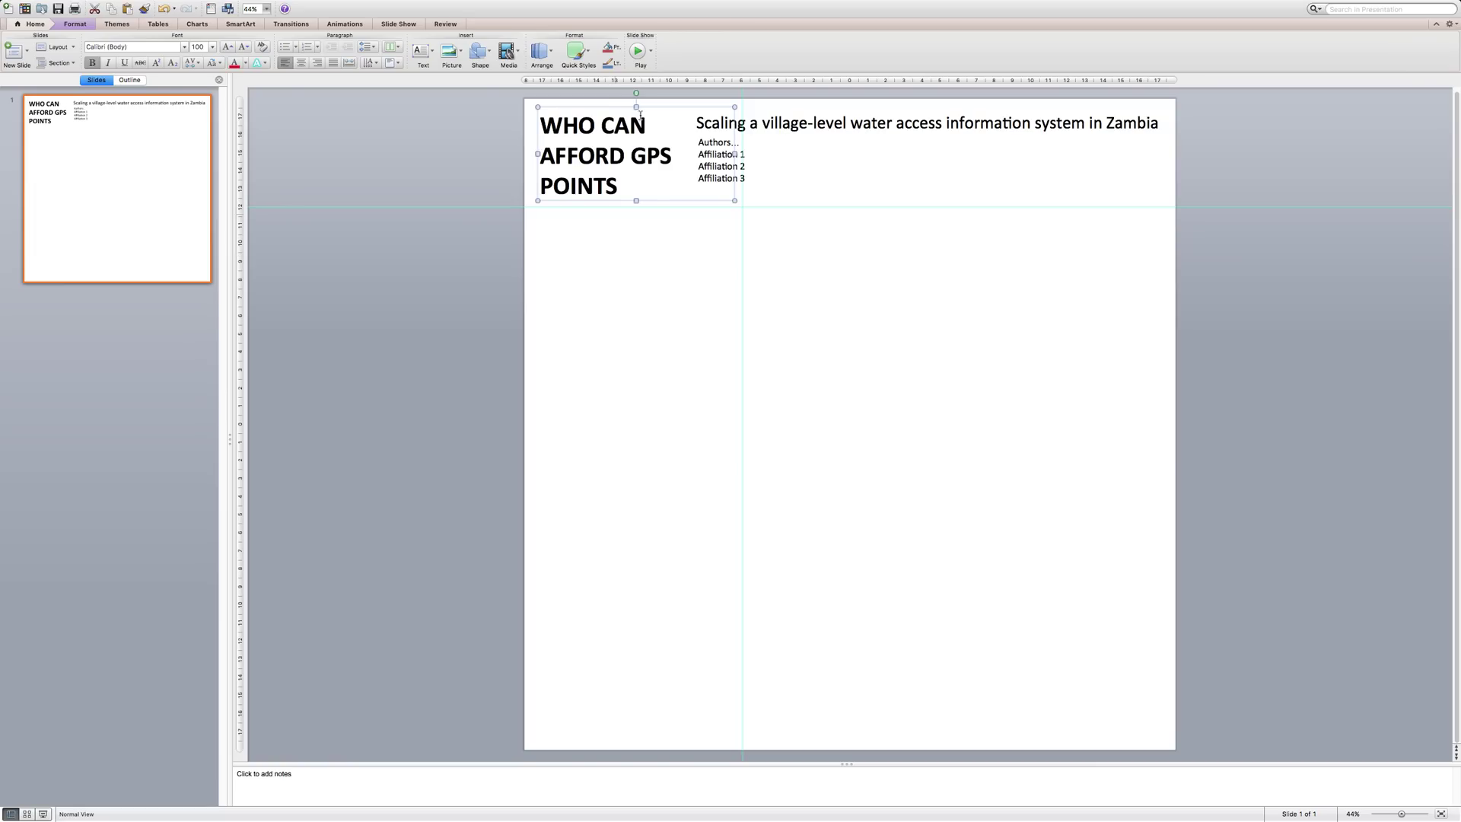
left_click_drag(395, 208, 525, 207)
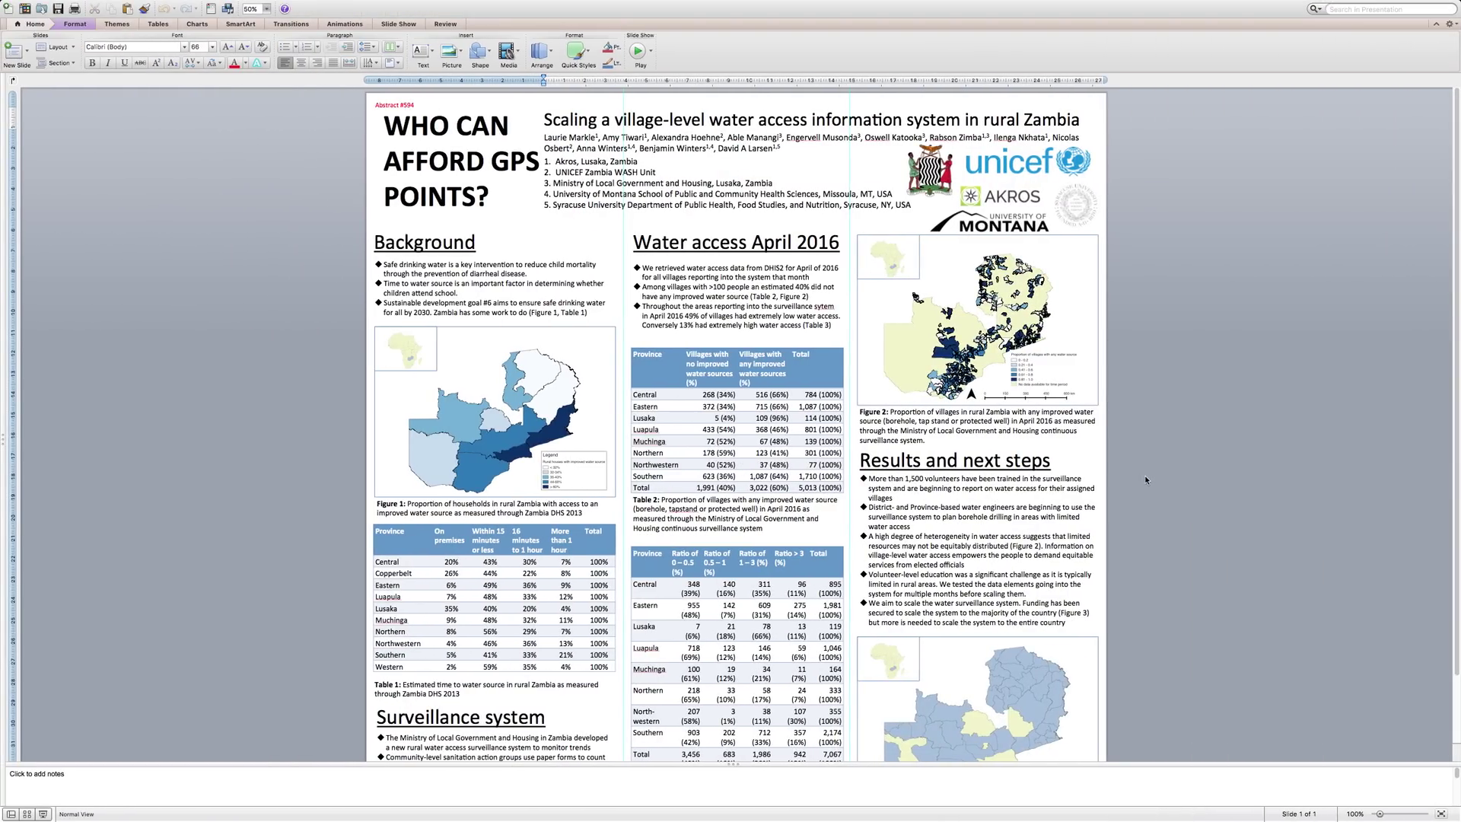
Examine the finished poster's column layout and its Background heading and text, and return to the new poster.
scroll(1123, 459, "down", 3)
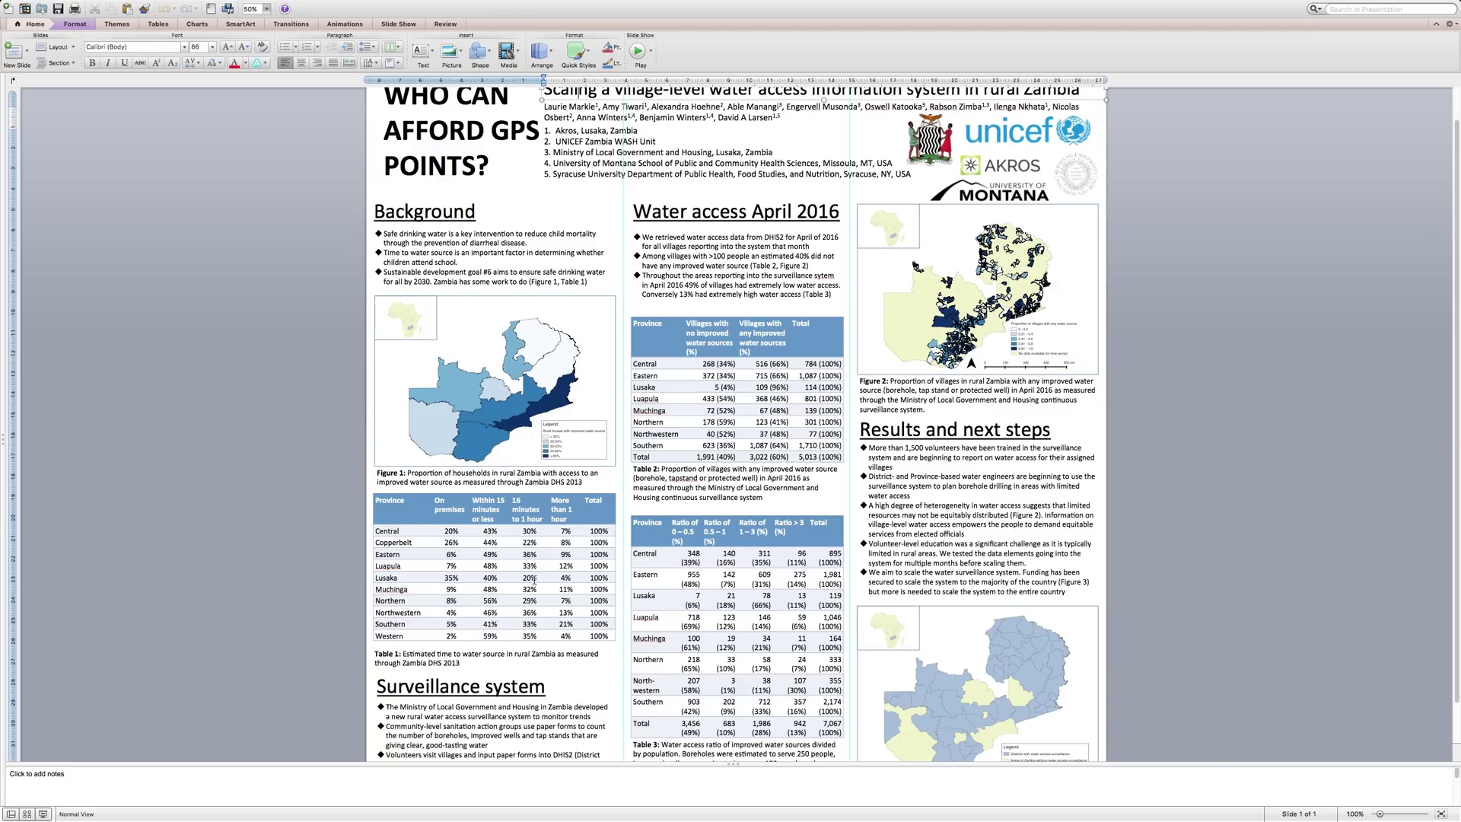
scroll(532, 583, "down", 3)
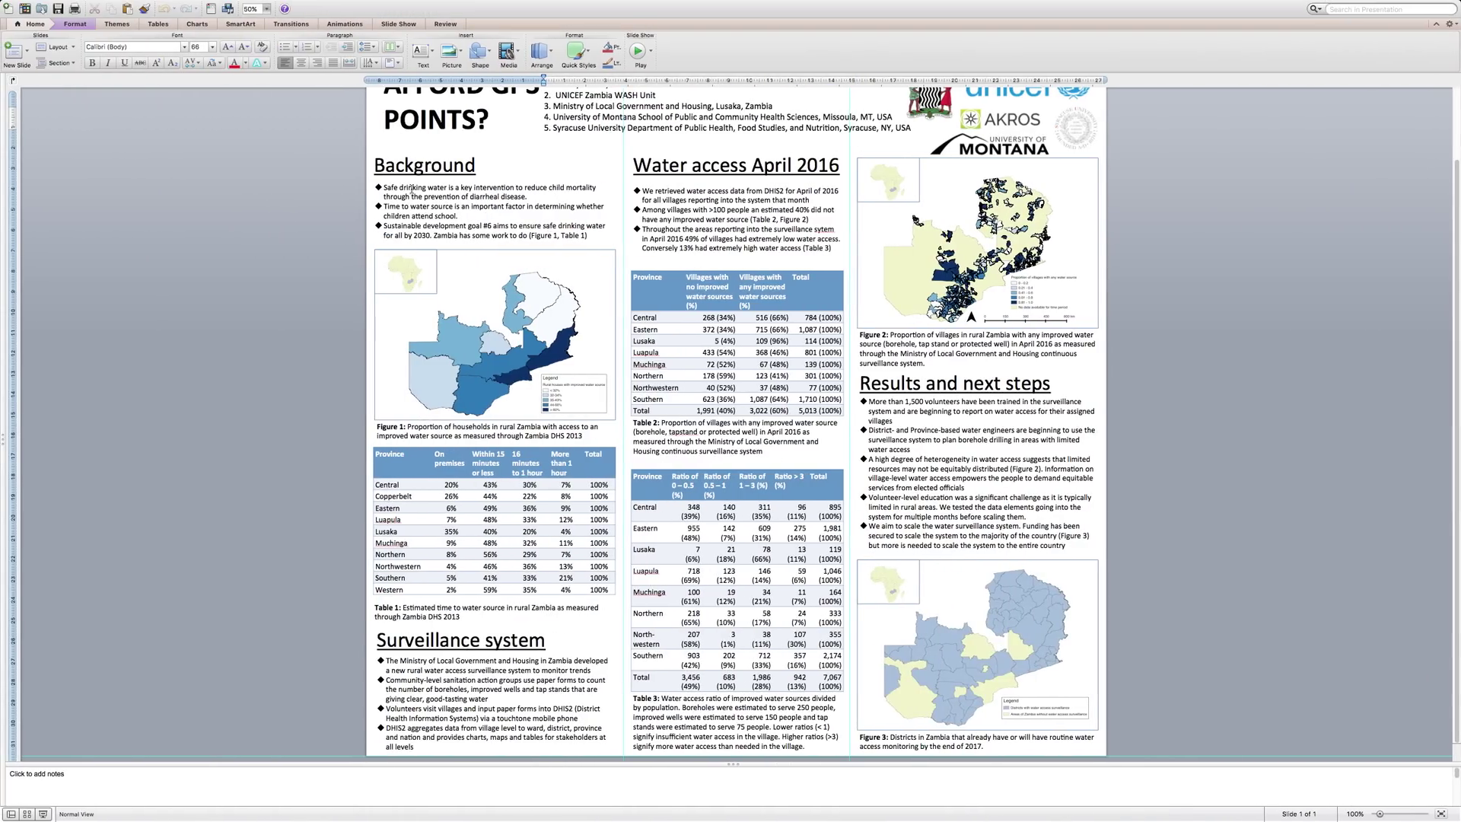
left_click(412, 188)
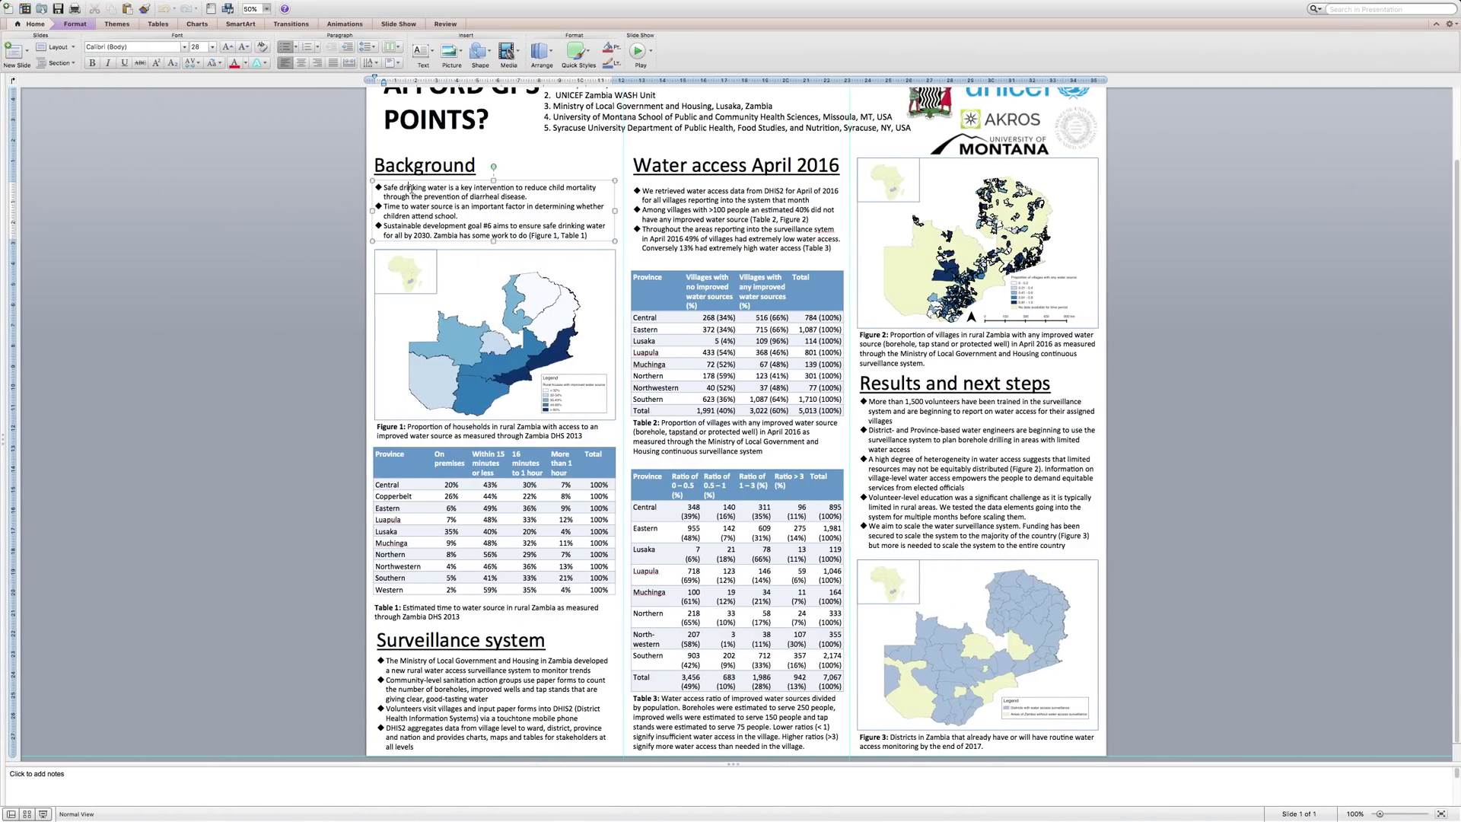
left_click(416, 166)
key("ctrl+Right")
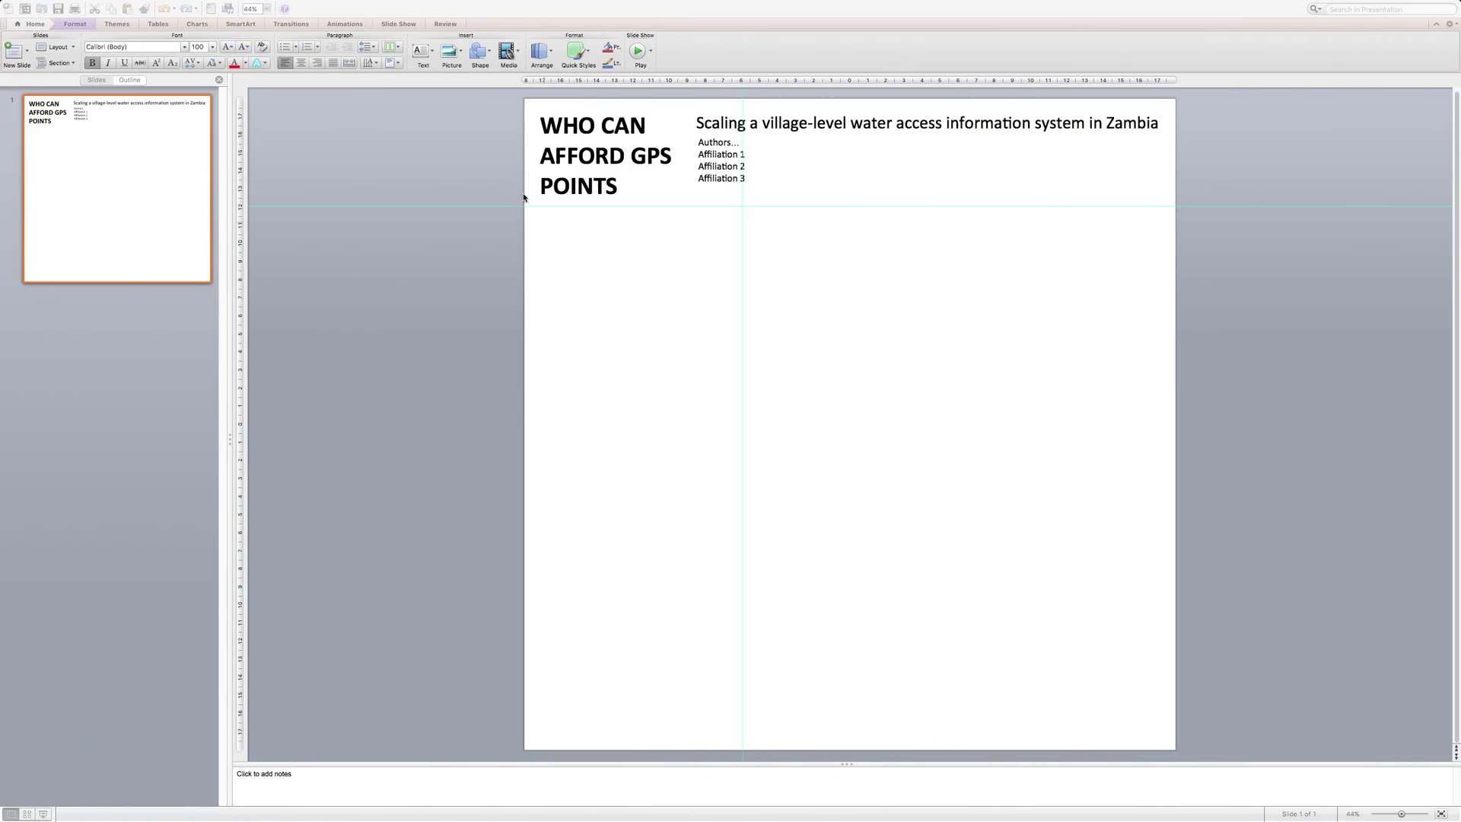
Add a text box reading "Background" just below the horizontal guide, near the slide's left edge.
left_click(542, 225)
type("Background")
left_click_drag(567, 218, 566, 216)
double_click(563, 228)
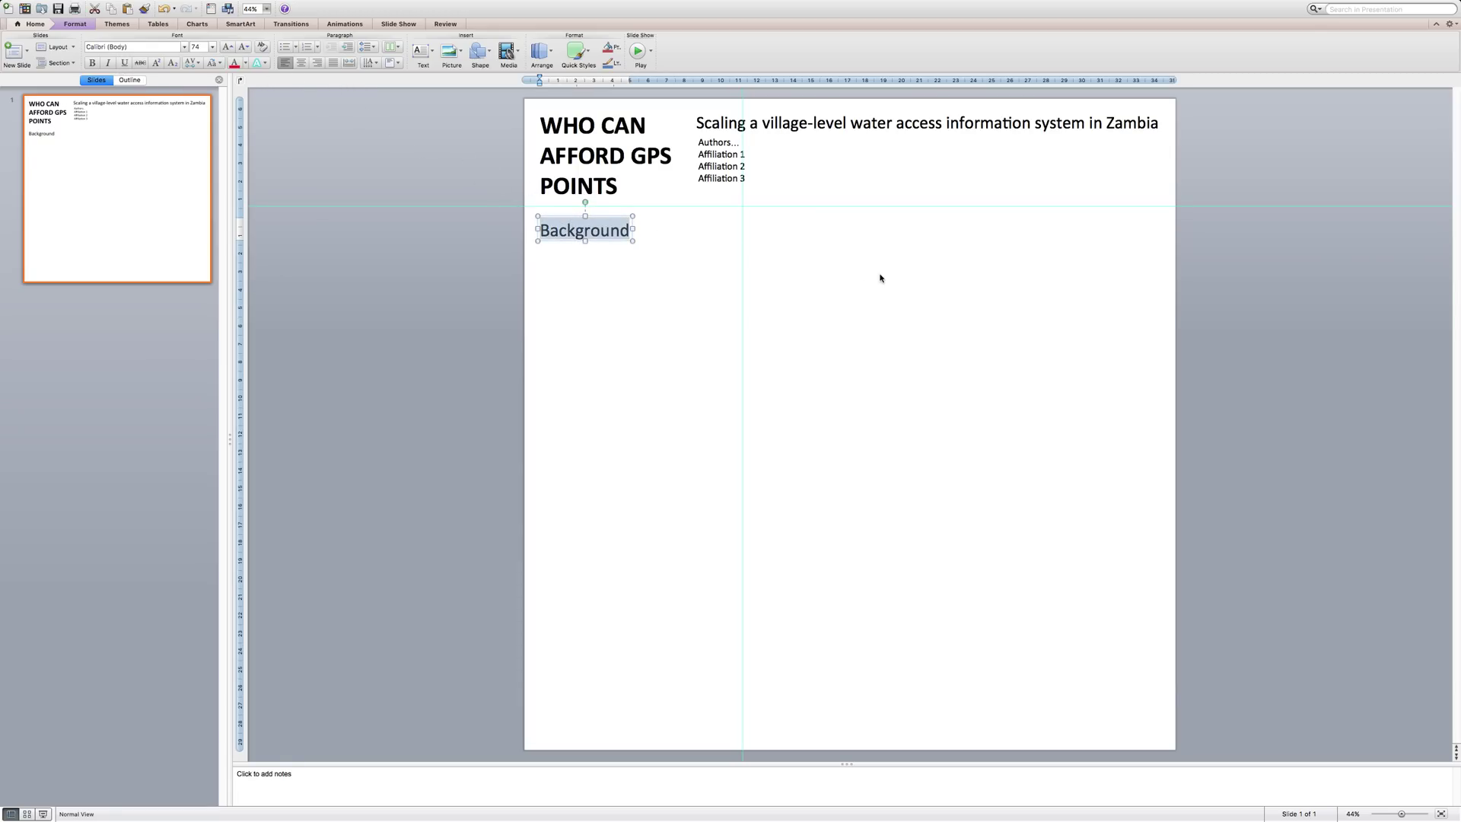
Check the subtitle's font size, and format the "Background" heading as underlined at font size 70.
left_click(790, 124)
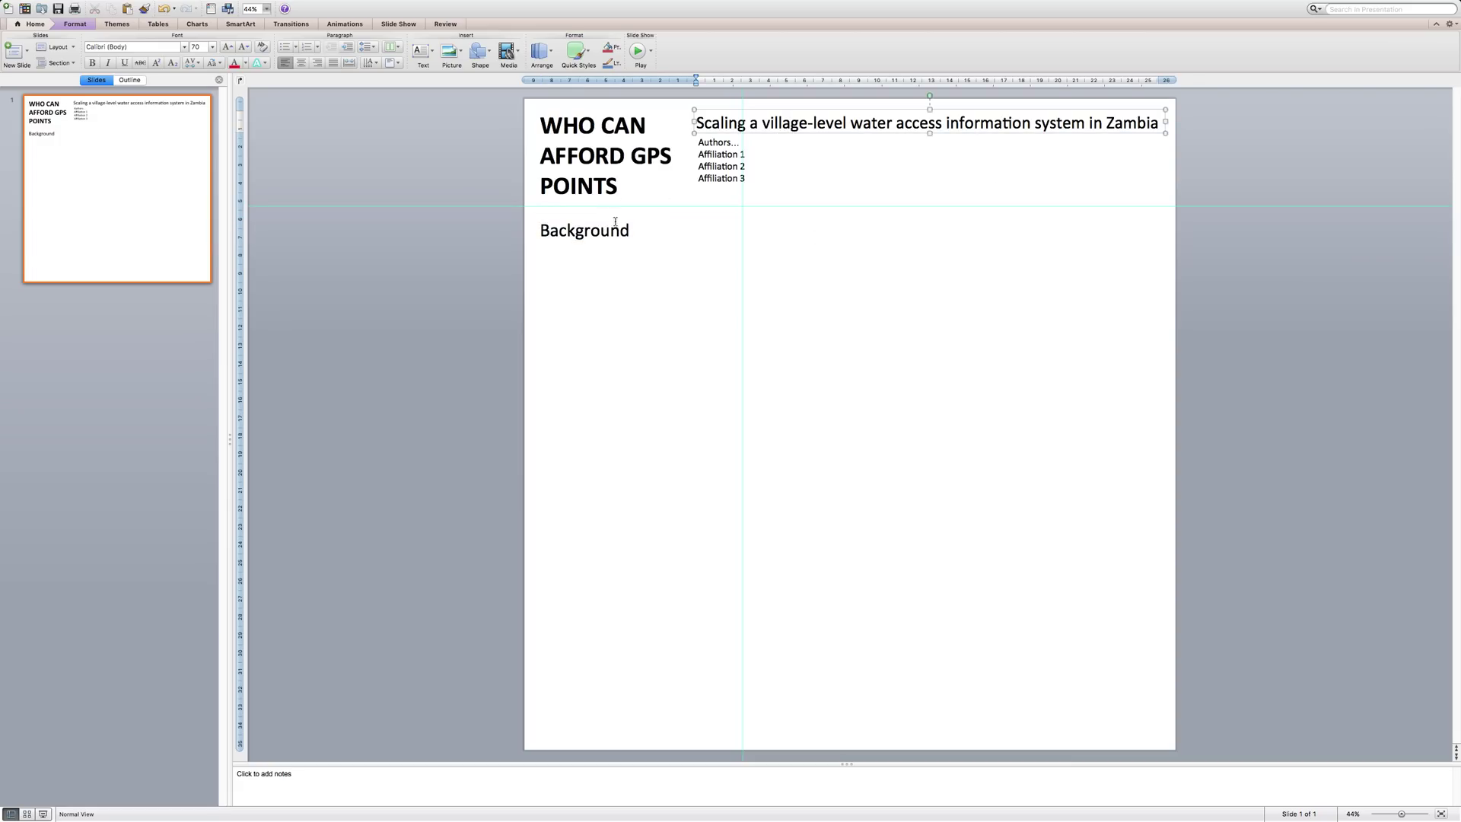
double_click(594, 231)
left_click(195, 47)
type("70")
key("Return")
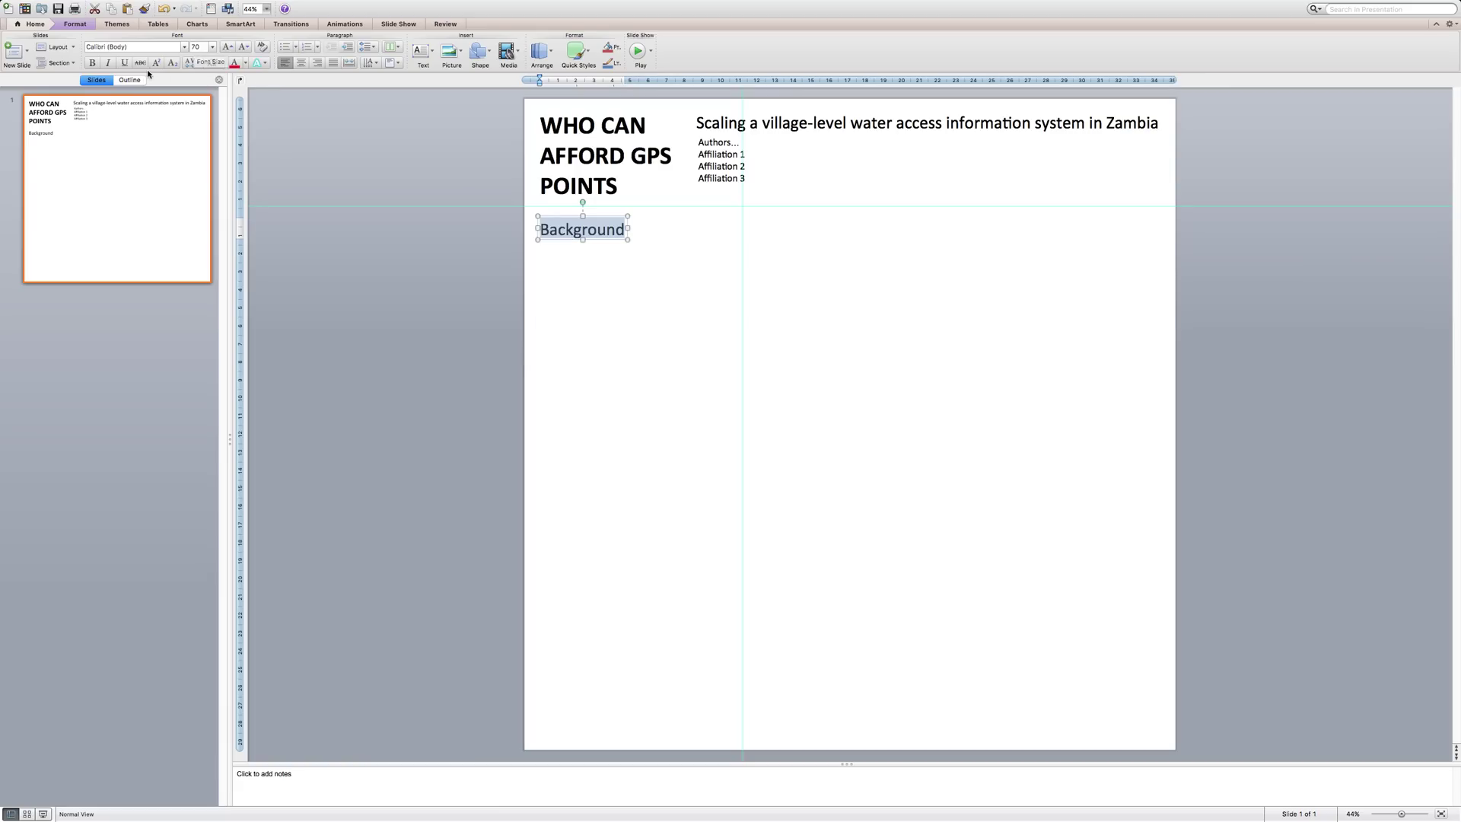
left_click(124, 63)
left_click(598, 277)
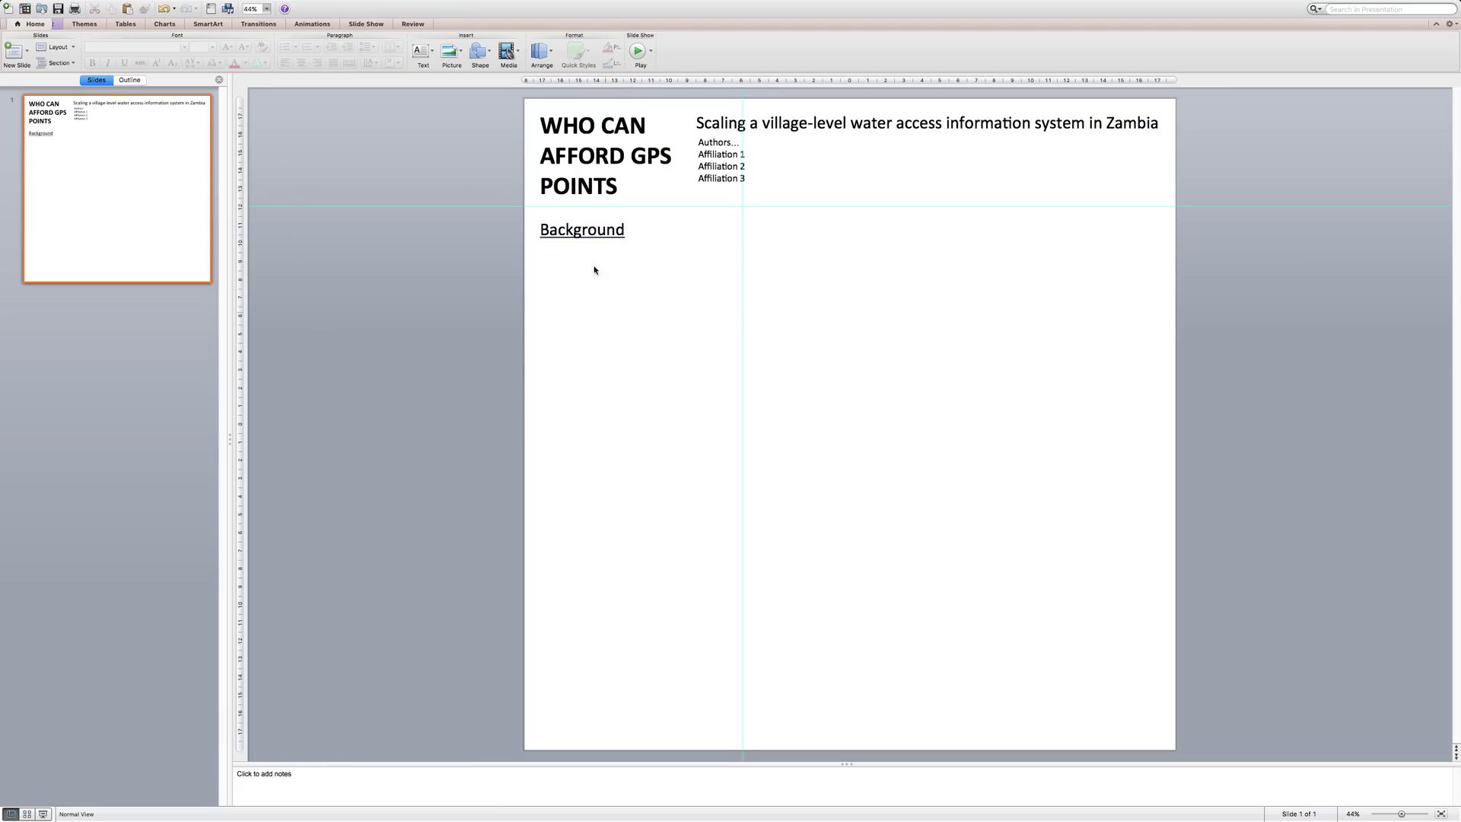
Add a text box under the Background heading with the lines "Background point 1", "Background point 2" and "Background point 3".
left_click(542, 250)
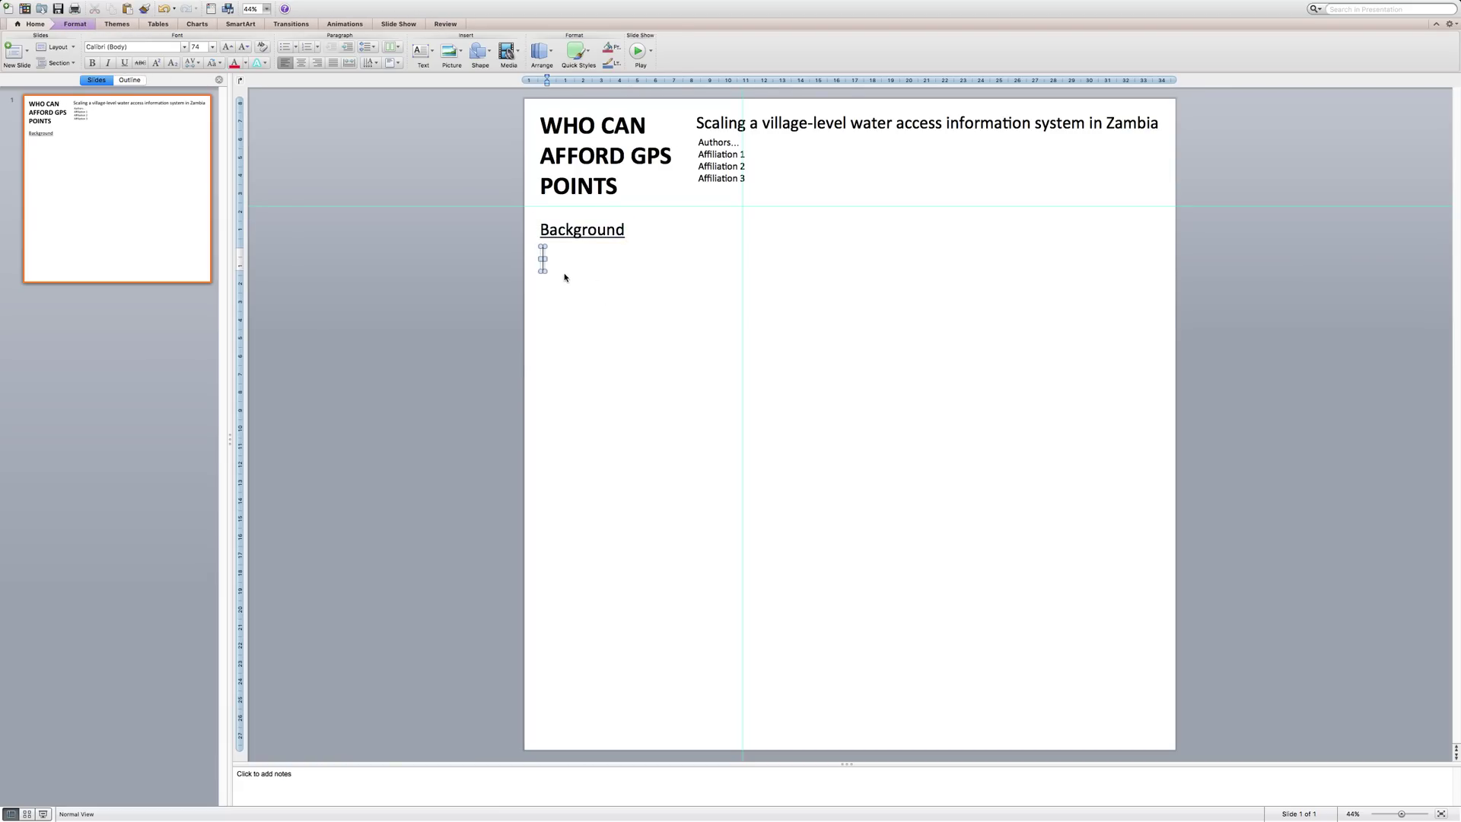
type("Bac")
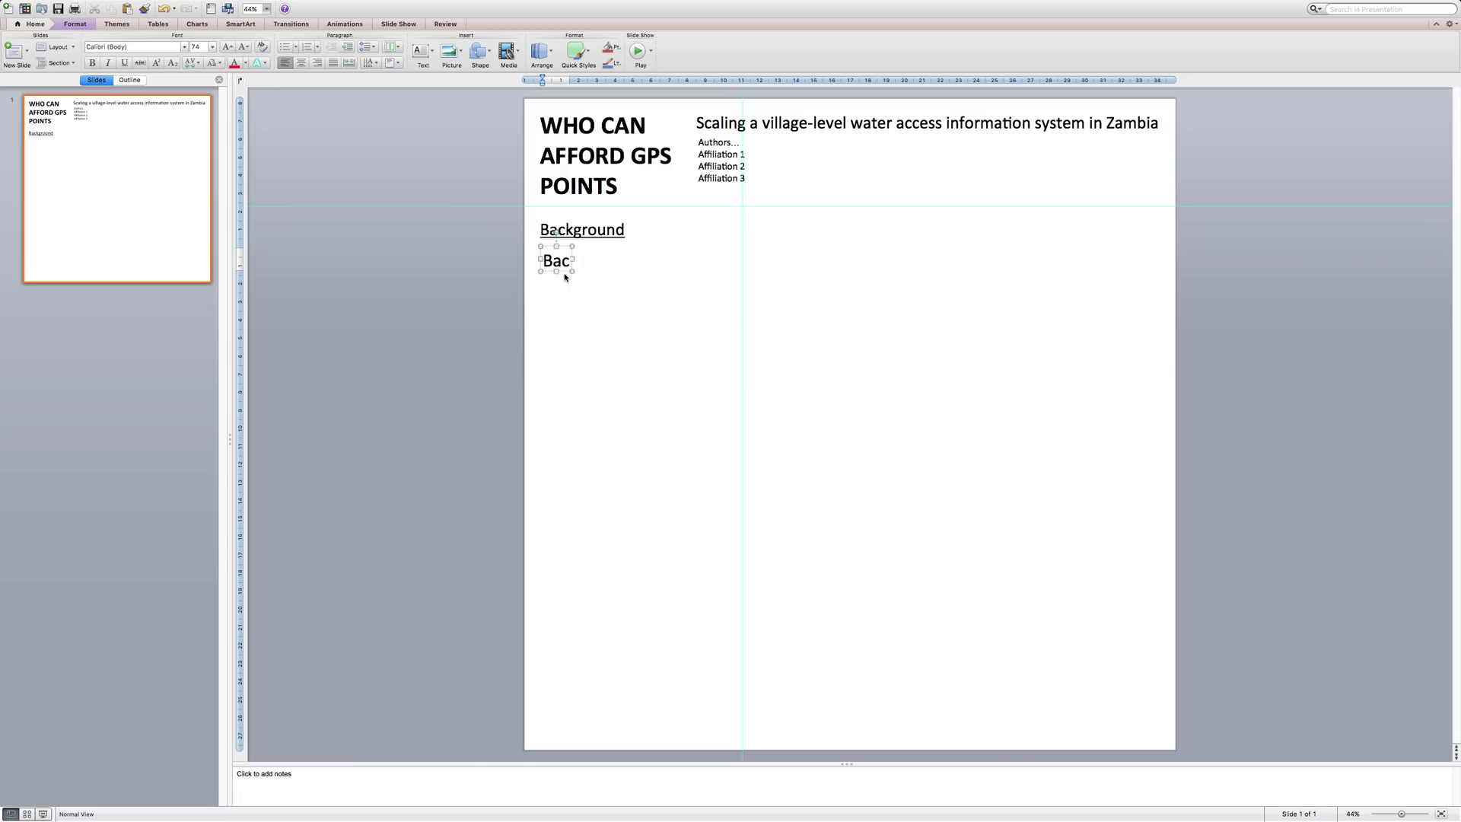
type("kground point 1")
key("Return")
type("Backgoru")
key("BackSpace")
key("BackSpace")
type("und point 2")
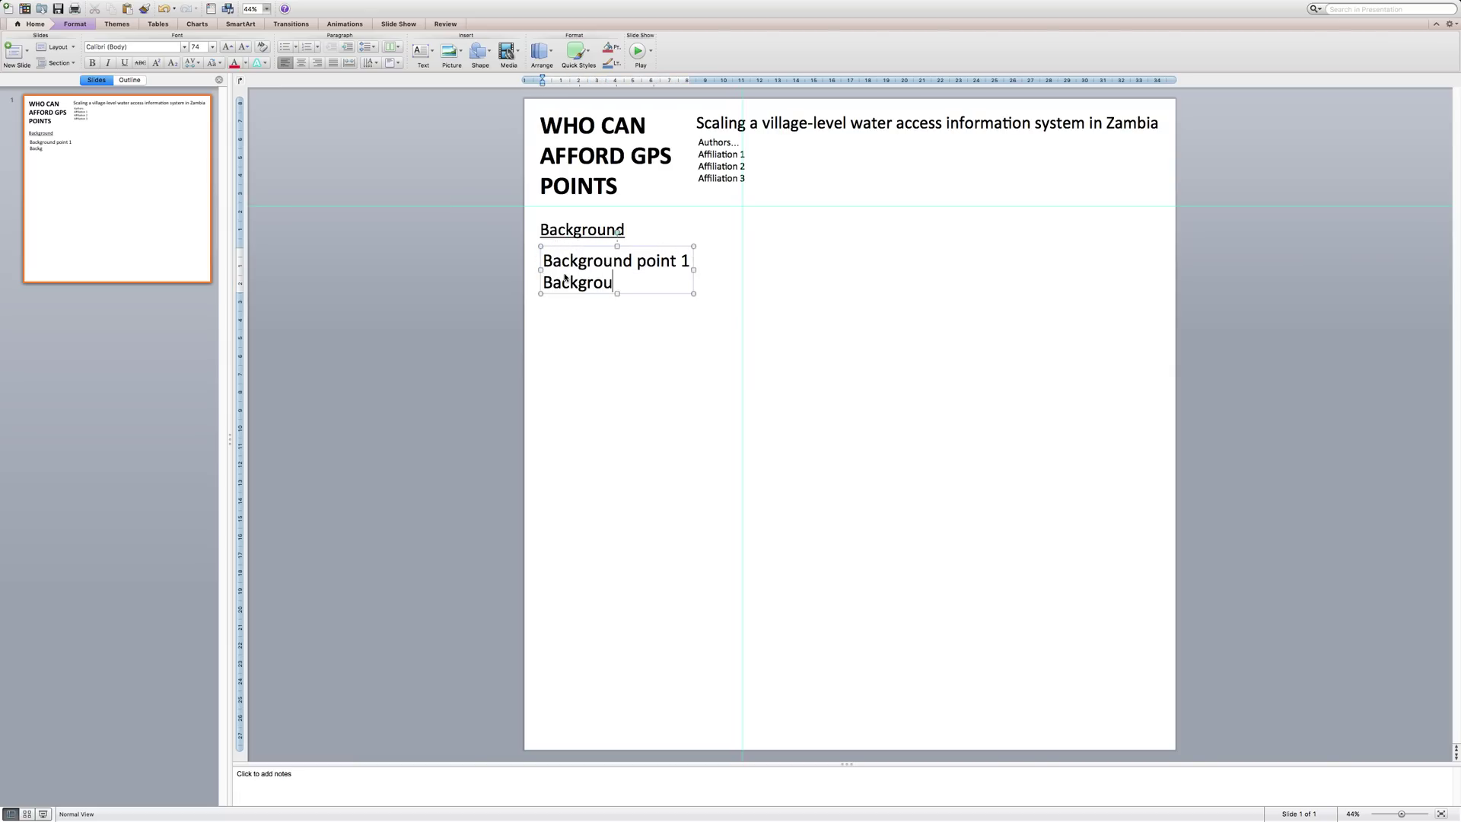
key("Return")
type("Background point 3")
key("Return")
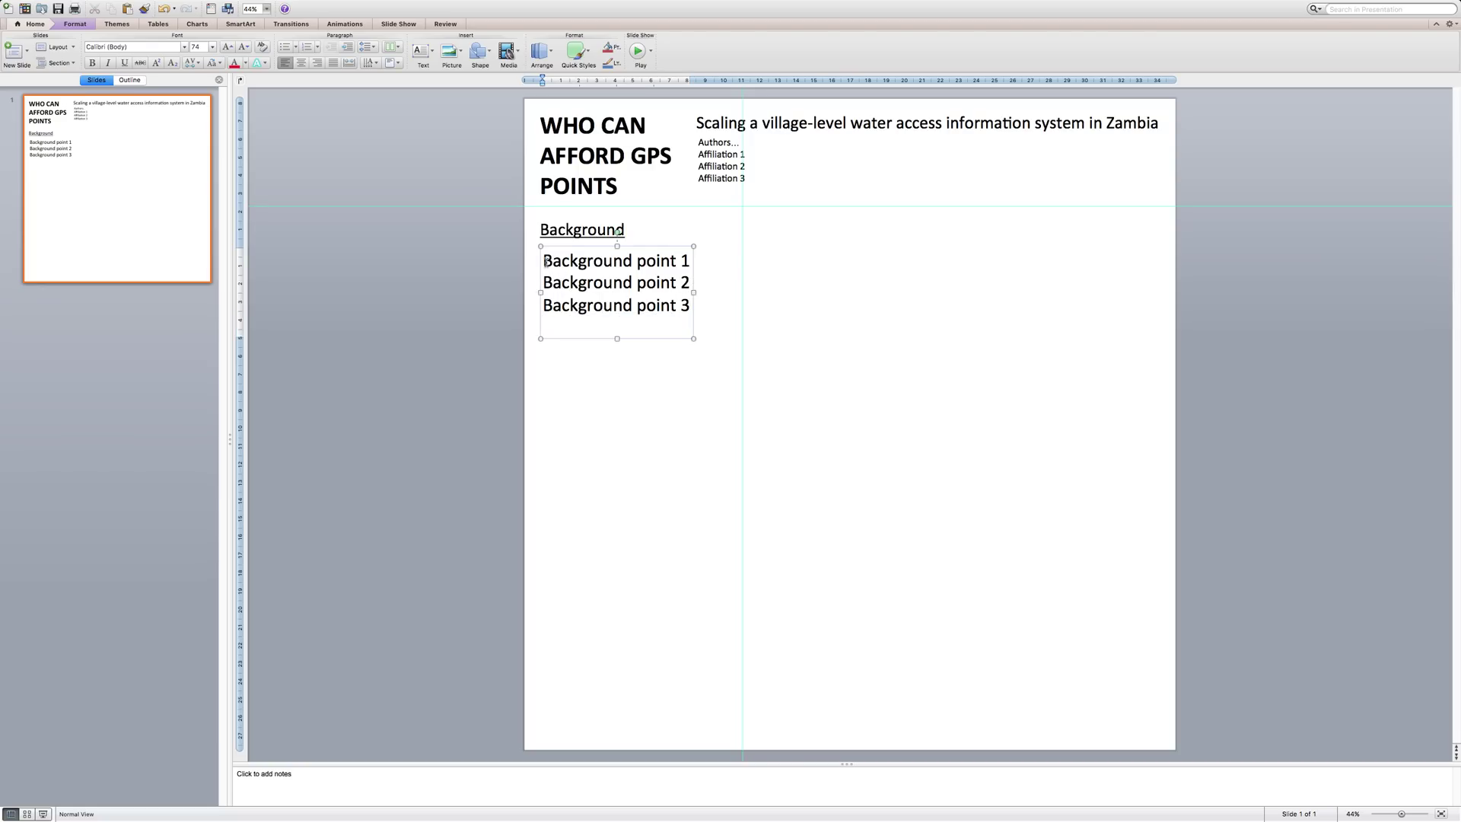
Format the three background points as a bulleted list and widen their text box almost to the vertical guide.
left_click(551, 246)
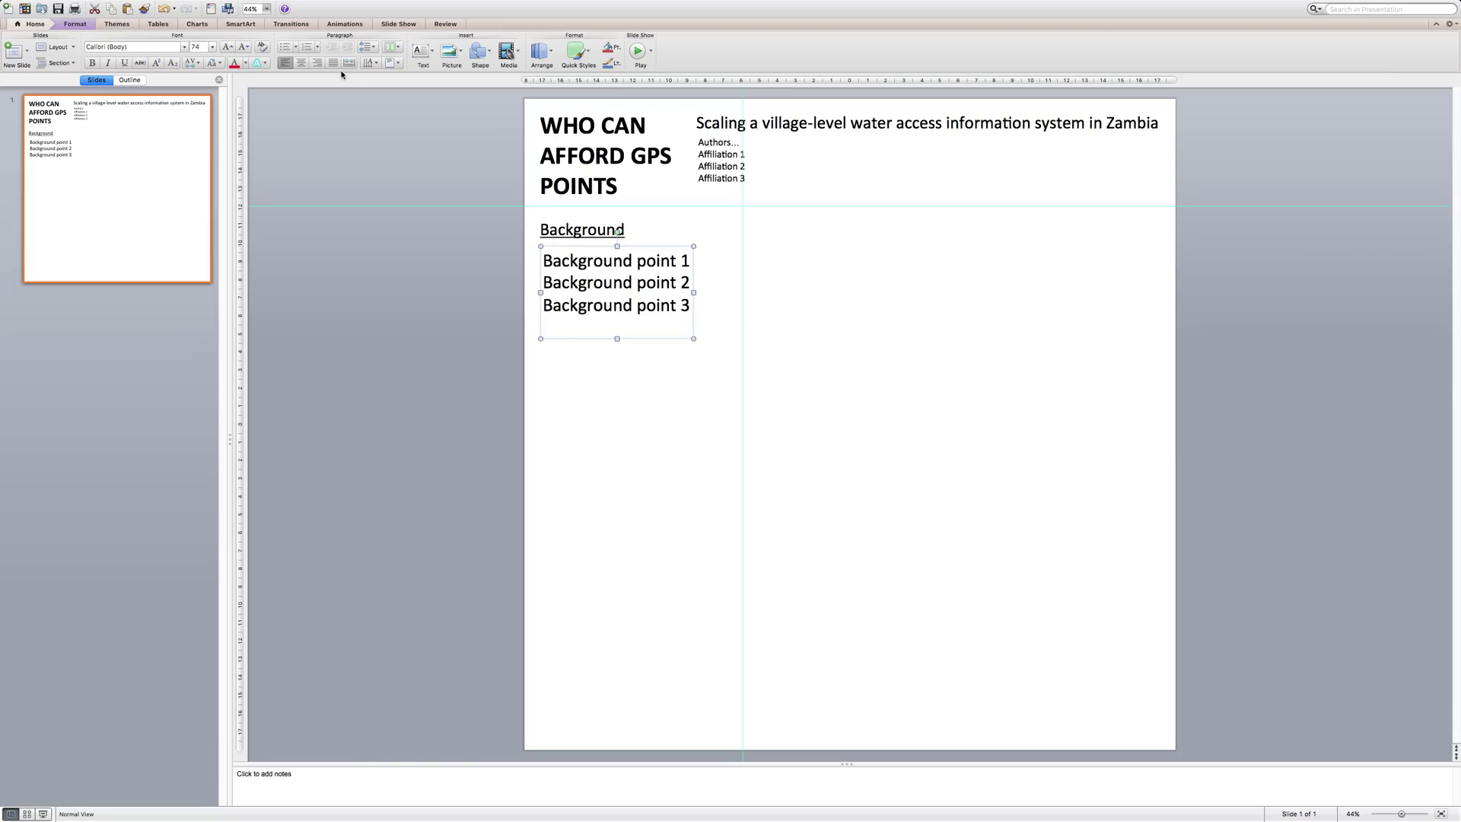
left_click(288, 48)
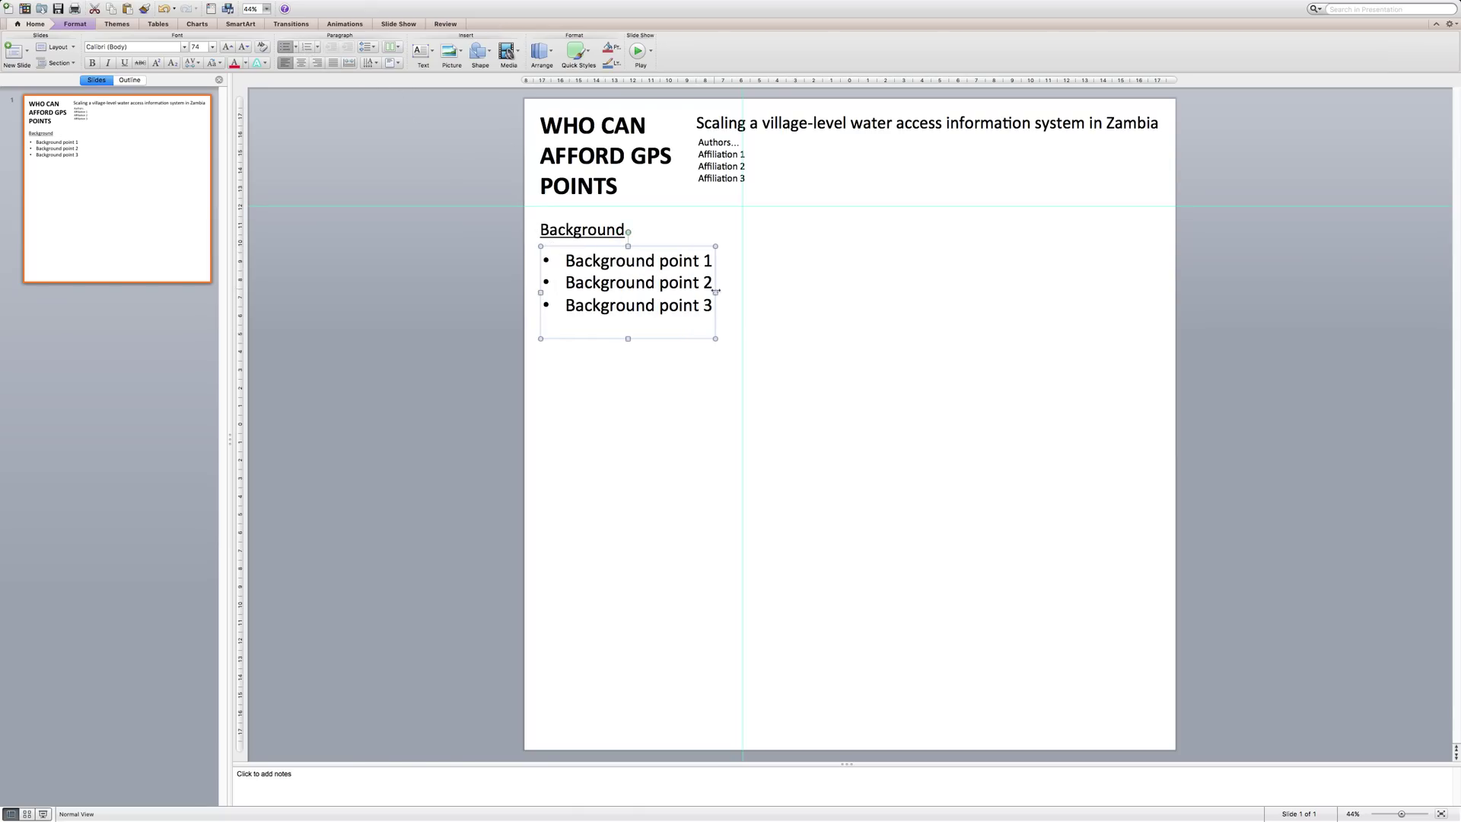
left_click_drag(715, 293, 735, 294)
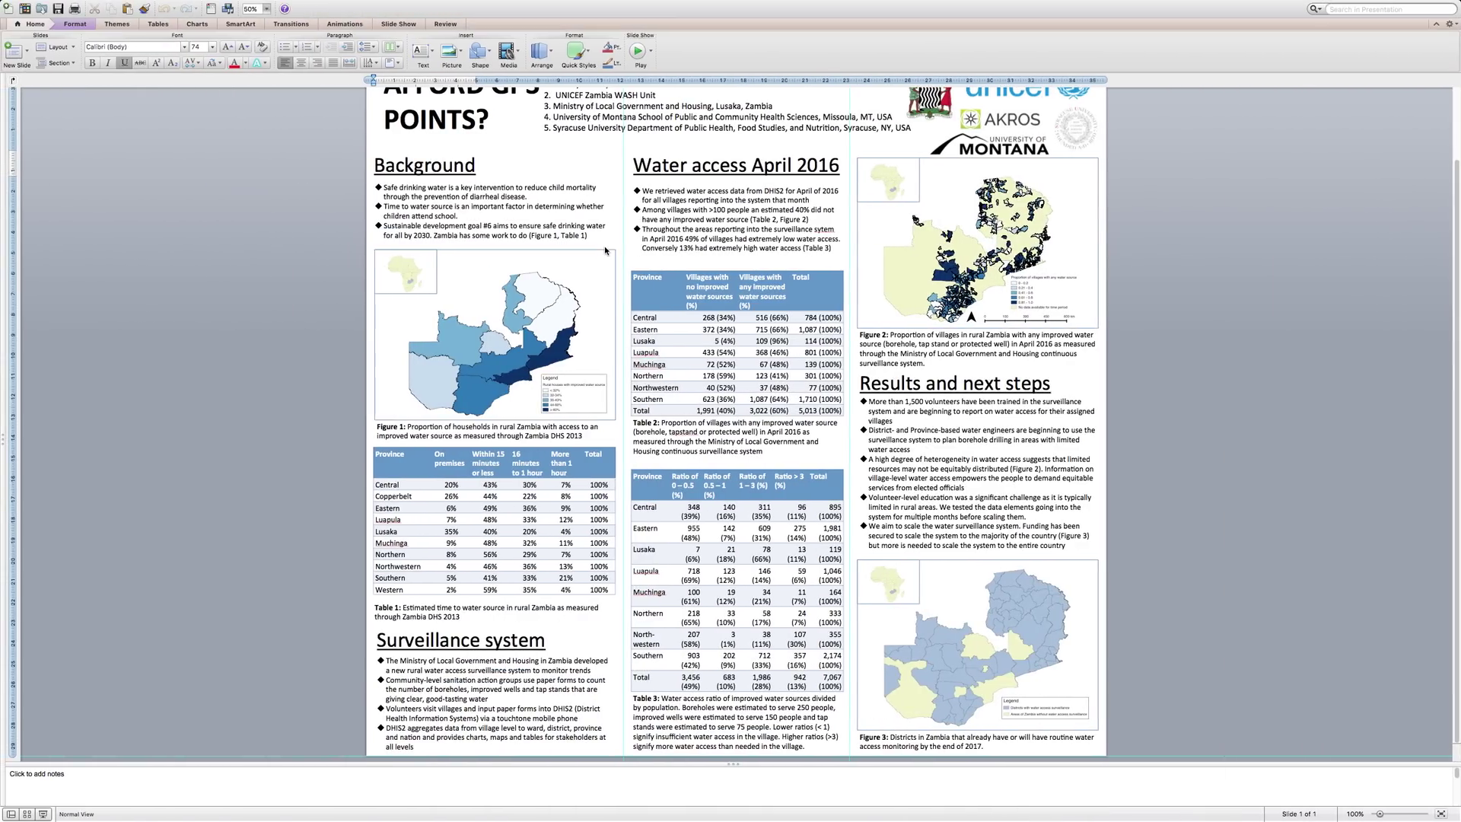
Check the font size of the Background bullet text on the finished poster.
left_click(458, 195)
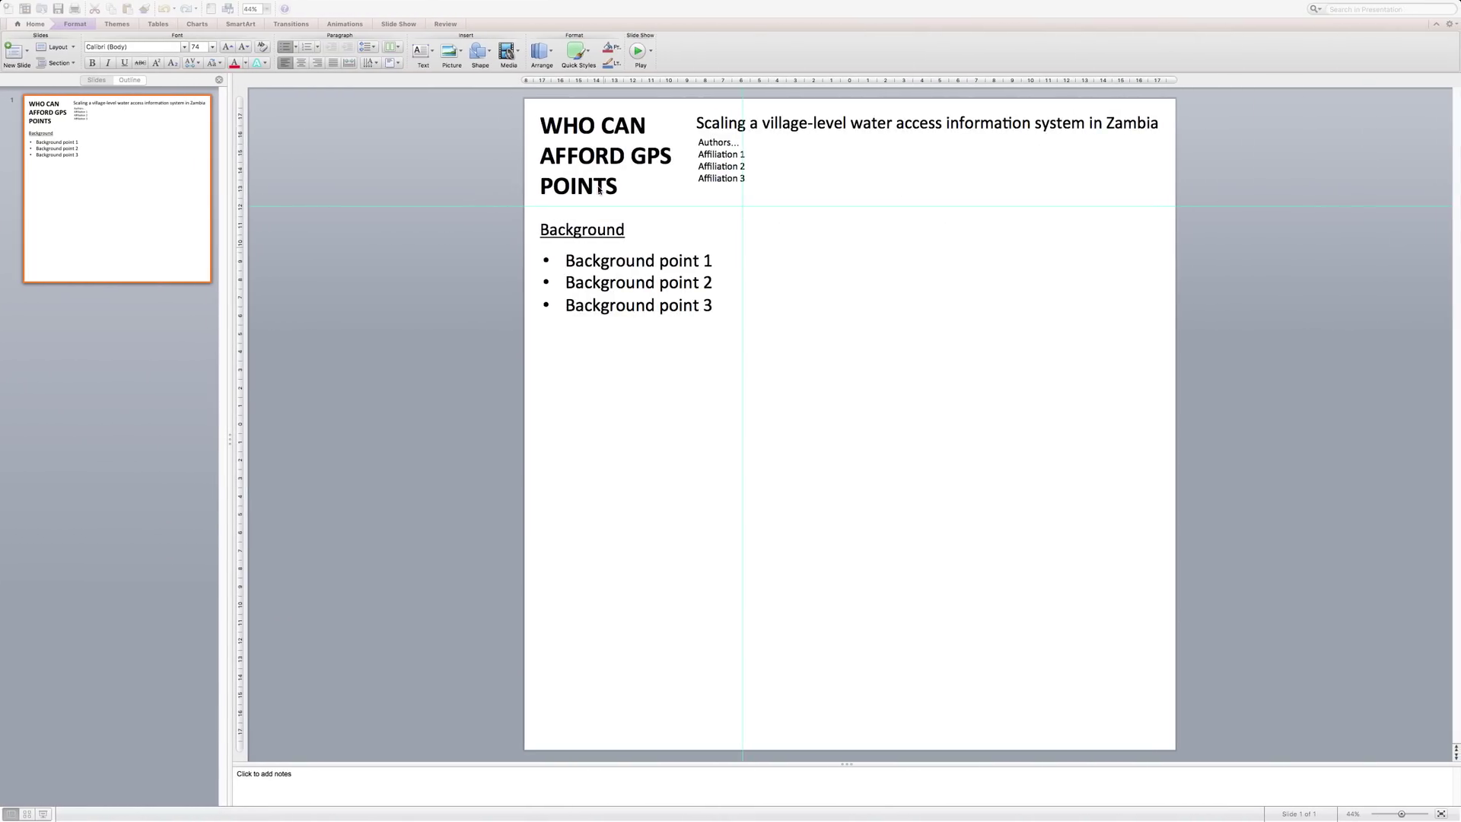
Set the font size of the three Background bullet points to 28.
left_click(650, 244)
left_click(196, 46)
type("28")
key("Return")
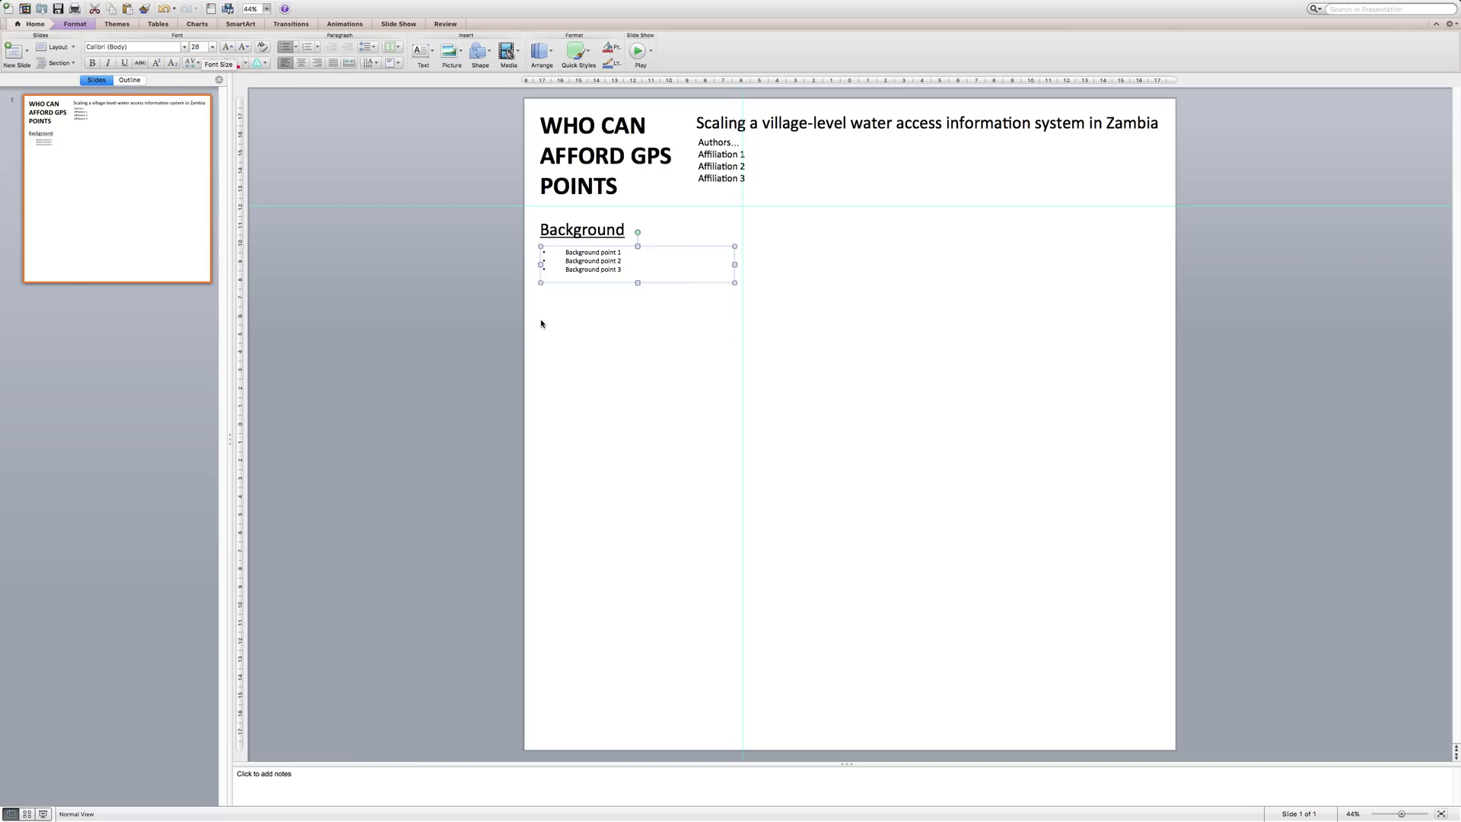
left_click(644, 328)
Extend the first Background point with "– water is the essence of life and is important for cooking, washing and drinking".
left_click(564, 259)
key("BackSpace")
key("super+z")
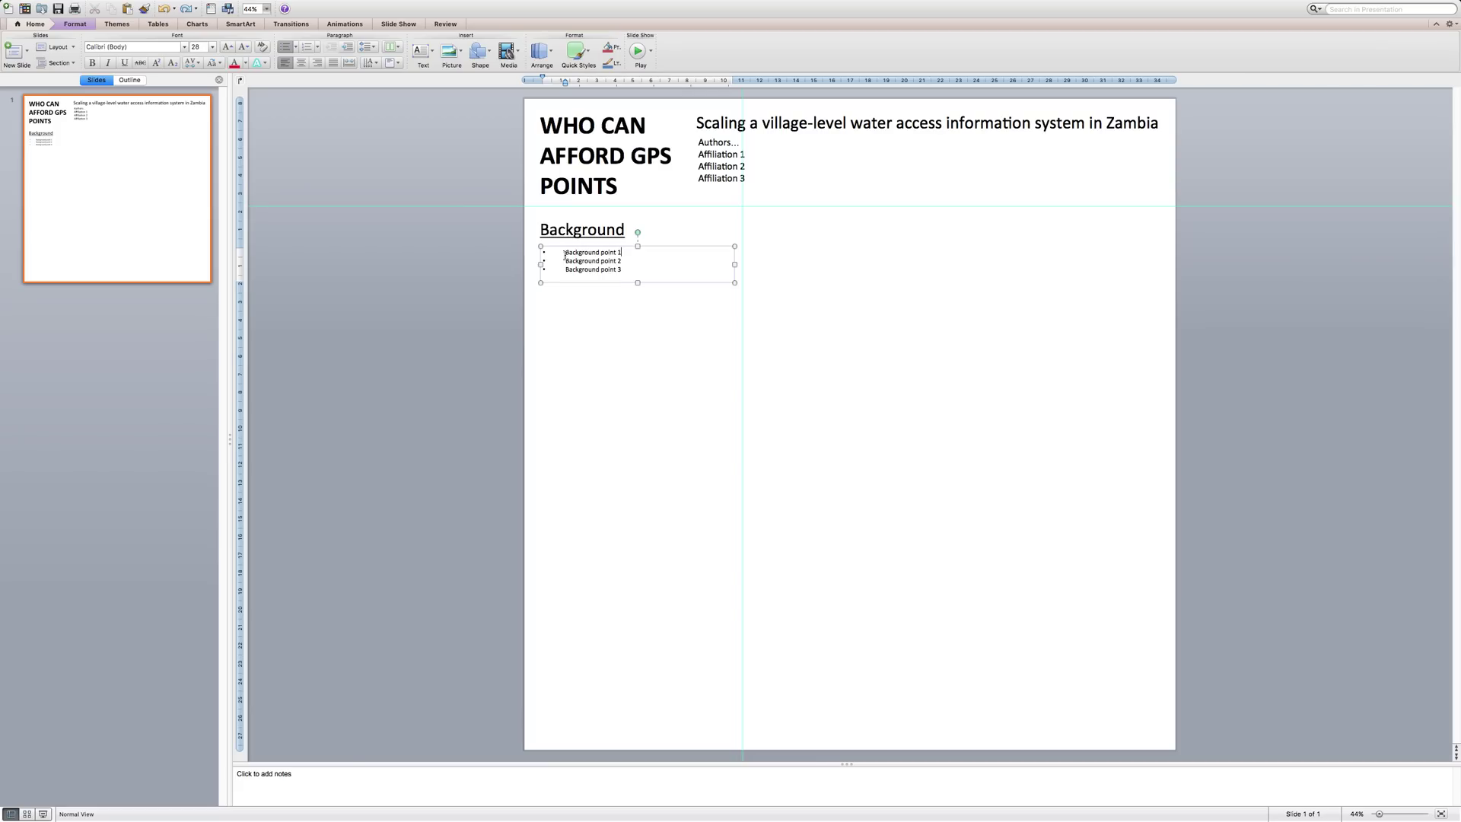
type("ater is the essence of life and wis important for coo")
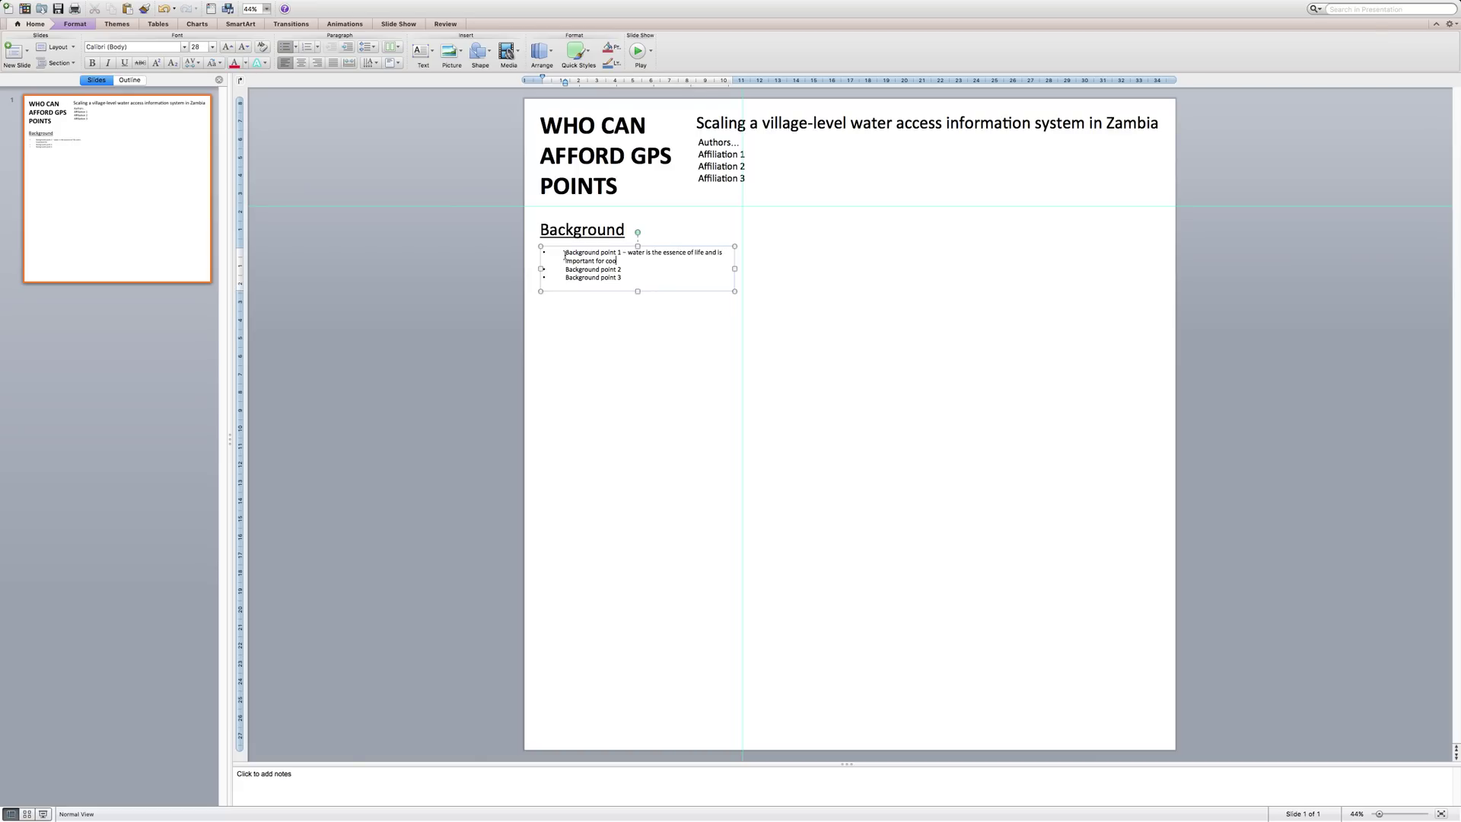
type("king, washing and drin")
Replace the bullets of the three Background points with hyphens and separate the points with blank lines.
key("BackSpace")
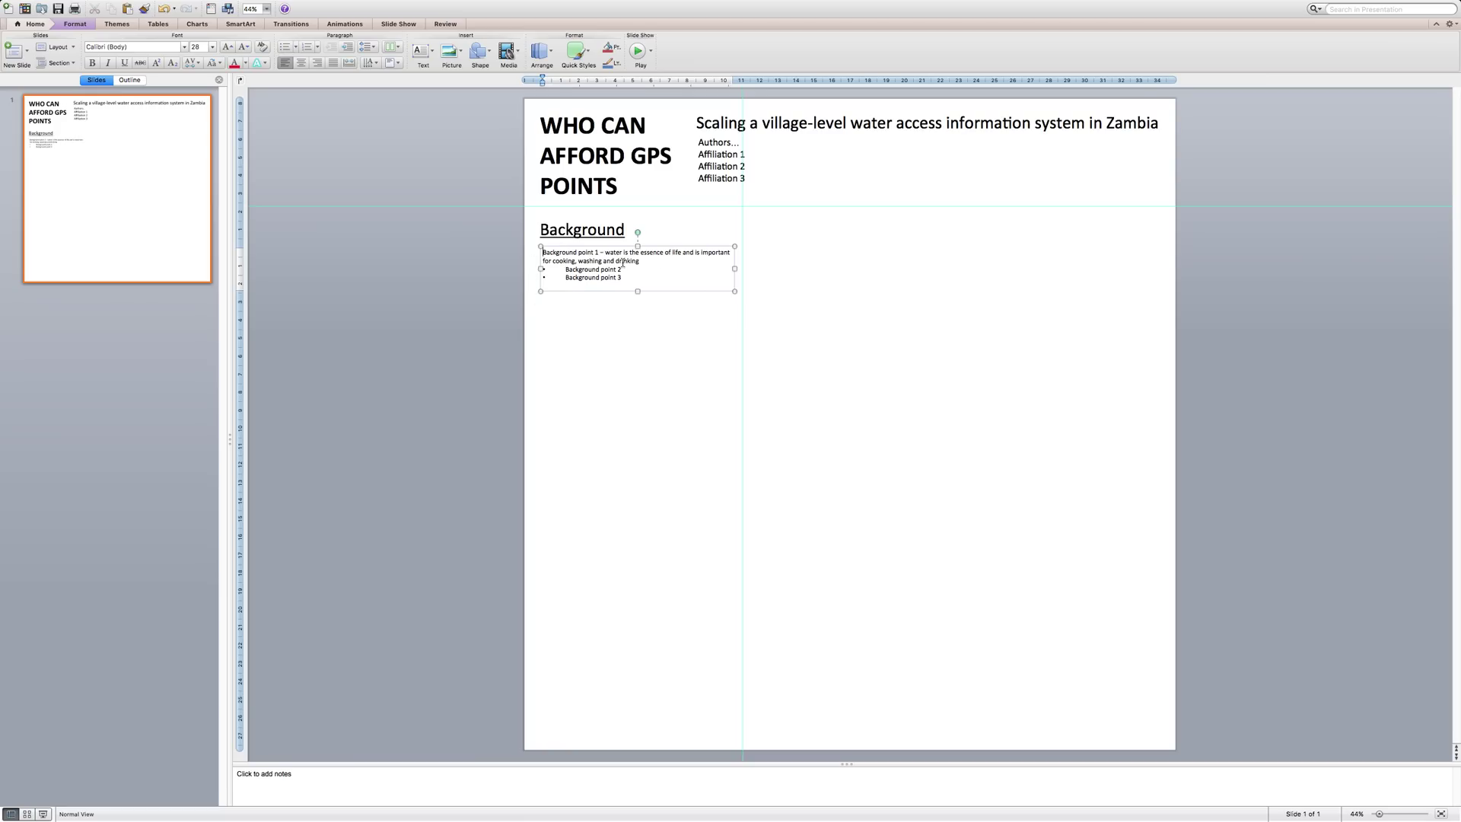
type("-")
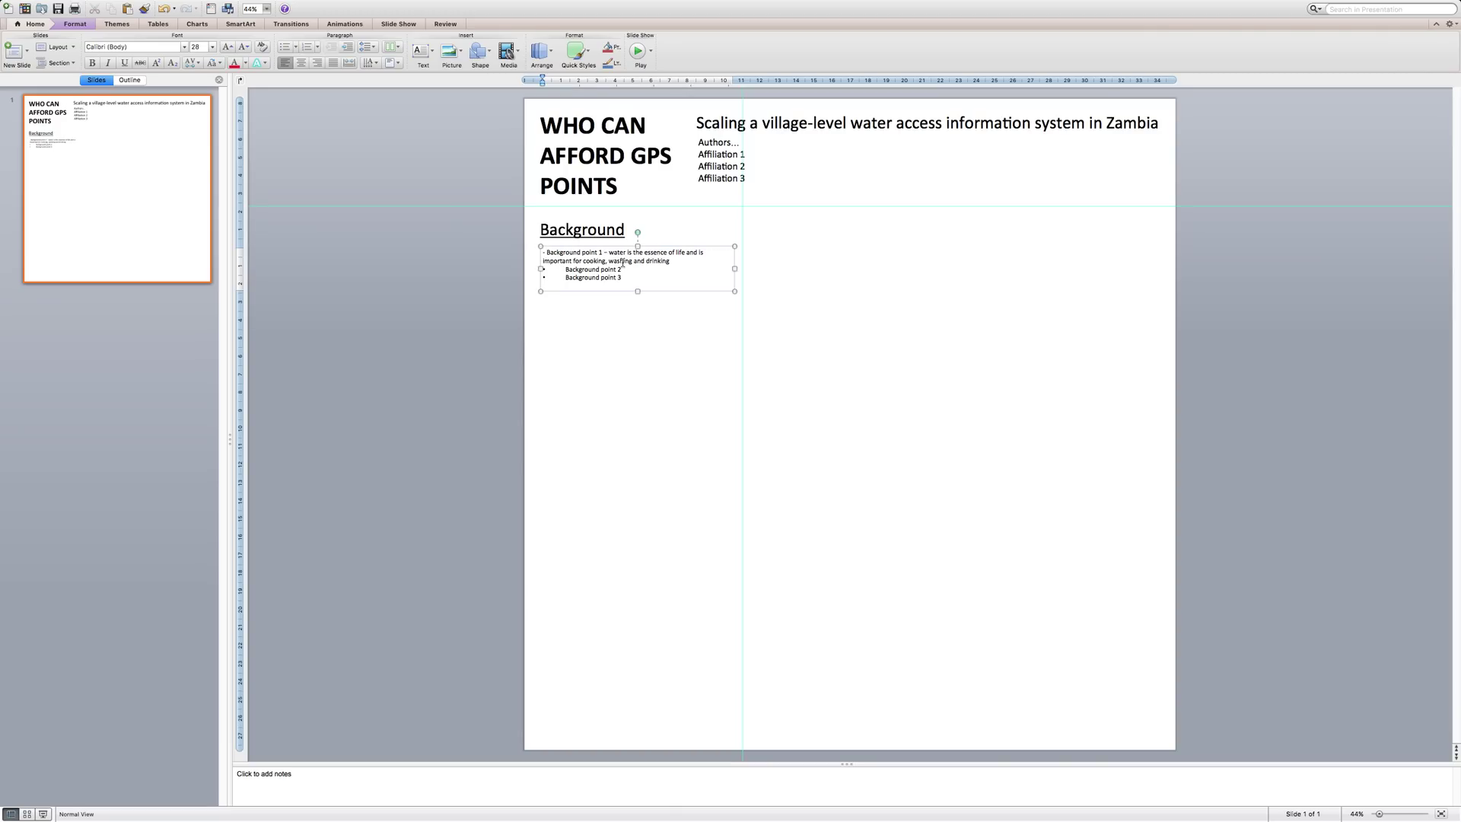
left_click(566, 269)
key("BackSpace")
key("Return")
type("-")
left_click(564, 286)
key("BackSpace")
key("Return")
type("-")
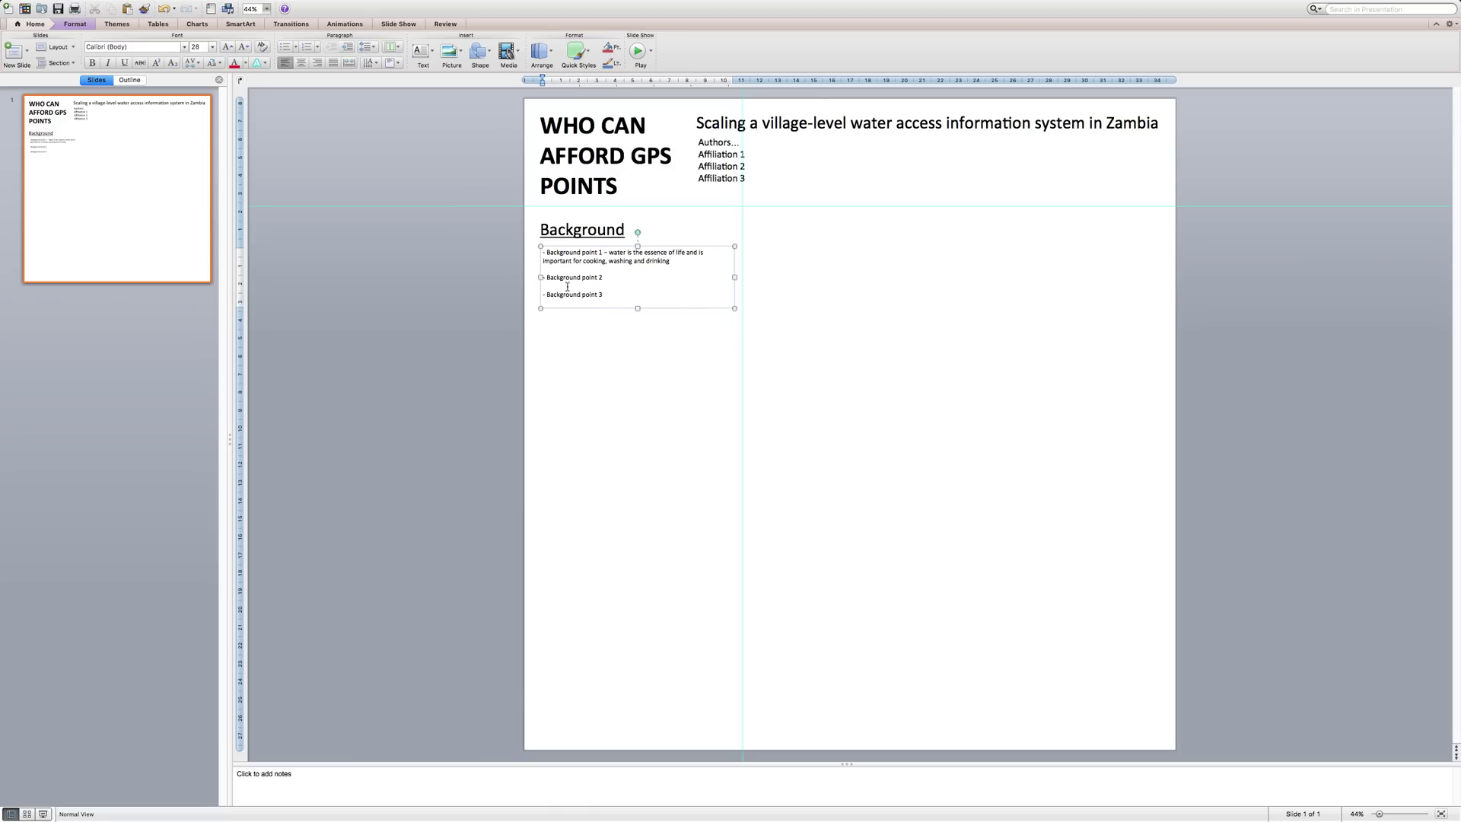
left_click(605, 392)
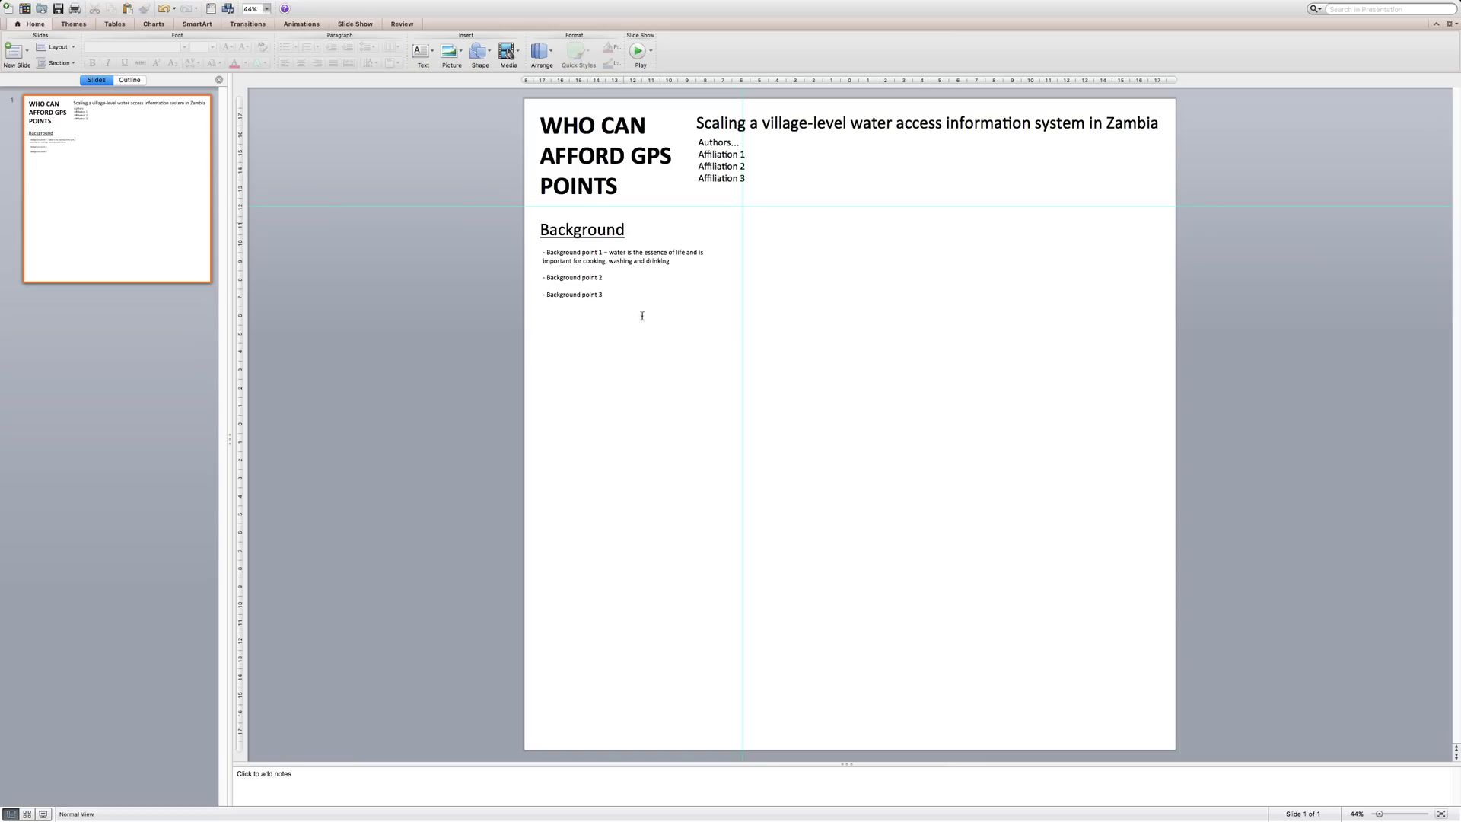
Set the "Background" heading to font size 50 and move the points' text box up closer beneath it, aligned with the heading.
double_click(582, 231)
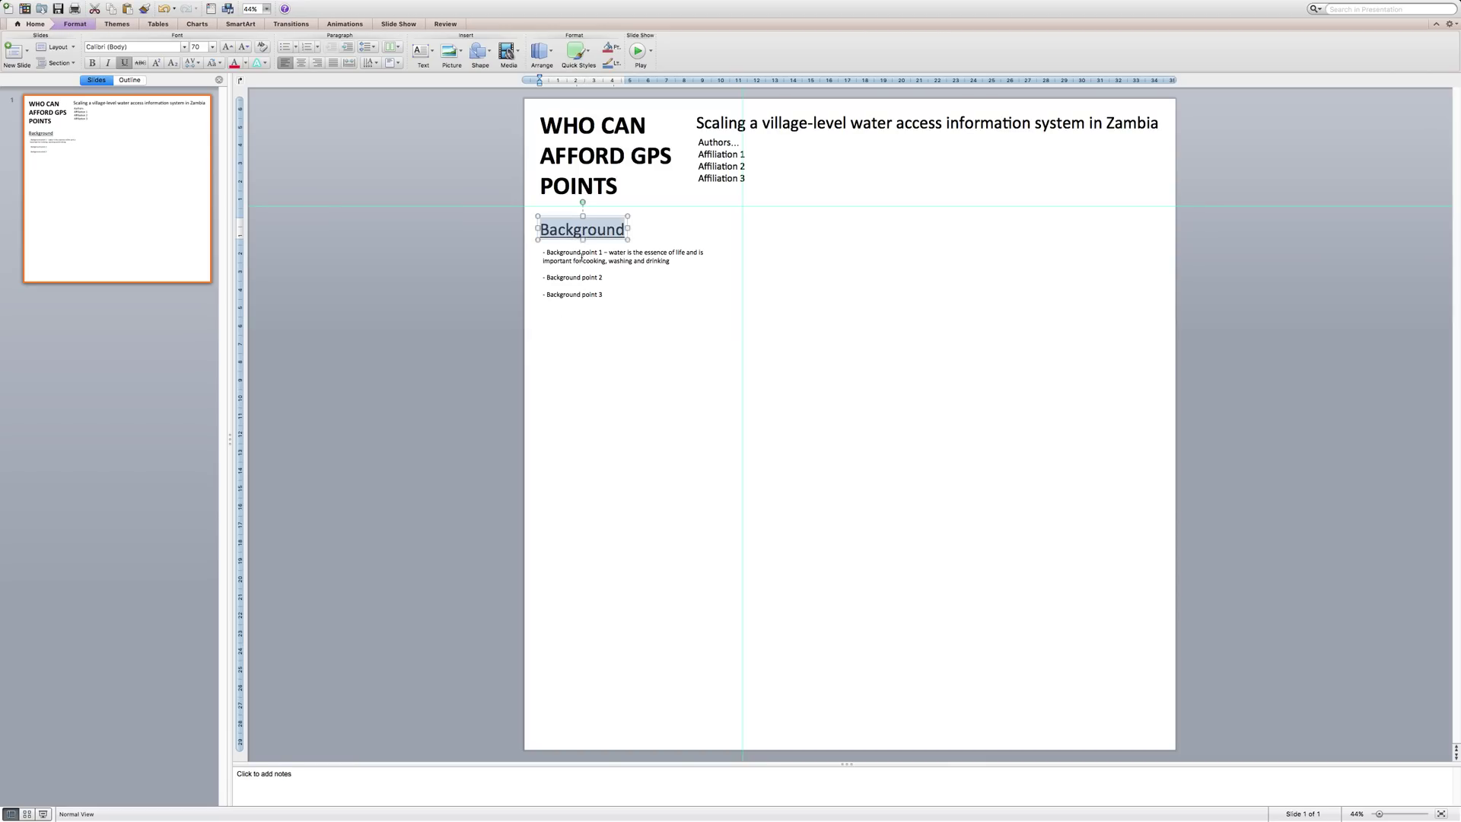
left_click(198, 47)
type("50")
key("Return")
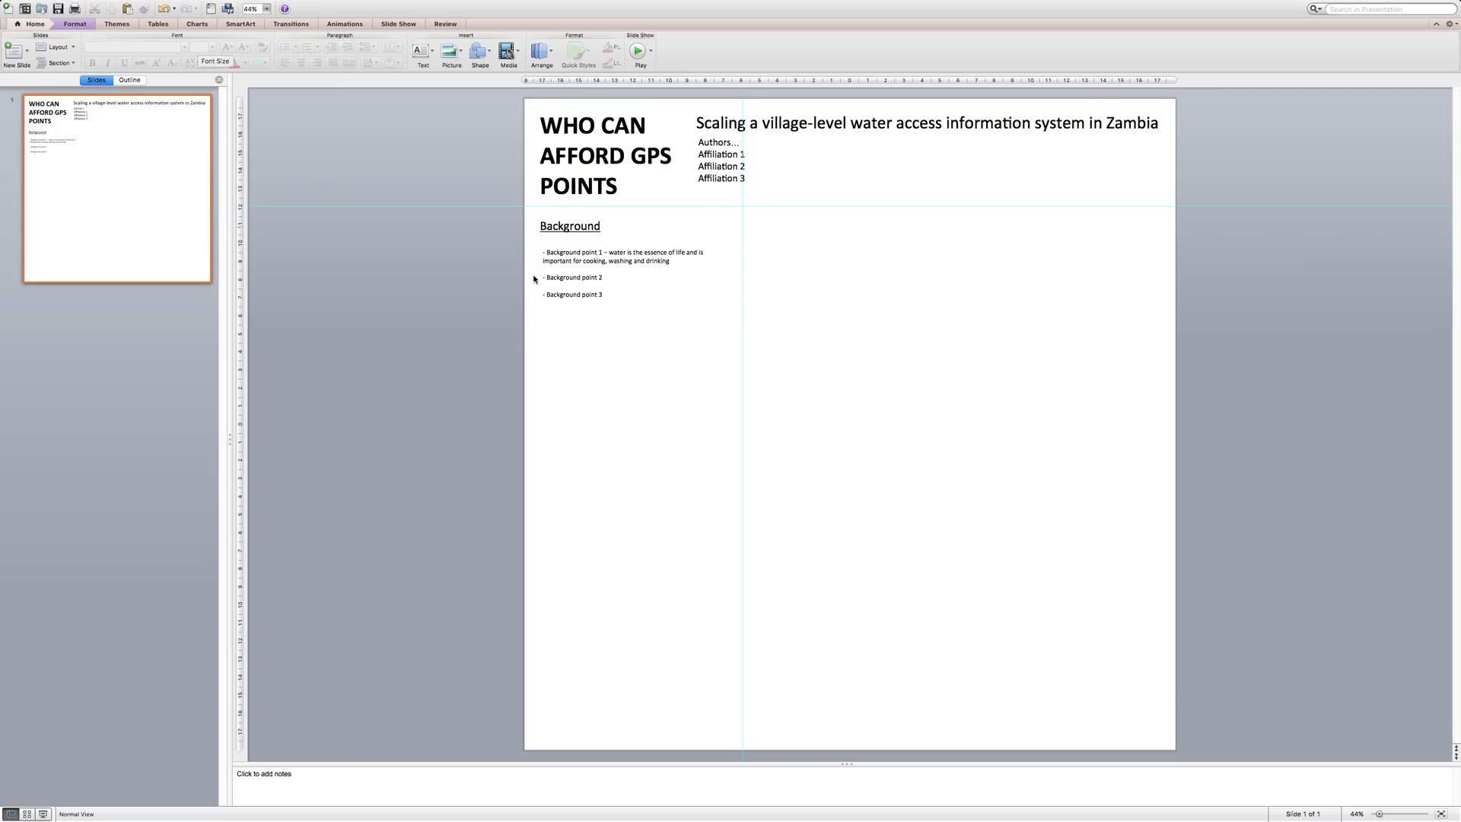
left_click(554, 244)
left_click_drag(557, 239, 554, 229)
left_click(572, 372)
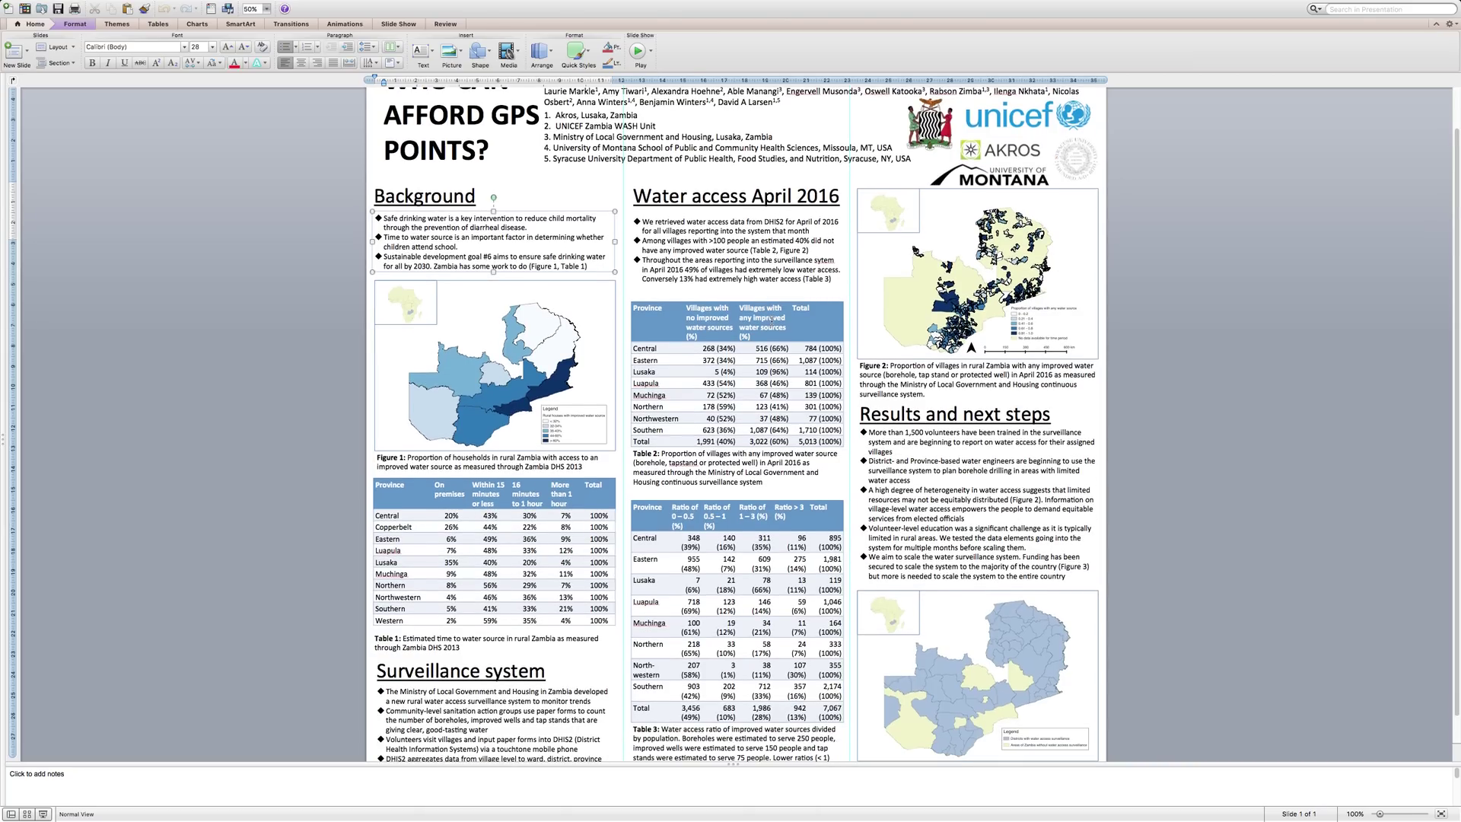
Examine how the maps and tables are laid out on the finished poster, starting with the Figure 1 map.
scroll(772, 322, "down", 1)
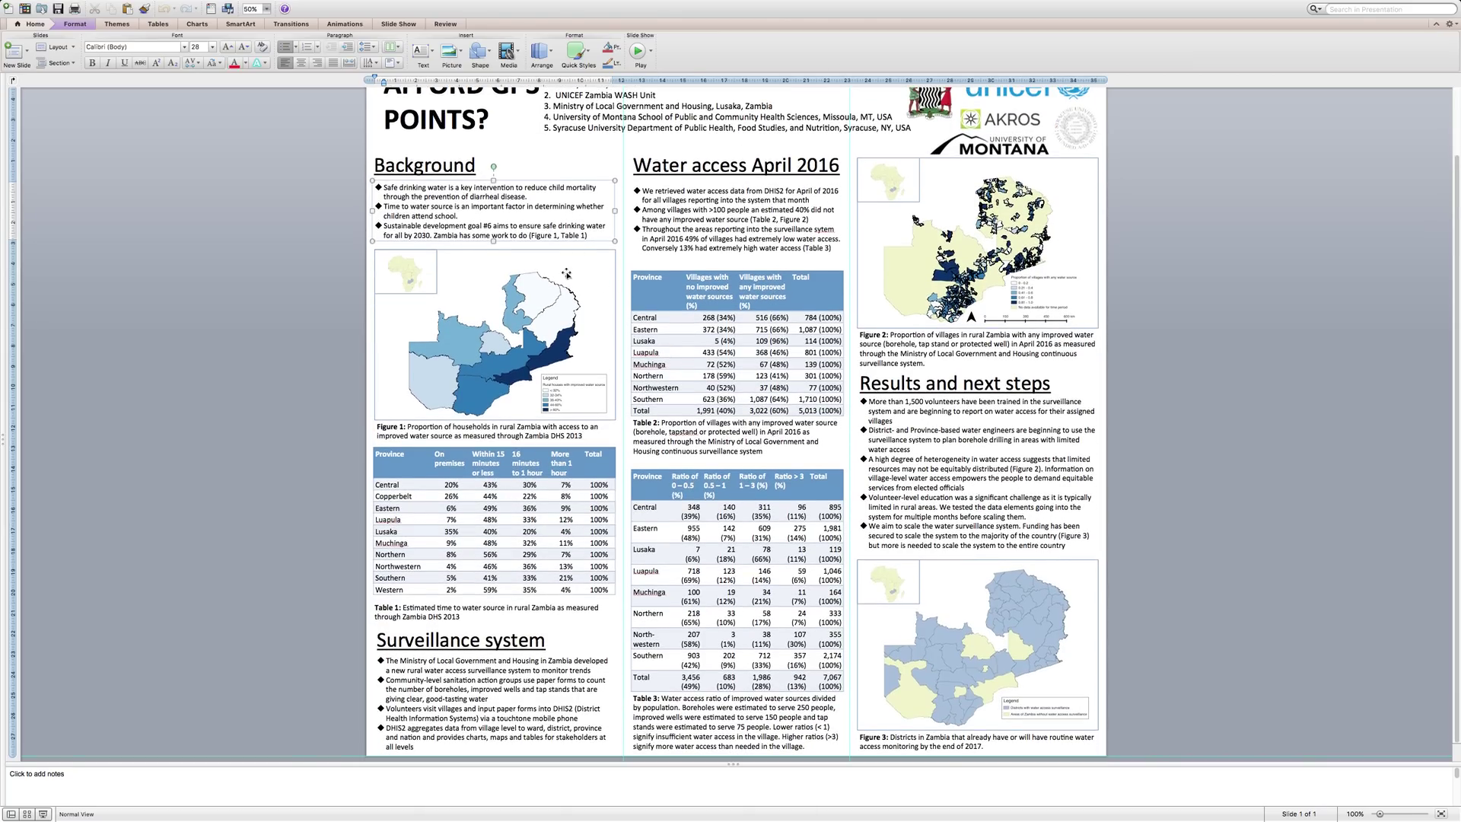
left_click(507, 331)
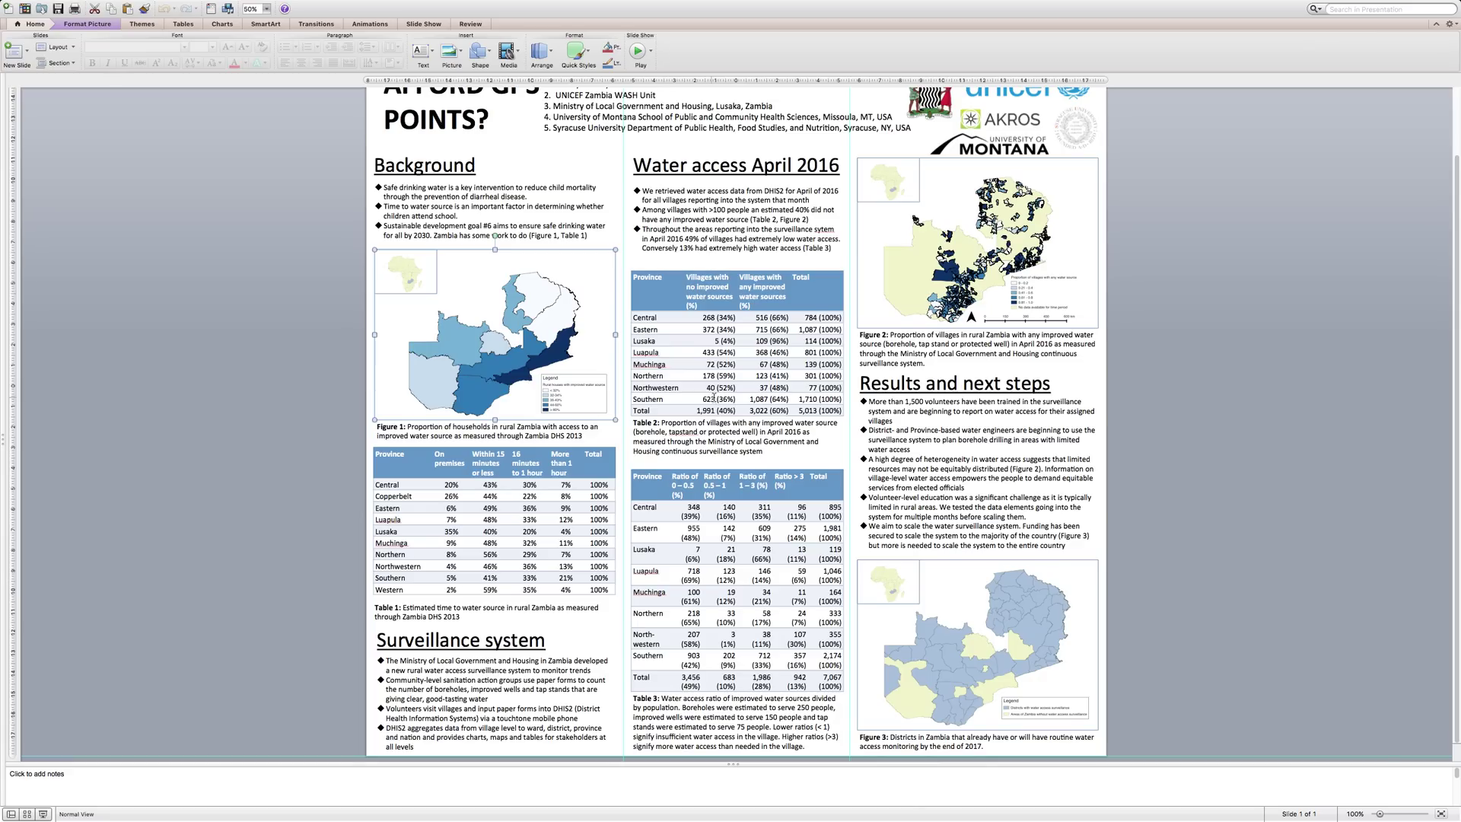
left_click(719, 300)
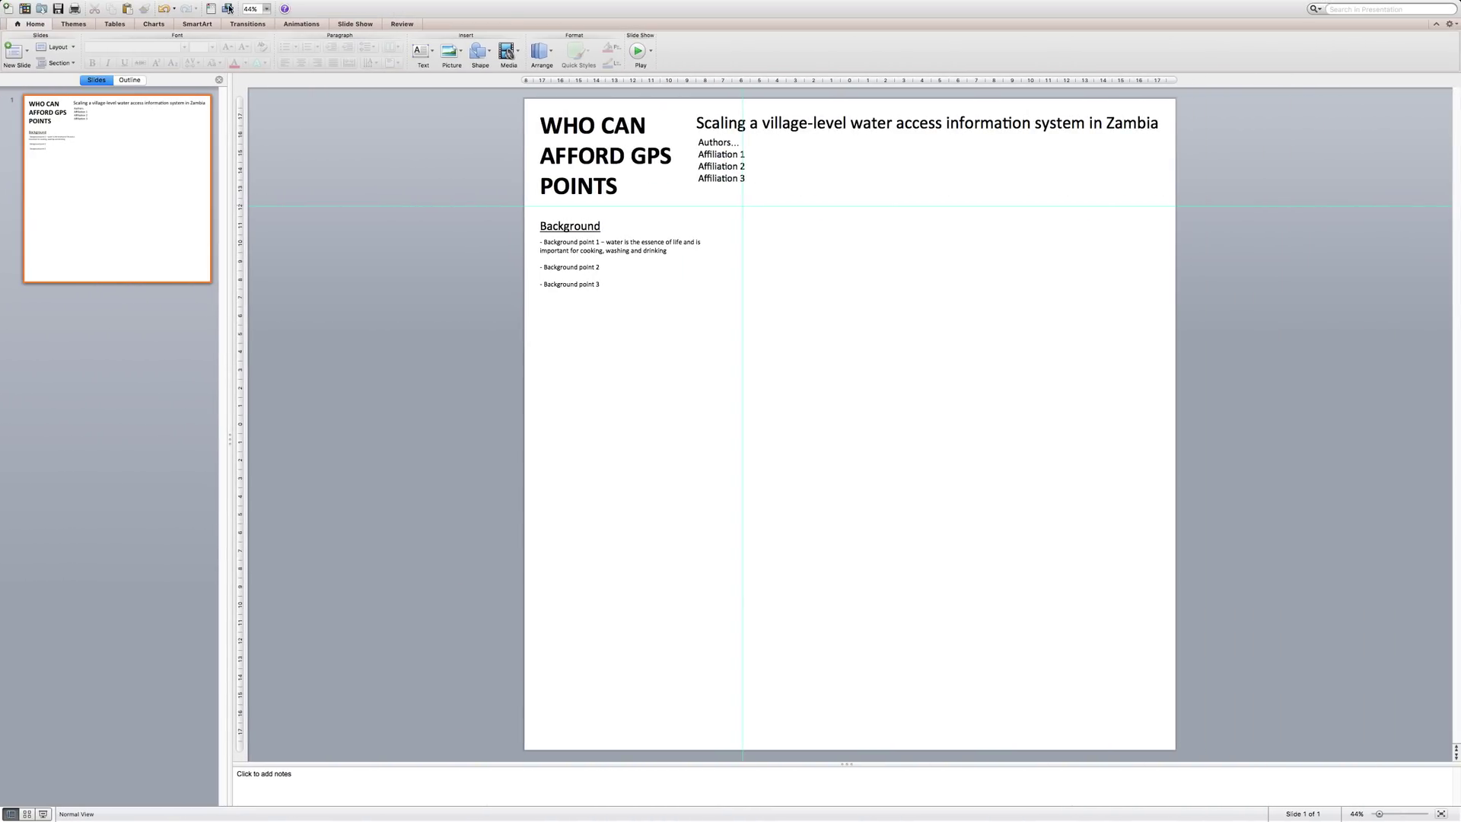
Insert the picture "Zambia DHS water access.pdf" from the ASTMH water access poster folder inside Papers > Water access.
left_click(173, 7)
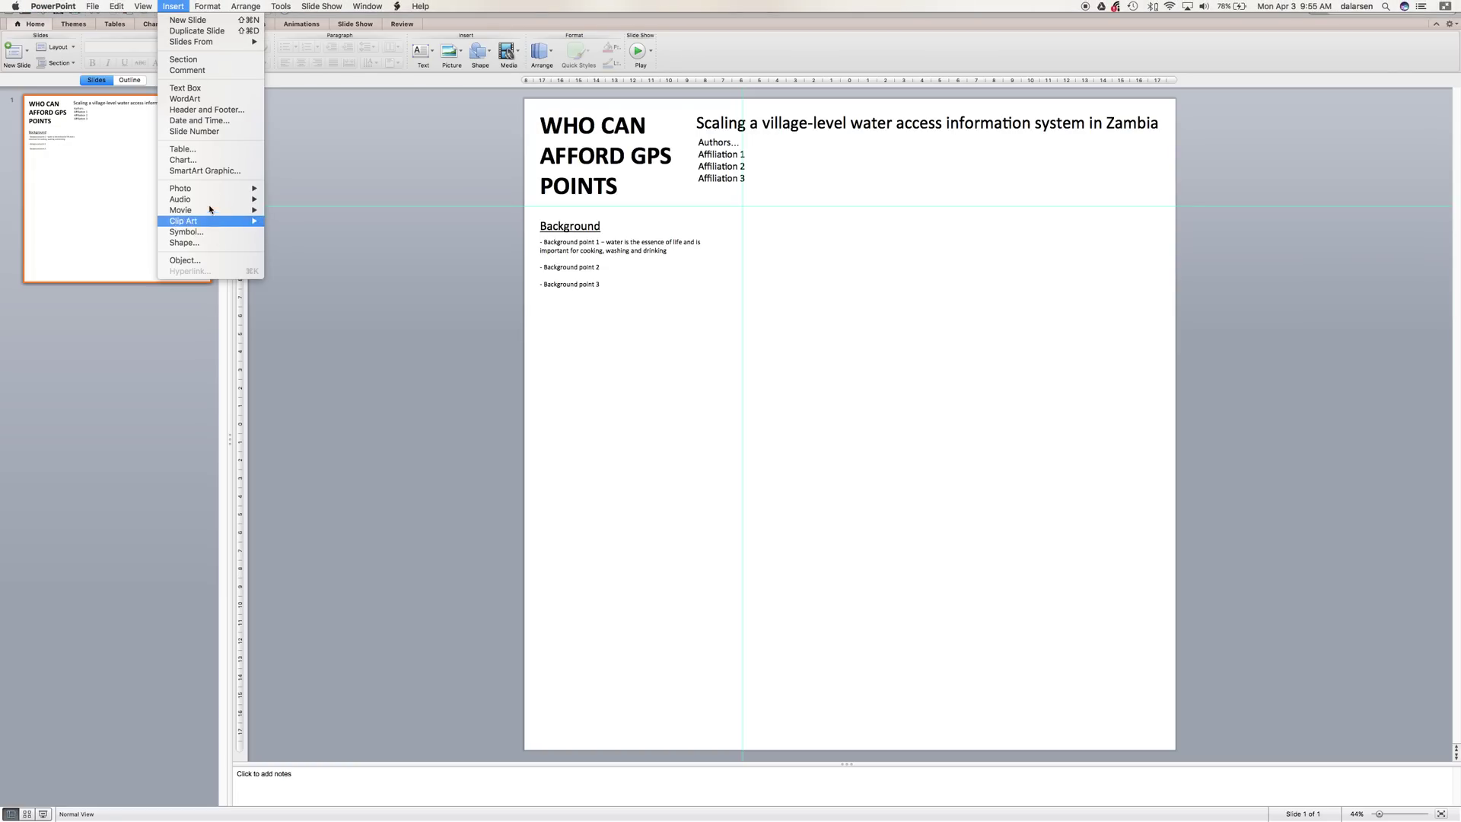
mouse_move(209, 190)
left_click(333, 198)
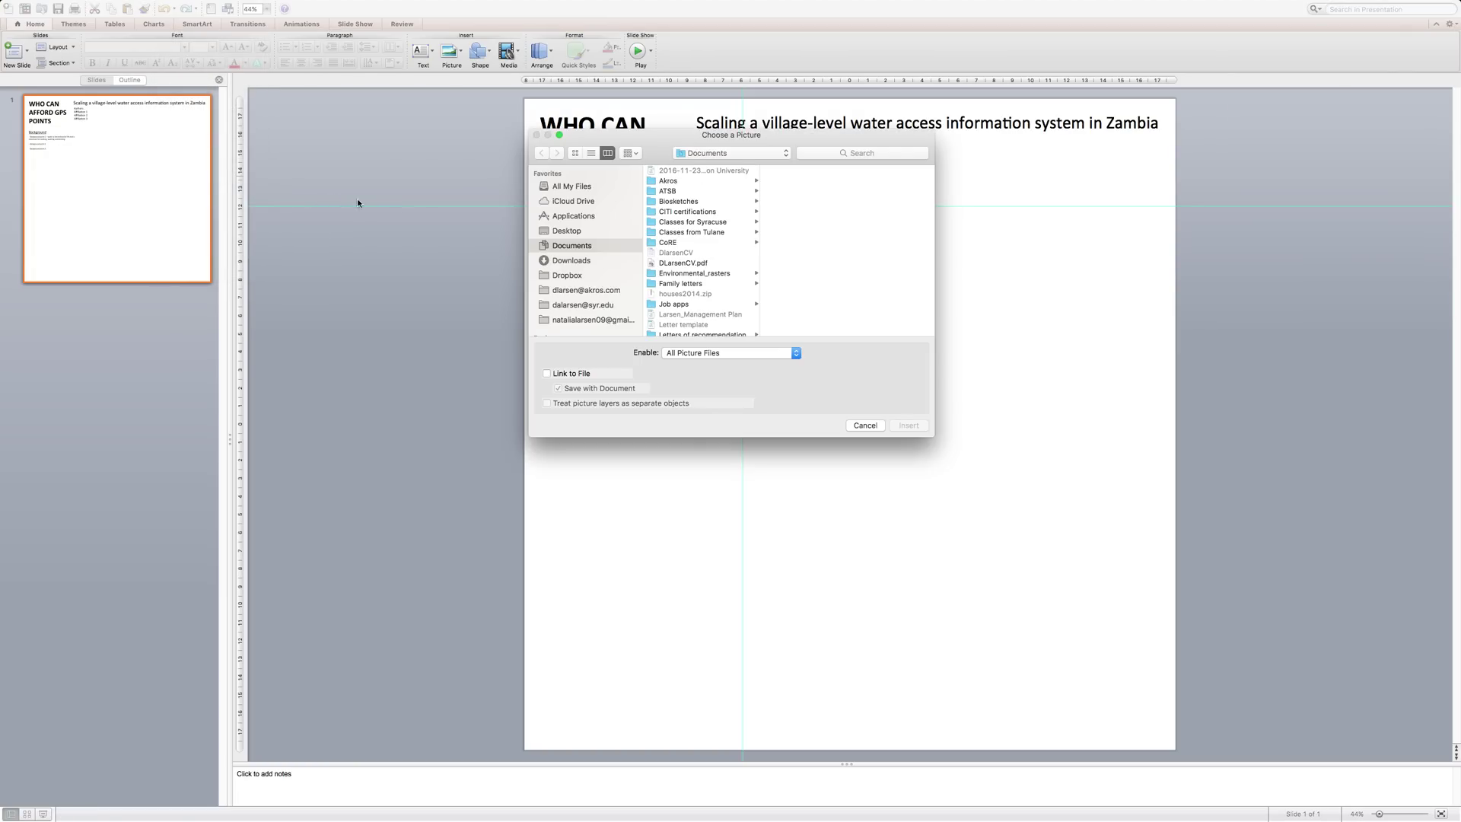
scroll(718, 276, "down", 10)
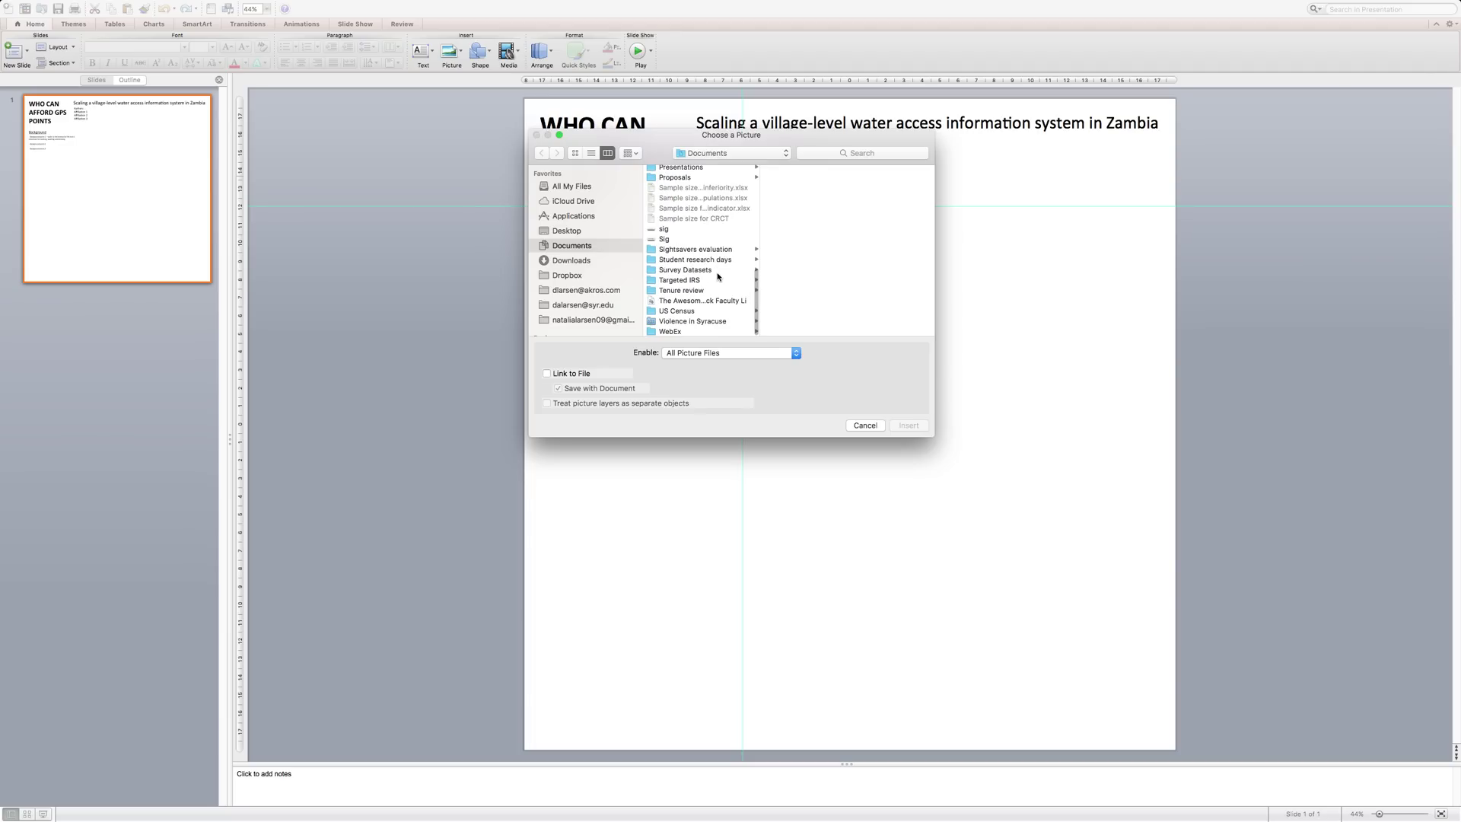
scroll(672, 254, "up", 3)
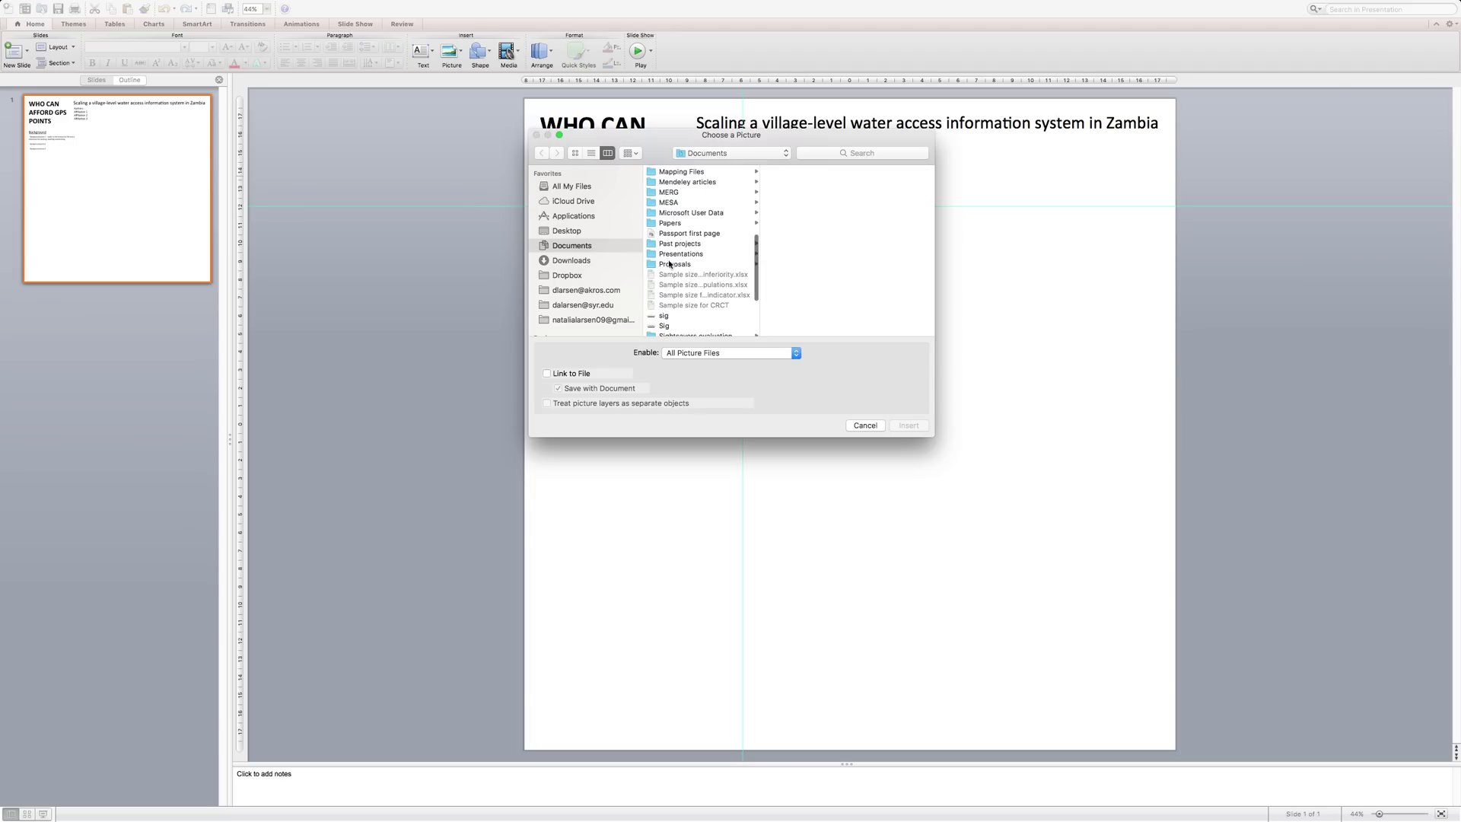
left_click(669, 223)
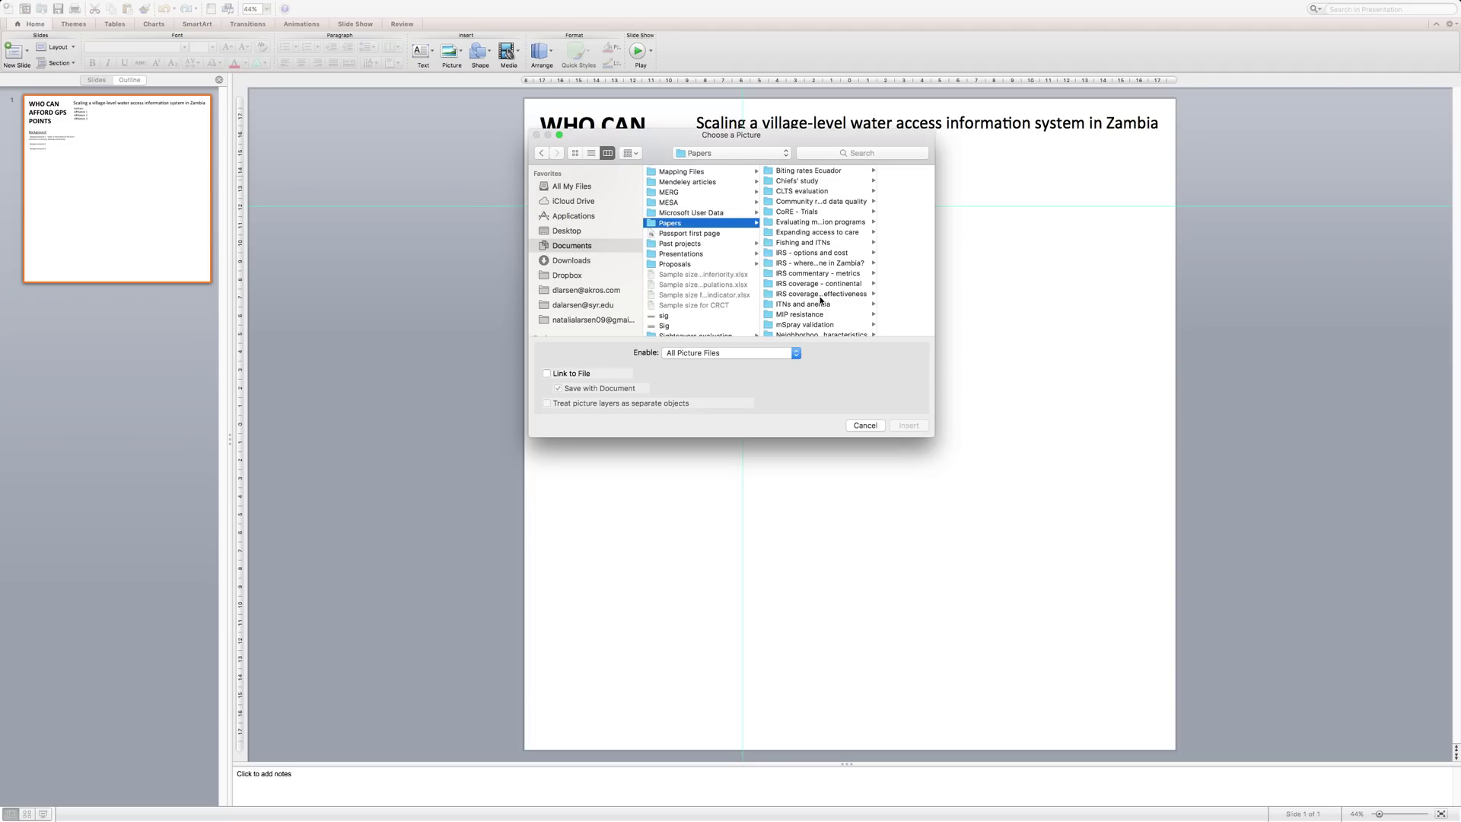
scroll(821, 299, "down", 5)
left_click(806, 323)
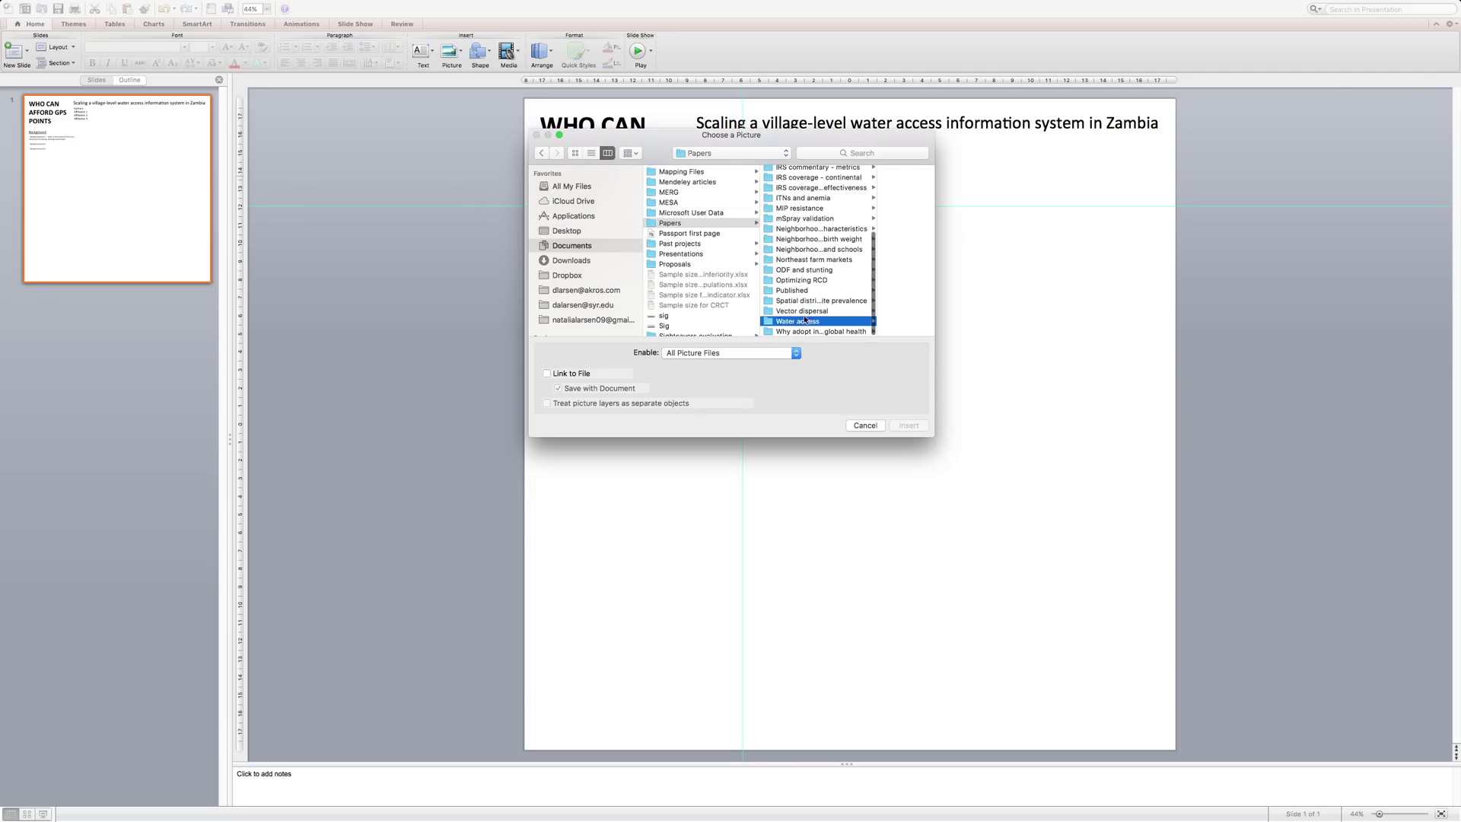
left_click(868, 172)
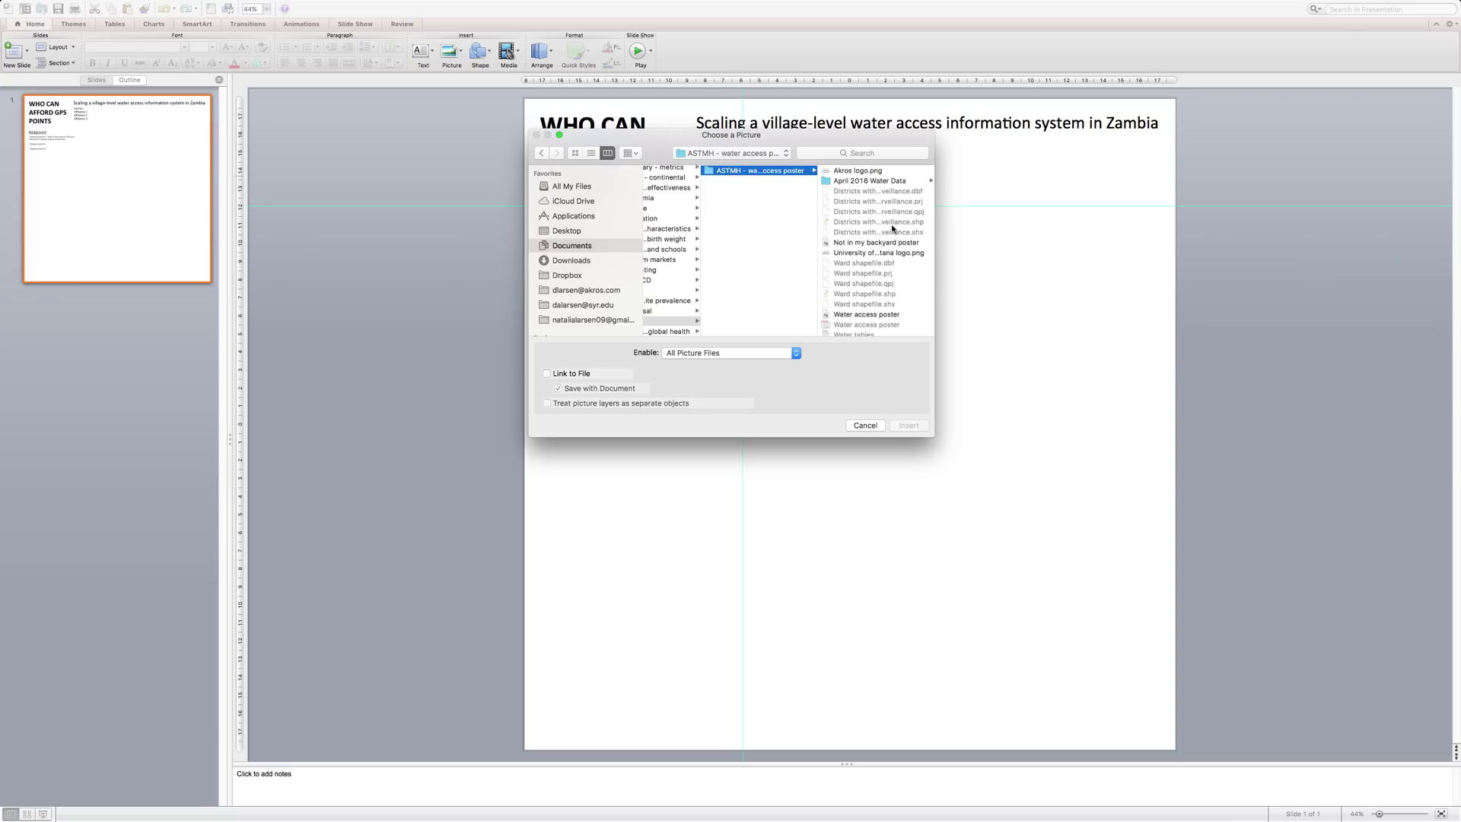
scroll(893, 228, "down", 3)
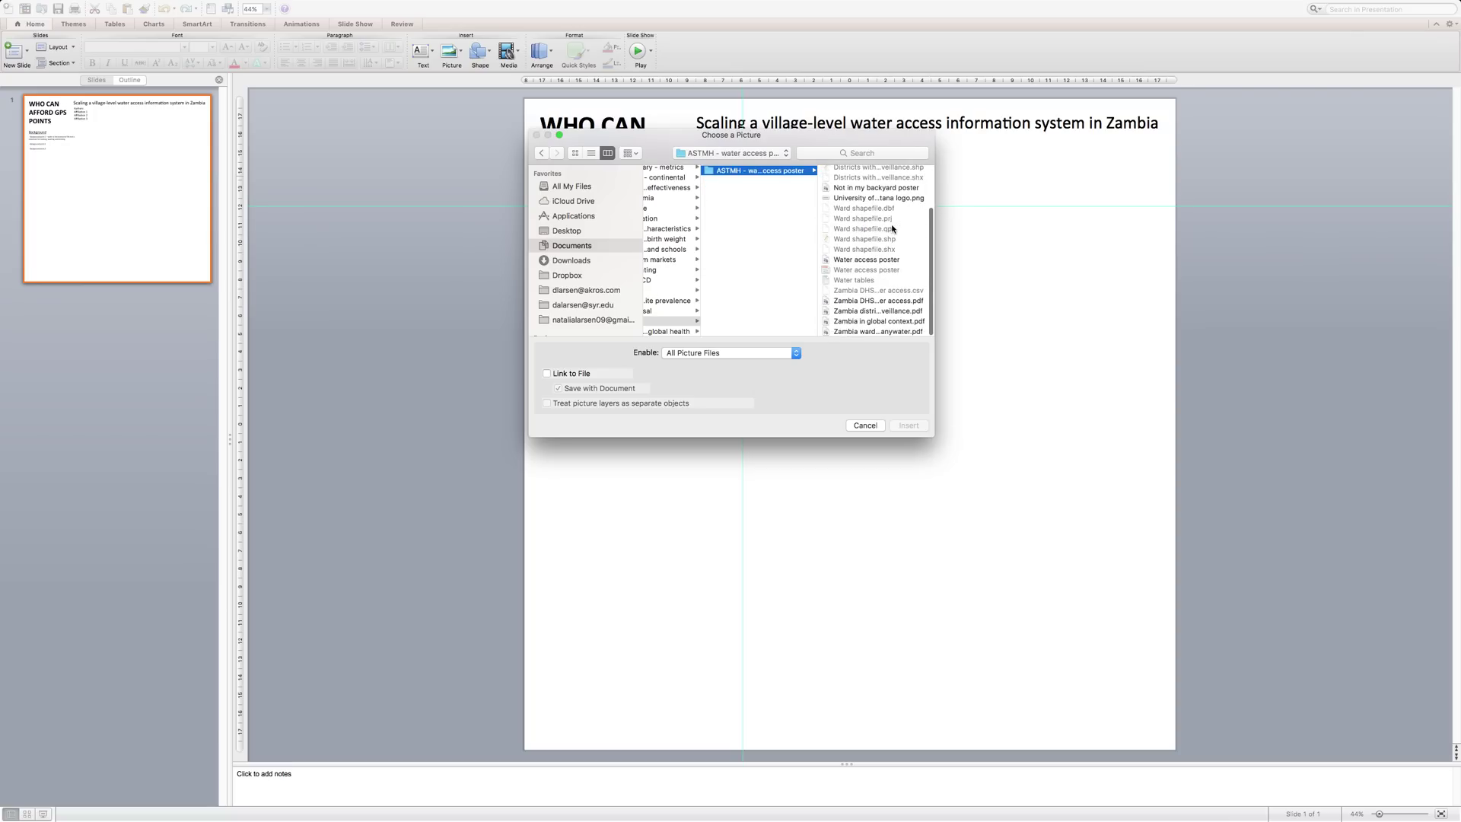
scroll(892, 224, "up", 3)
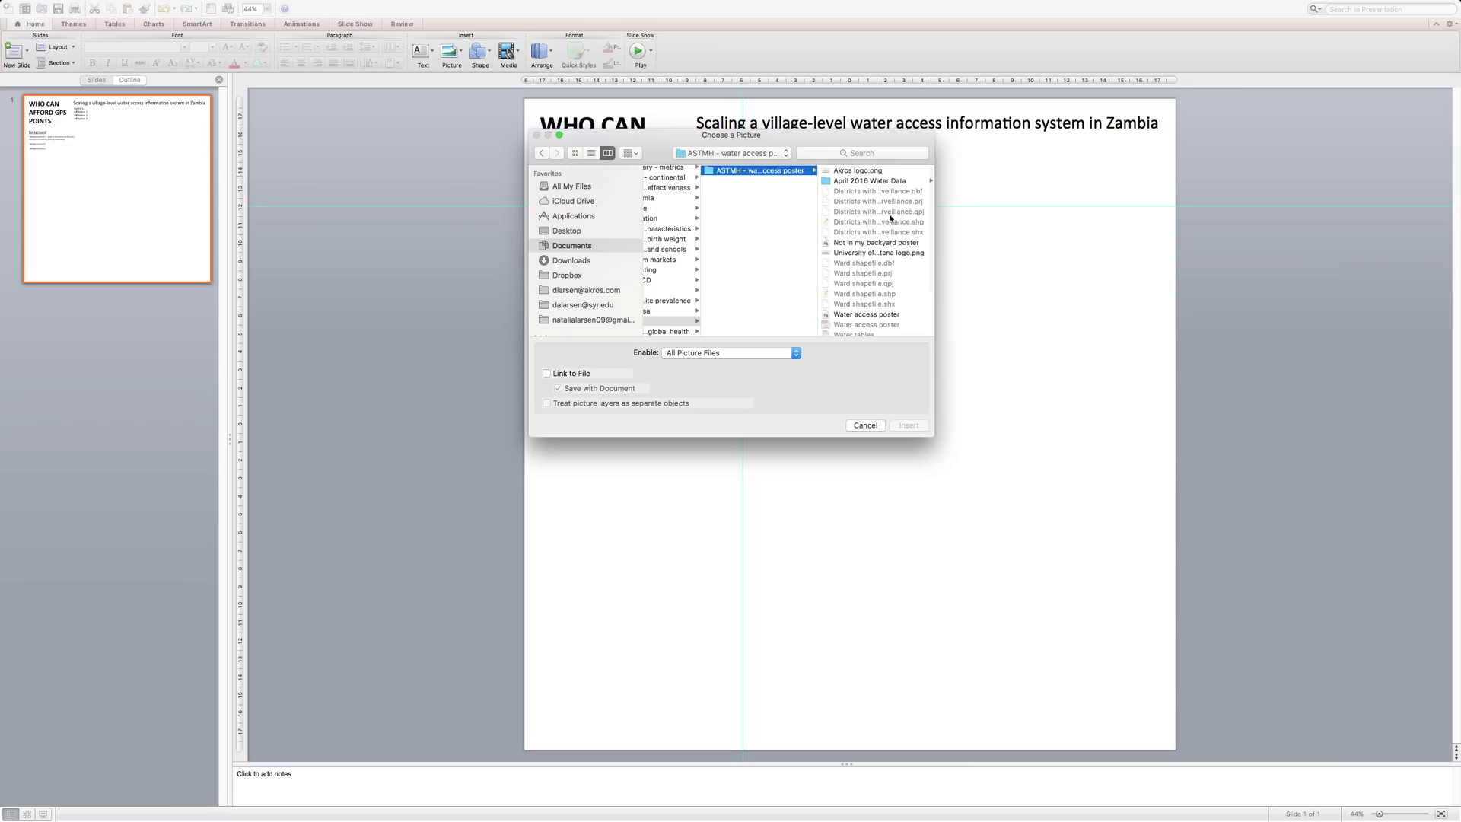
scroll(878, 218, "down", 3)
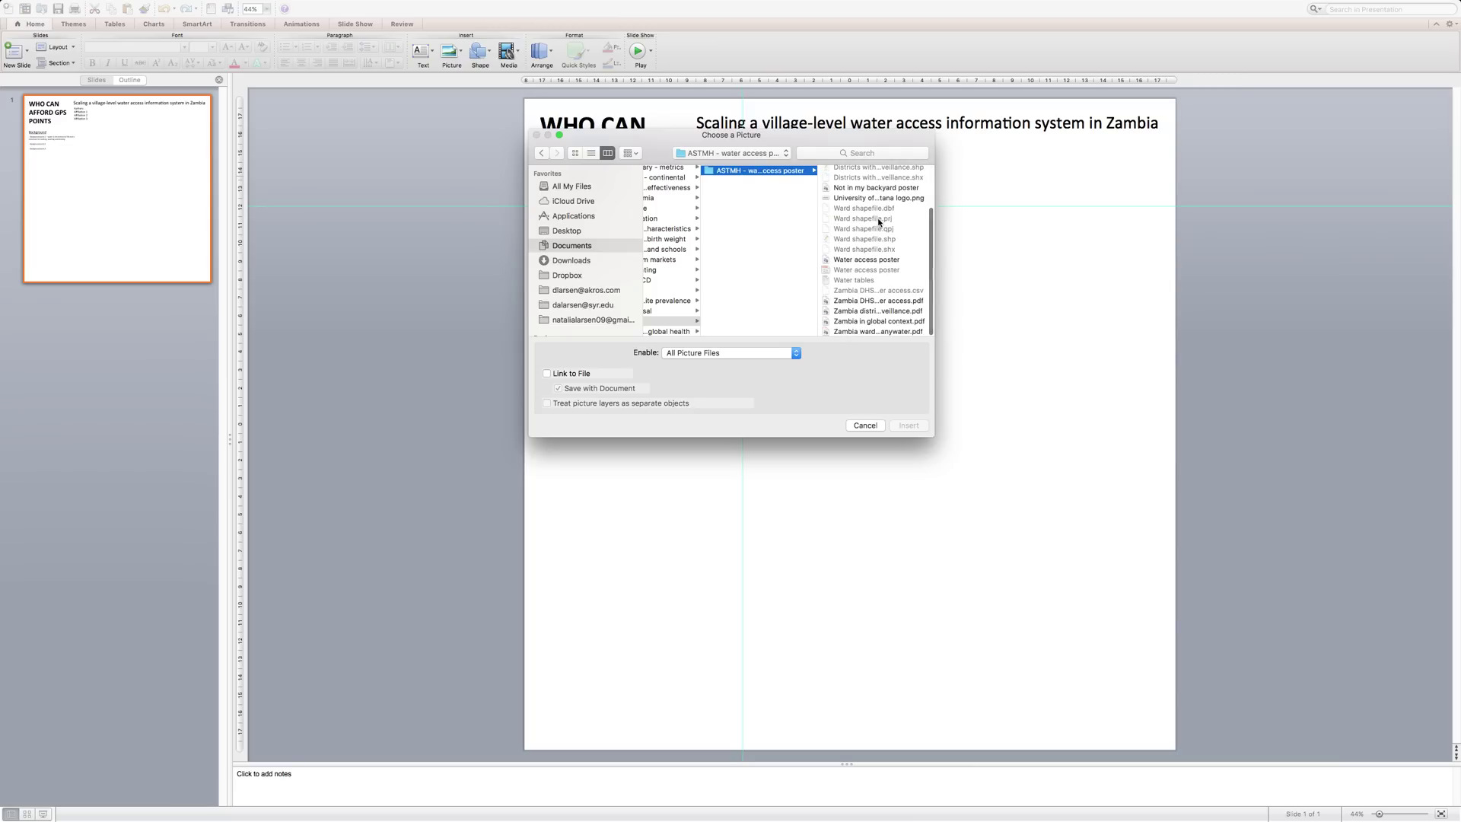
left_click(879, 301)
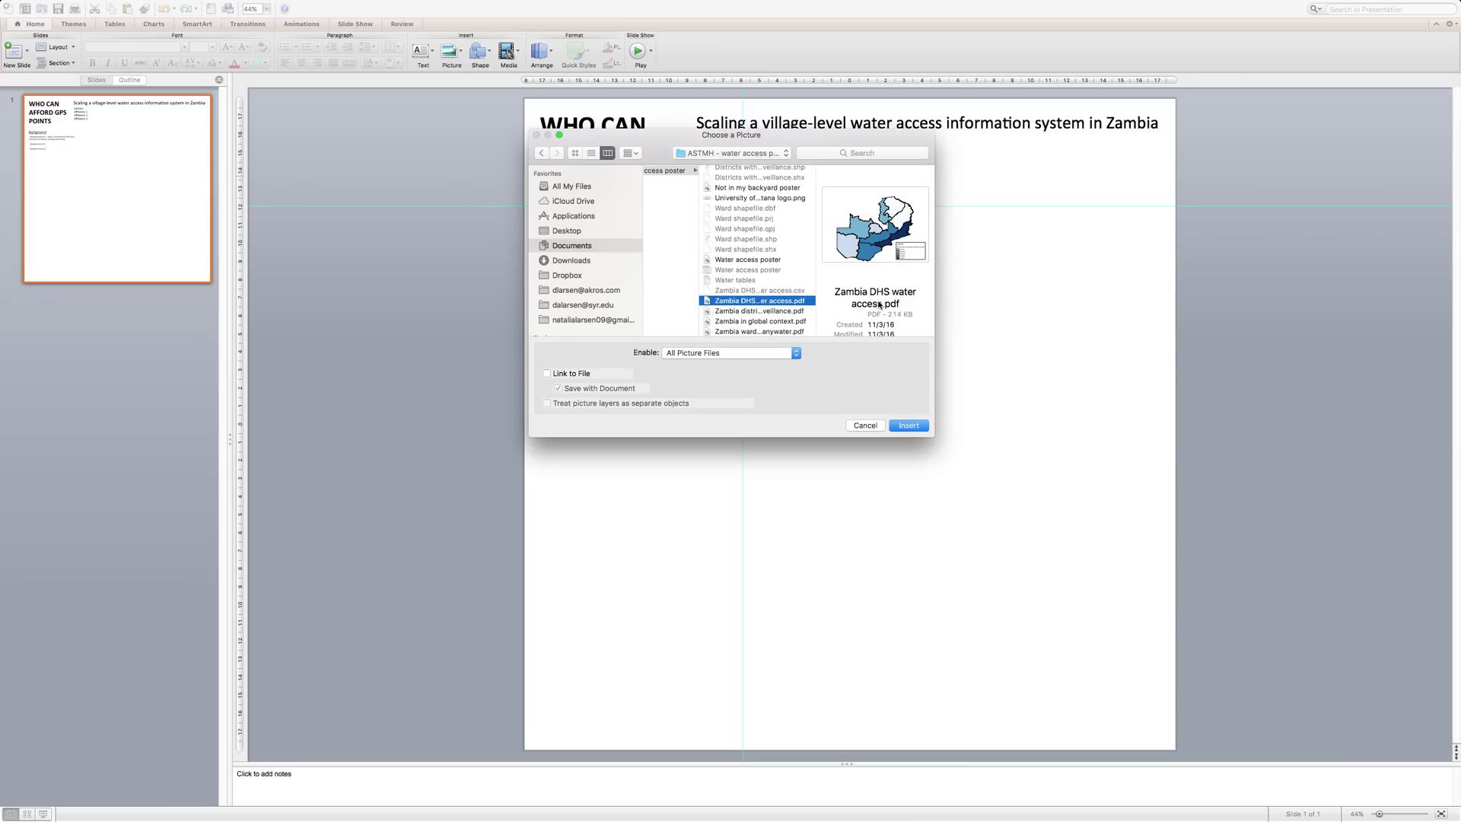
left_click(910, 429)
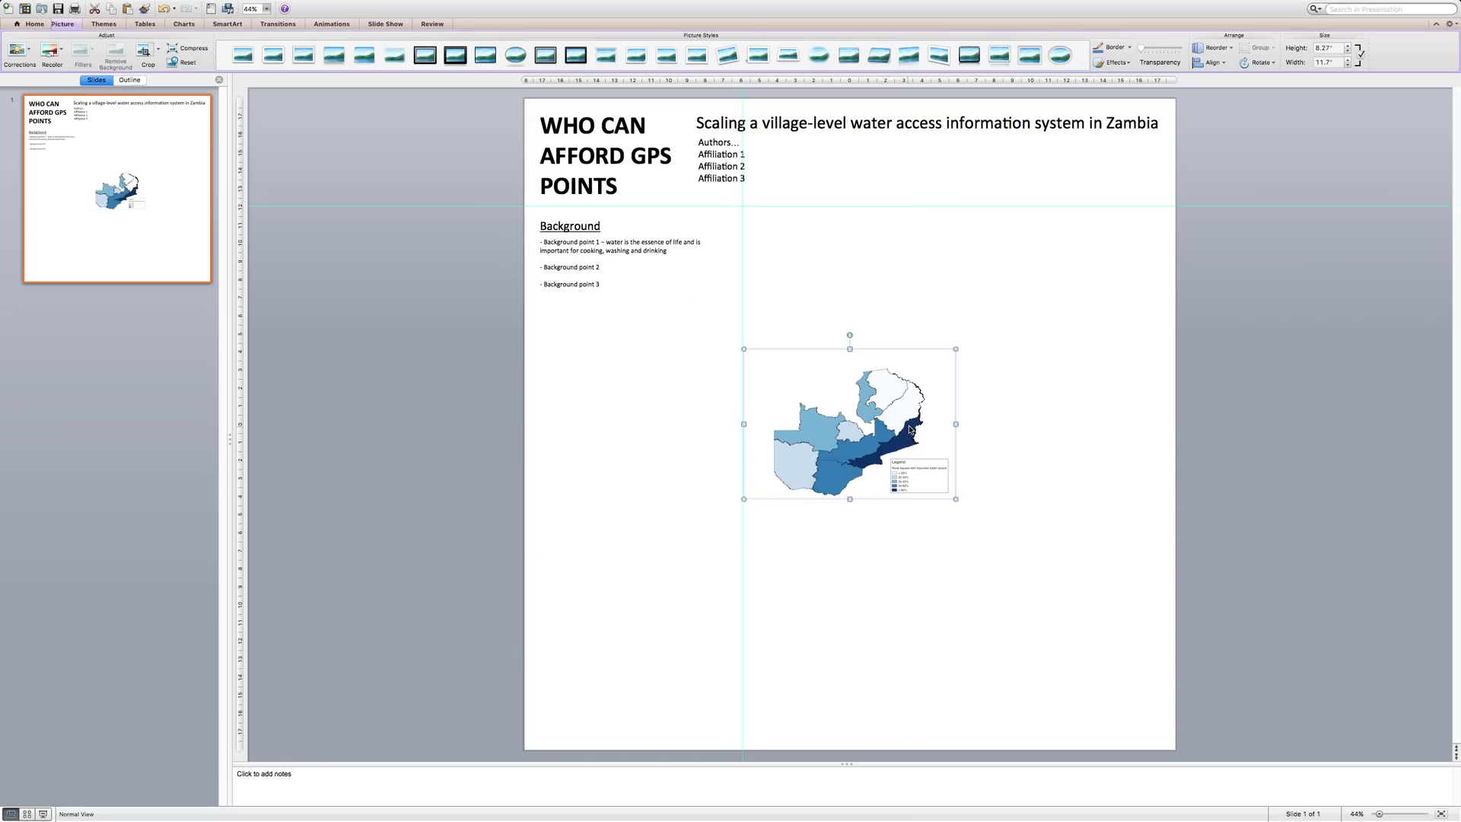
Move the map below the Background points, against the vertical guide, and give it an outline.
left_click_drag(899, 351, 686, 300)
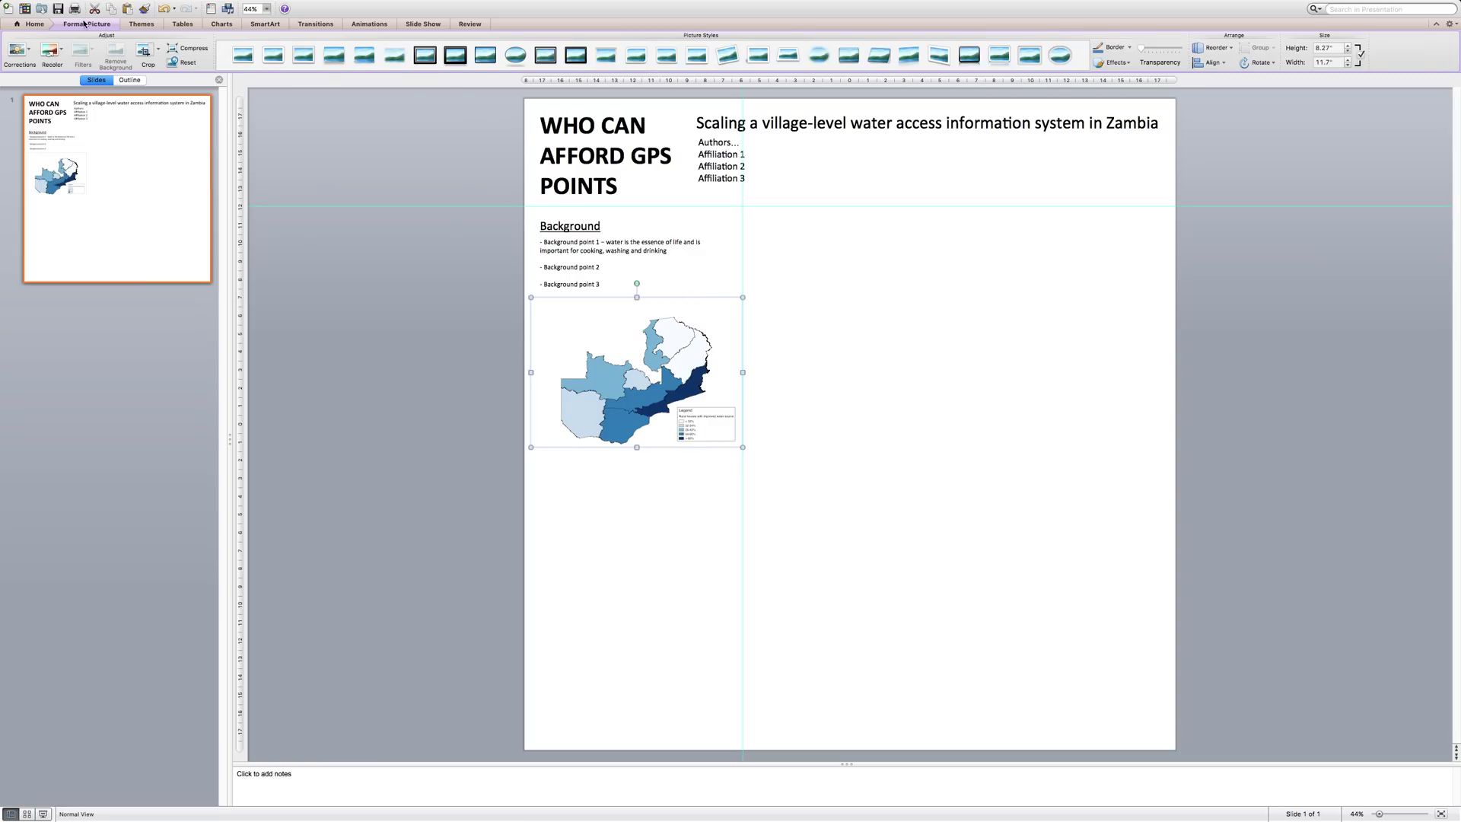
left_click(84, 24)
left_click(84, 24)
left_click(926, 248)
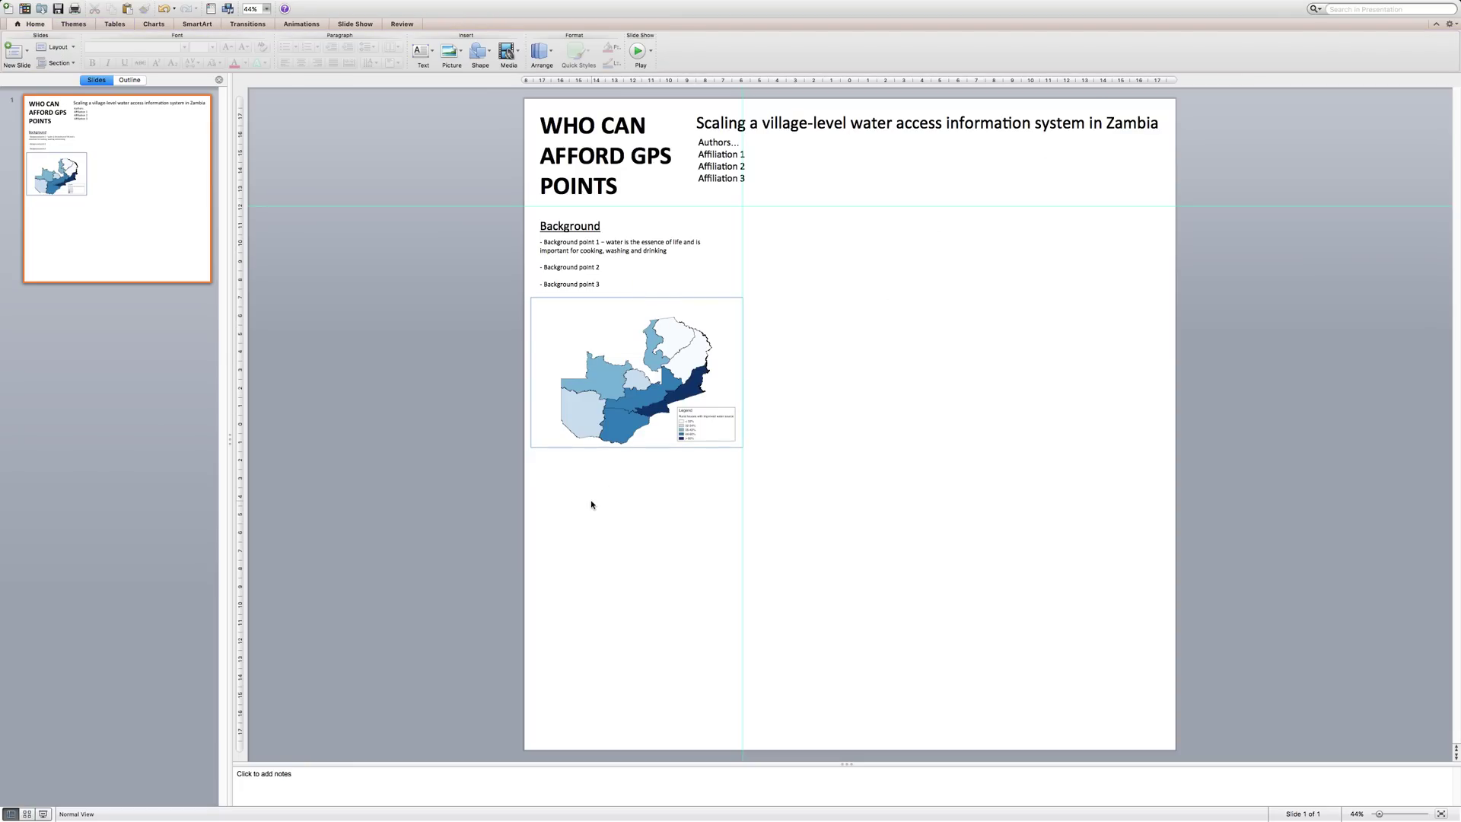
Add a caption text box below the map reading "Figure 1: Household-level access to improved water source in 2013" and narrow it to the vertical guide.
left_click(536, 457)
type("Figure 1:")
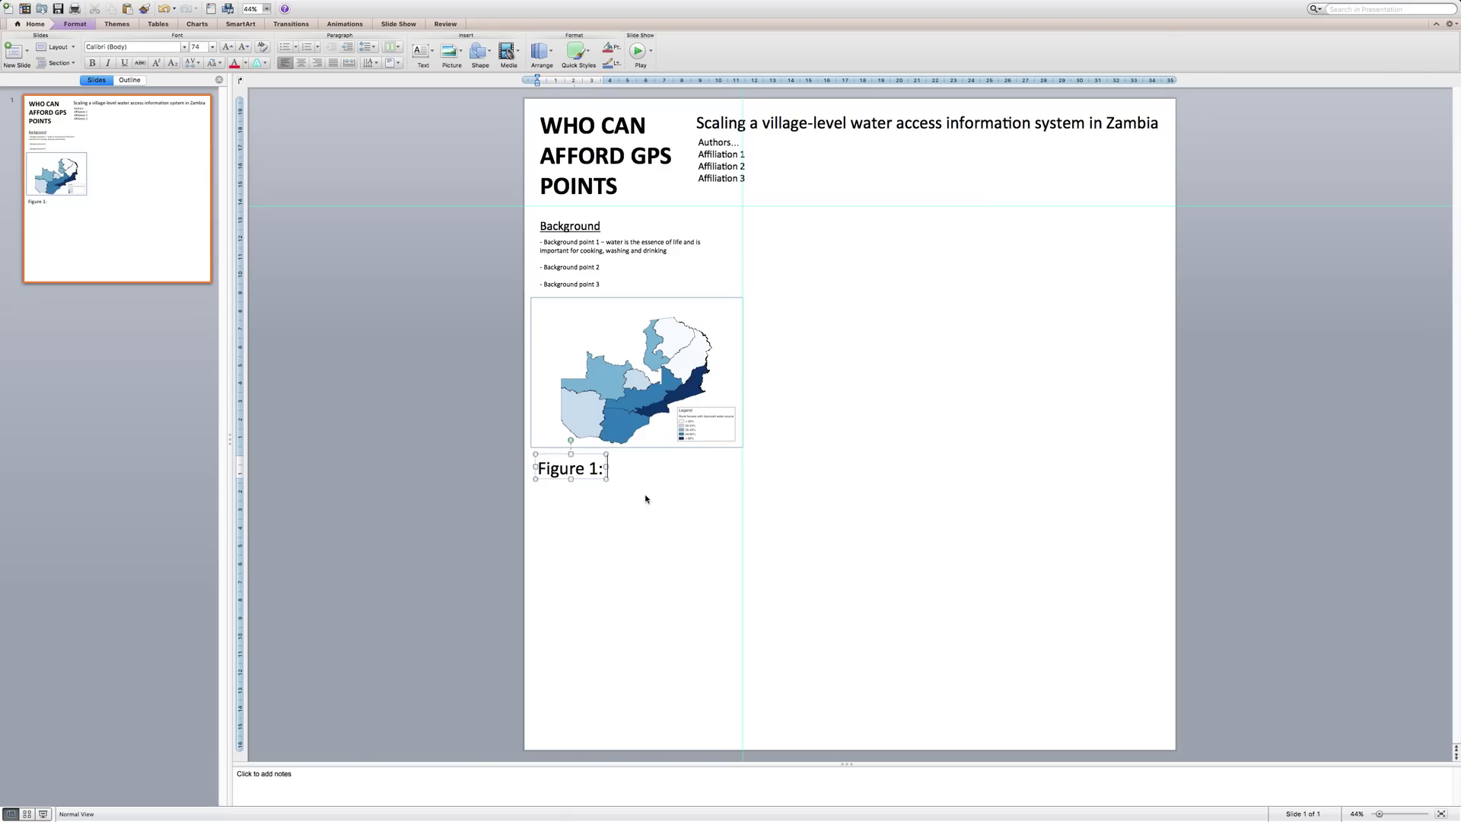
type(" Household-level a")
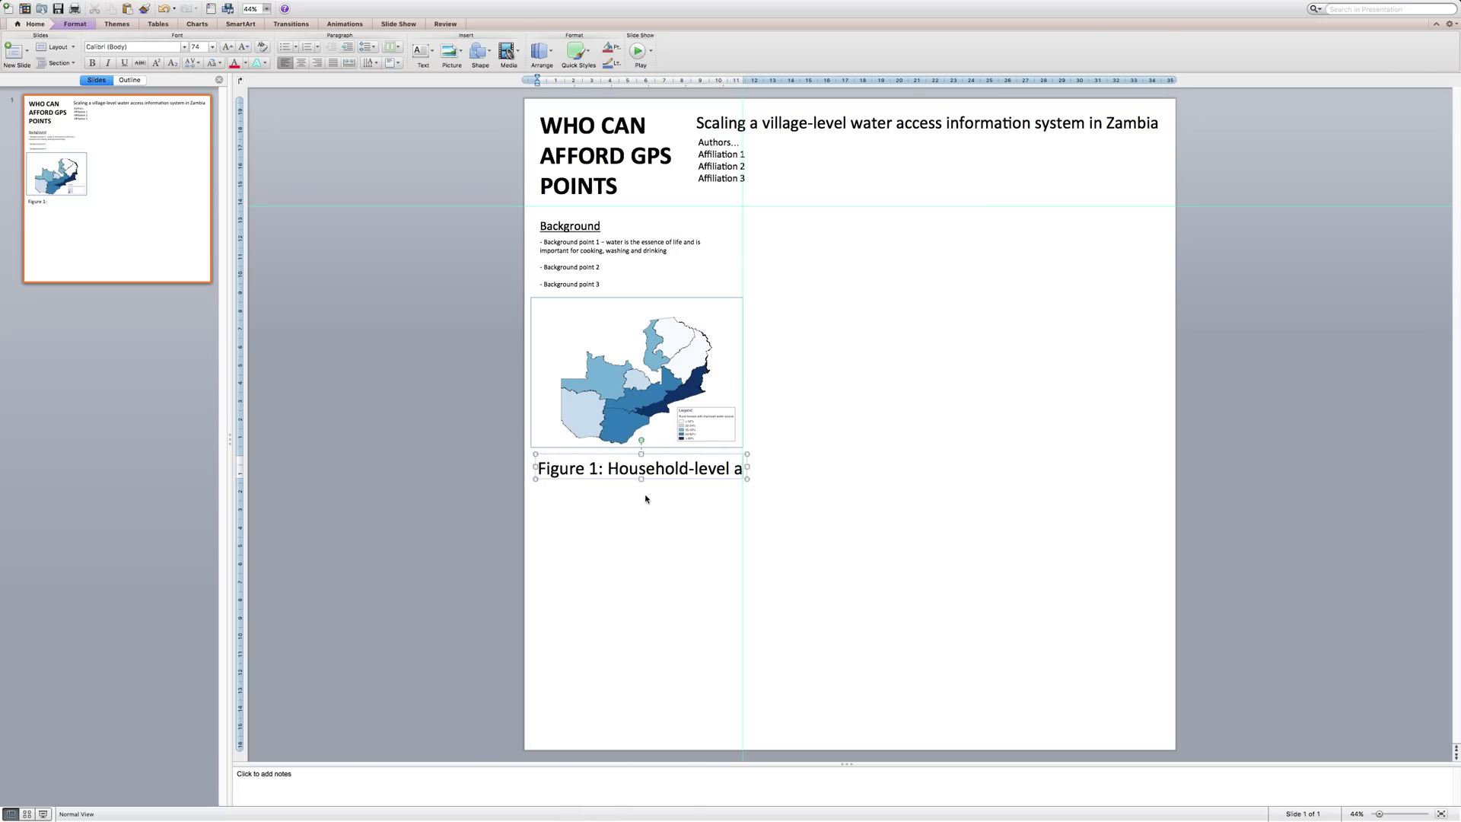
type("ccess to")
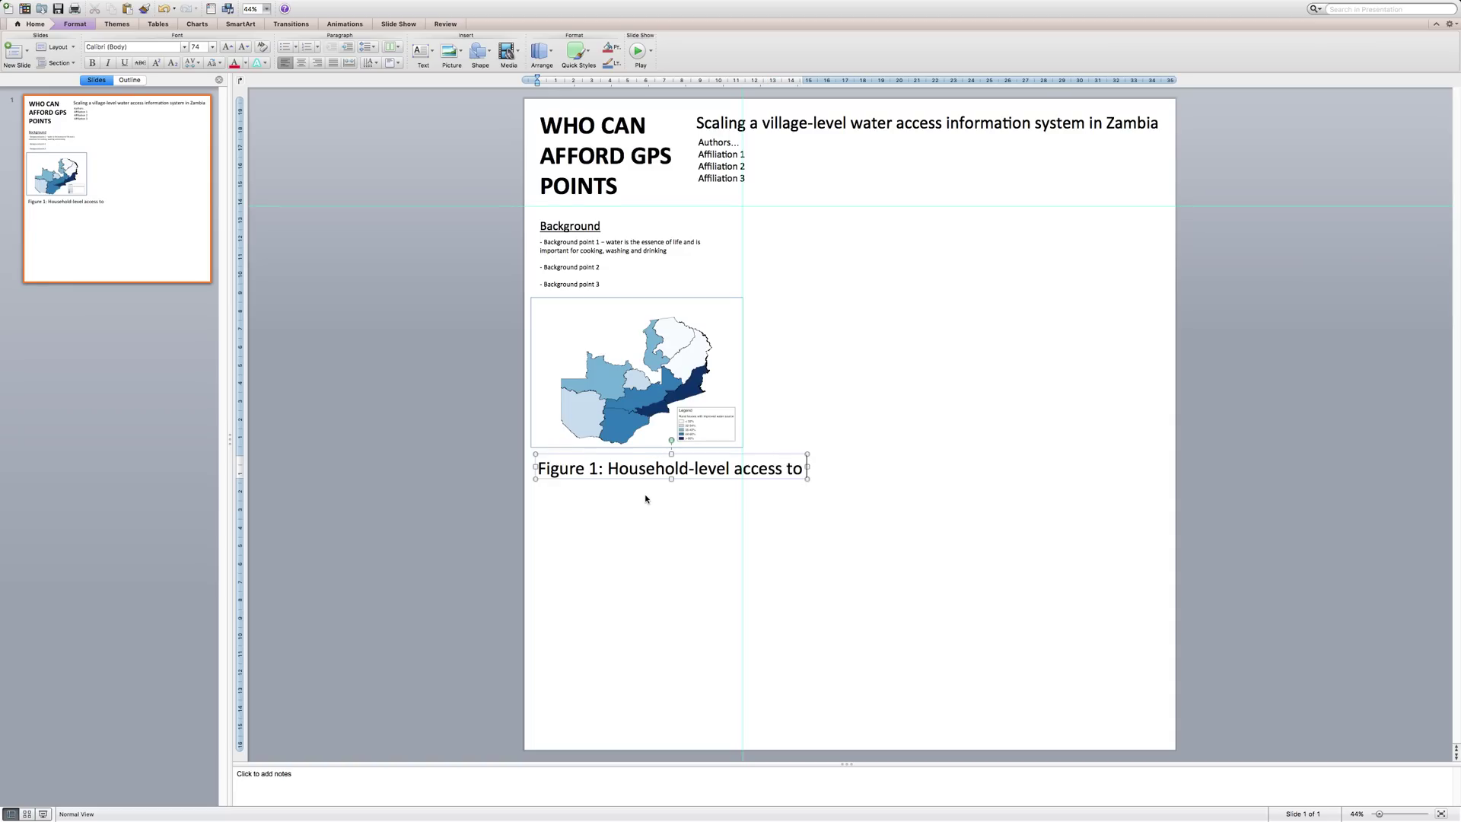
type(" a")
key("BackSpace")
type("imporove")
key("BackSpace")
key("BackSpace")
key("BackSpace")
key("BackSpace")
key("BackSpace")
type("roved ")
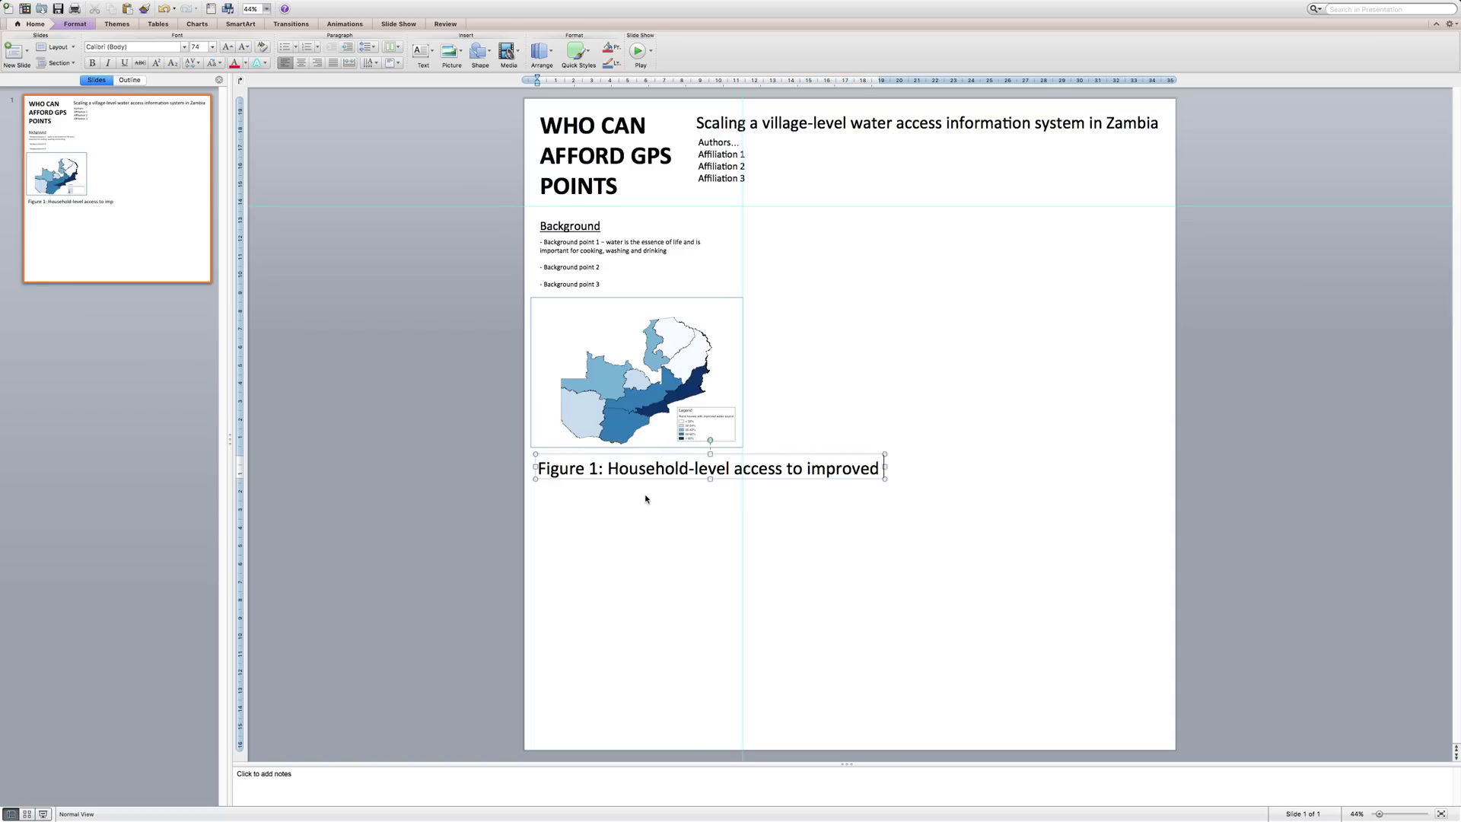
type("water source in 2013")
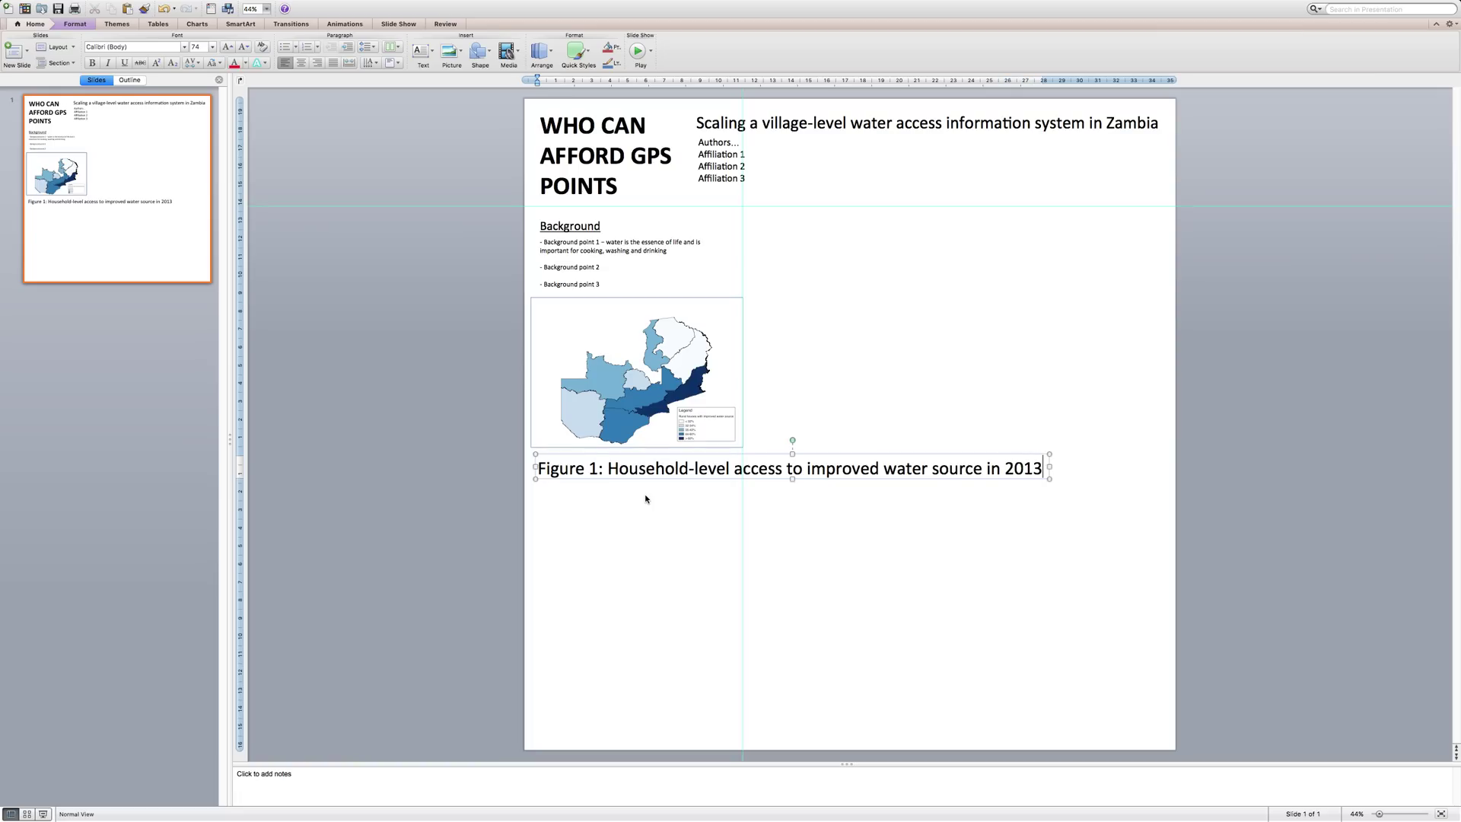
left_click_drag(1050, 479, 742, 515)
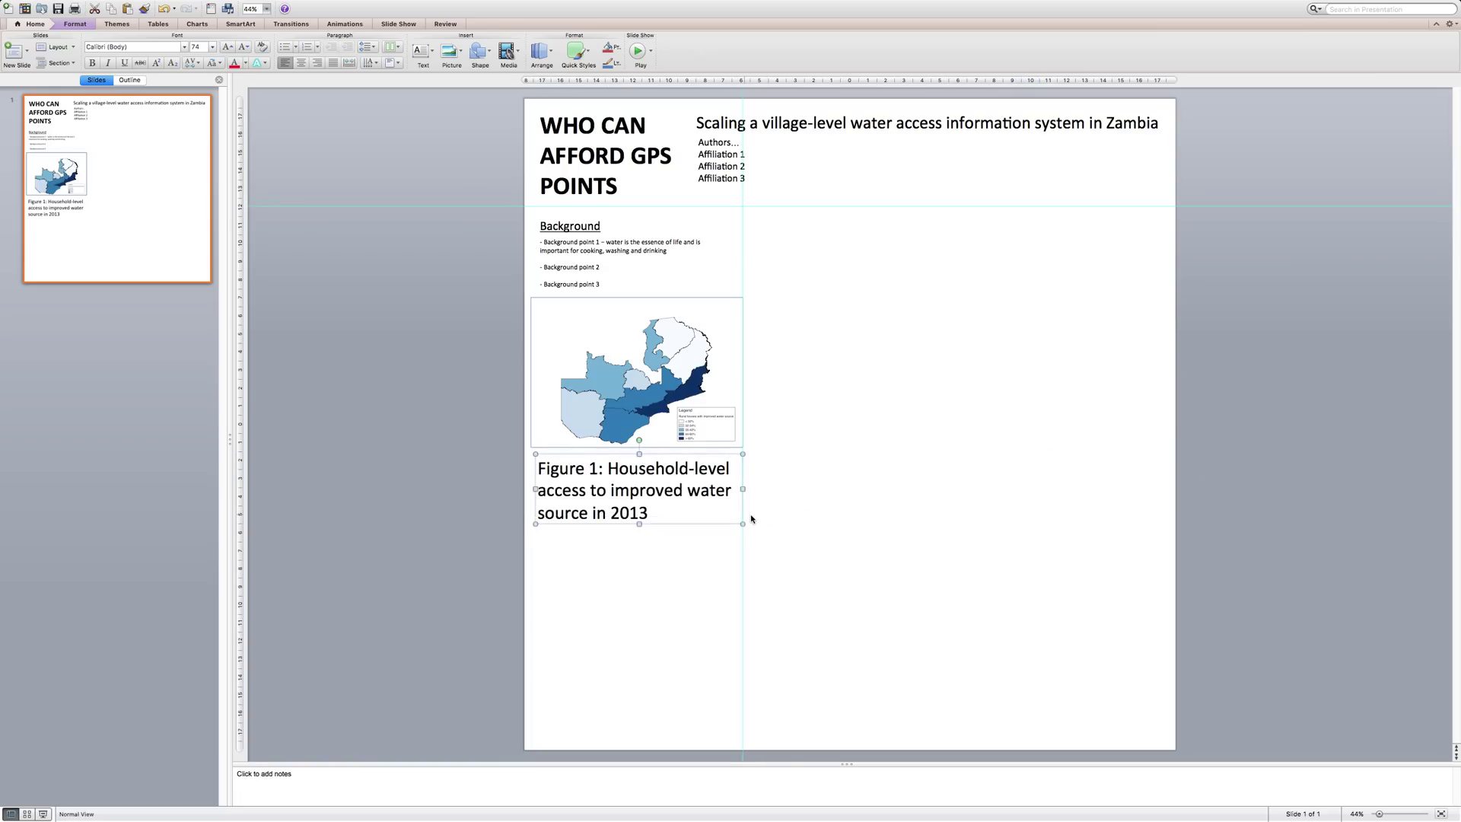
Set the Figure 1 caption's font size to 28 and move it up just beneath the map.
left_click(199, 48)
type("28")
key("Return")
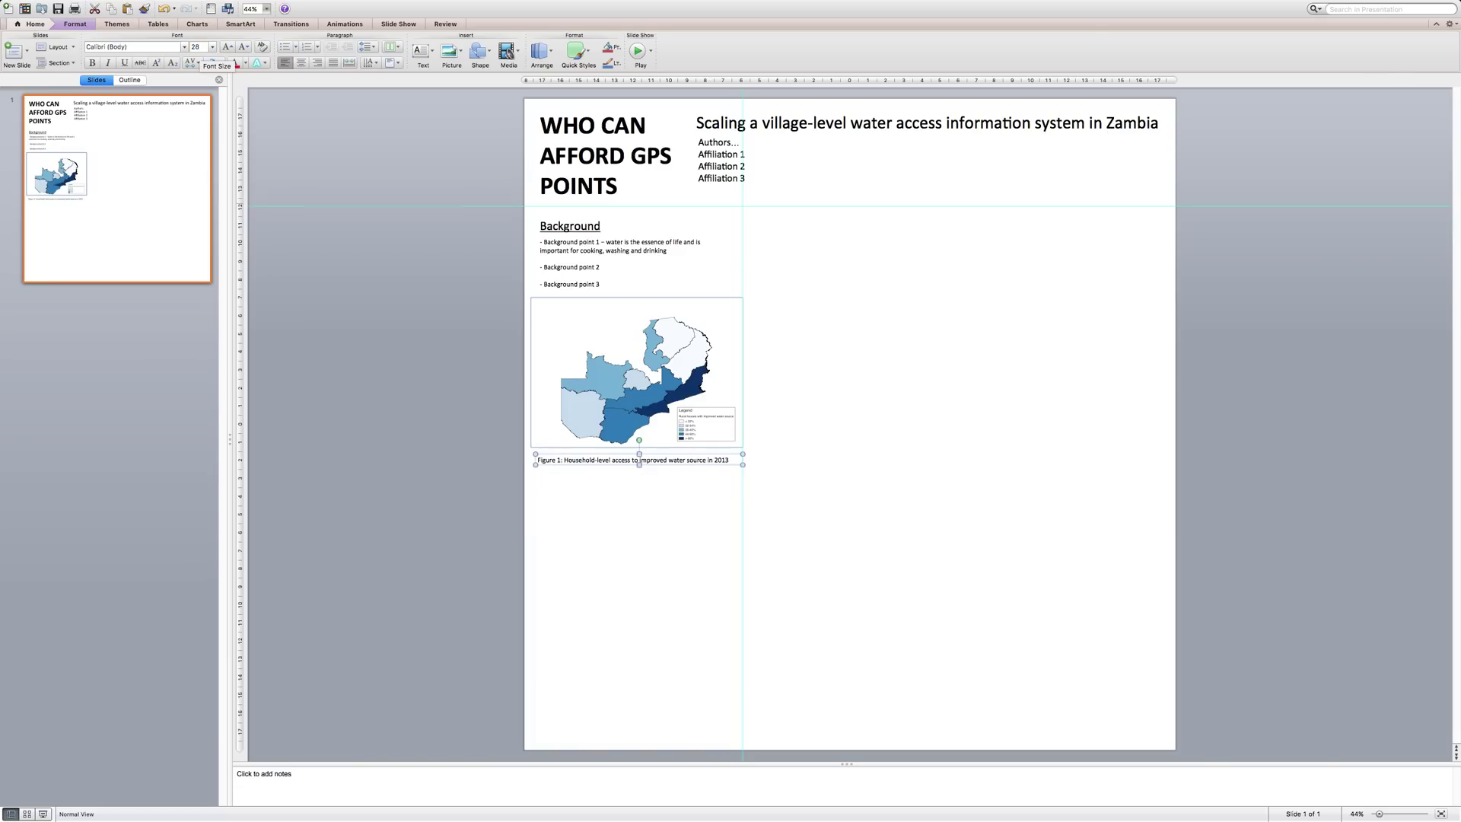
left_click_drag(577, 452, 577, 447)
left_click(594, 501)
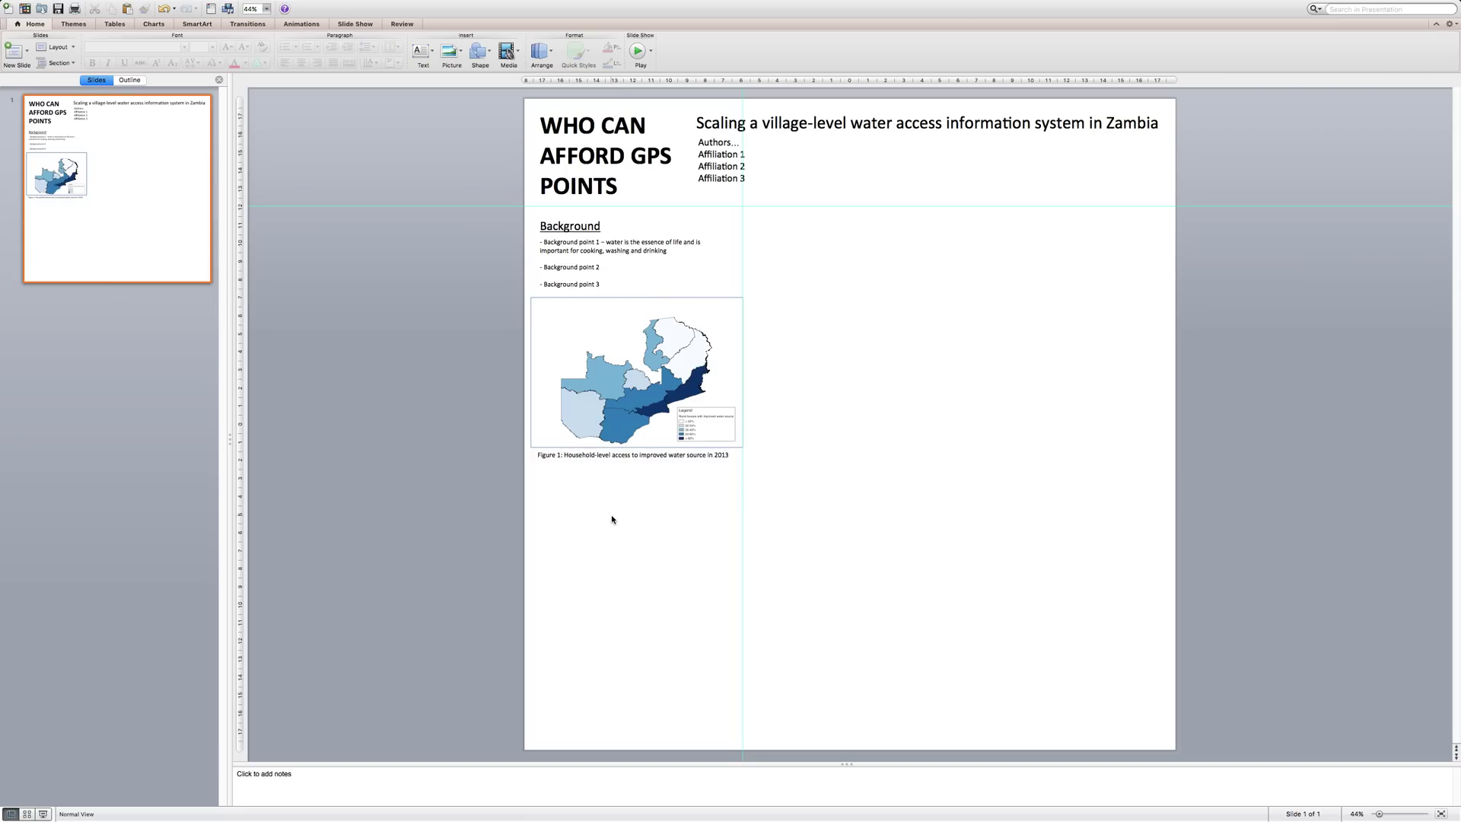
Duplicate the Background heading below the Figure 1 caption and change the copy's text to "Methods".
left_click(559, 225)
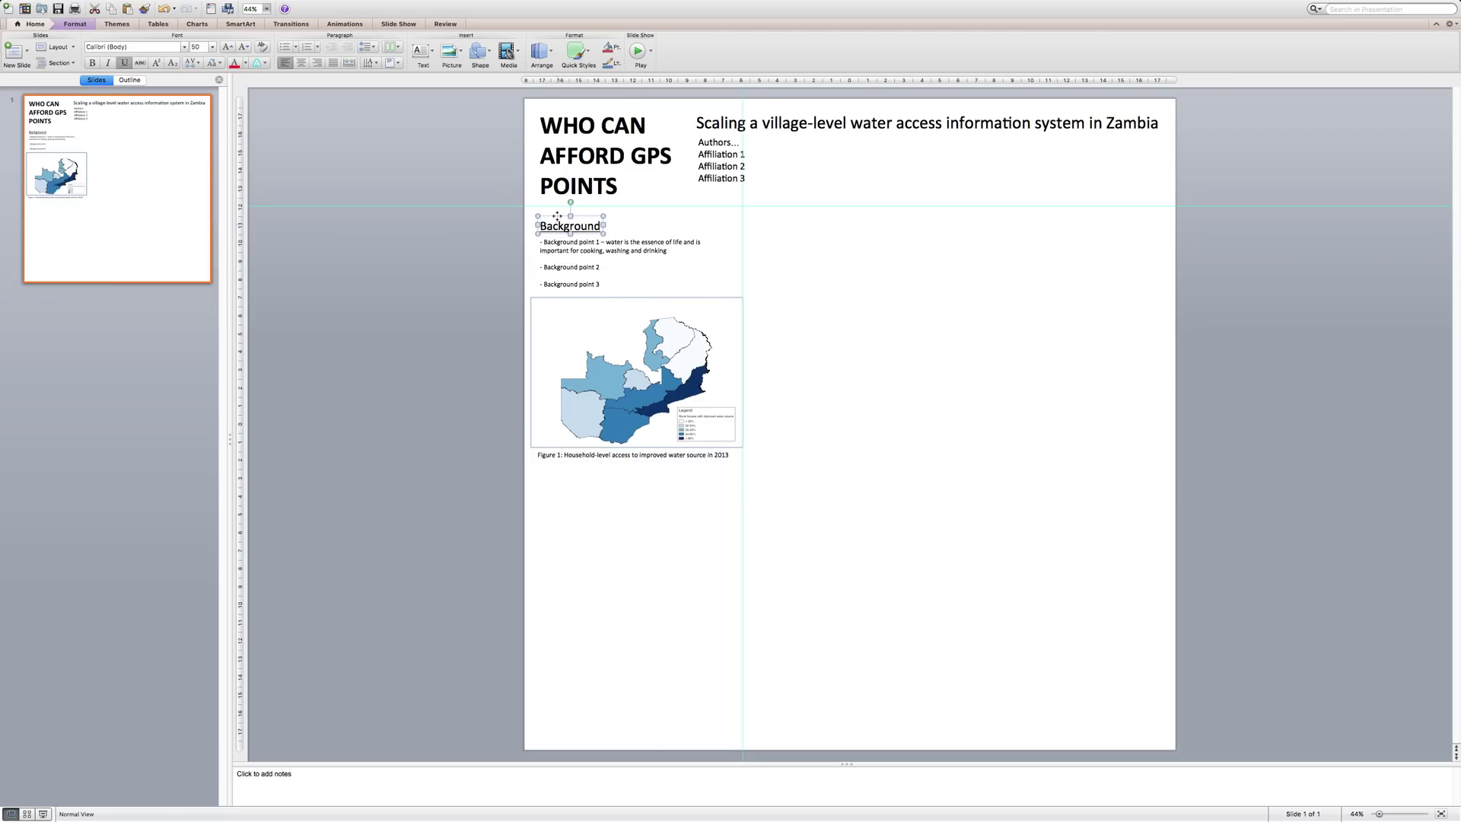
left_click_drag(579, 237, 580, 486)
left_click(579, 477)
double_click(579, 478)
type("Methods")
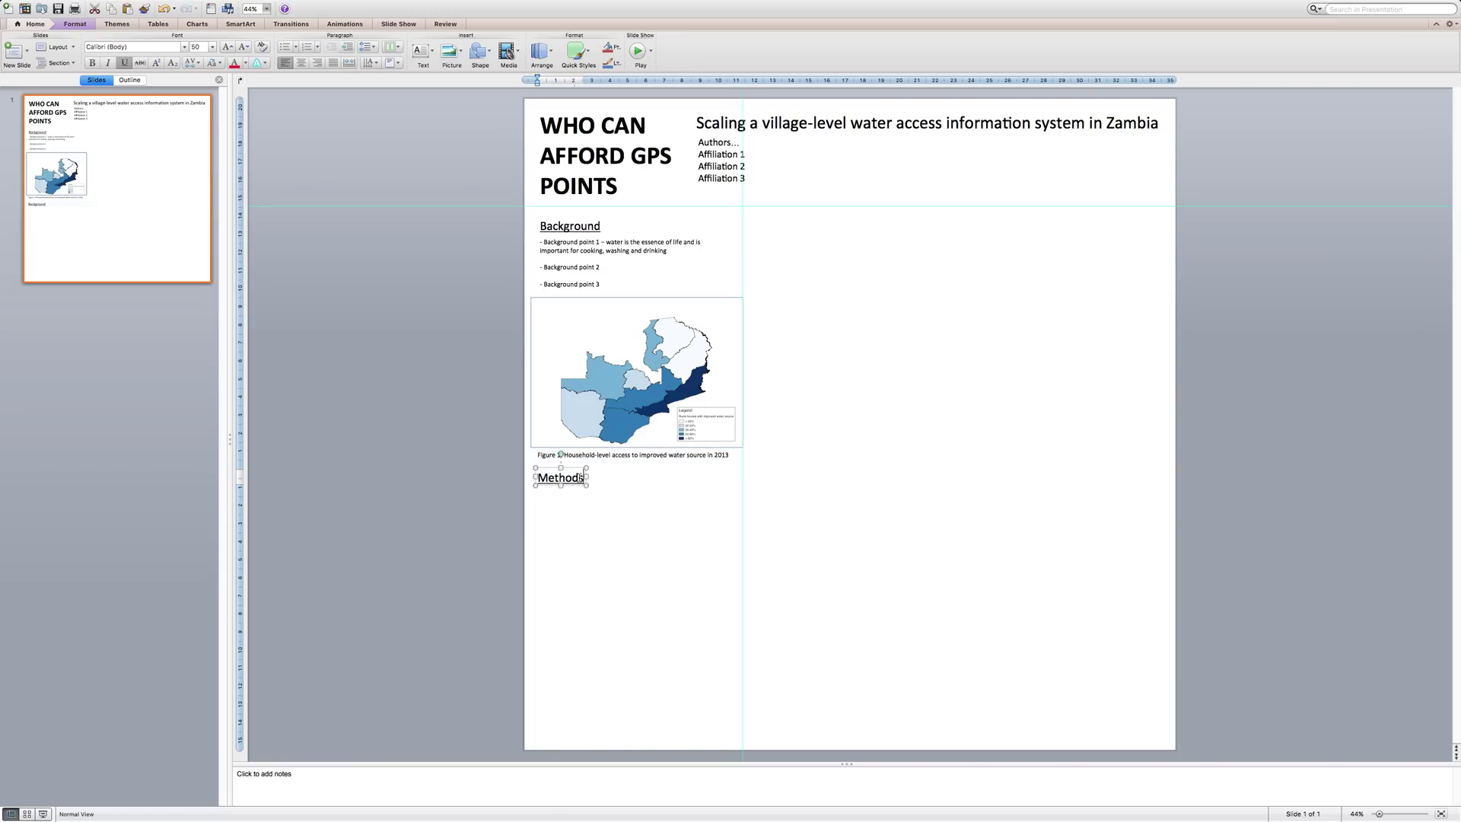
Duplicate the Background points text box and place the copy directly under the Methods heading.
left_click(564, 266)
left_click(561, 236)
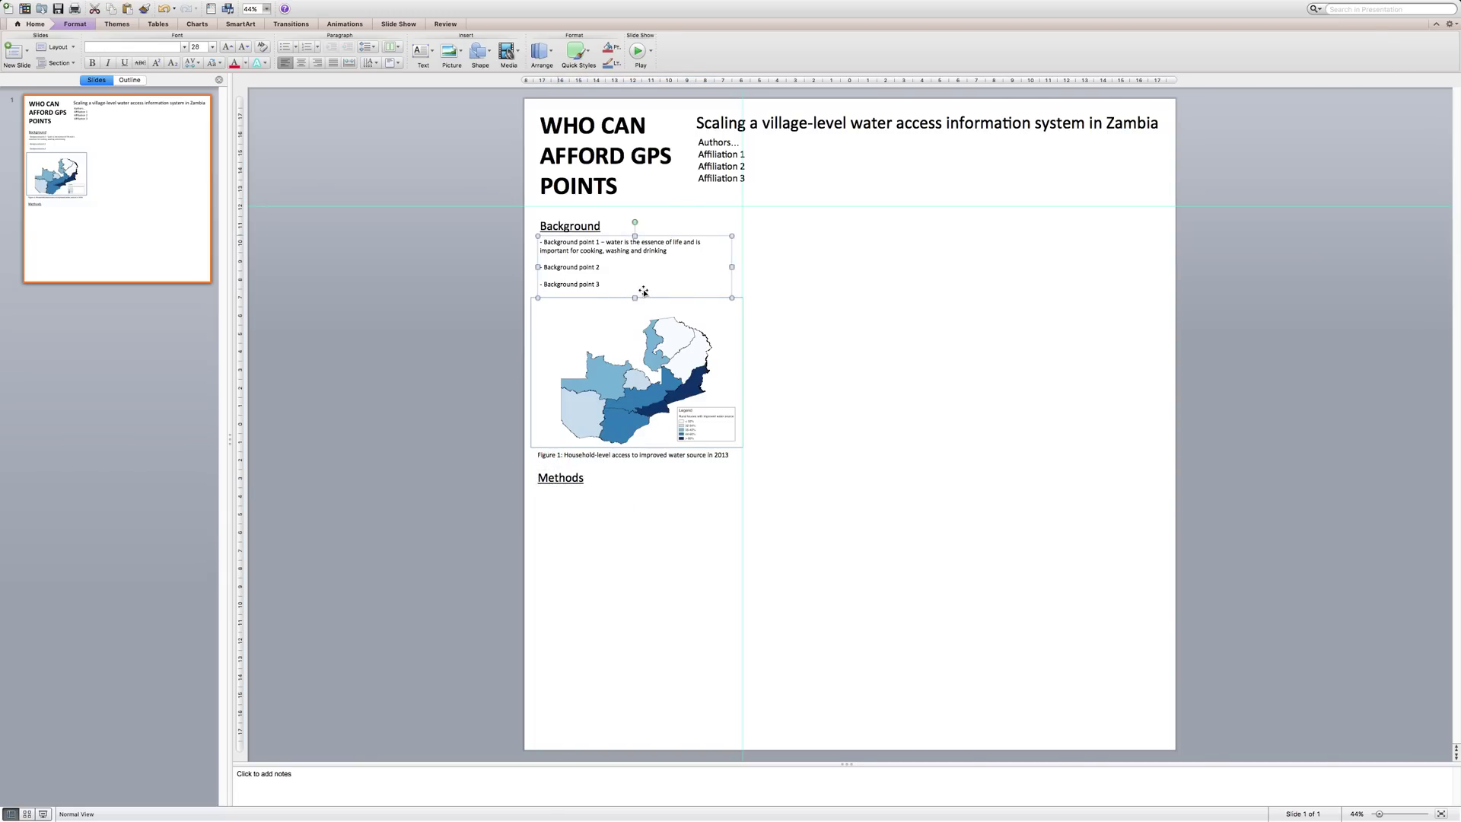
key("super+d")
left_click_drag(673, 305, 560, 484)
Rewrite the three copied points under Methods as "Method point 1", "Method point 2" and "Method point 3".
left_click(556, 489)
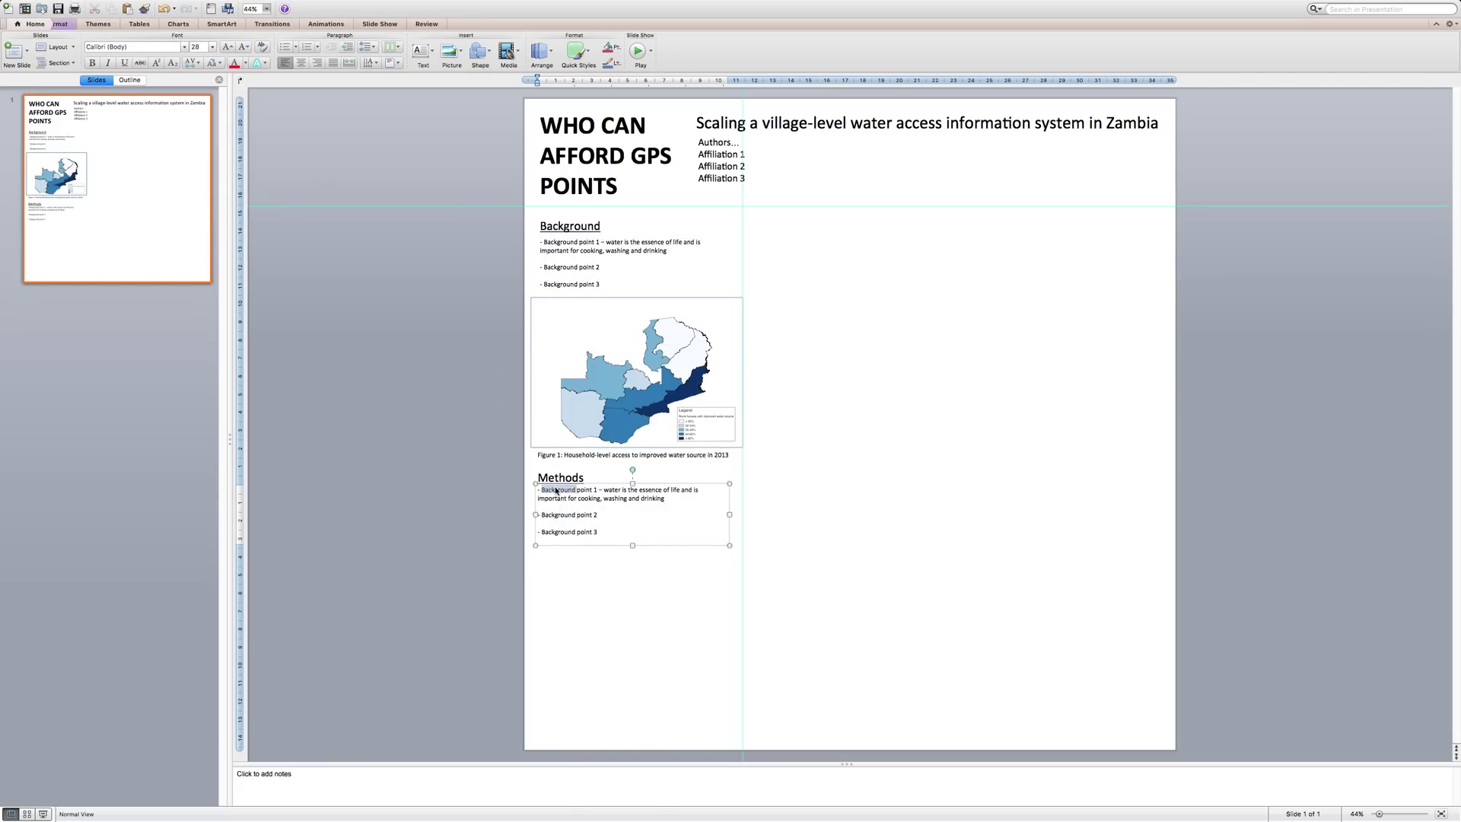
triple_click(557, 499)
left_click(544, 490)
left_click_drag(544, 490, 692, 501)
type("Method point 1")
double_click(555, 507)
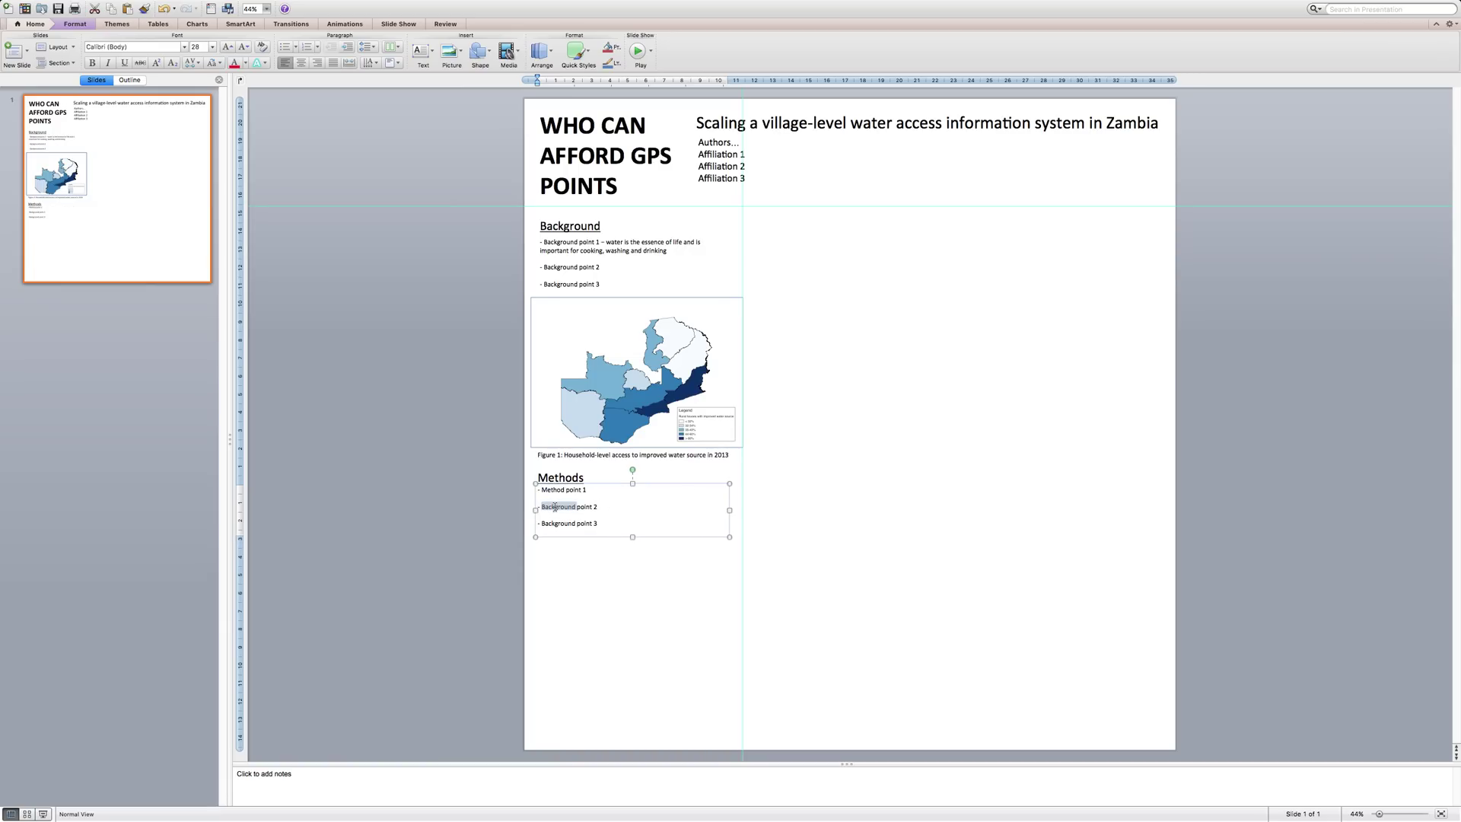
type("Method")
double_click(556, 523)
type("Method")
key("Up")
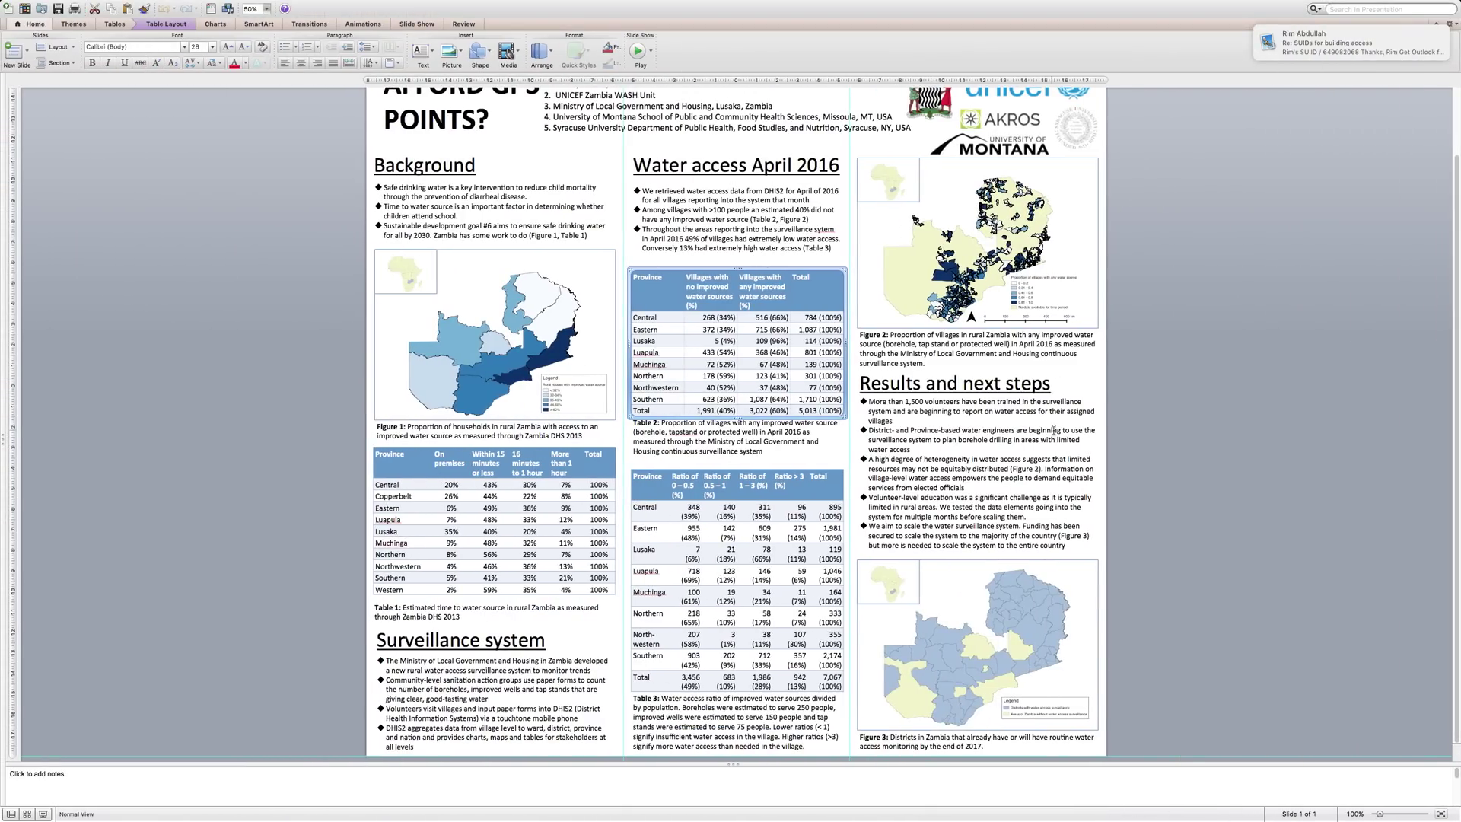
Examine how the finished poster arranges its section headings, tables, maps, captions and logos.
scroll(1055, 430, "up", 3)
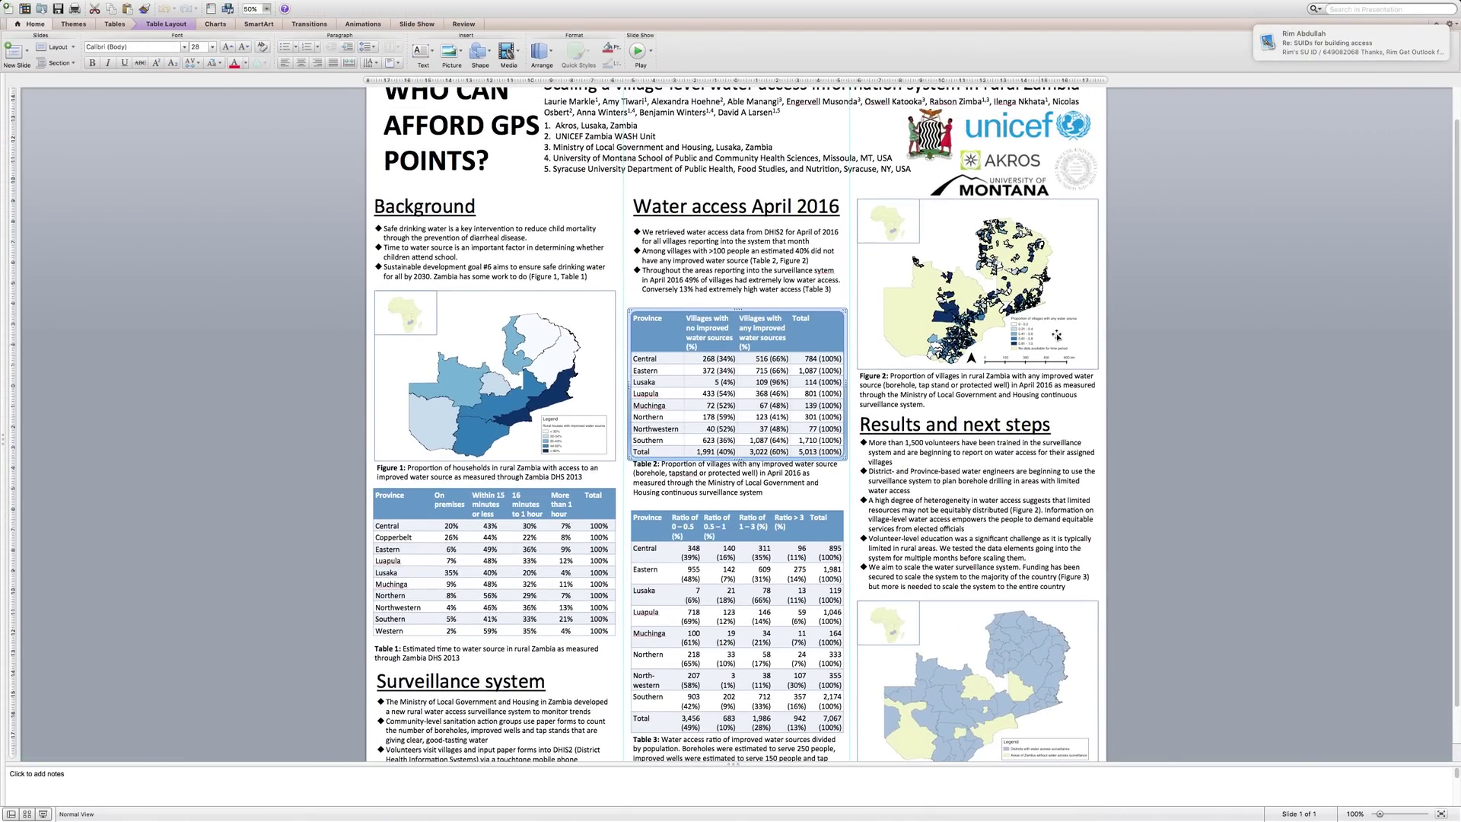
scroll(958, 272, "up", 3)
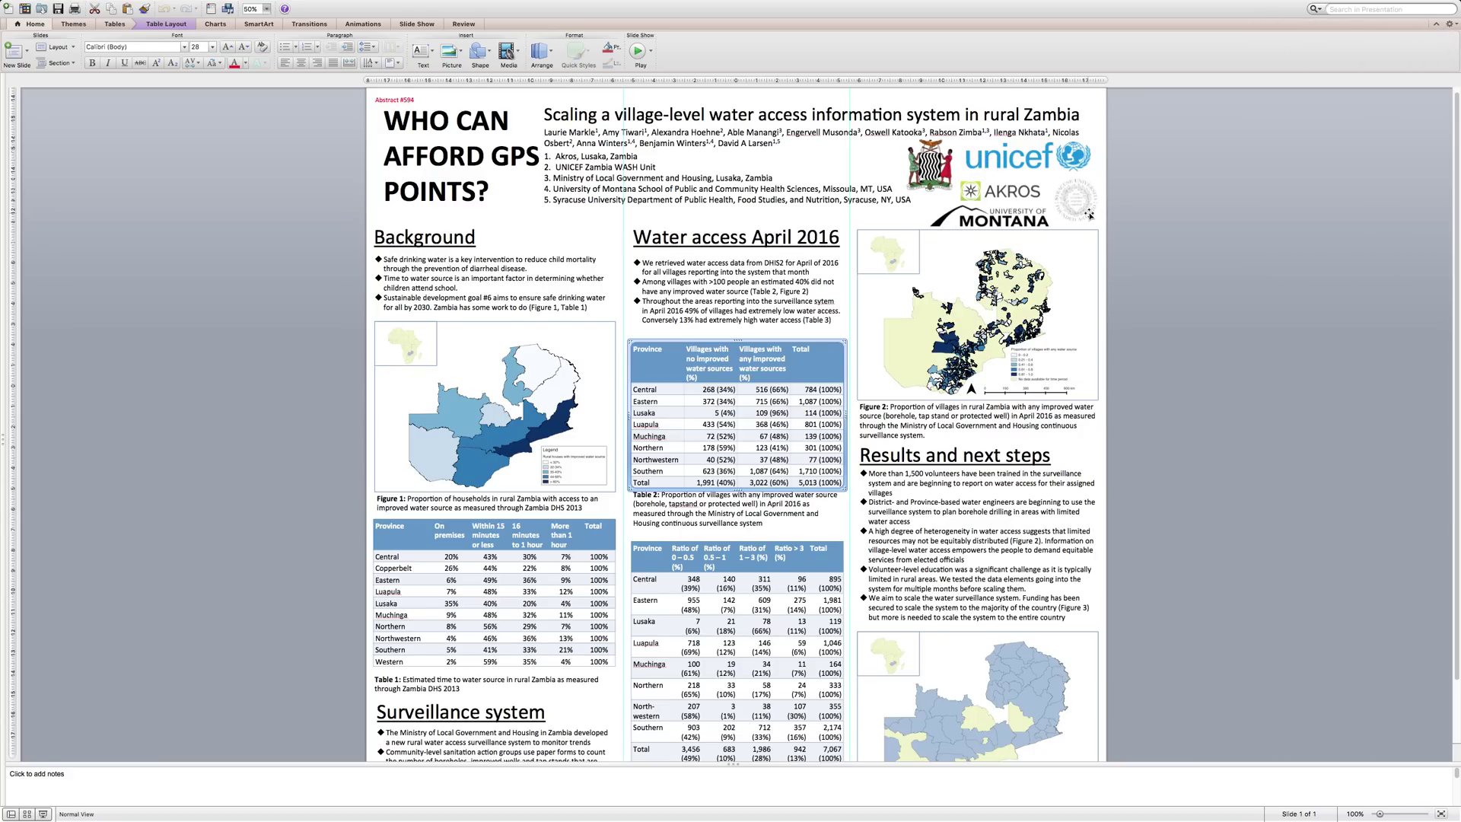
scroll(1152, 407, "down", 2)
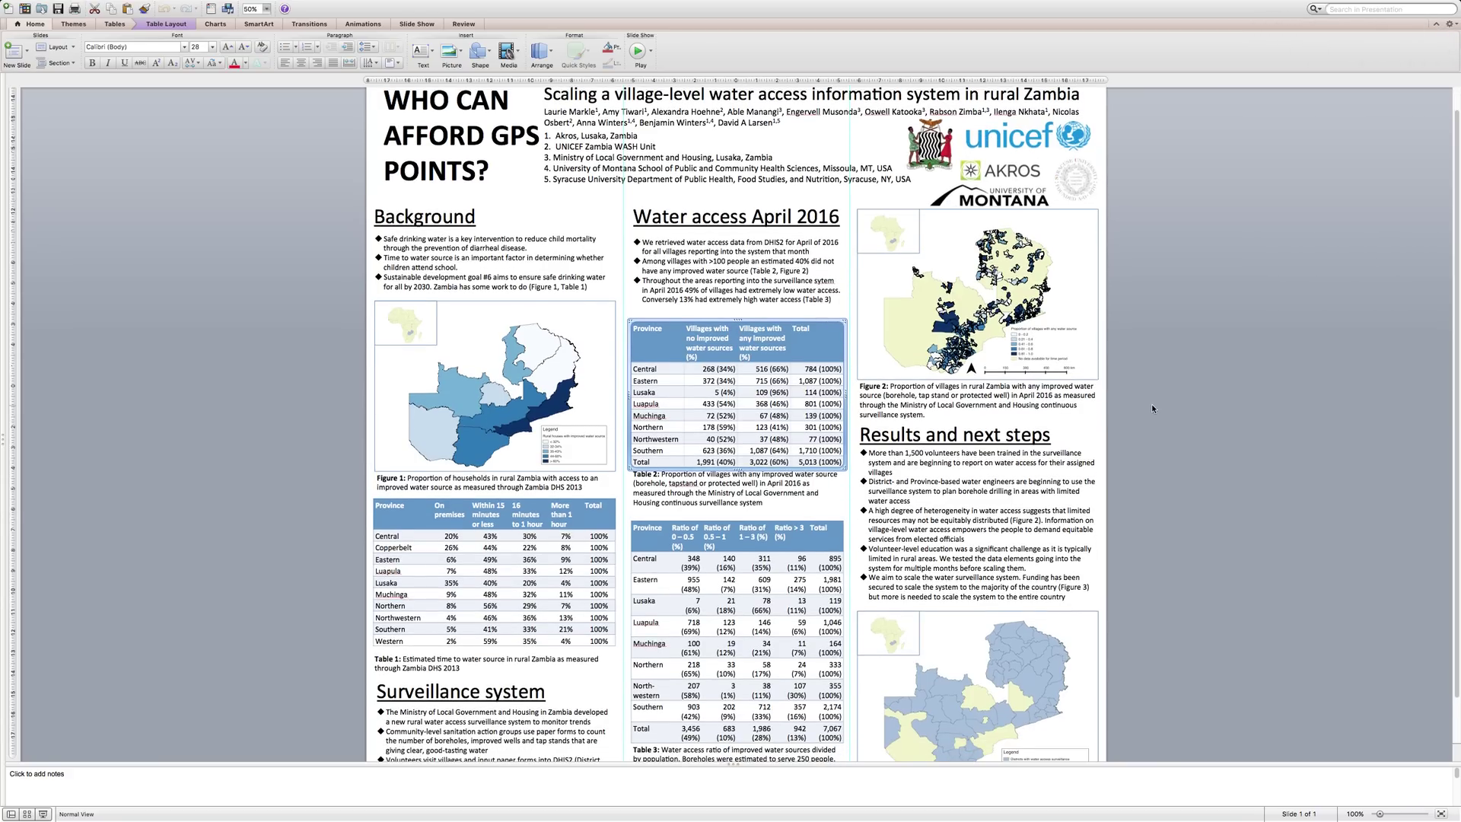
scroll(1152, 409, "down", 5)
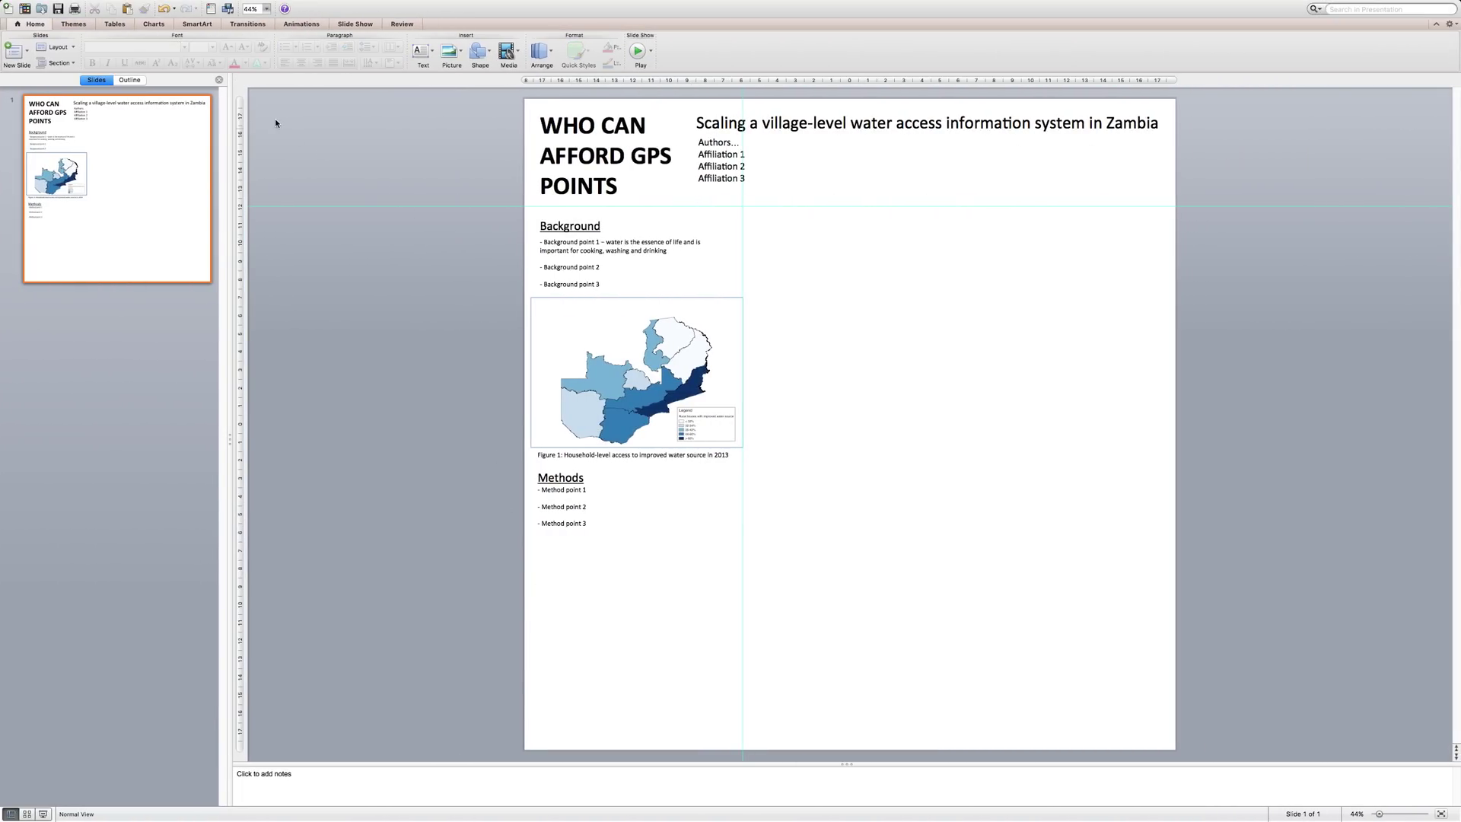
left_click(114, 26)
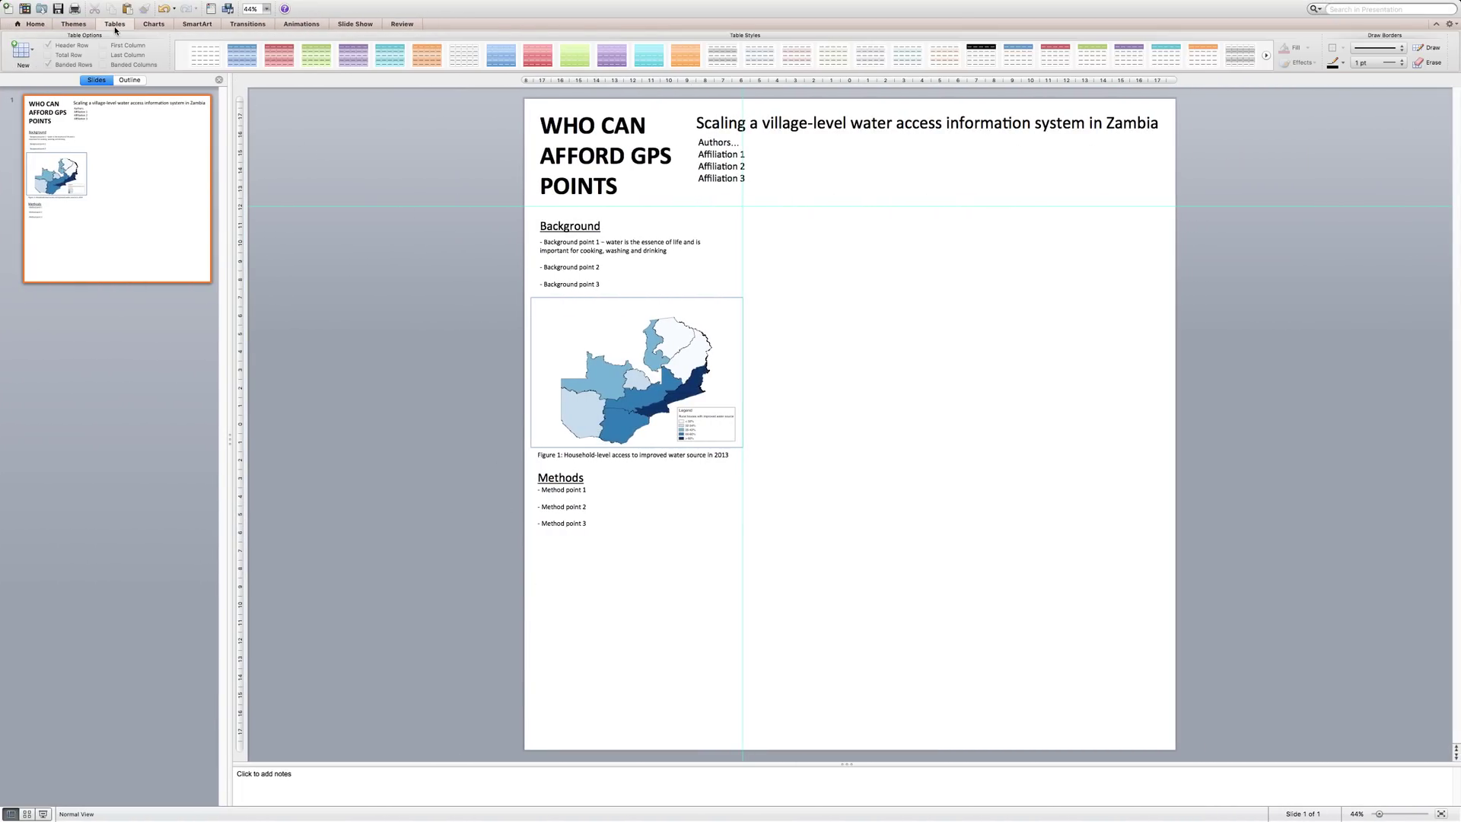
left_click(31, 51)
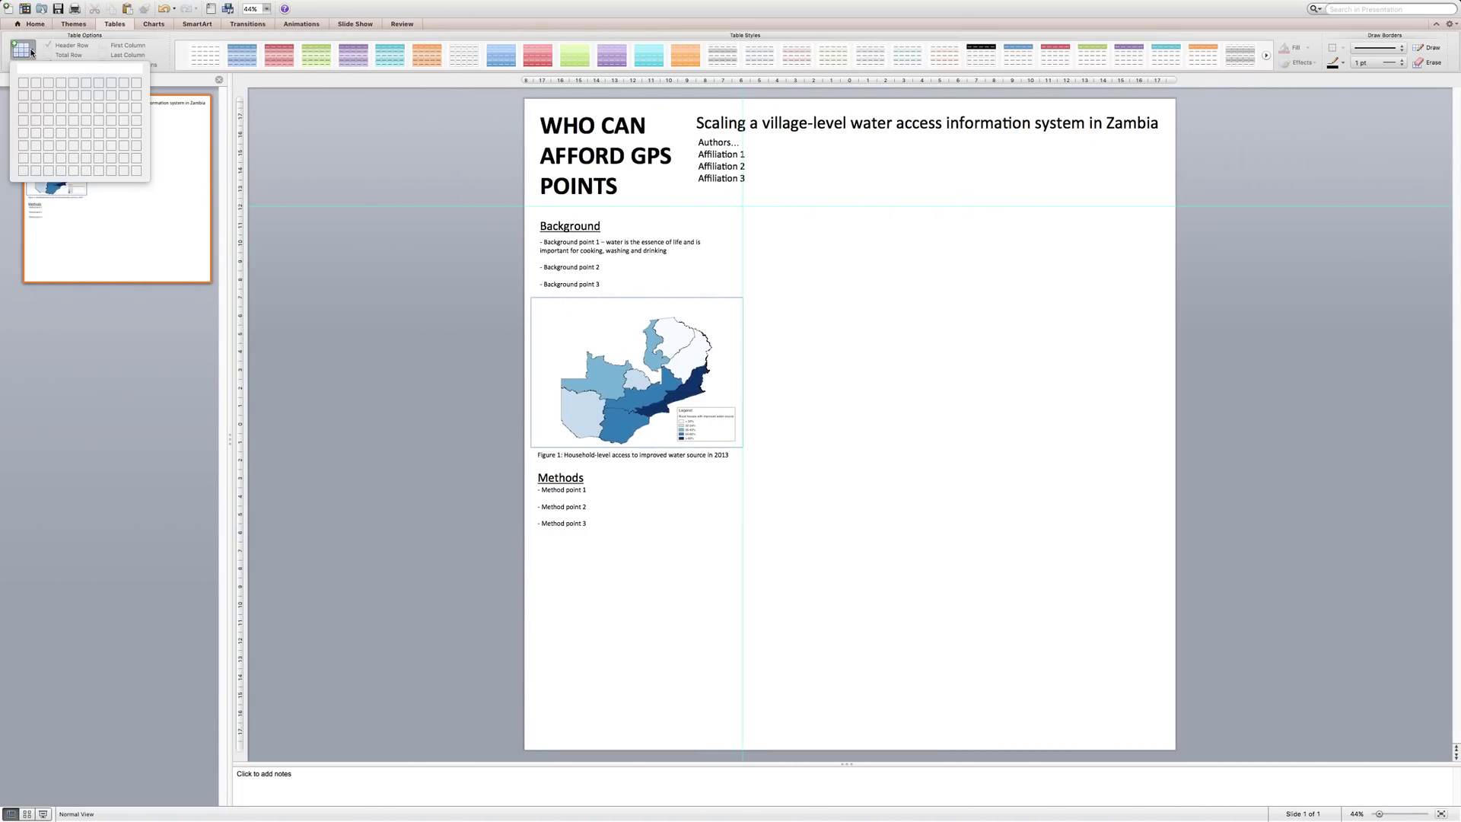
left_click(84, 84)
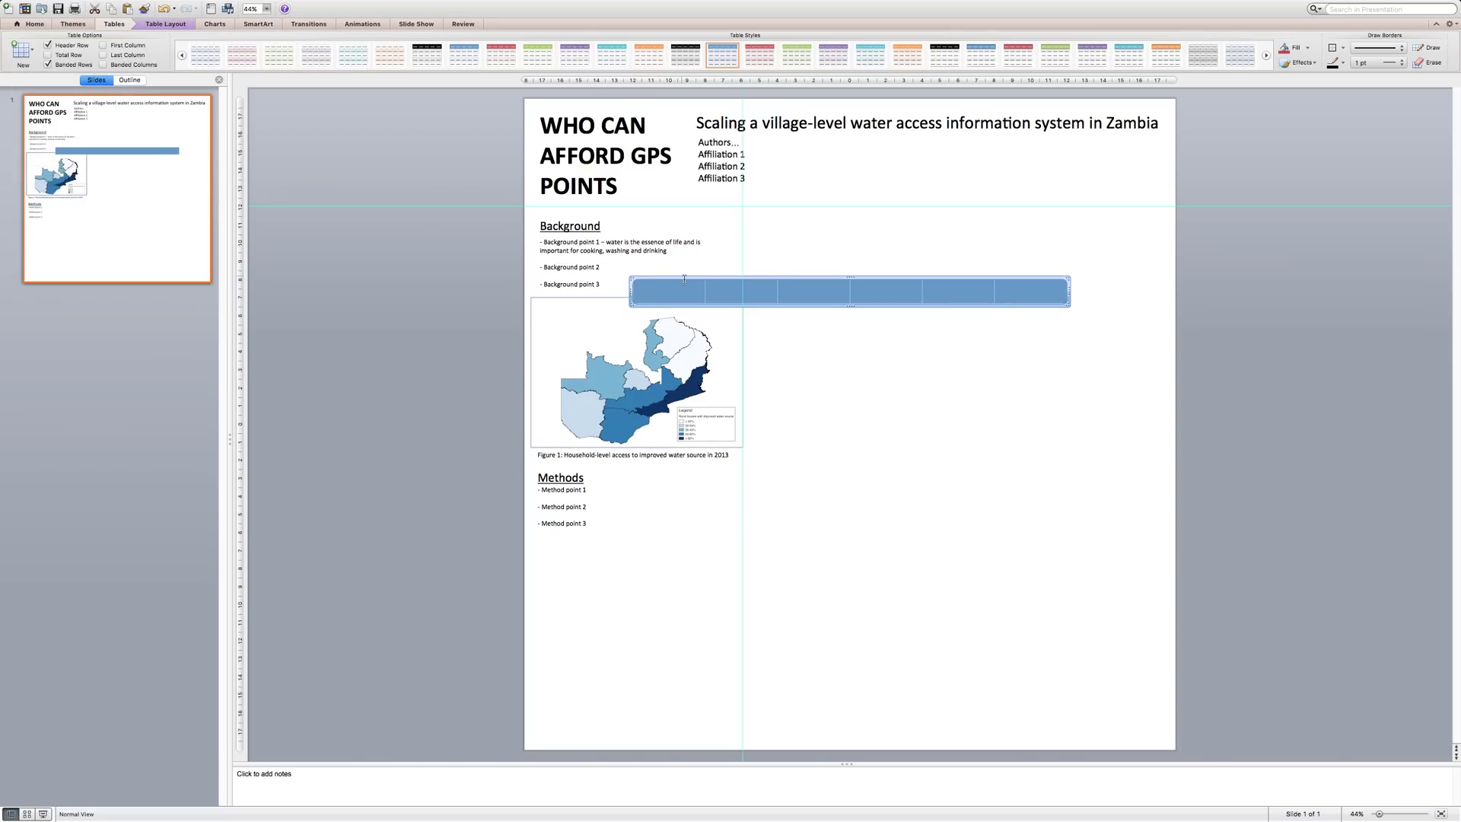
key("cmd+z")
Insert a three-column, one-row table, move it below the Method points and resize it to end at the vertical guide.
left_click(33, 49)
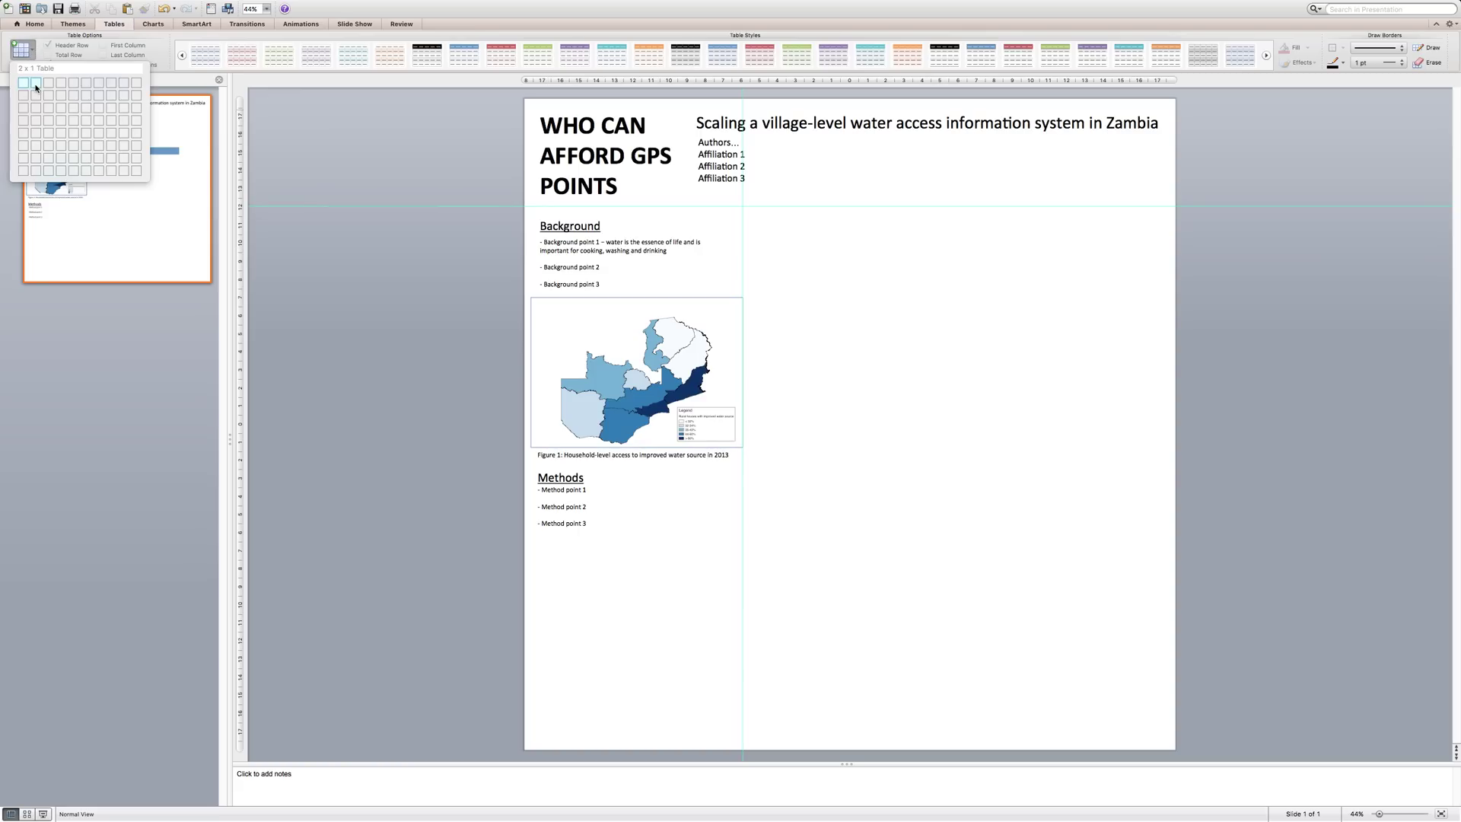
left_click(48, 83)
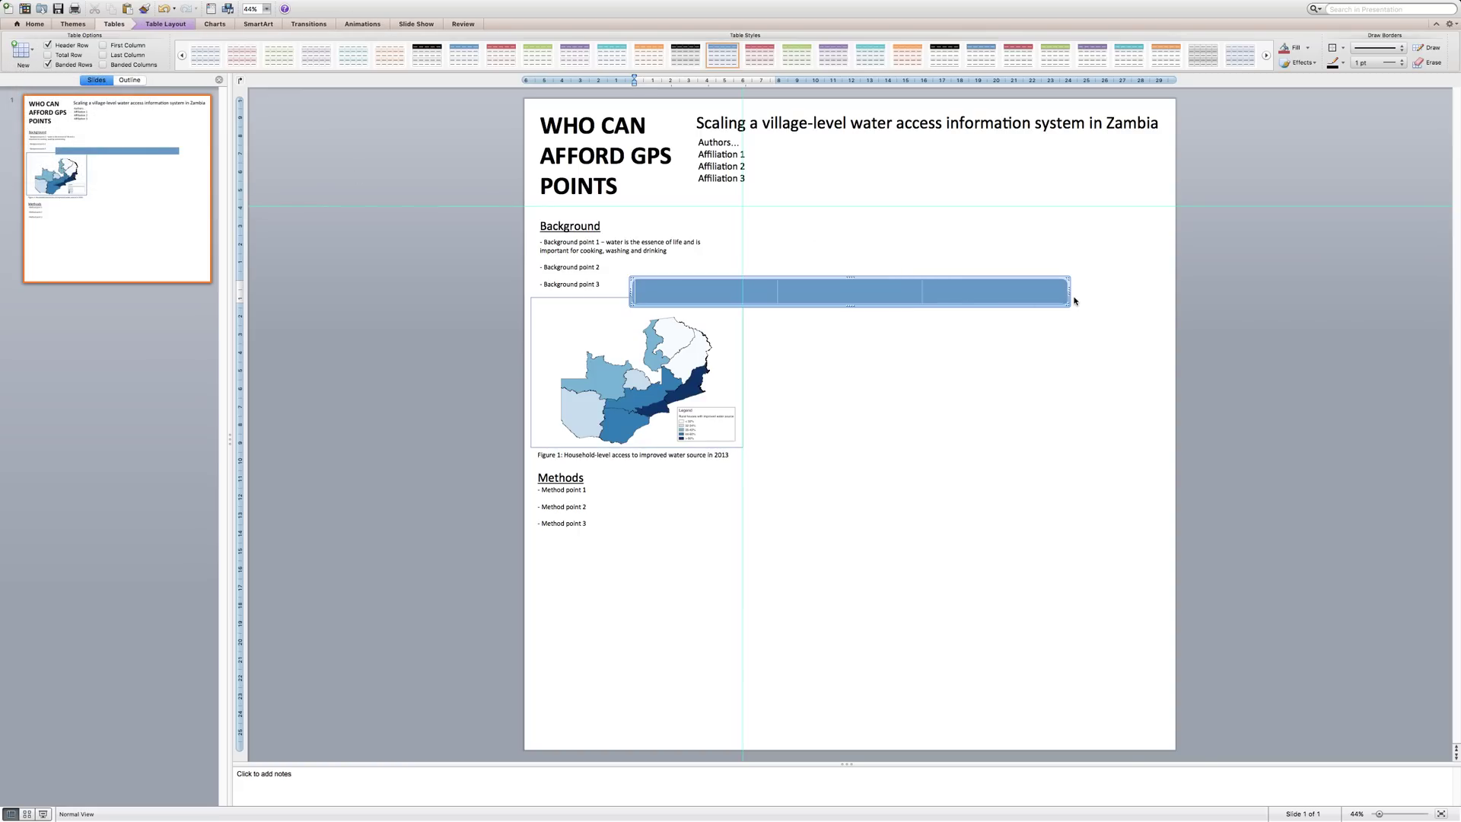
left_click_drag(721, 270, 618, 536)
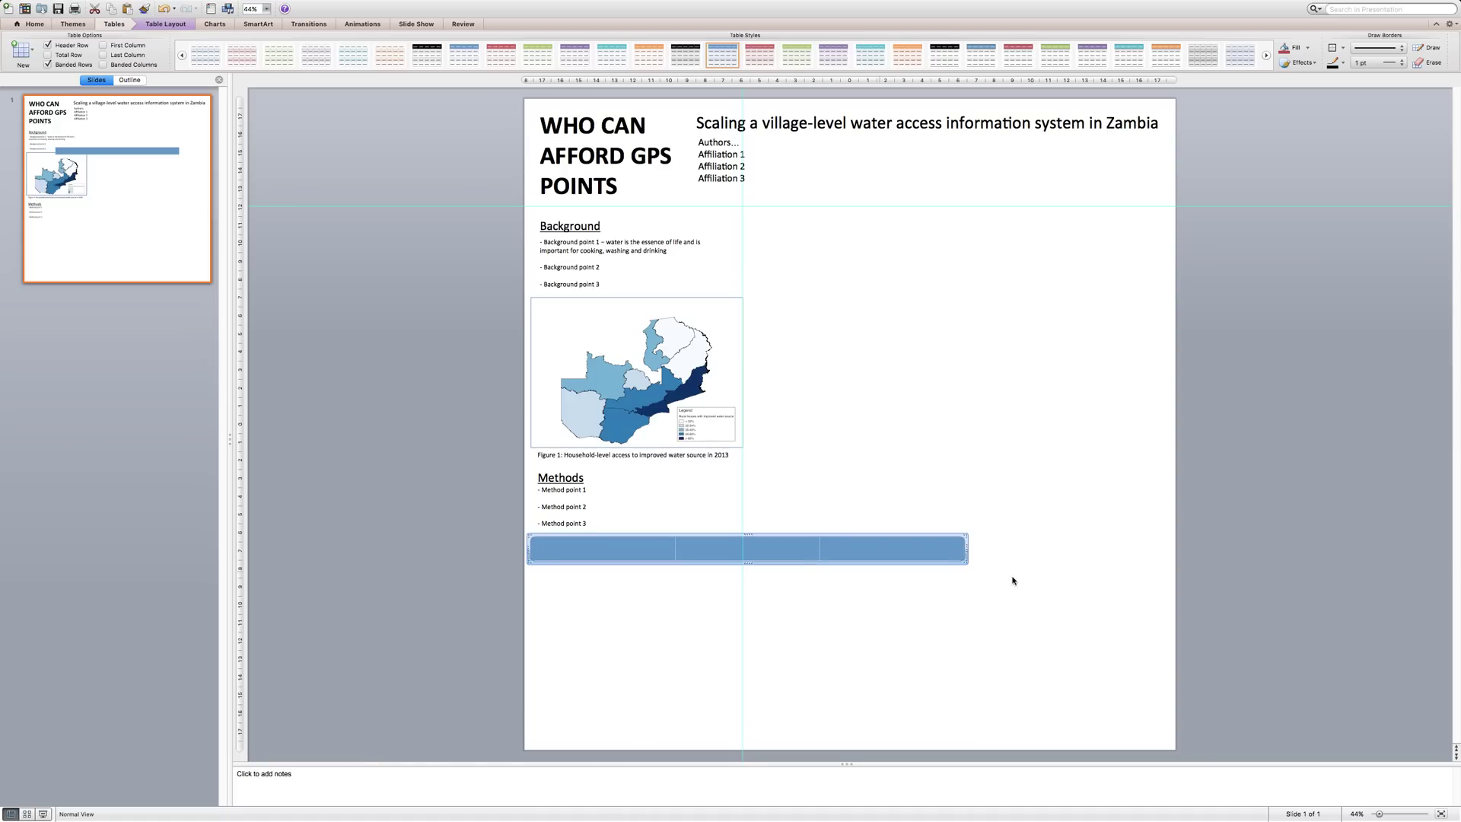
left_click_drag(964, 562, 742, 603)
Fill the table's header cells with "Province", "Water access" and "%", and add a second row.
left_click(570, 560)
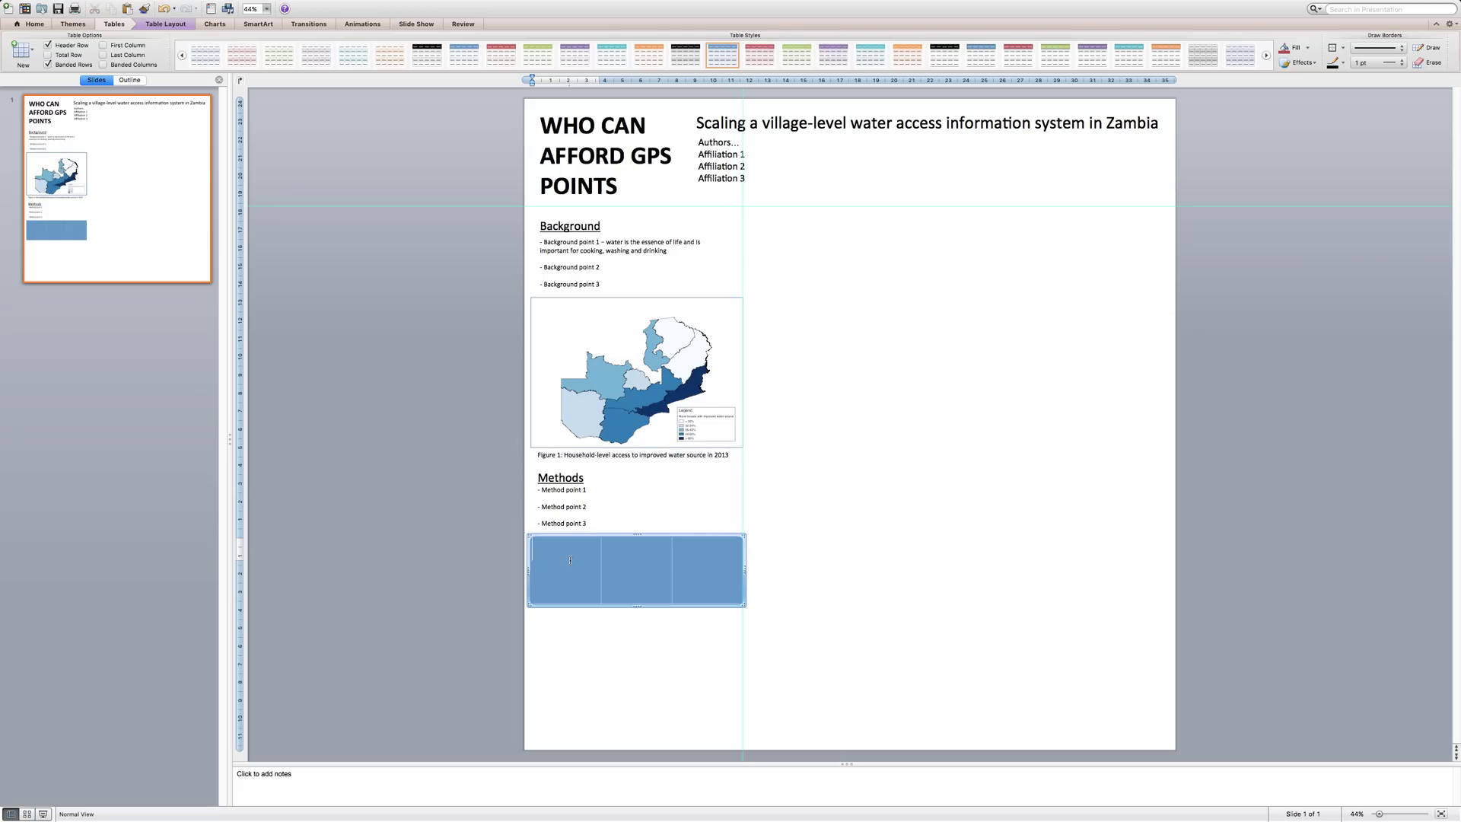
key("Tab")
type("Water access")
key("Tab")
type("%")
key("Tab")
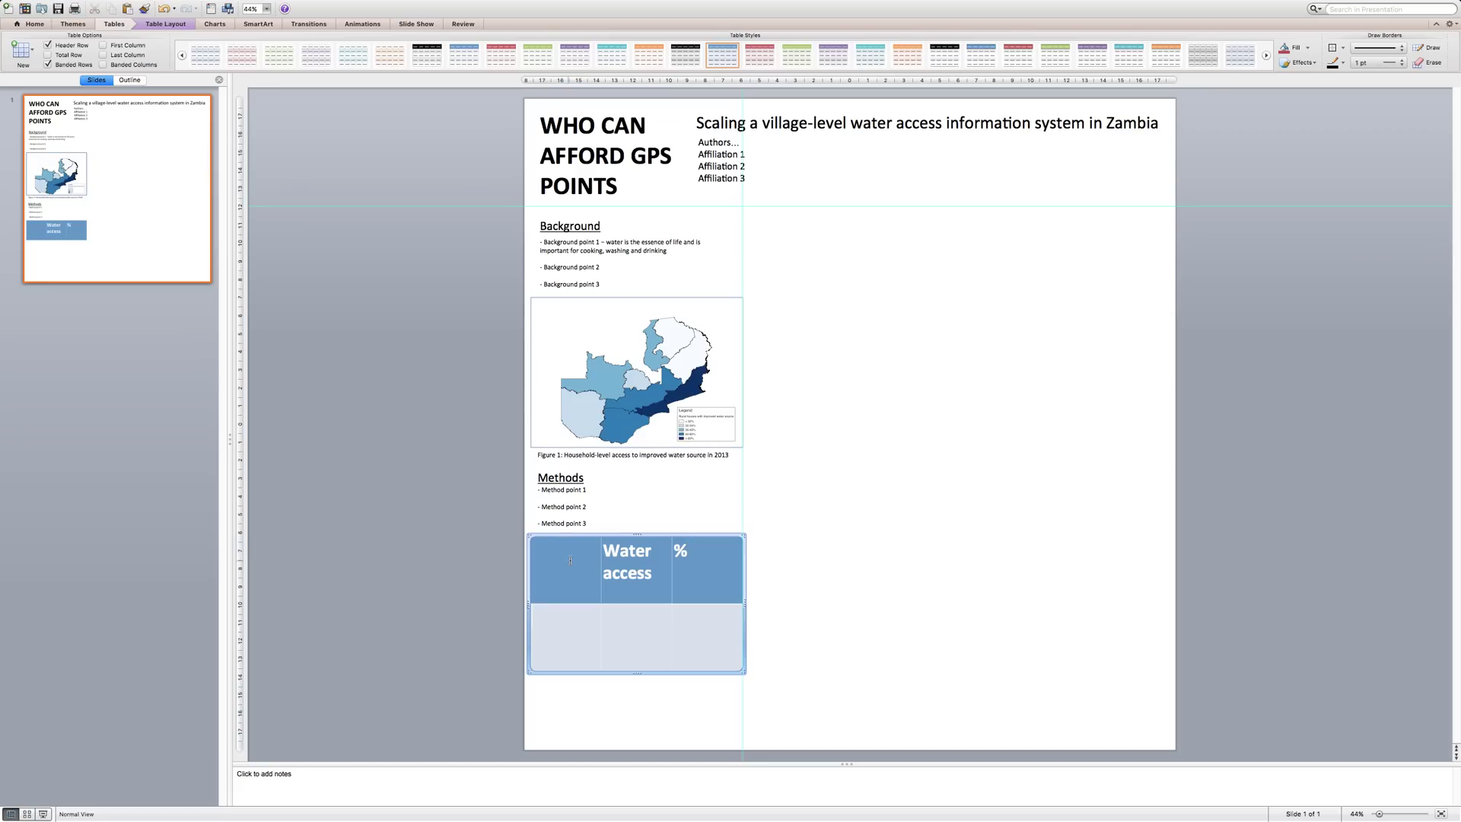
left_click(596, 557)
type("Province")
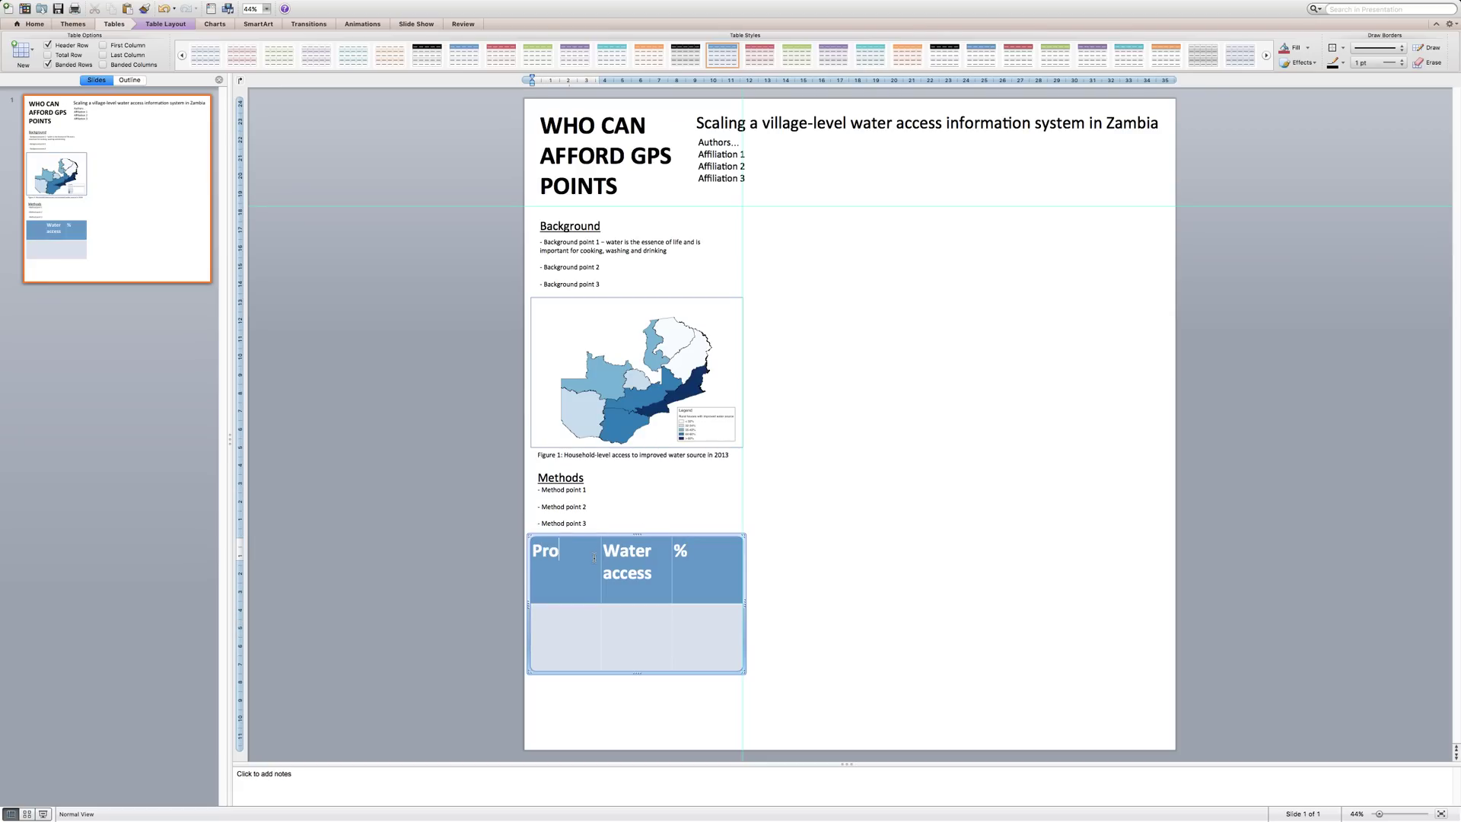
Set the font size of the whole table to 28.
left_click(531, 534)
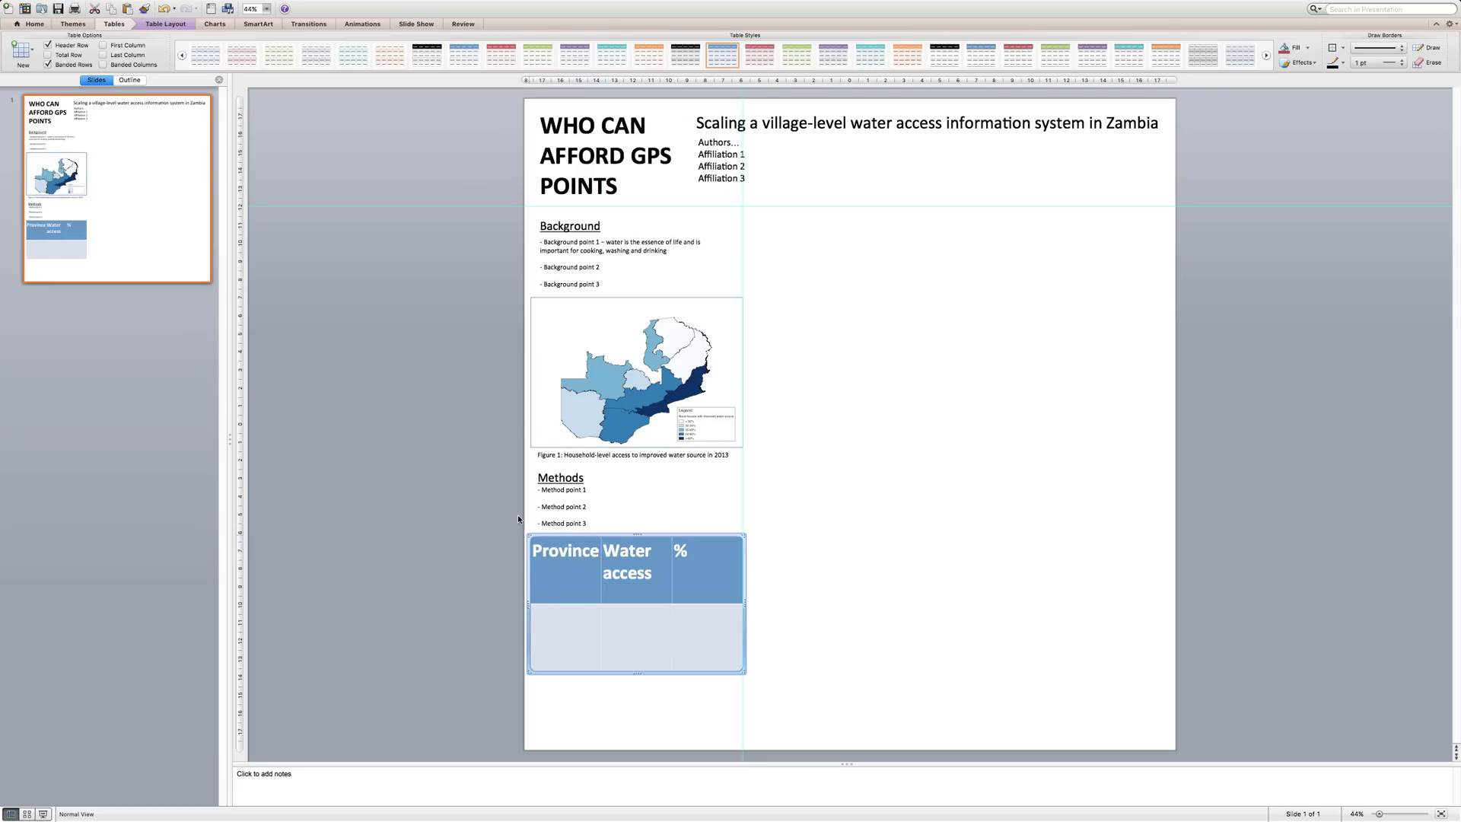
left_click(35, 25)
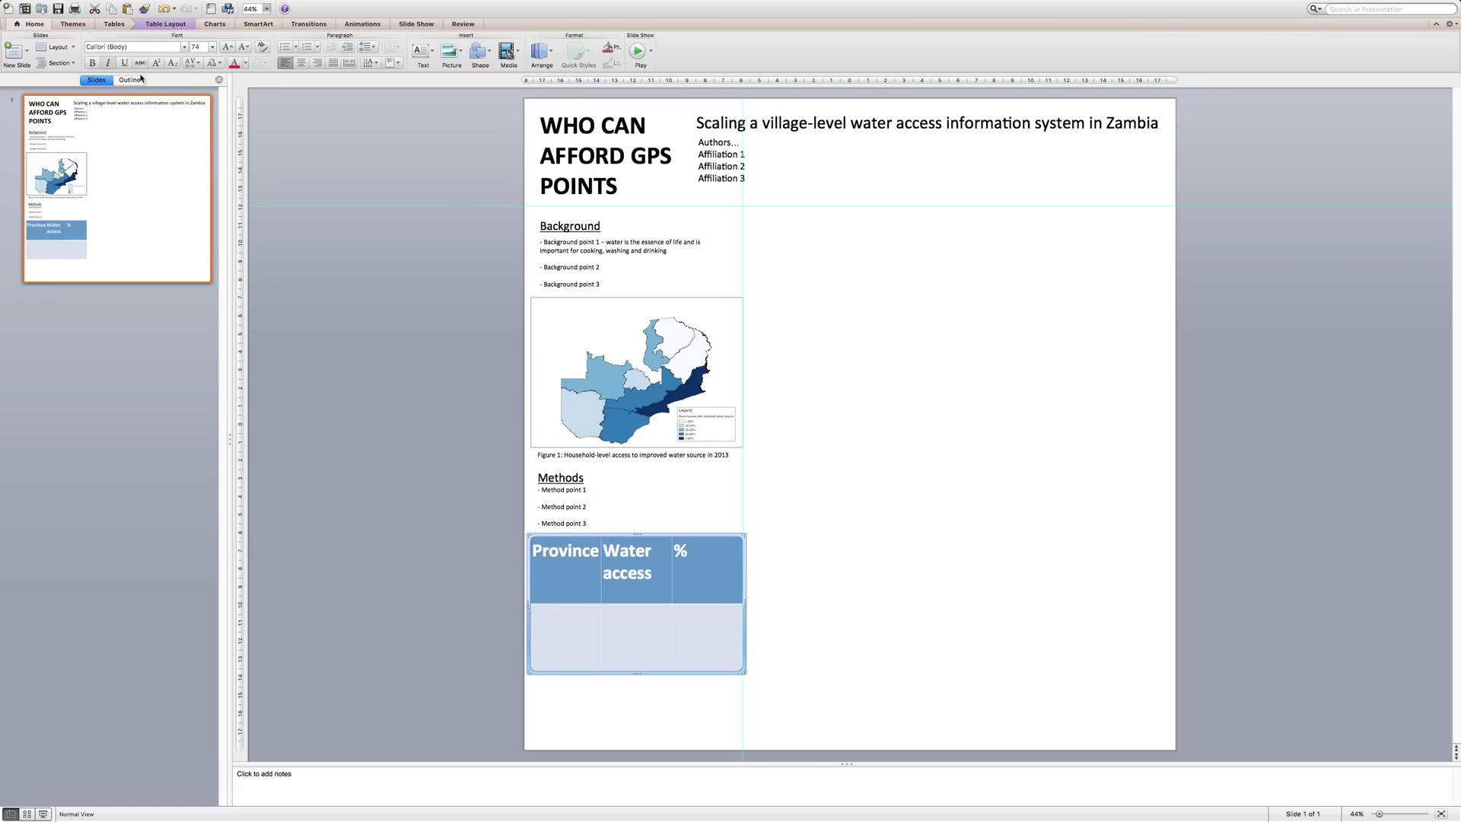
left_click(197, 47)
type("28")
key("Return")
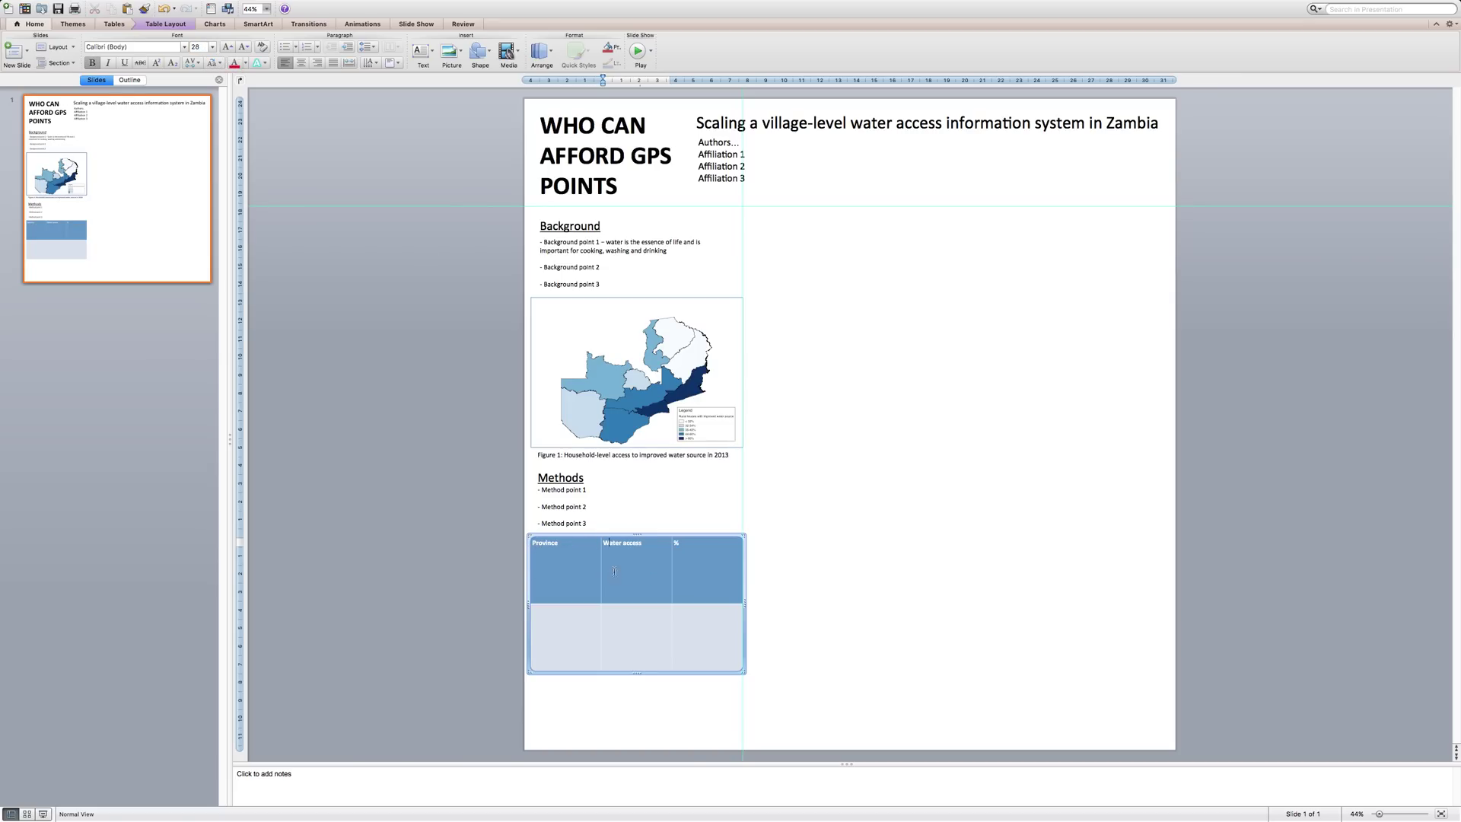
Undo the latest table edits and delete the table below the Method points.
key("super+z")
key("super+z")
key("super+z")
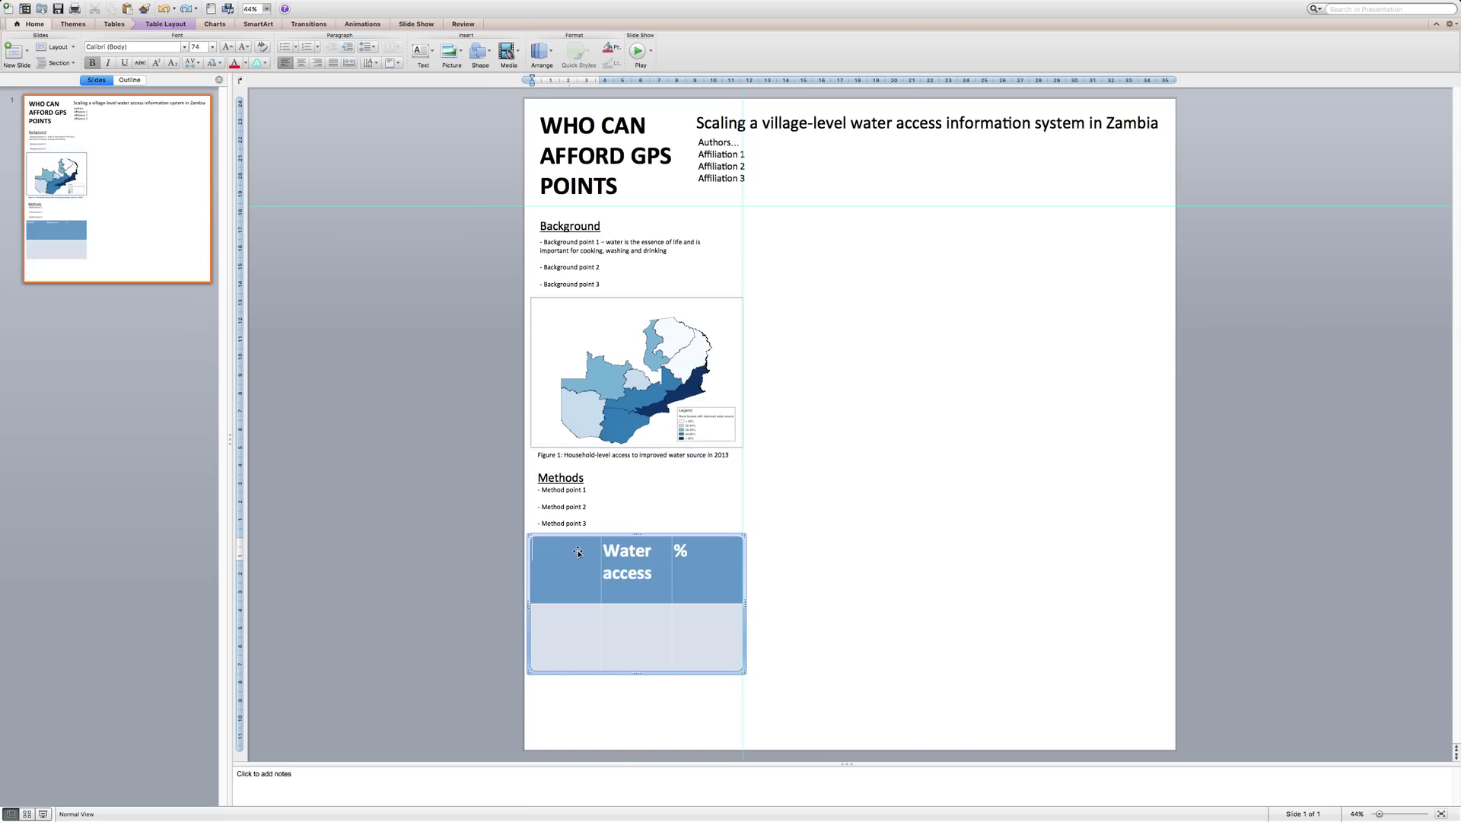
key("super+z")
left_click(531, 537)
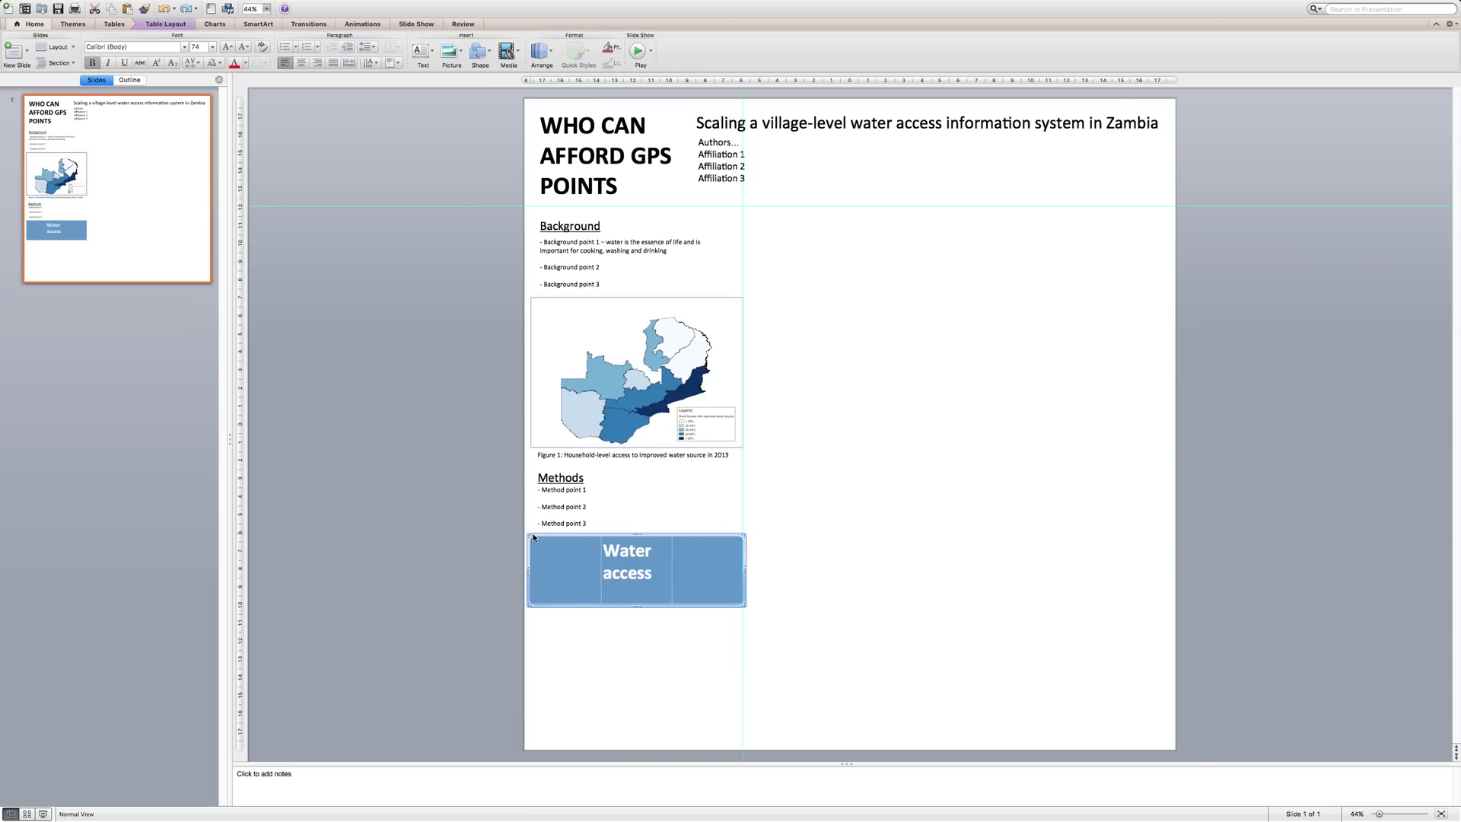
key("BackSpace")
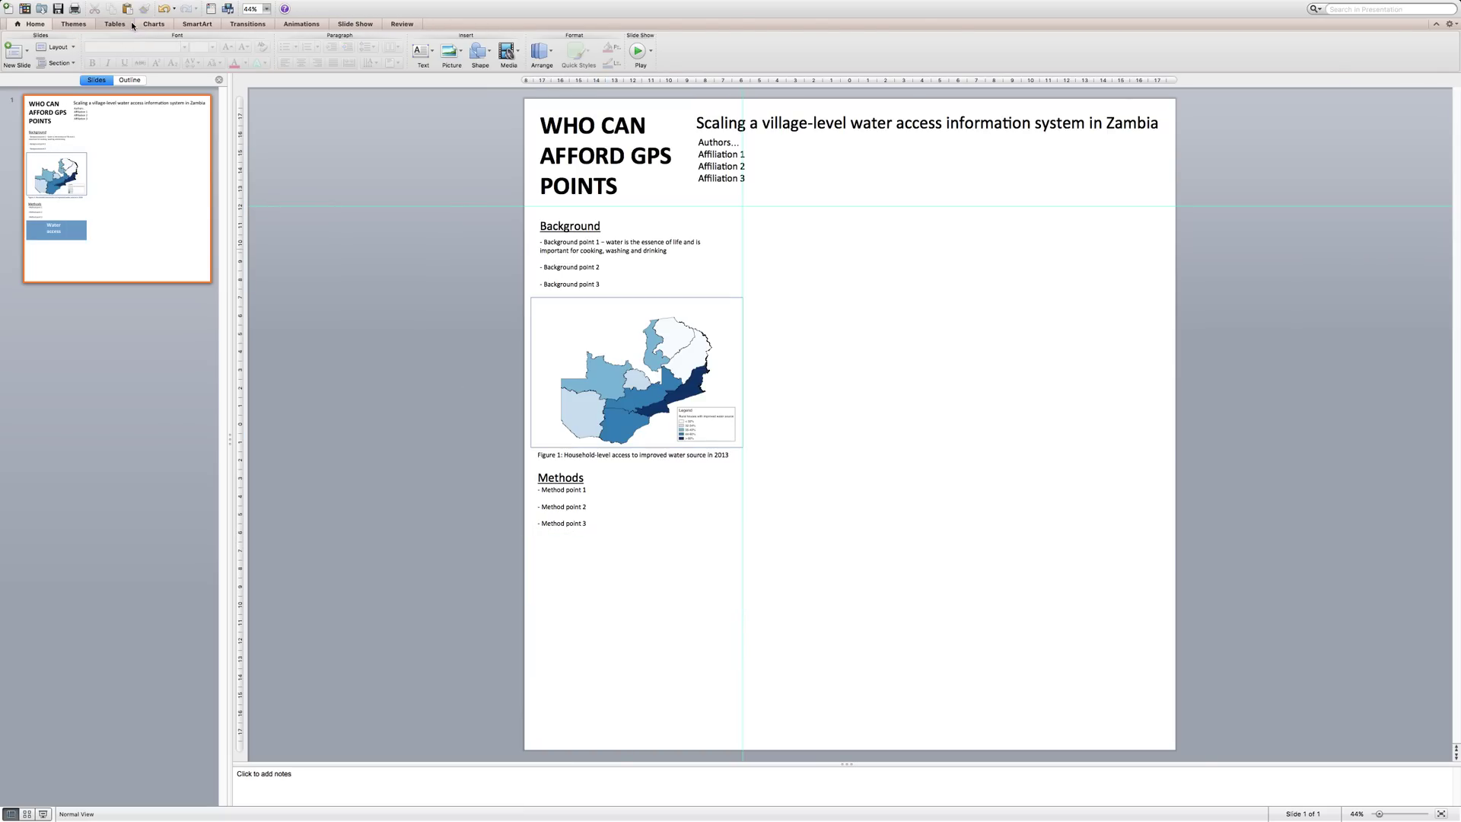
Insert a new three-column, one-row table and set its font size to 28 before entering text.
left_click(115, 24)
left_click(33, 50)
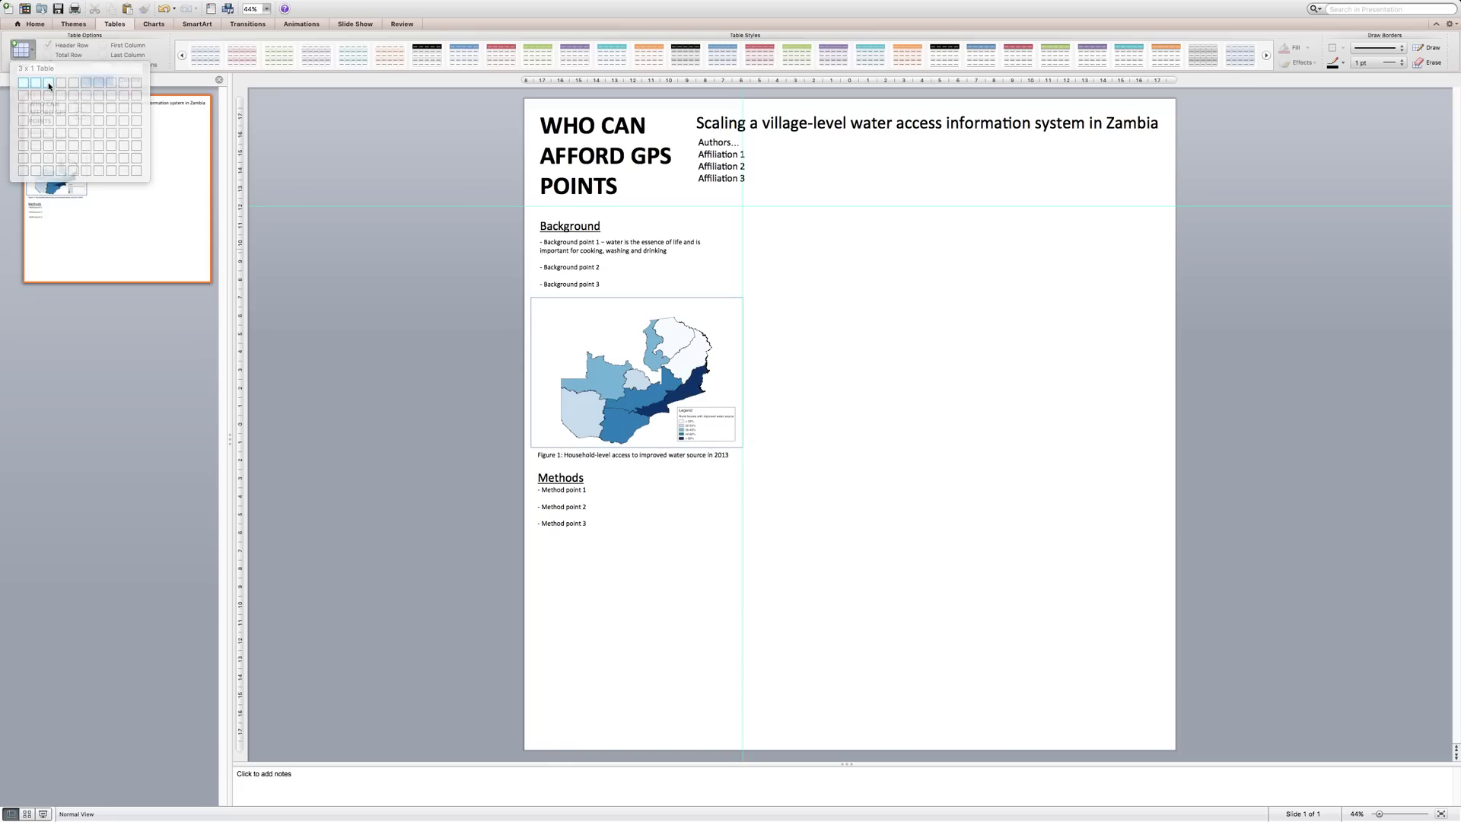
left_click(67, 73)
left_click(34, 24)
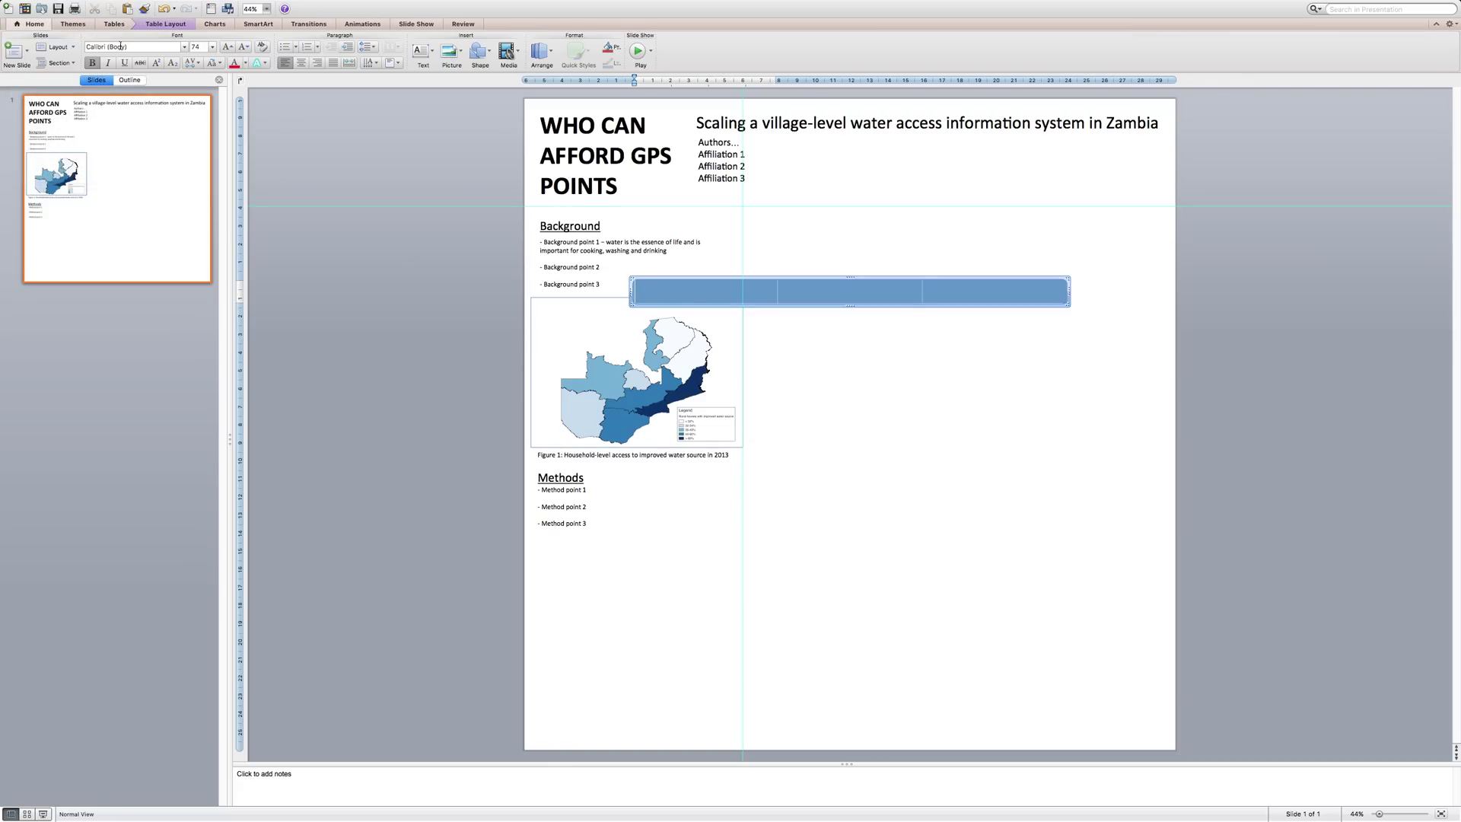
left_click(204, 47)
type("28")
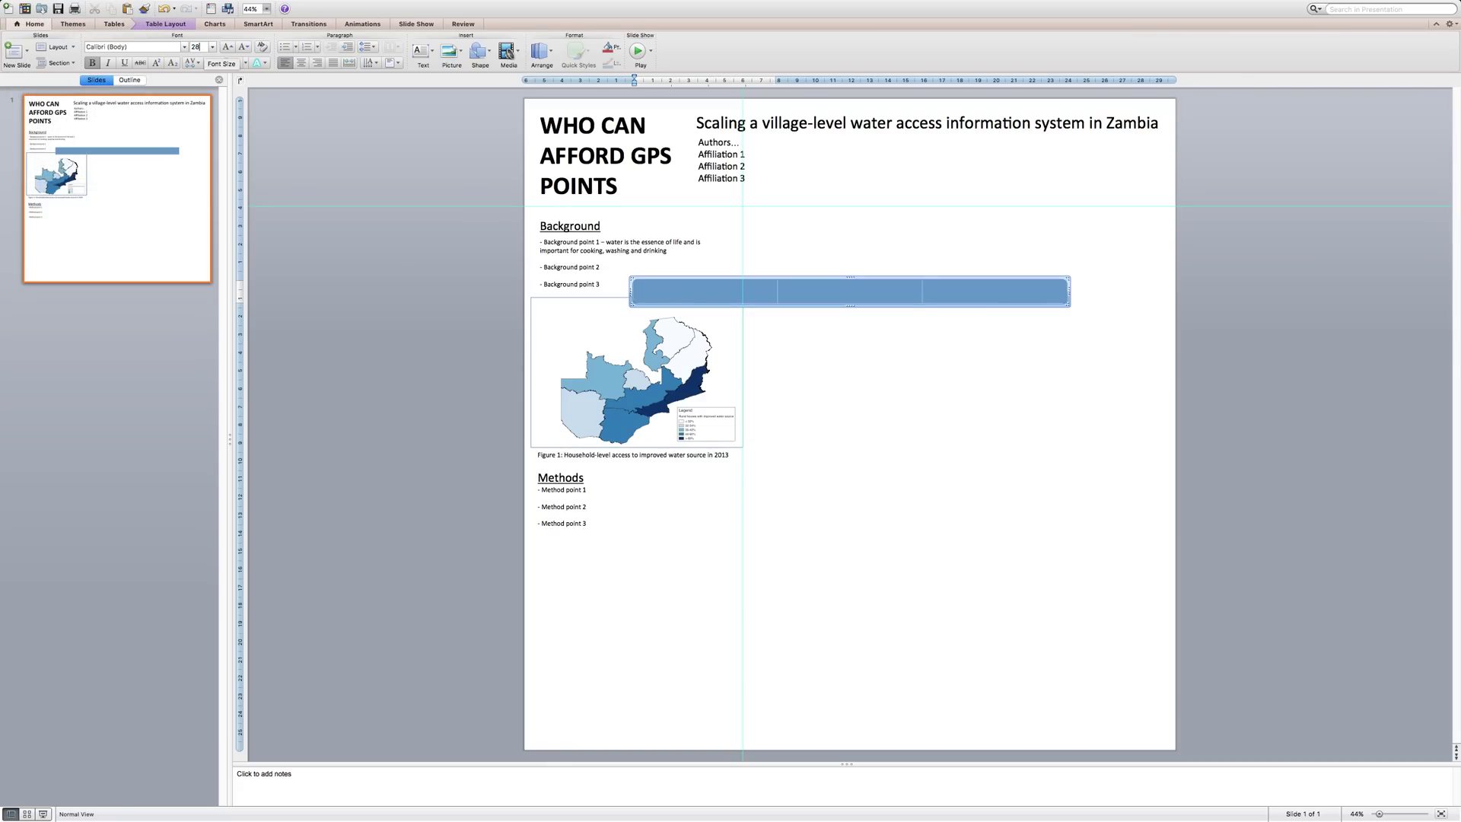
key("Return")
Fit the table below the Method points, ending at the vertical guide, and enter "Province" in its first cell.
left_click_drag(998, 279, 746, 553)
left_click(580, 545)
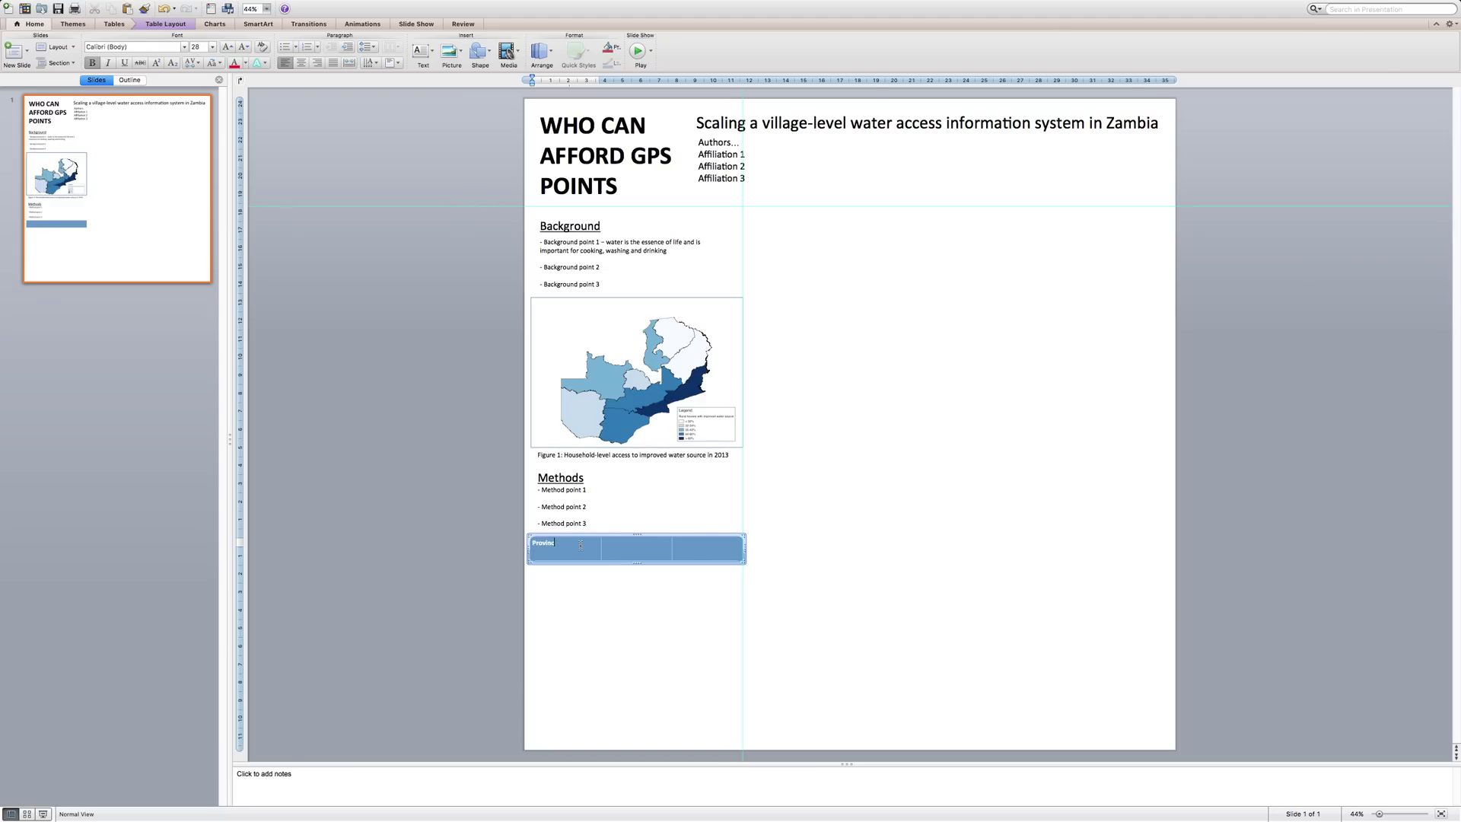
type("Province")
key("Tab")
type("Water a")
key("BackSpace")
key("BackSpace")
key("BackSpace")
key("BackSpace")
key("BackSpace")
key("BackSpace")
key("BackSpace")
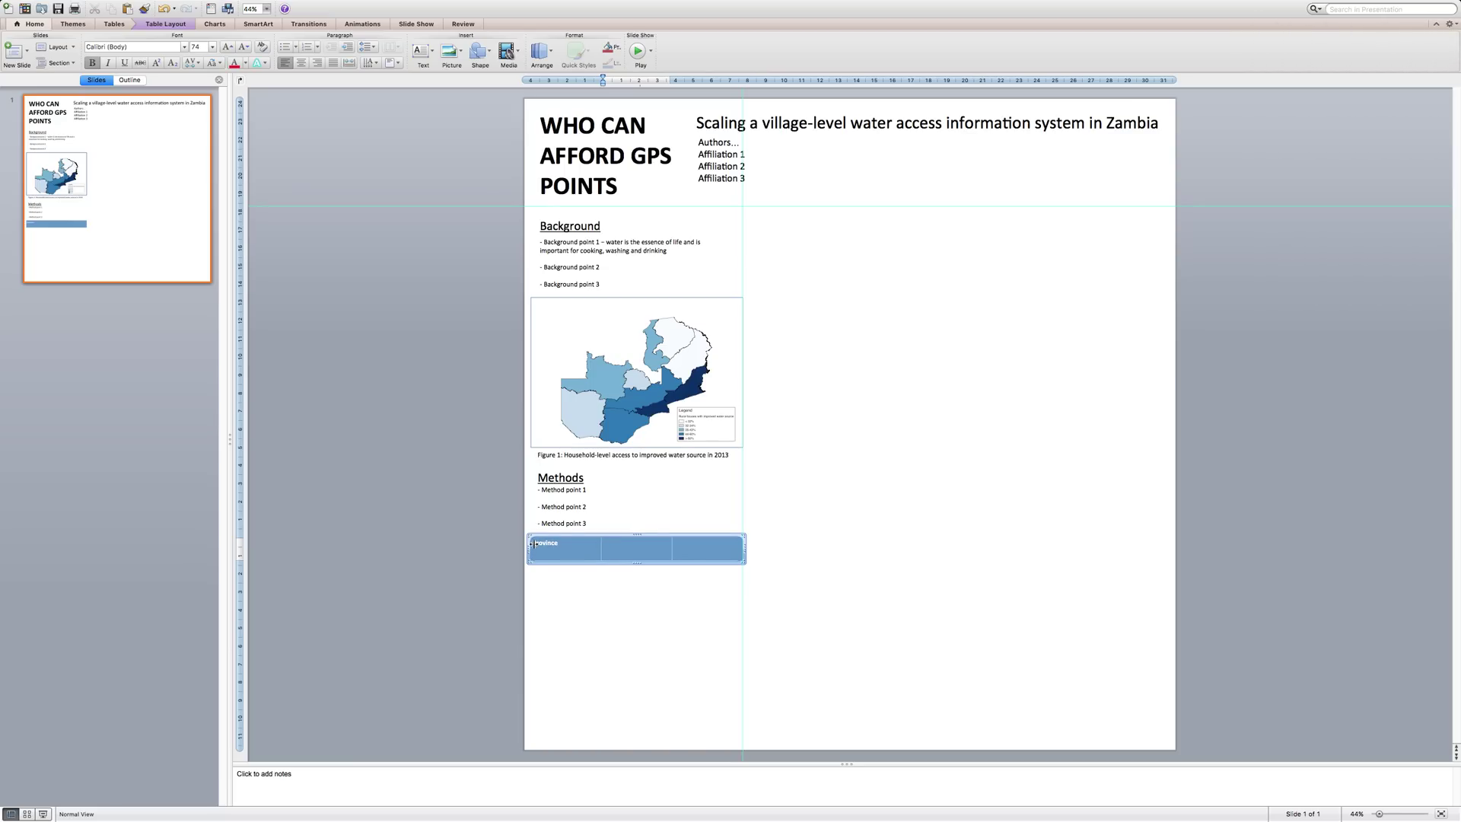
Select all three cells of the header row and set their font size to 28.
double_click(538, 545)
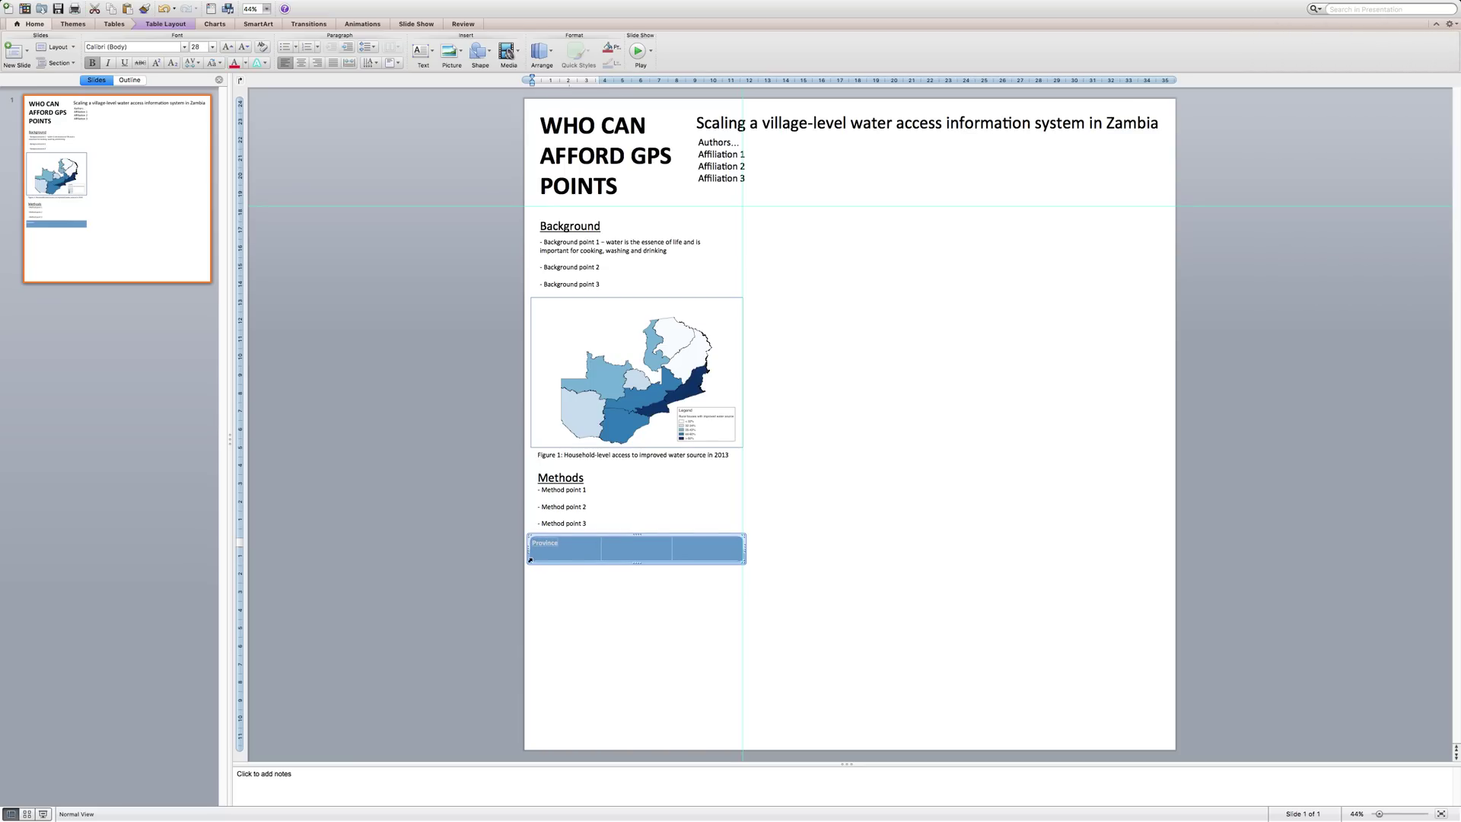
left_click_drag(531, 560, 685, 561)
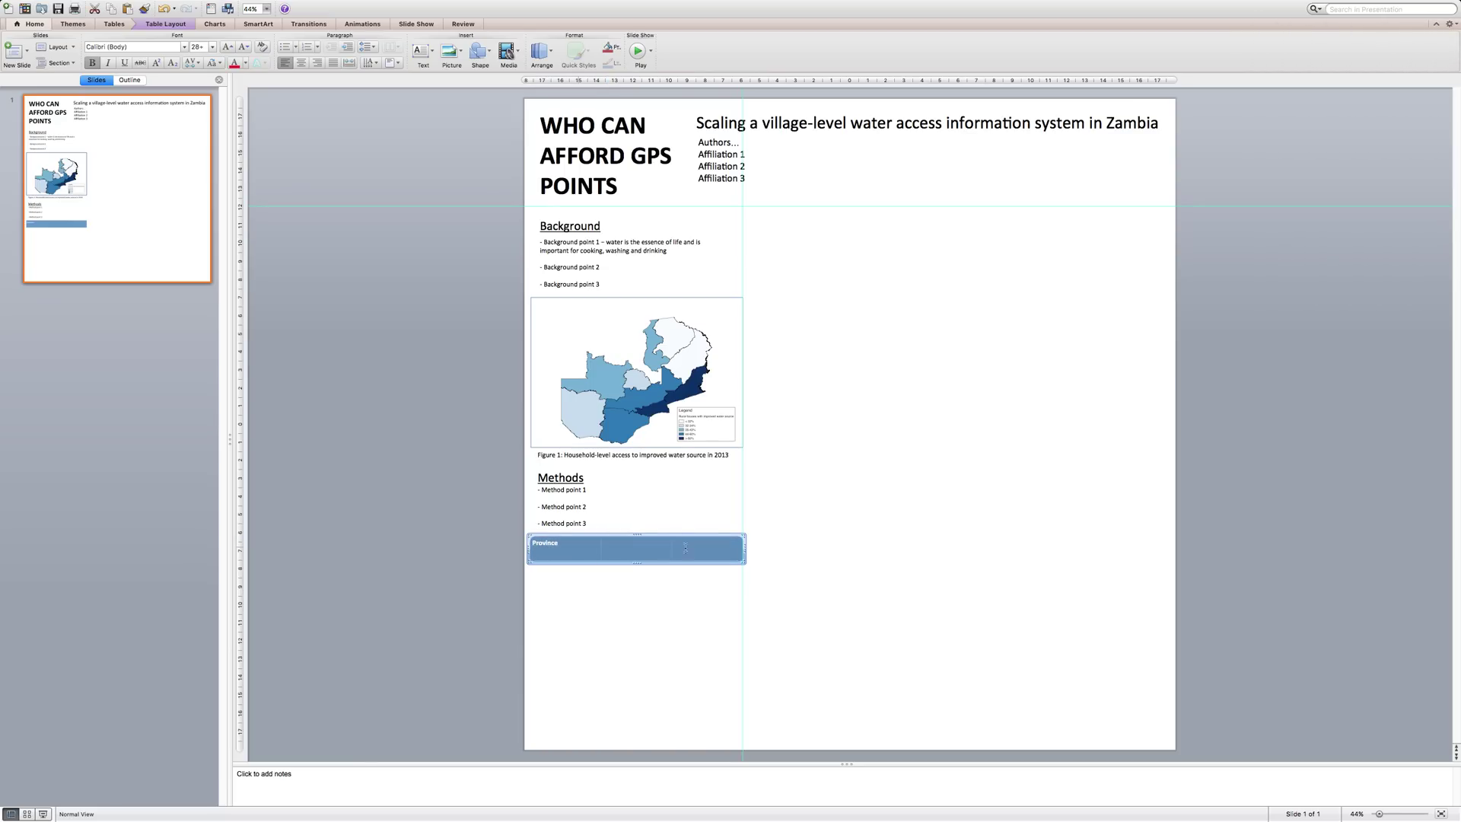
left_click(204, 48)
type("28")
key("Return")
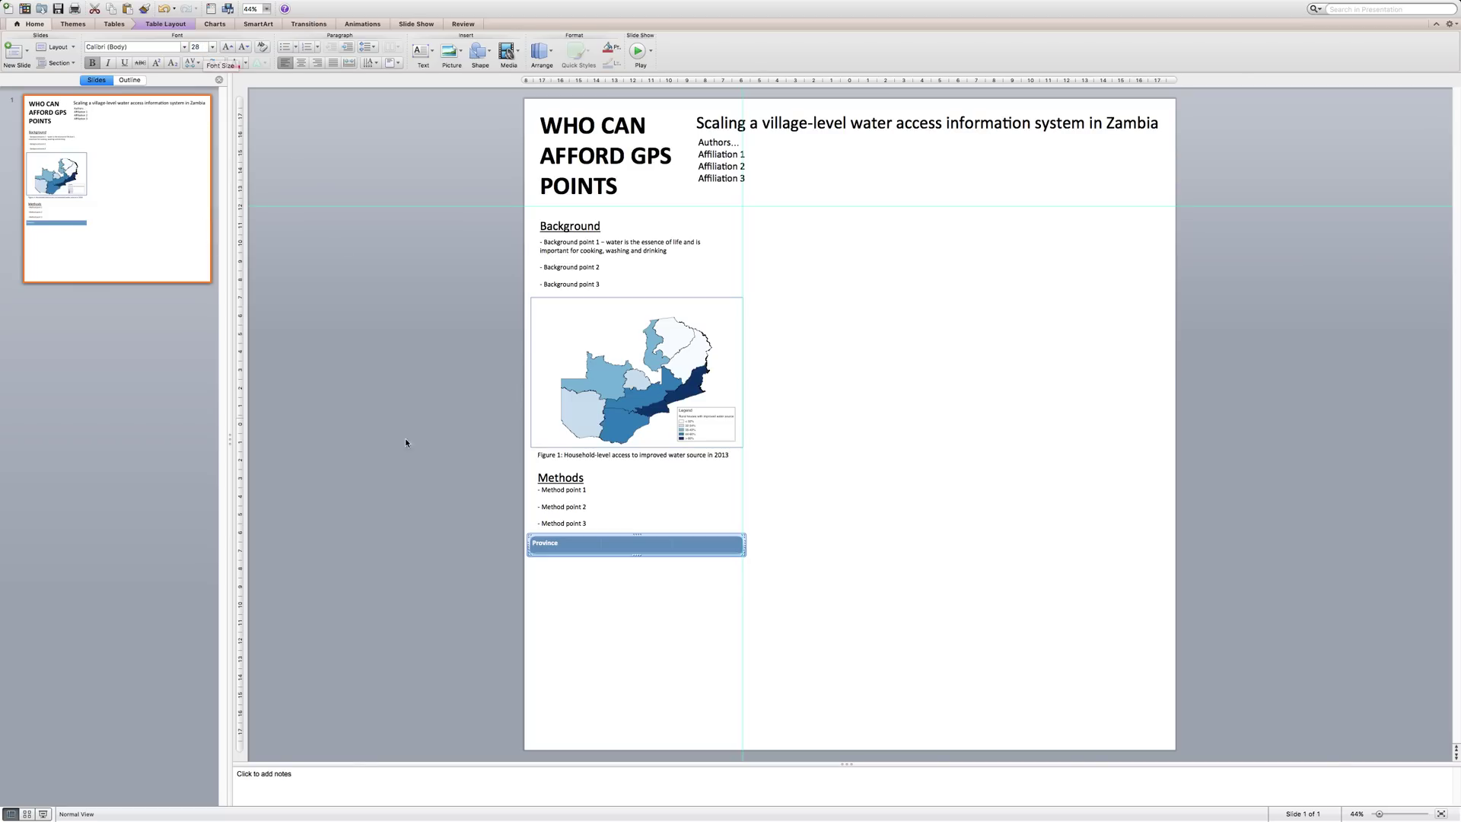
Enter "Water source" and "%" in the remaining header cells and add a second row to the table.
left_click(569, 545)
key("Tab")
type("Water source")
key("Tab")
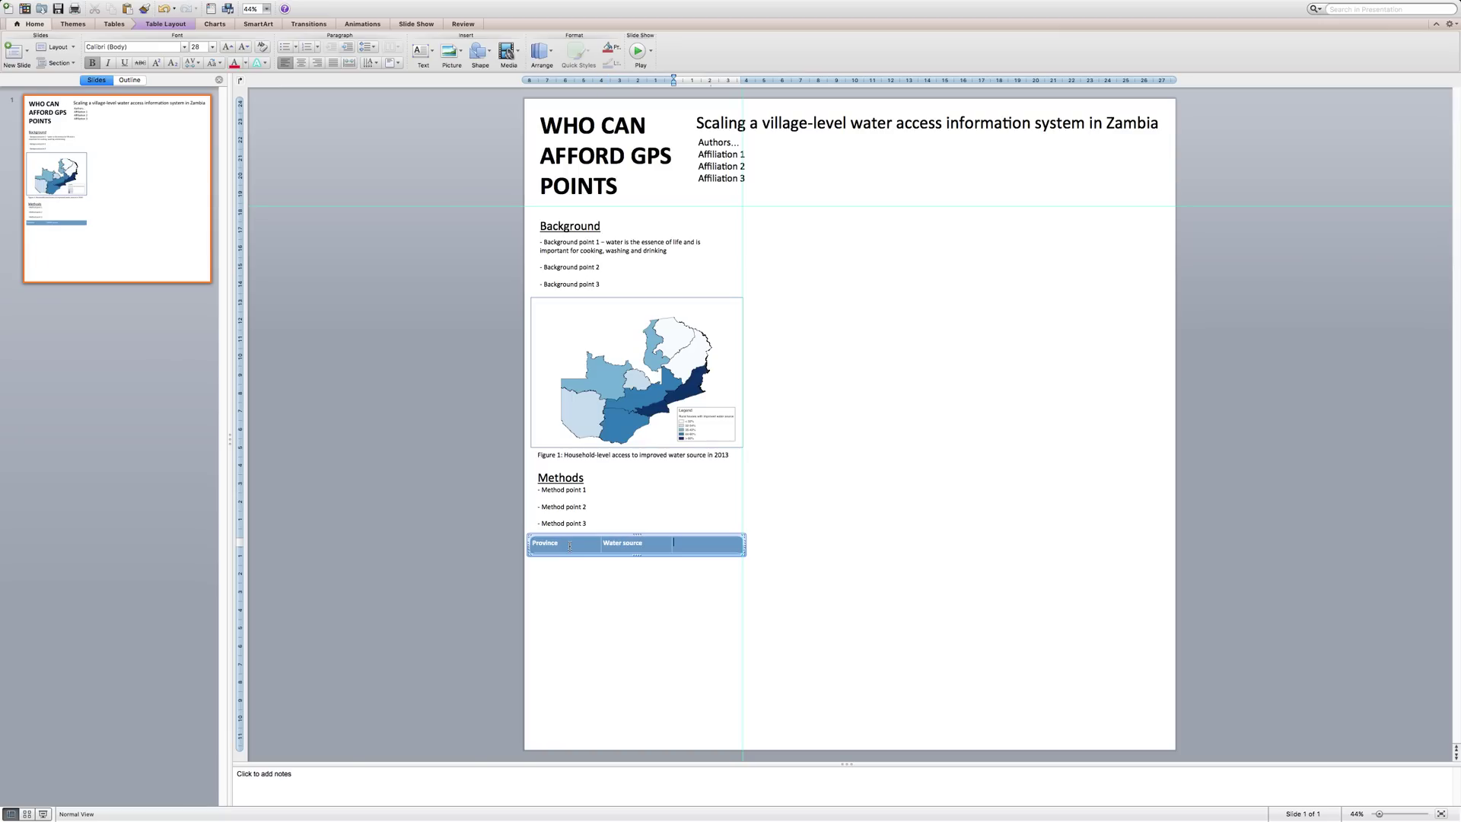
key("Tab")
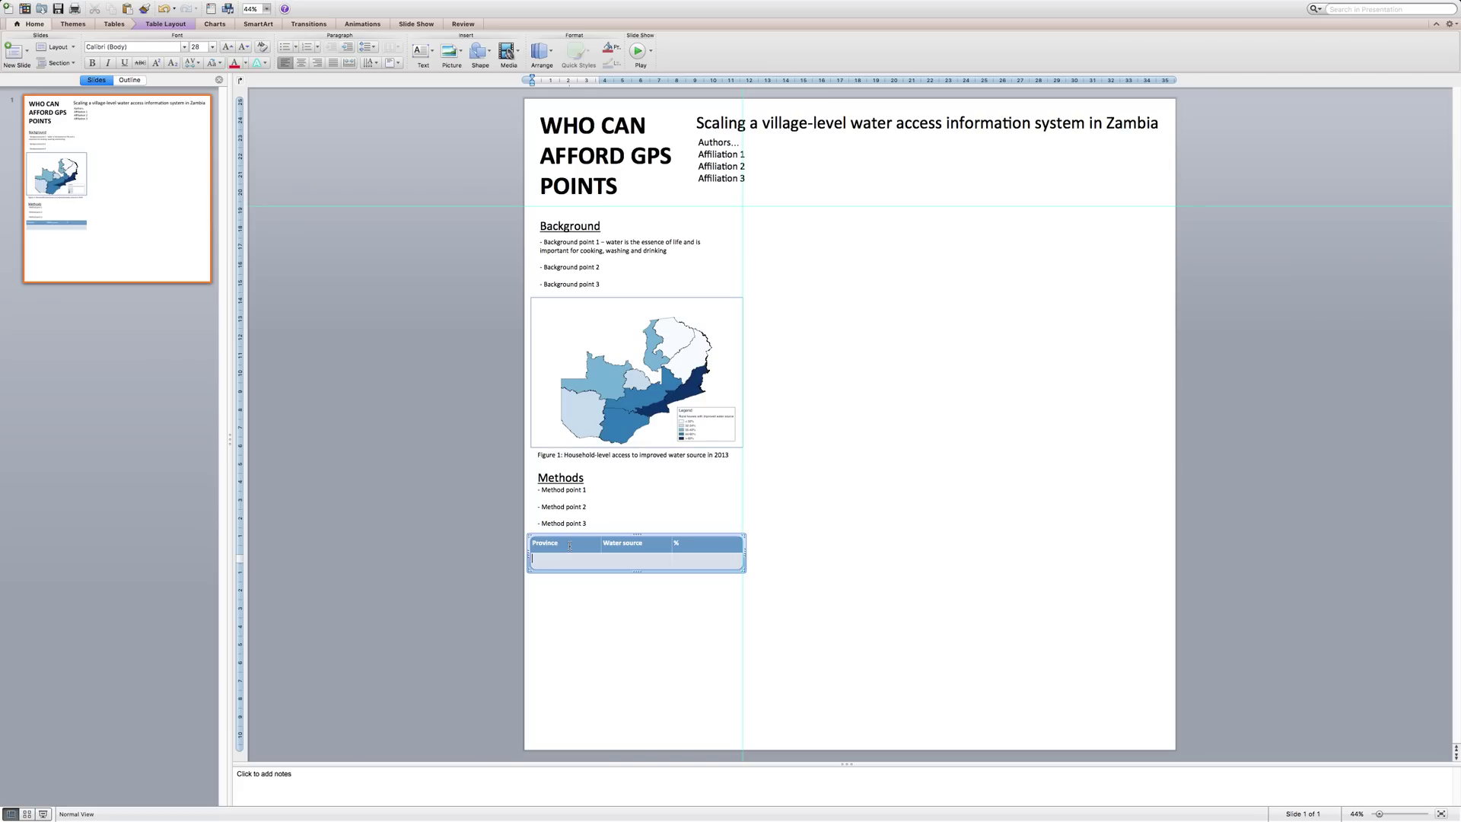
Fill the table's second row with "Eastern", "Wells" and "50%".
type("ern")
key("Tab")
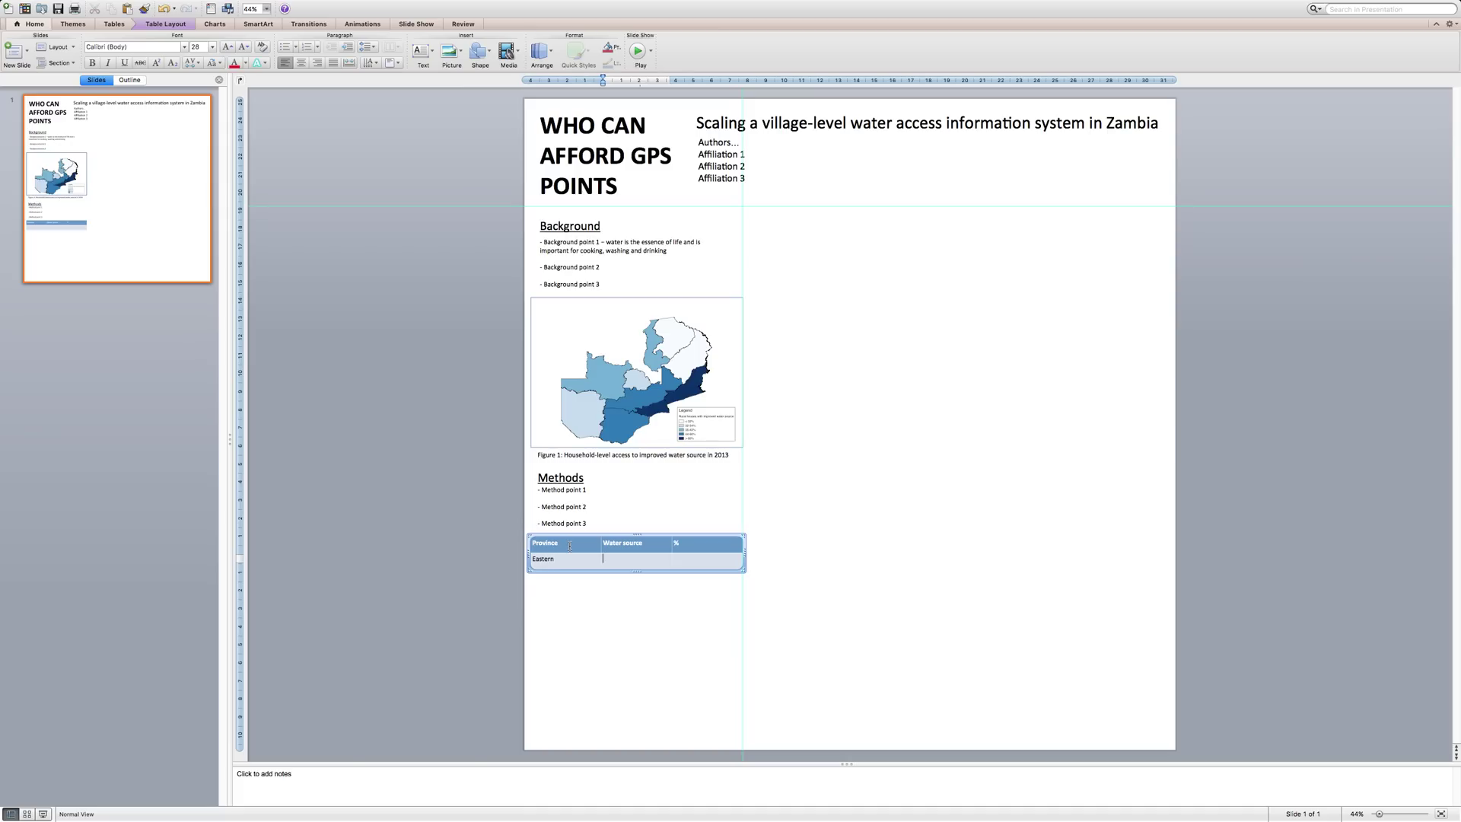
type("Wells")
key("Tab")
type("50")
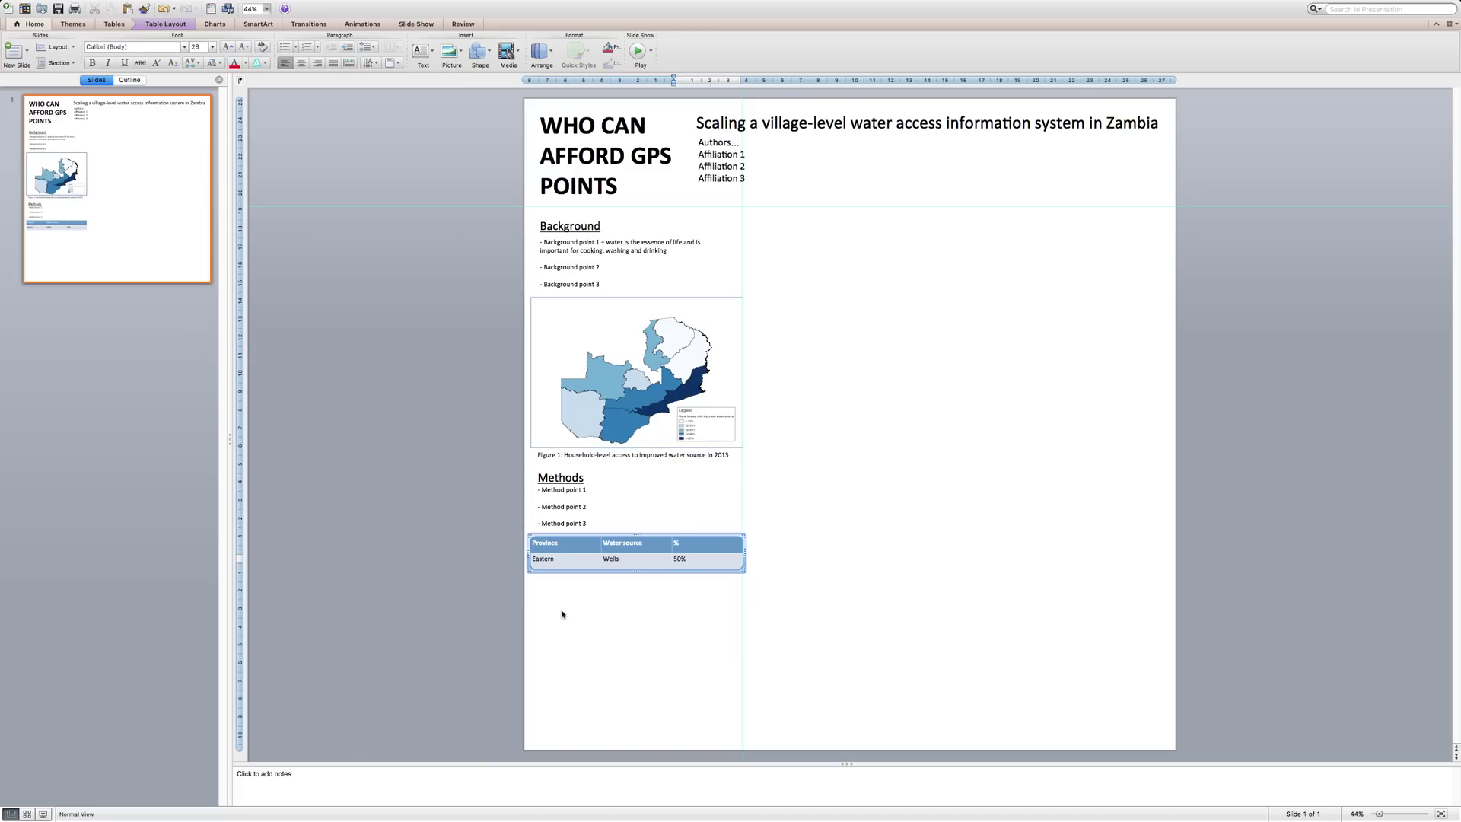
Select the whole table, try an orange and a purple table style, and apply the style with a teal header and light grey row.
left_click(530, 536)
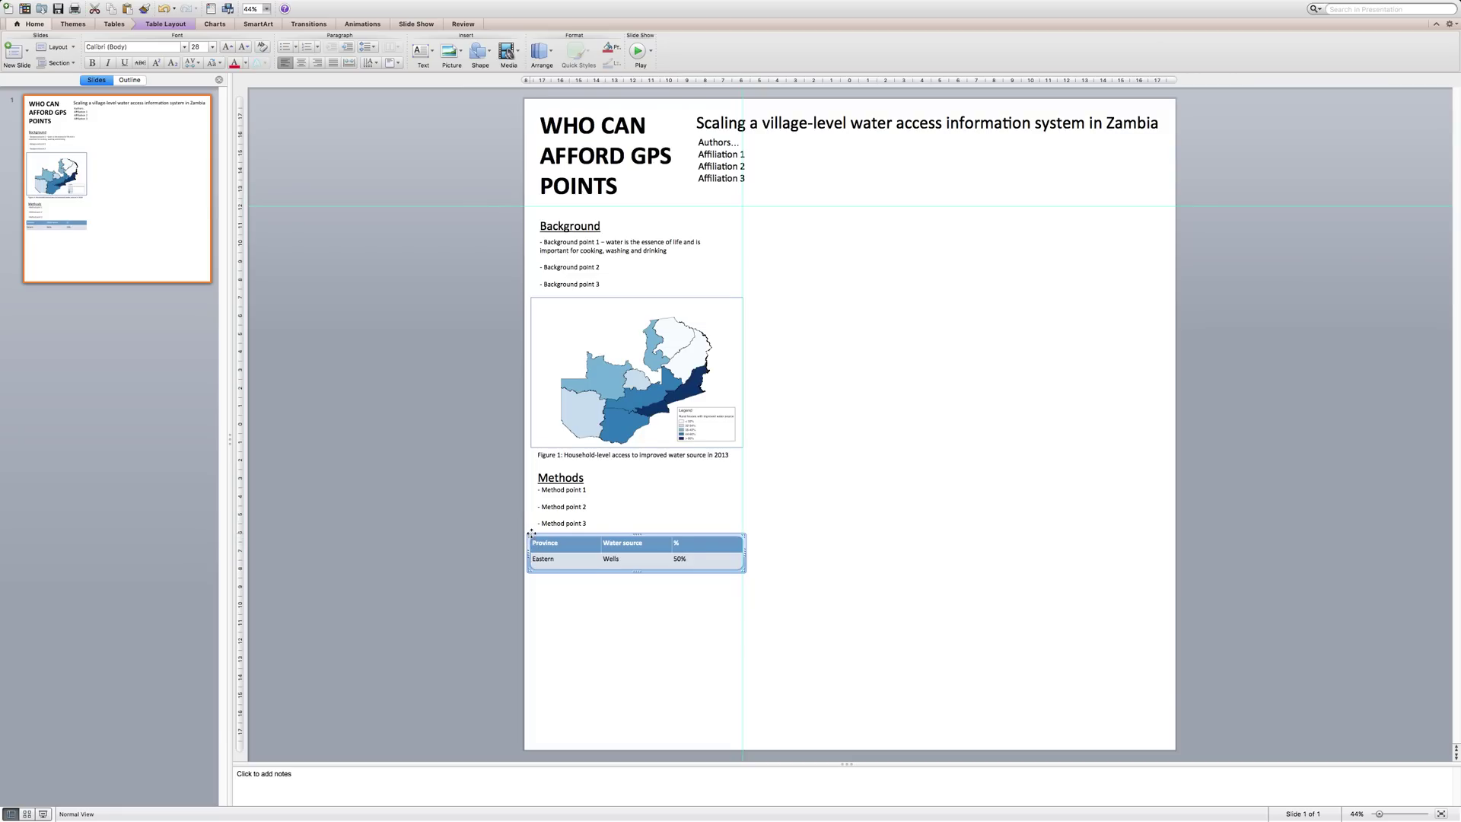
left_click(164, 23)
left_click(113, 24)
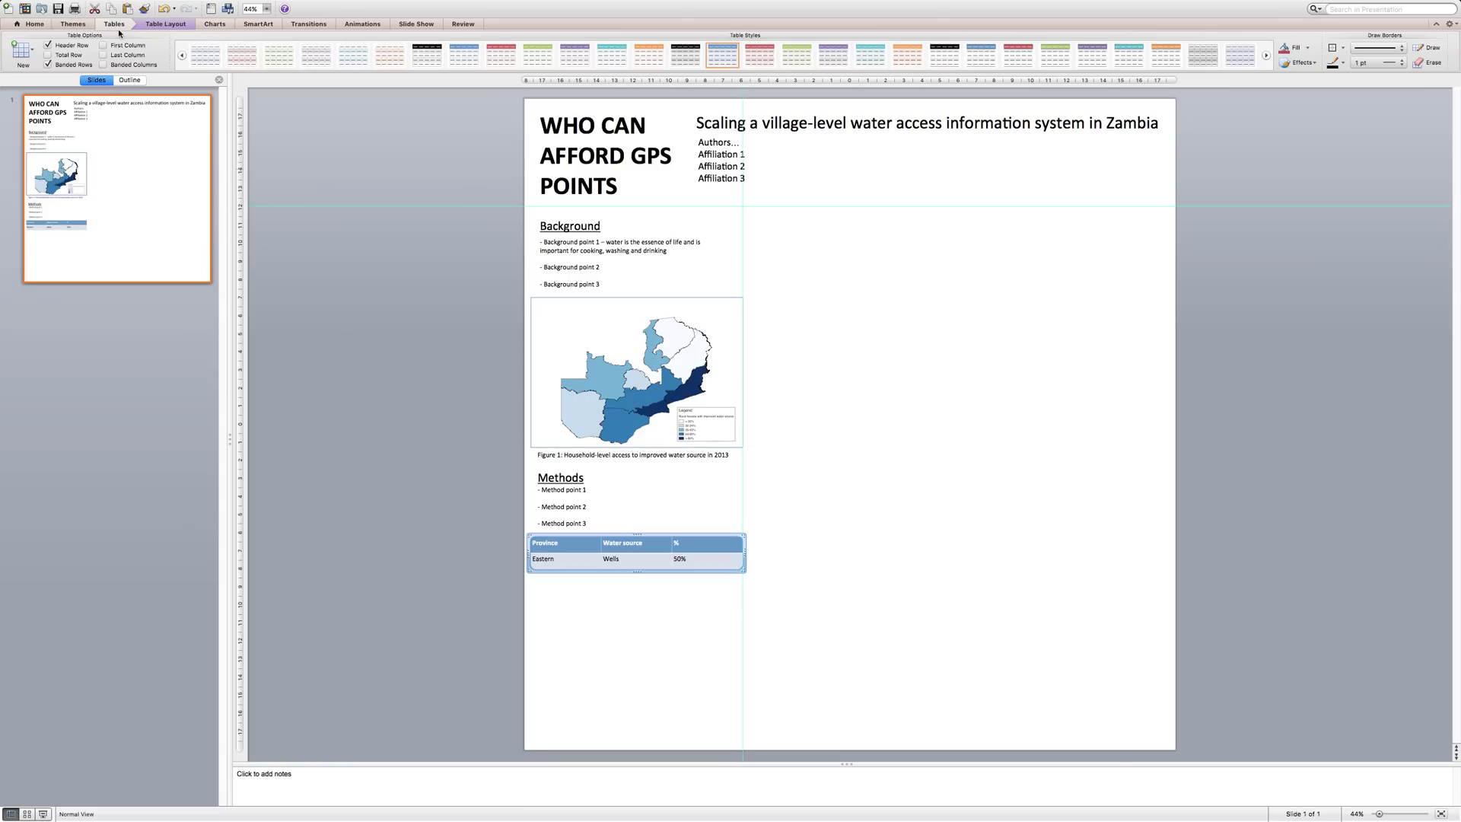
left_click(644, 53)
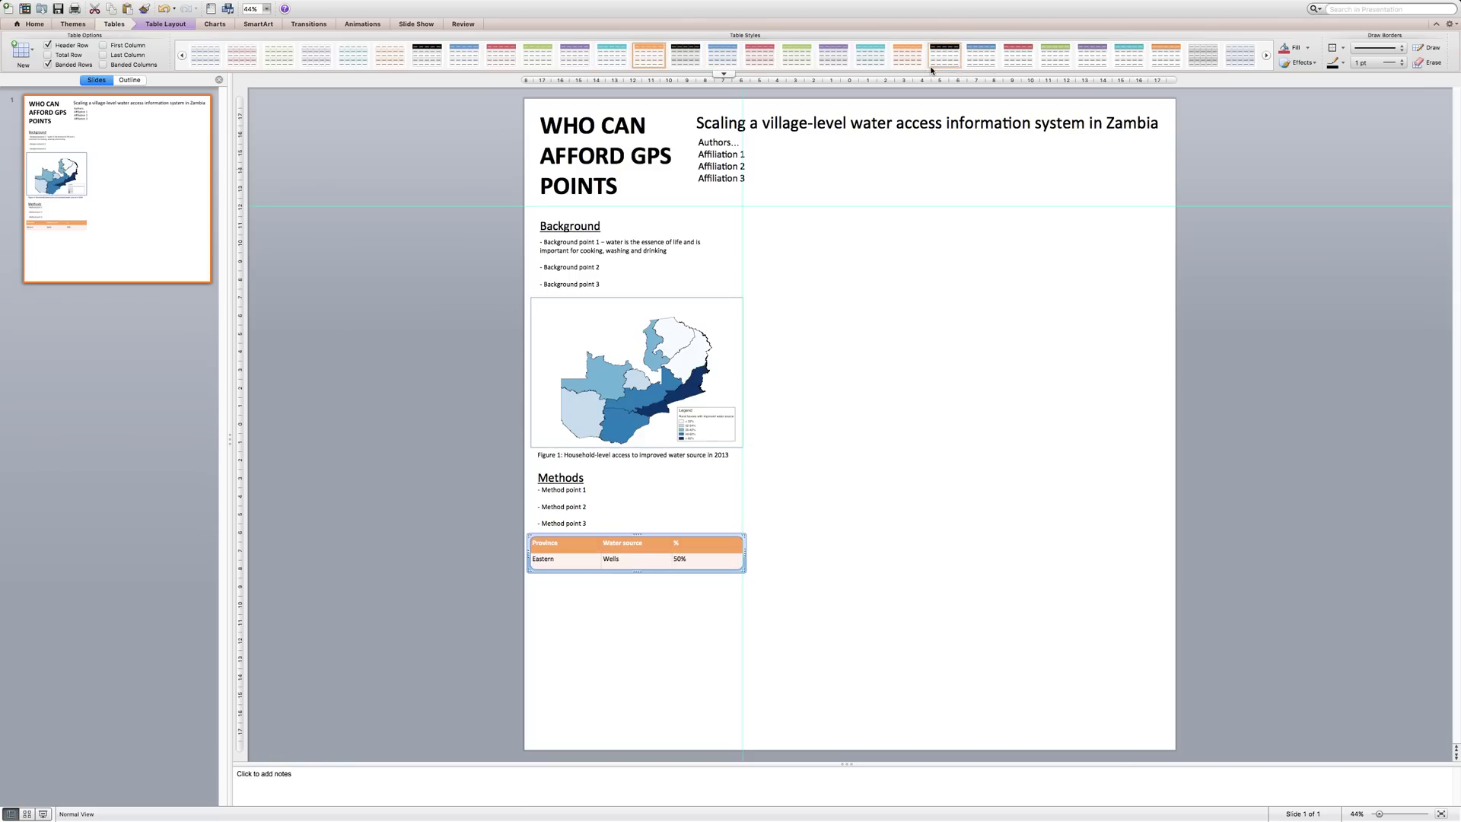
left_click(835, 50)
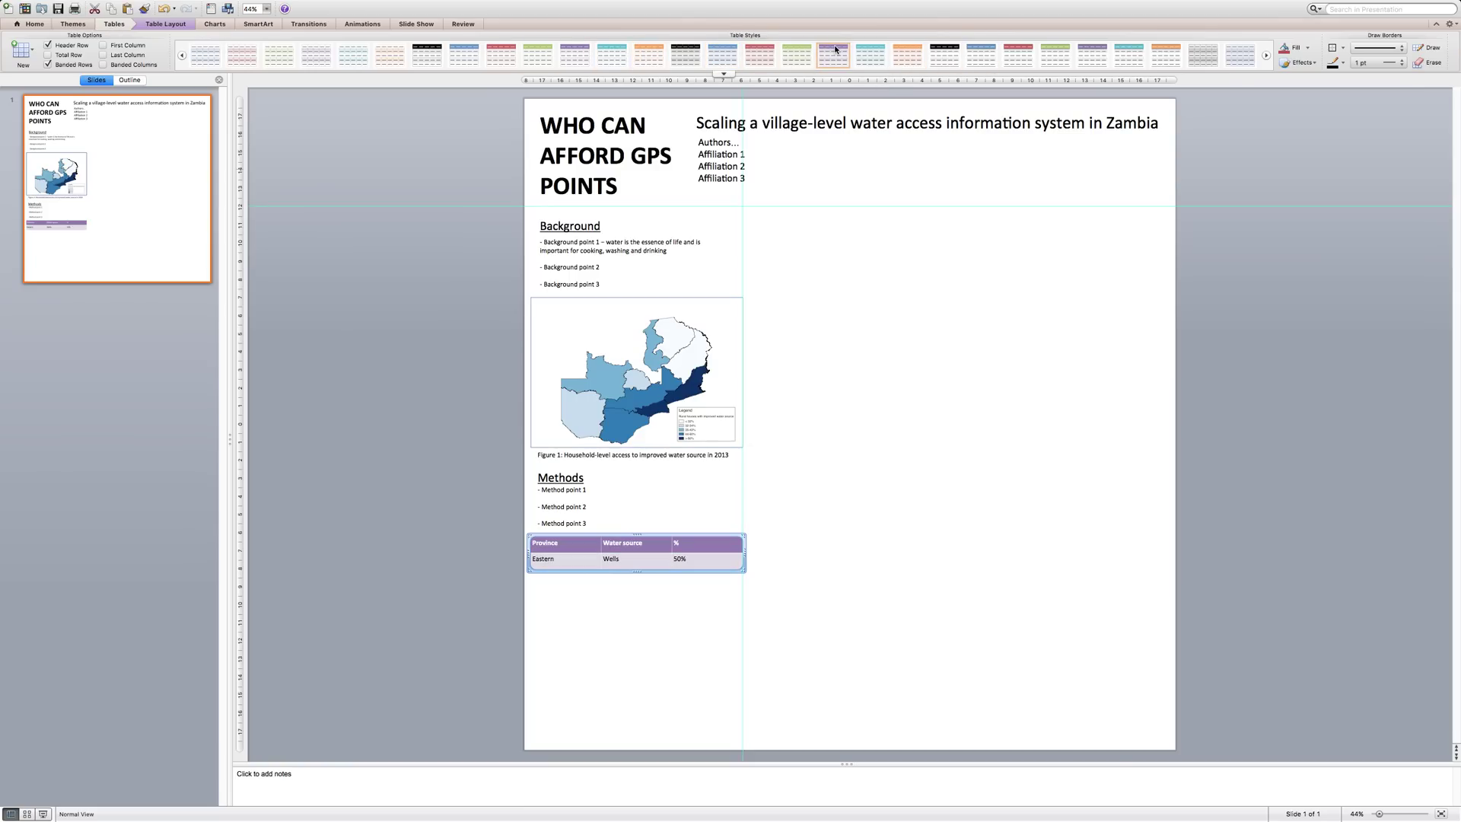
left_click(1117, 55)
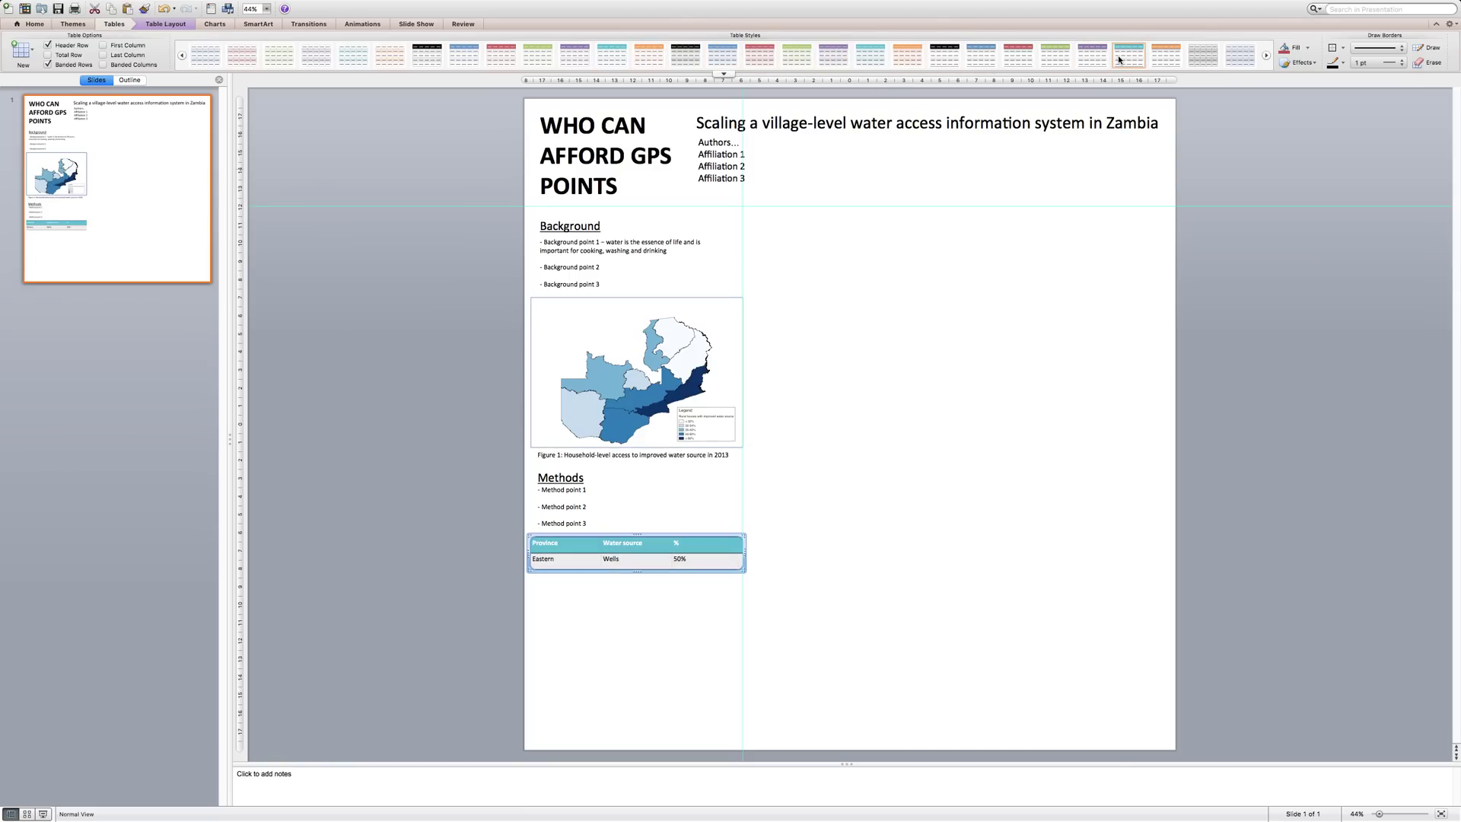
left_click(678, 512)
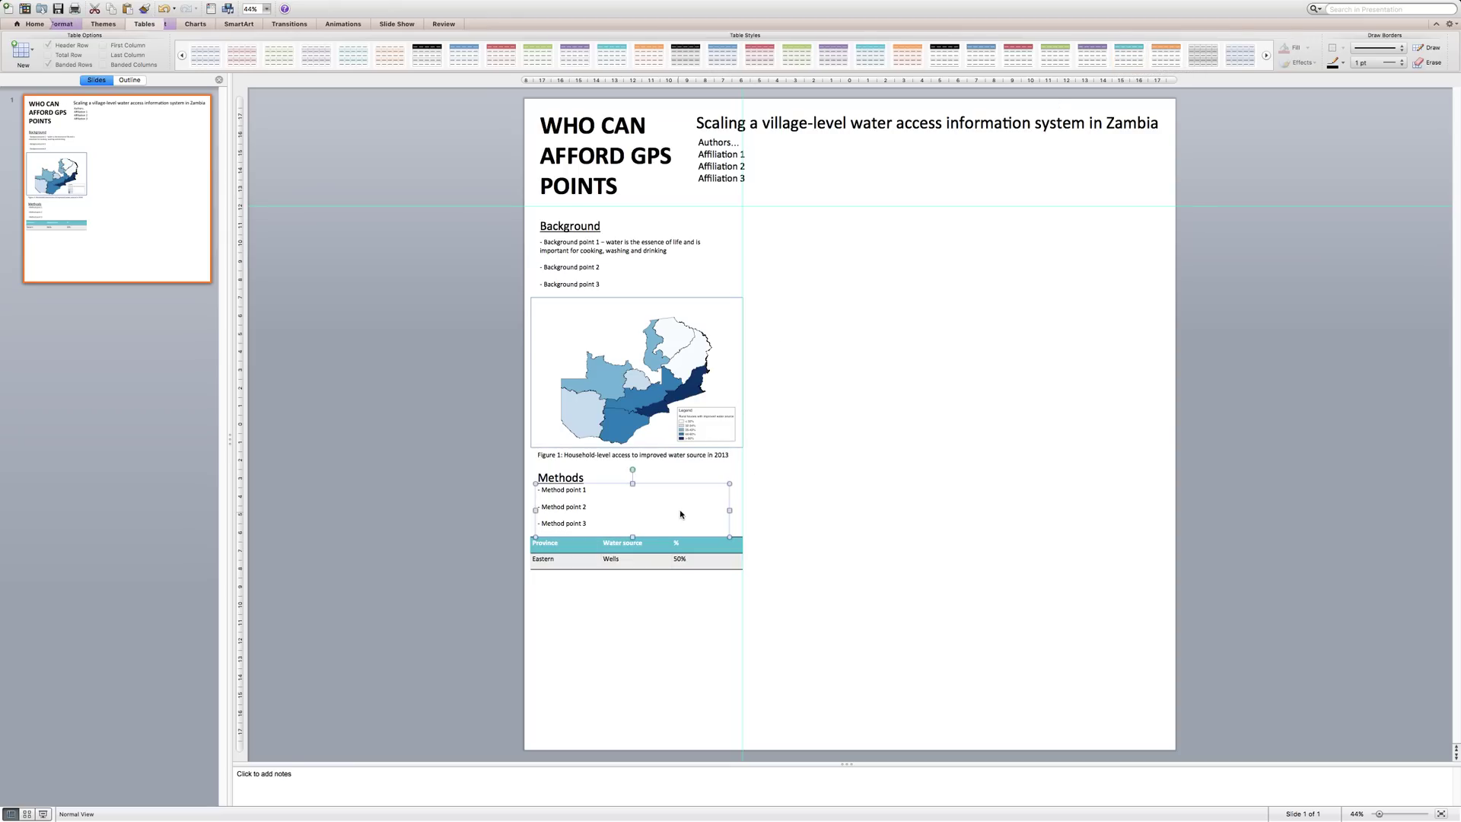
left_click(678, 608)
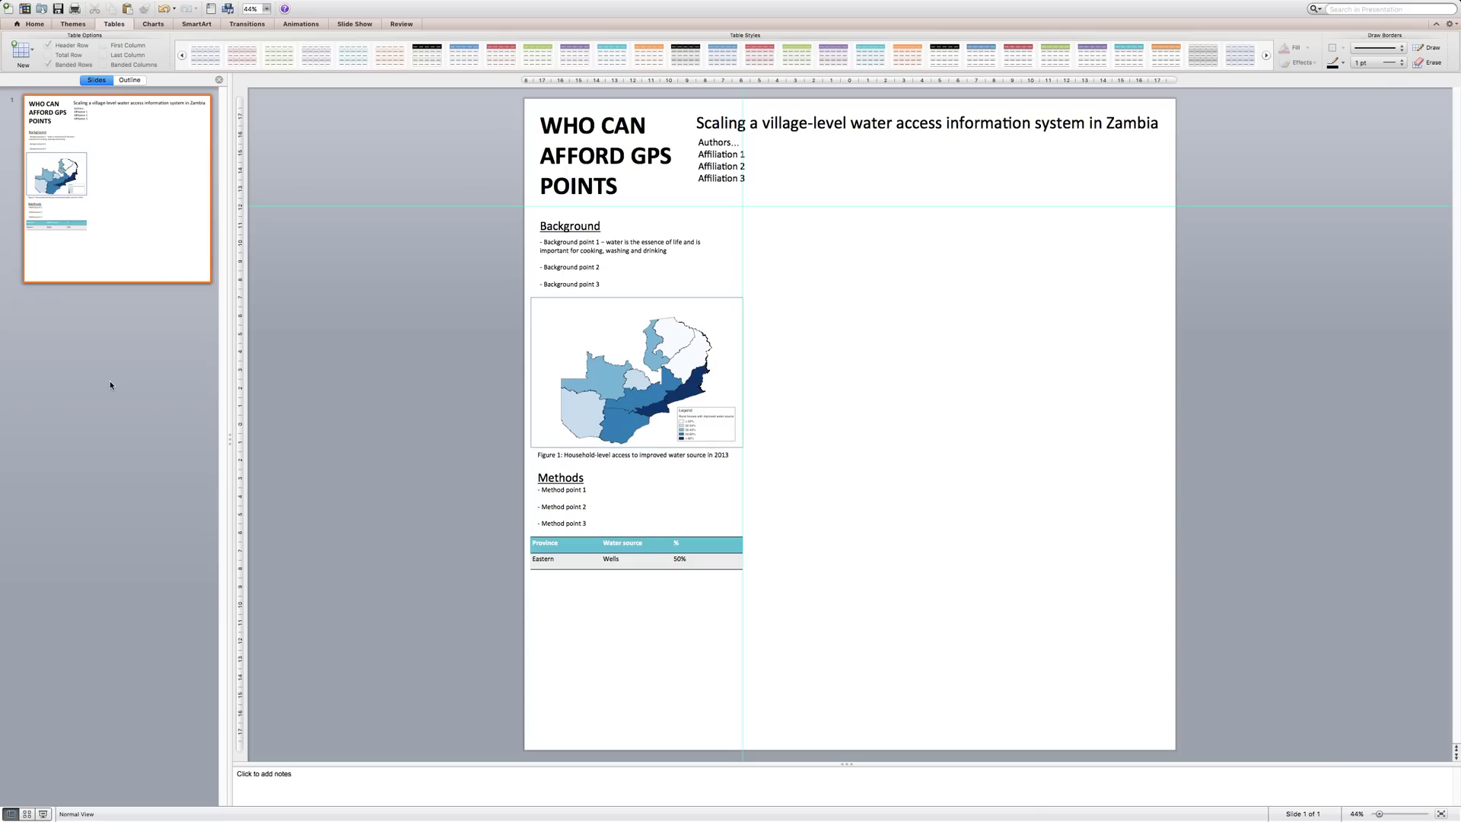
Save the poster as a PDF named "Presentation example" in the Documents folder.
mouse_move(116, 5)
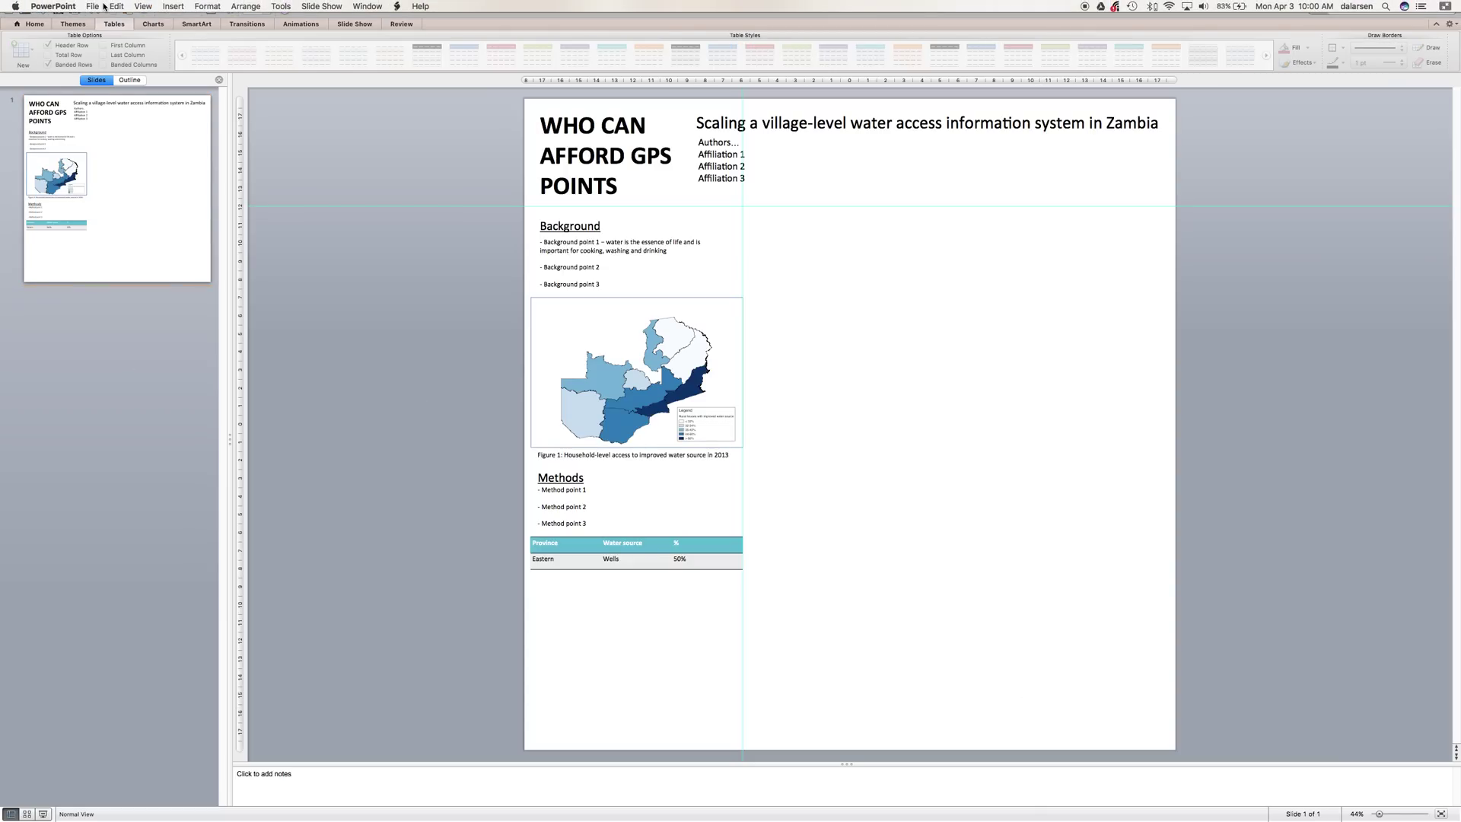
left_click(92, 7)
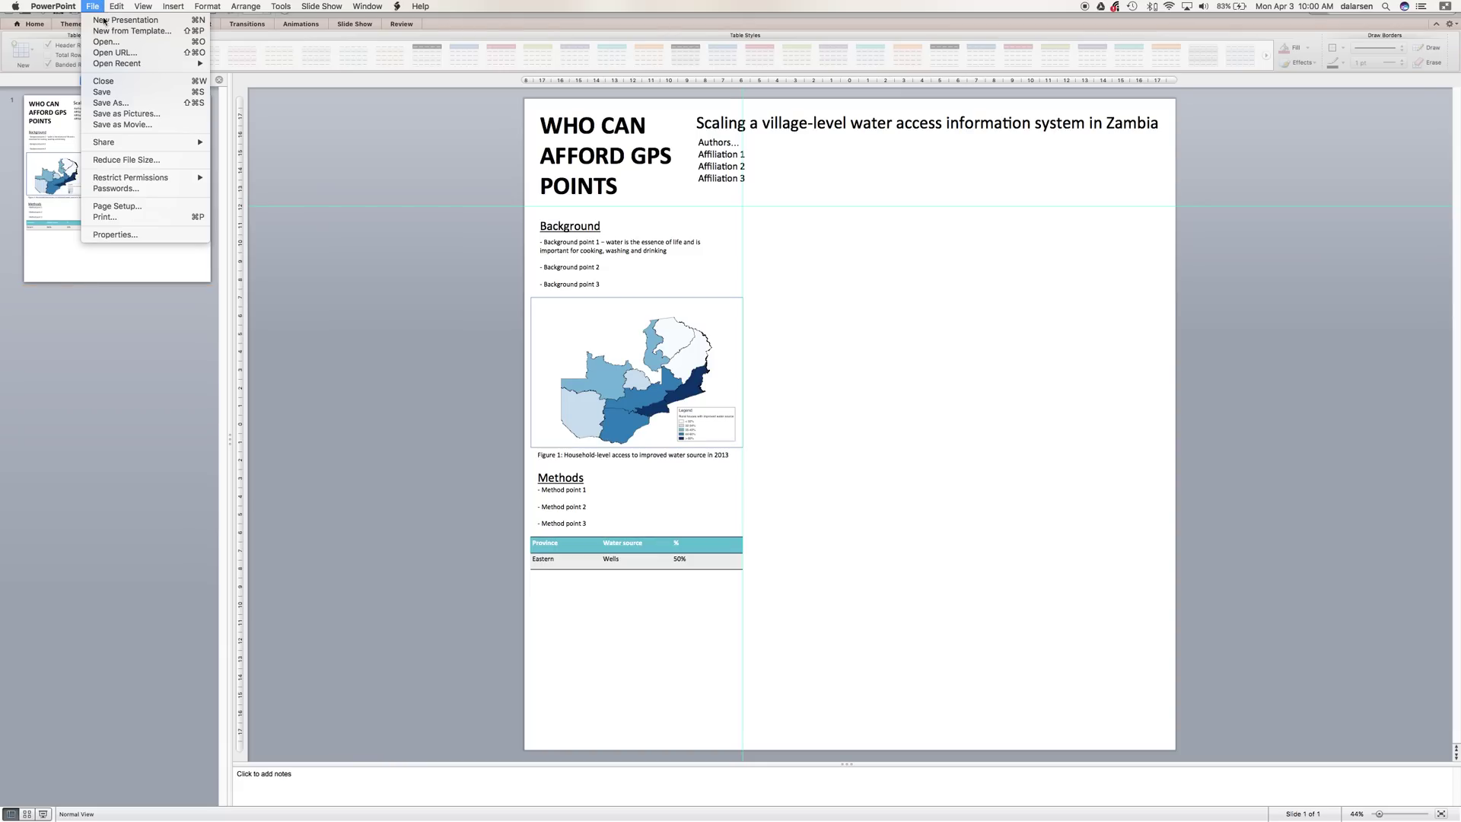
left_click(109, 103)
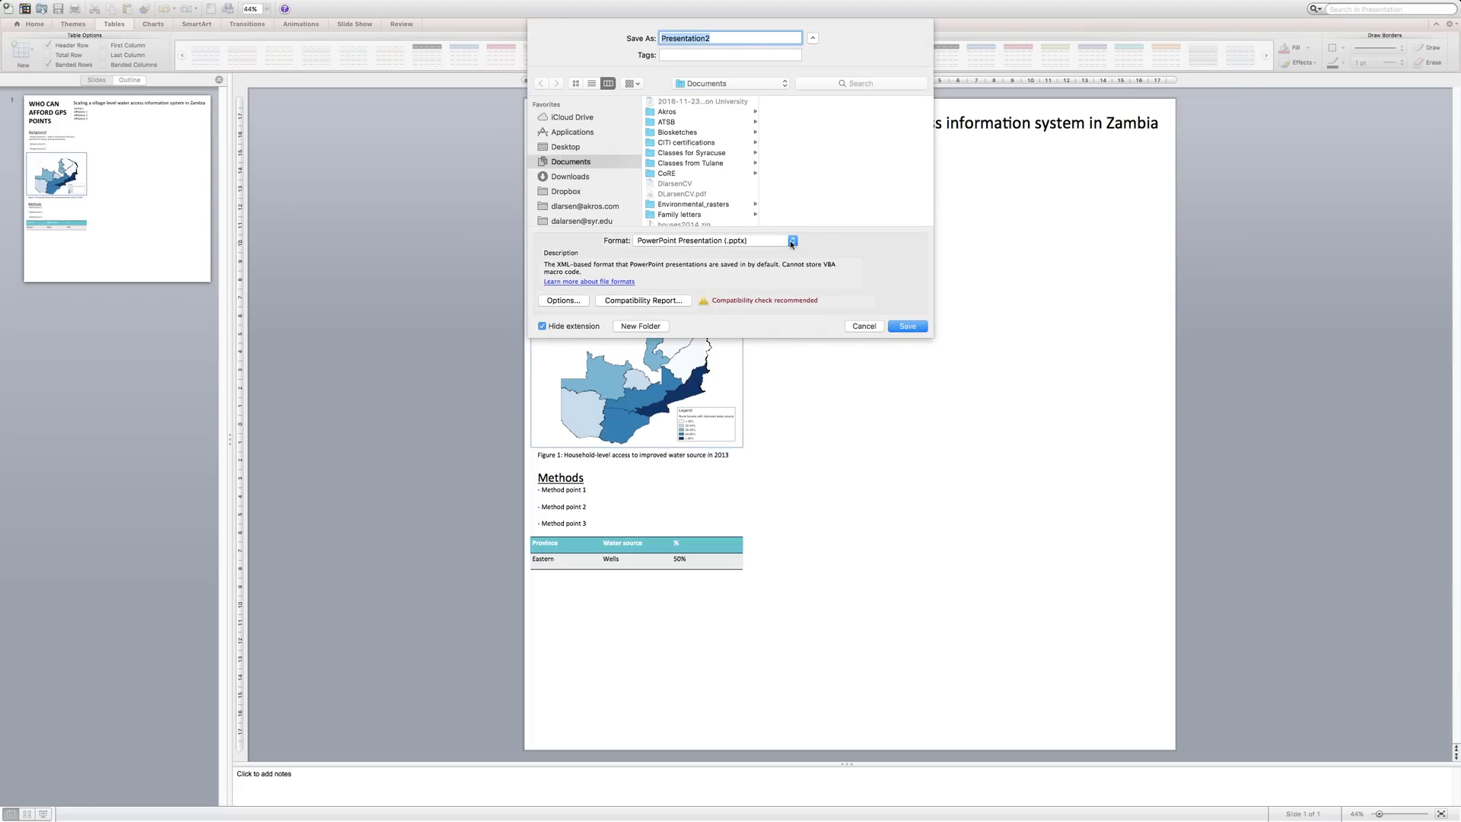
left_click(791, 242)
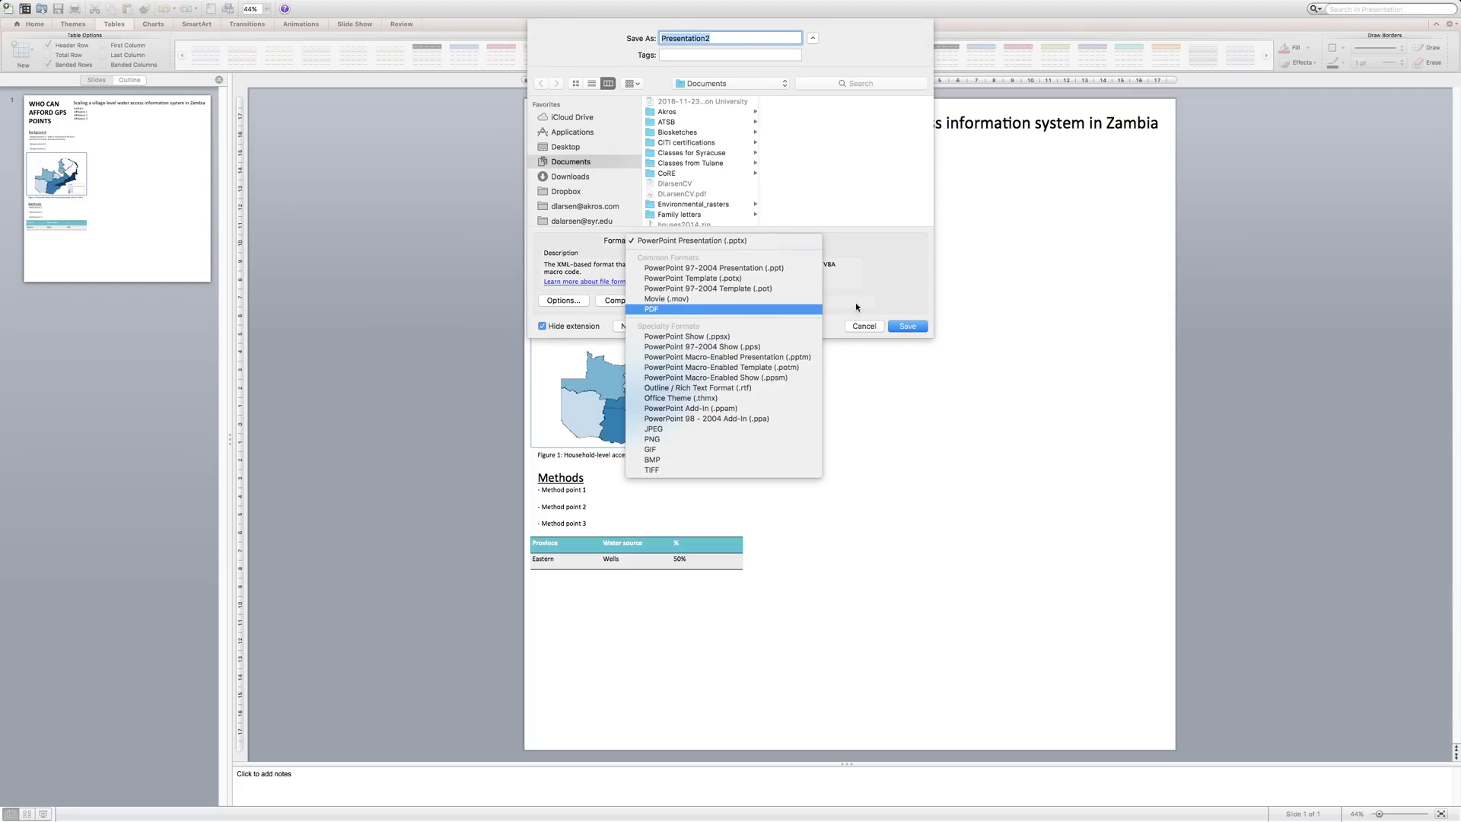
left_click(856, 305)
left_click(793, 242)
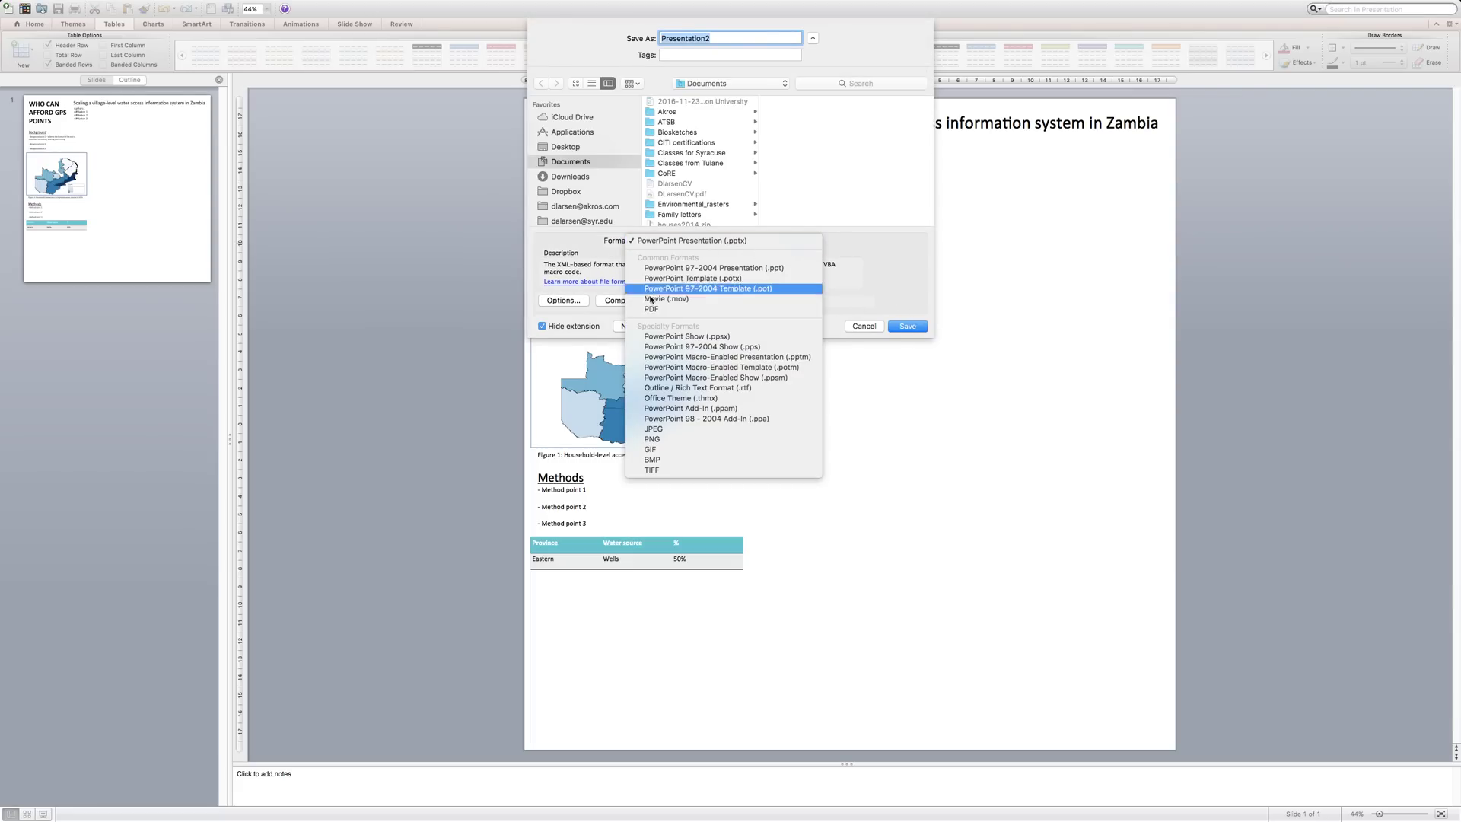
left_click(652, 309)
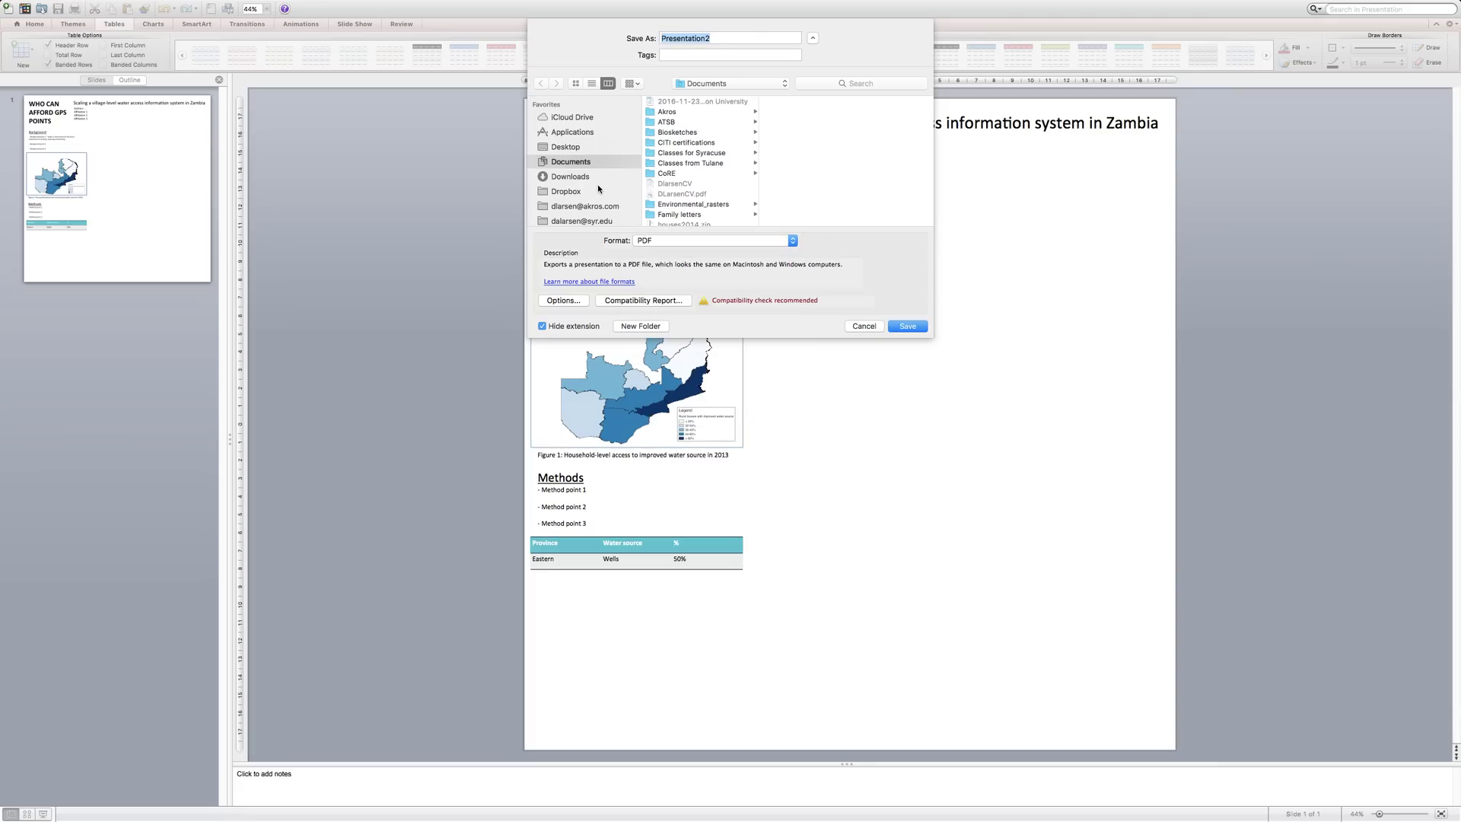
type("Presentation example")
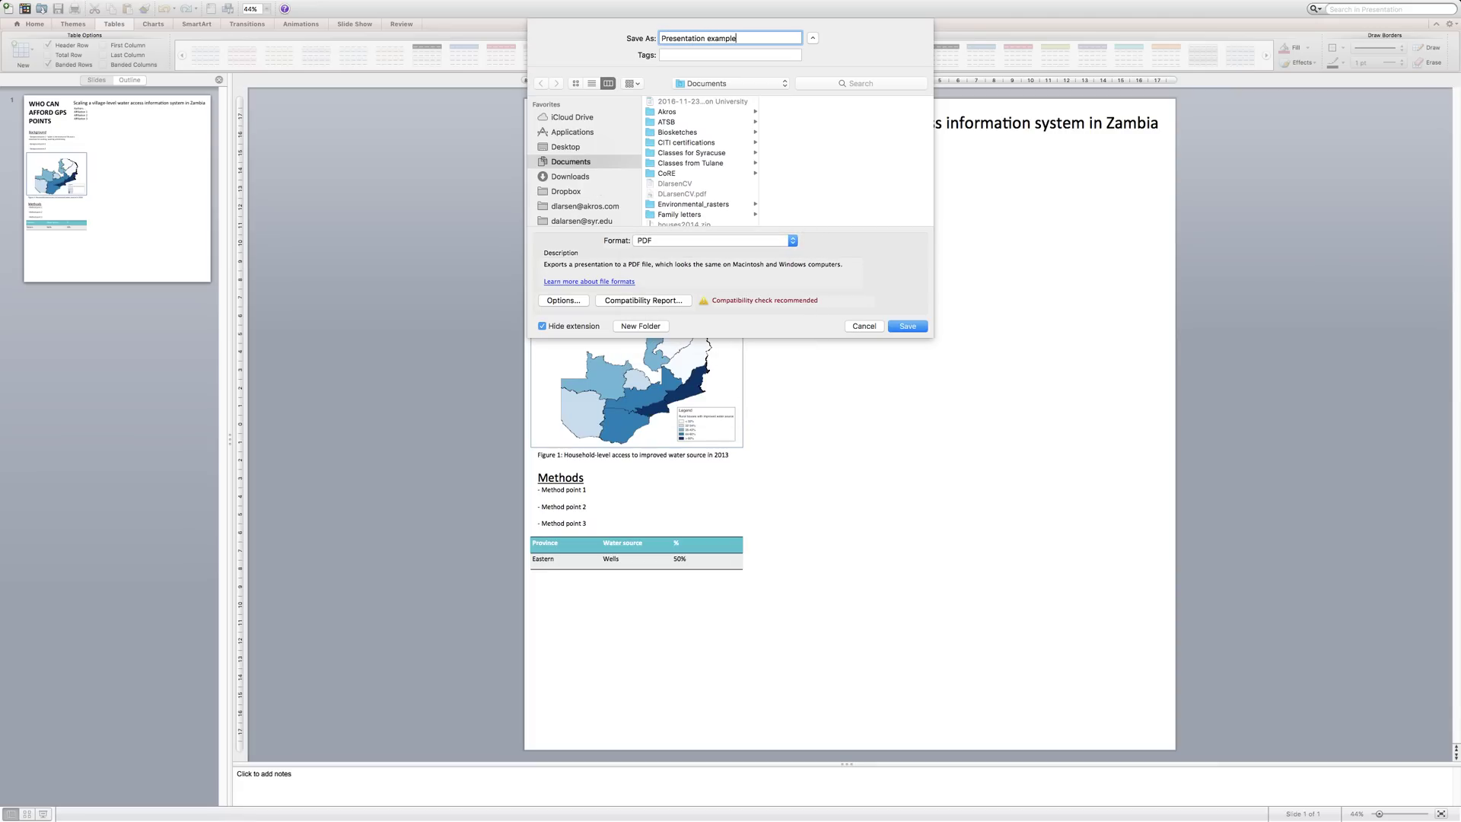
key("Return")
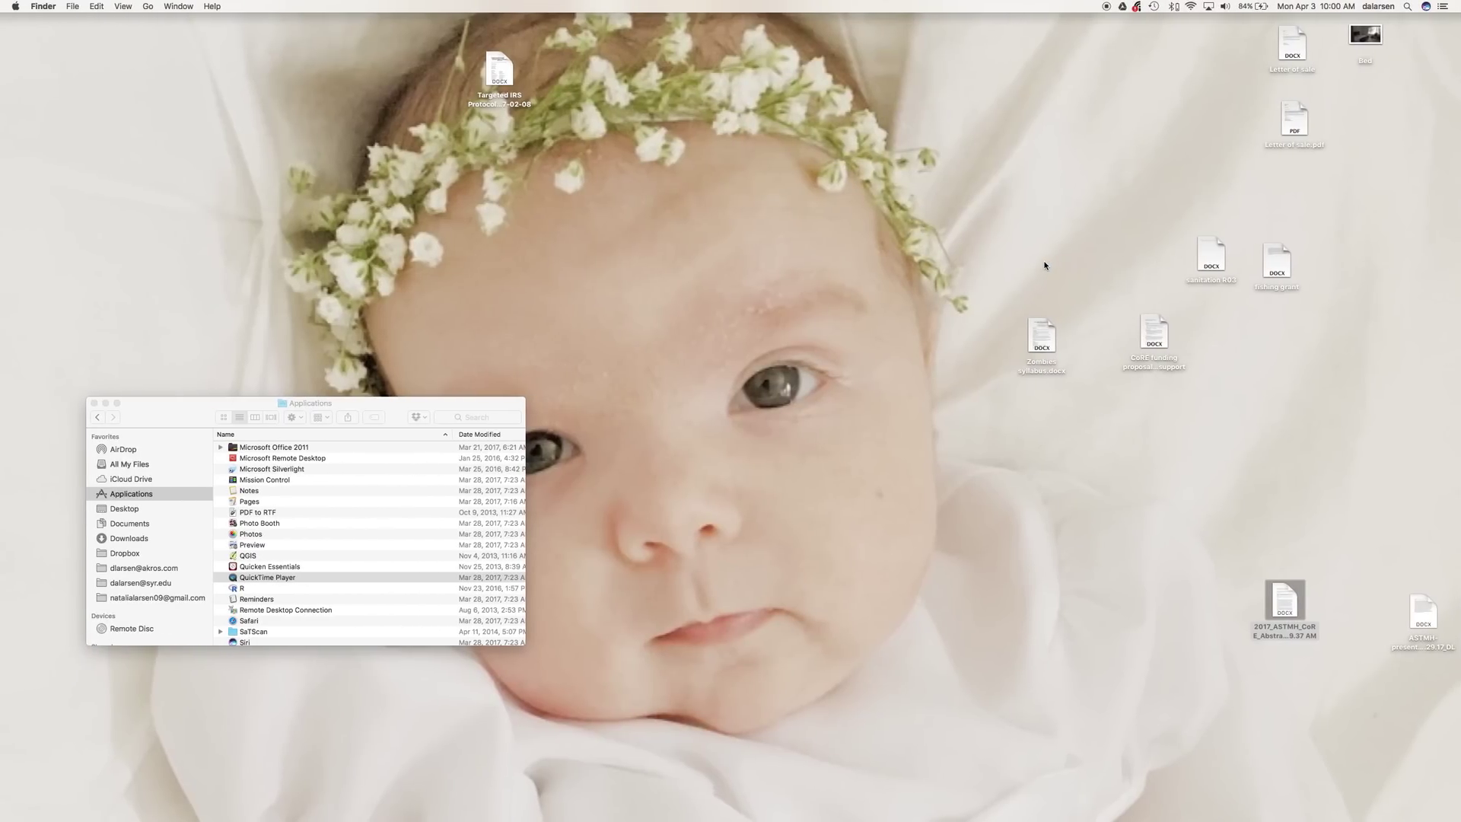
Open the "Presentation example" PDF from the Documents folder in Preview and check the whole poster page.
left_click(376, 449)
scroll(300, 560, "up", 1)
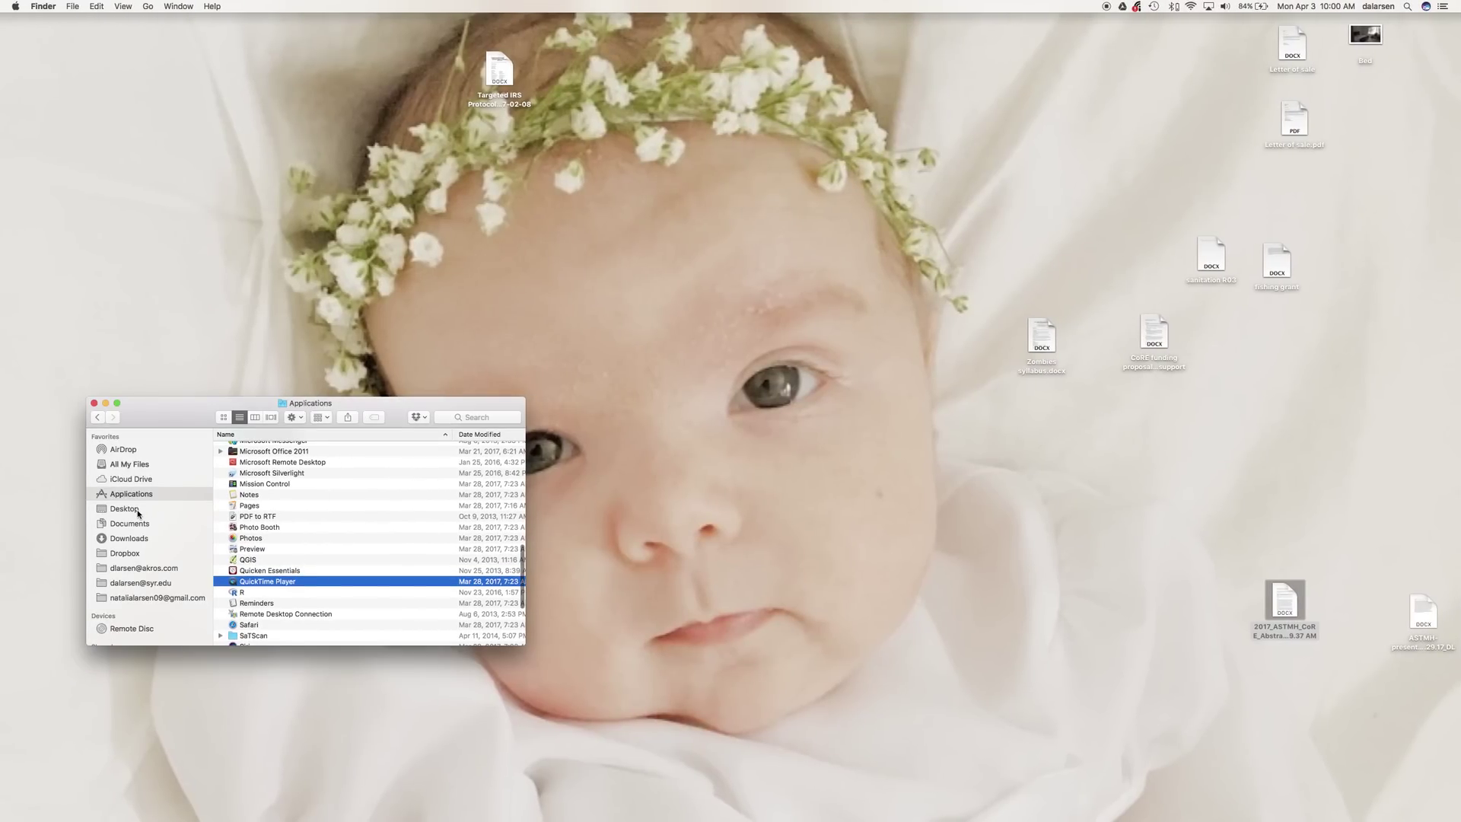
left_click(129, 523)
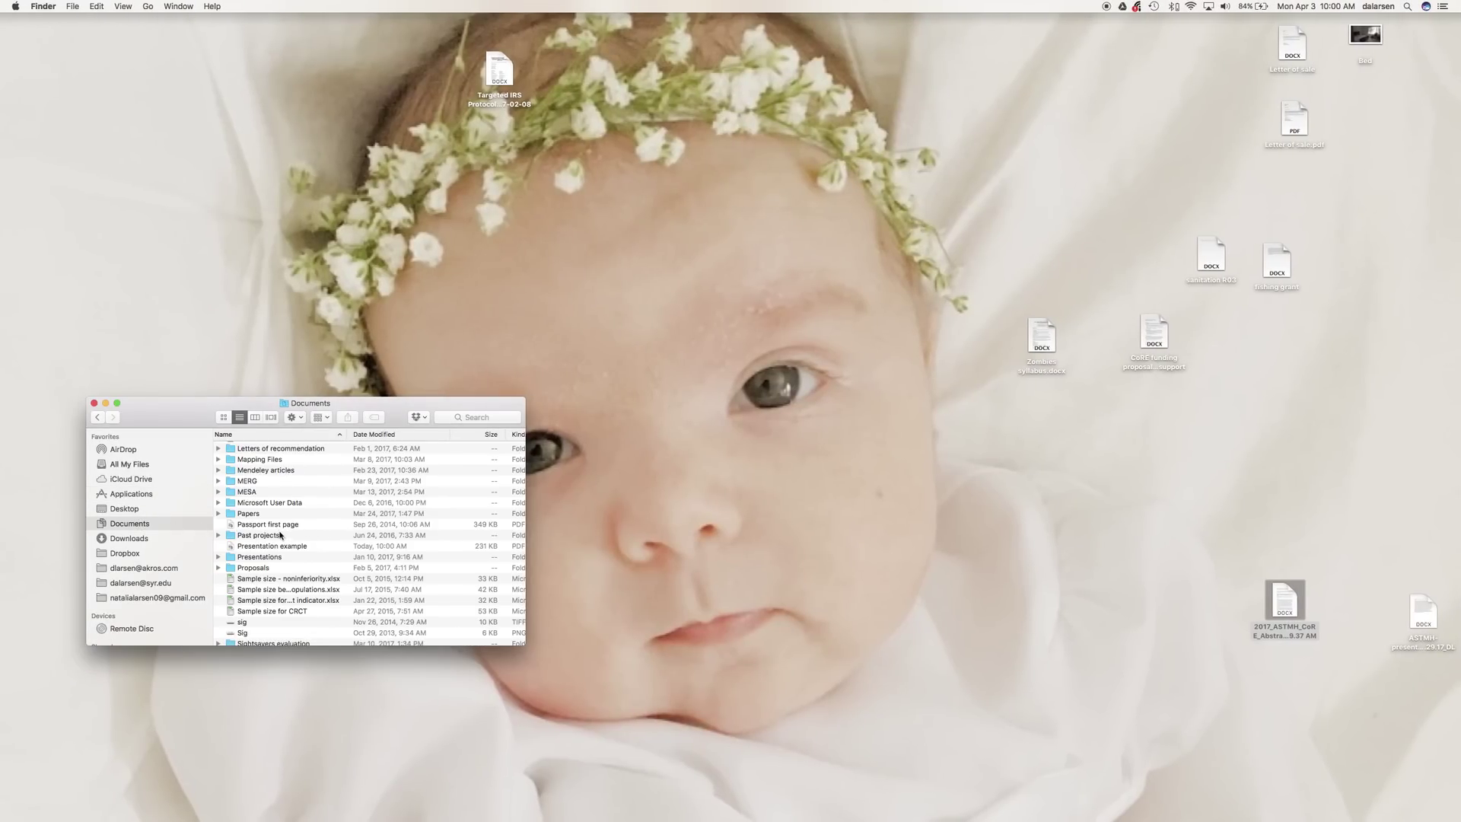
double_click(287, 547)
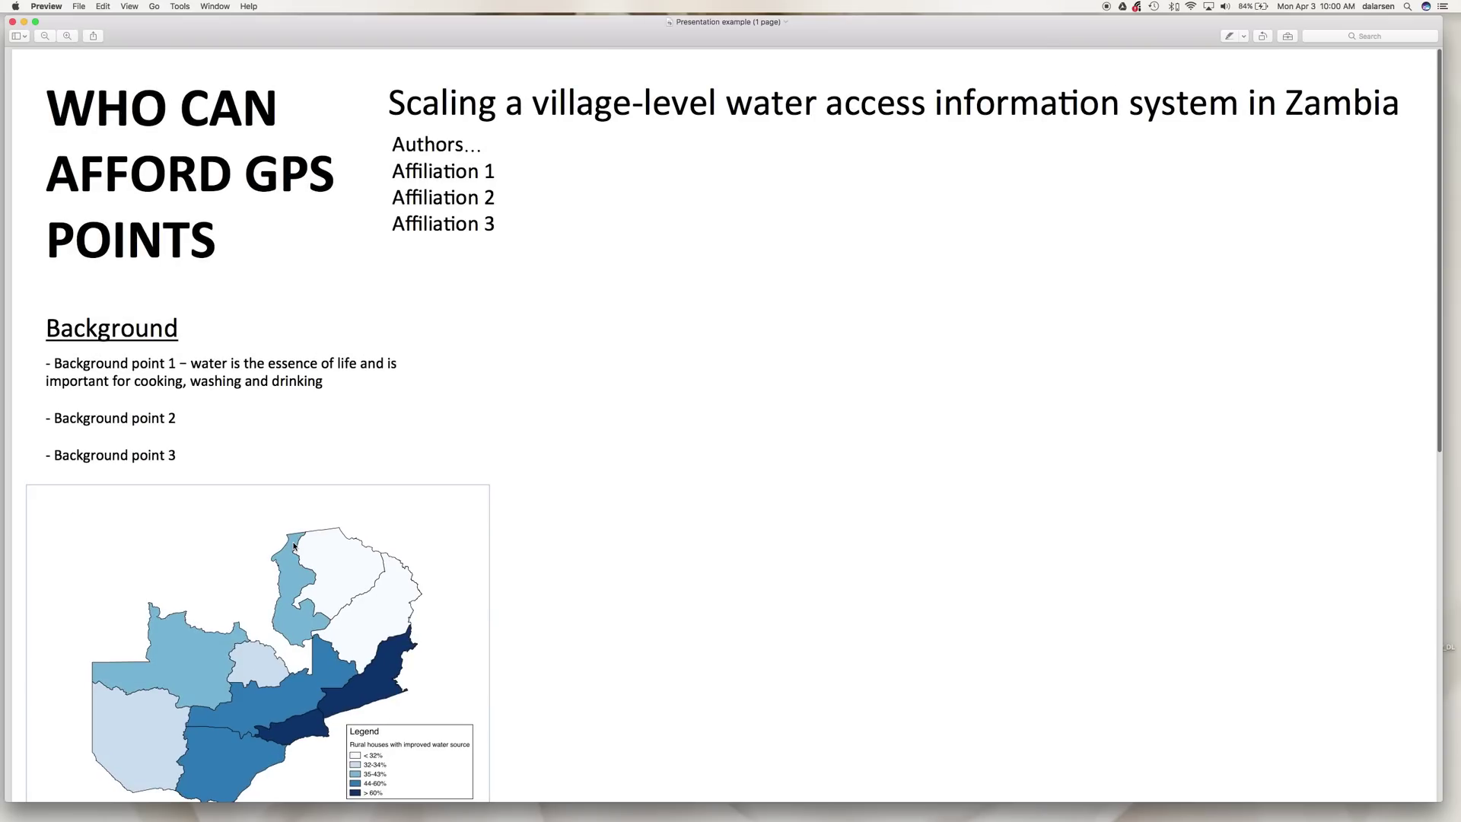
scroll(890, 591, "down", 10)
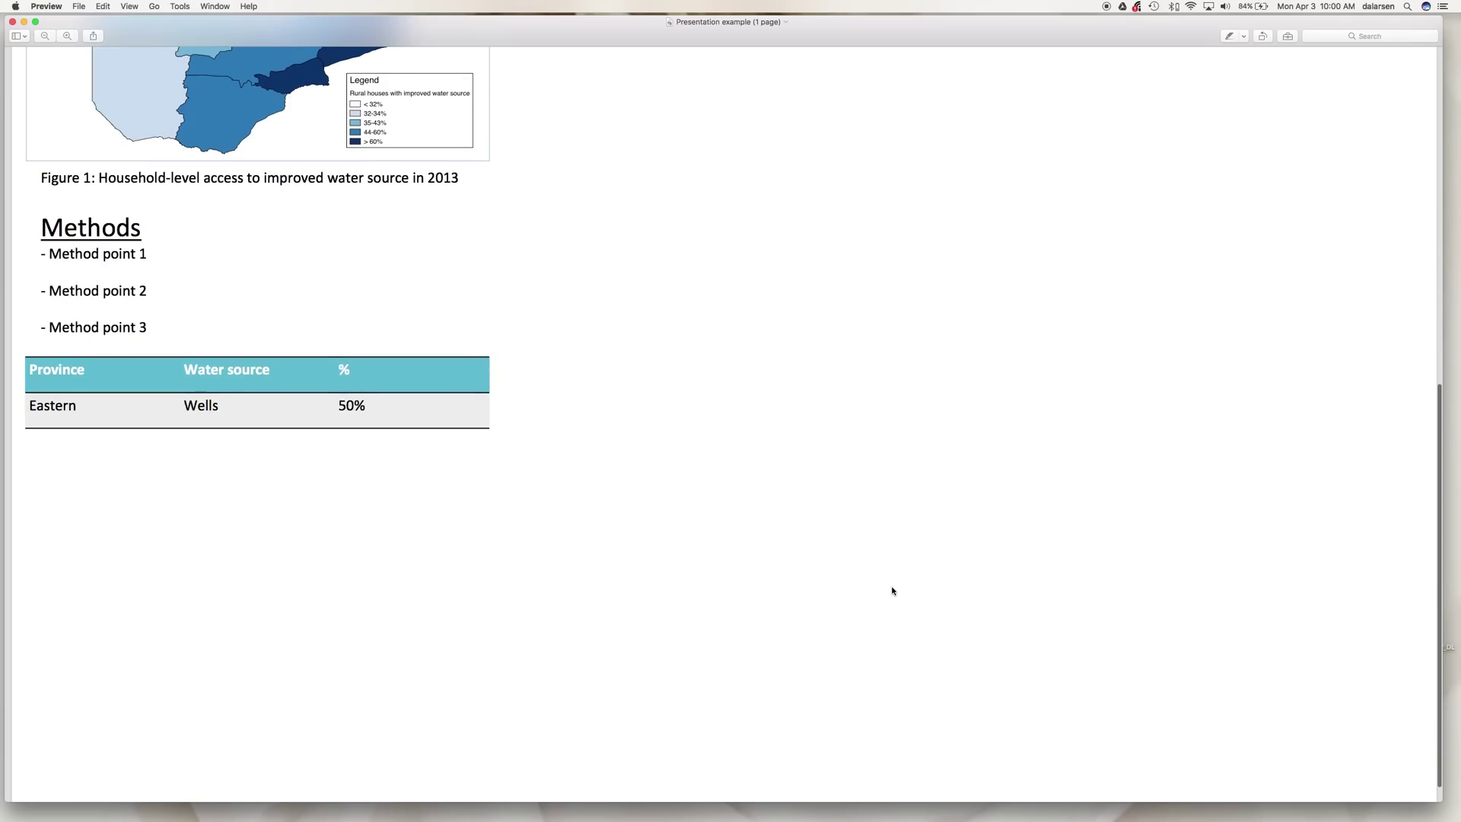
scroll(898, 587, "up", 10)
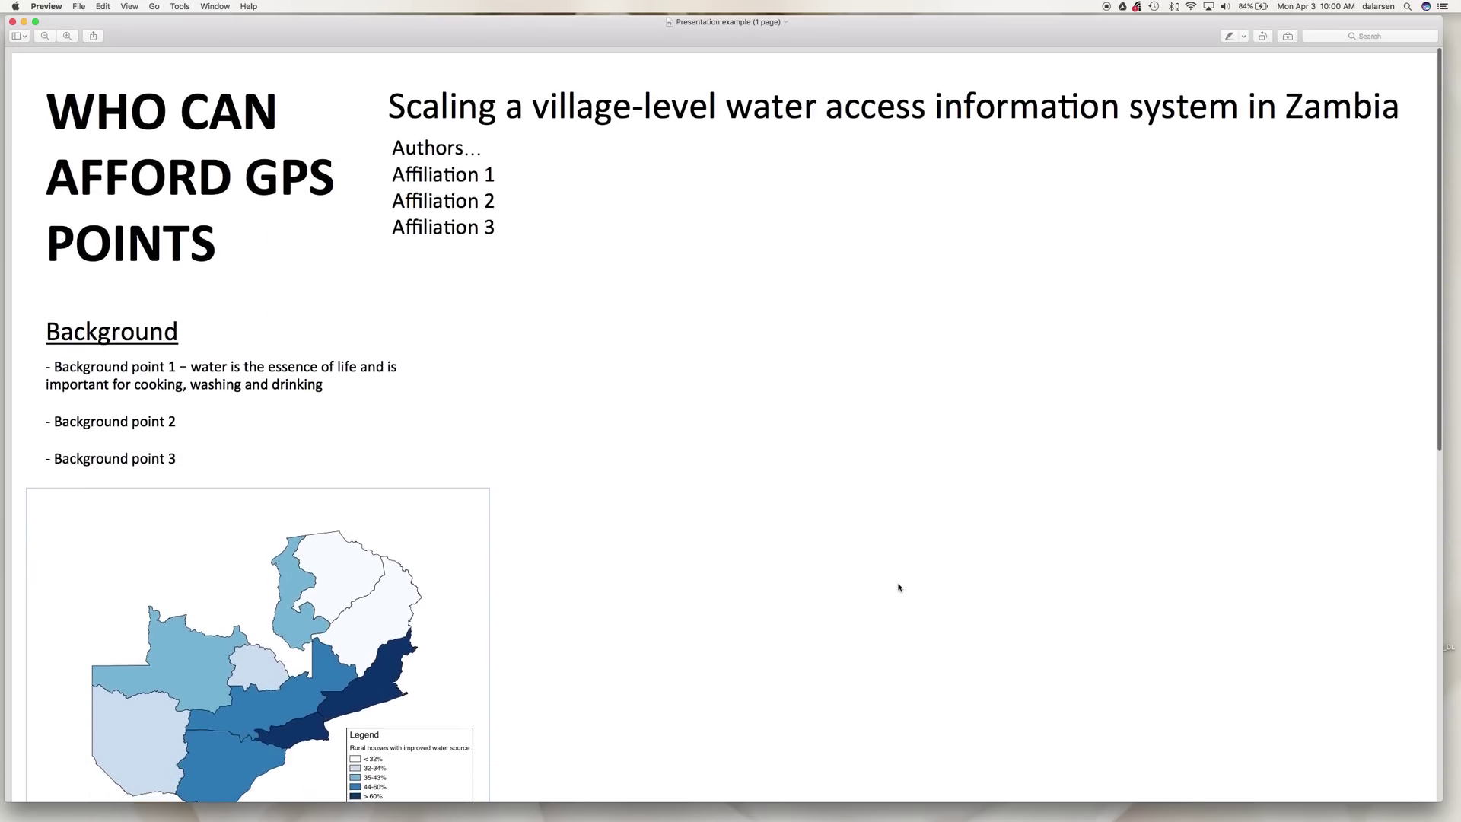
left_click(94, 5)
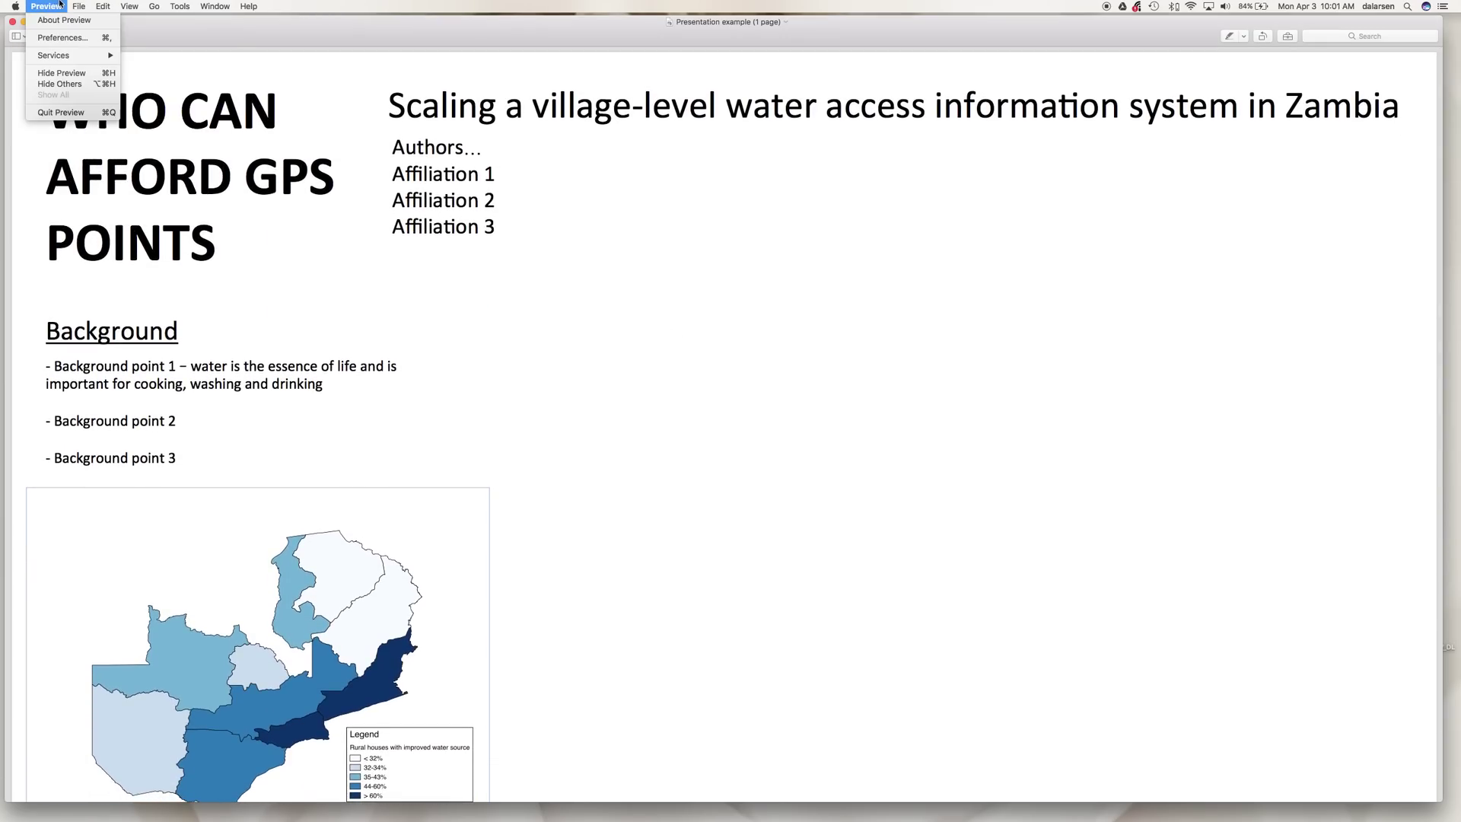
mouse_move(84, 3)
mouse_move(143, 153)
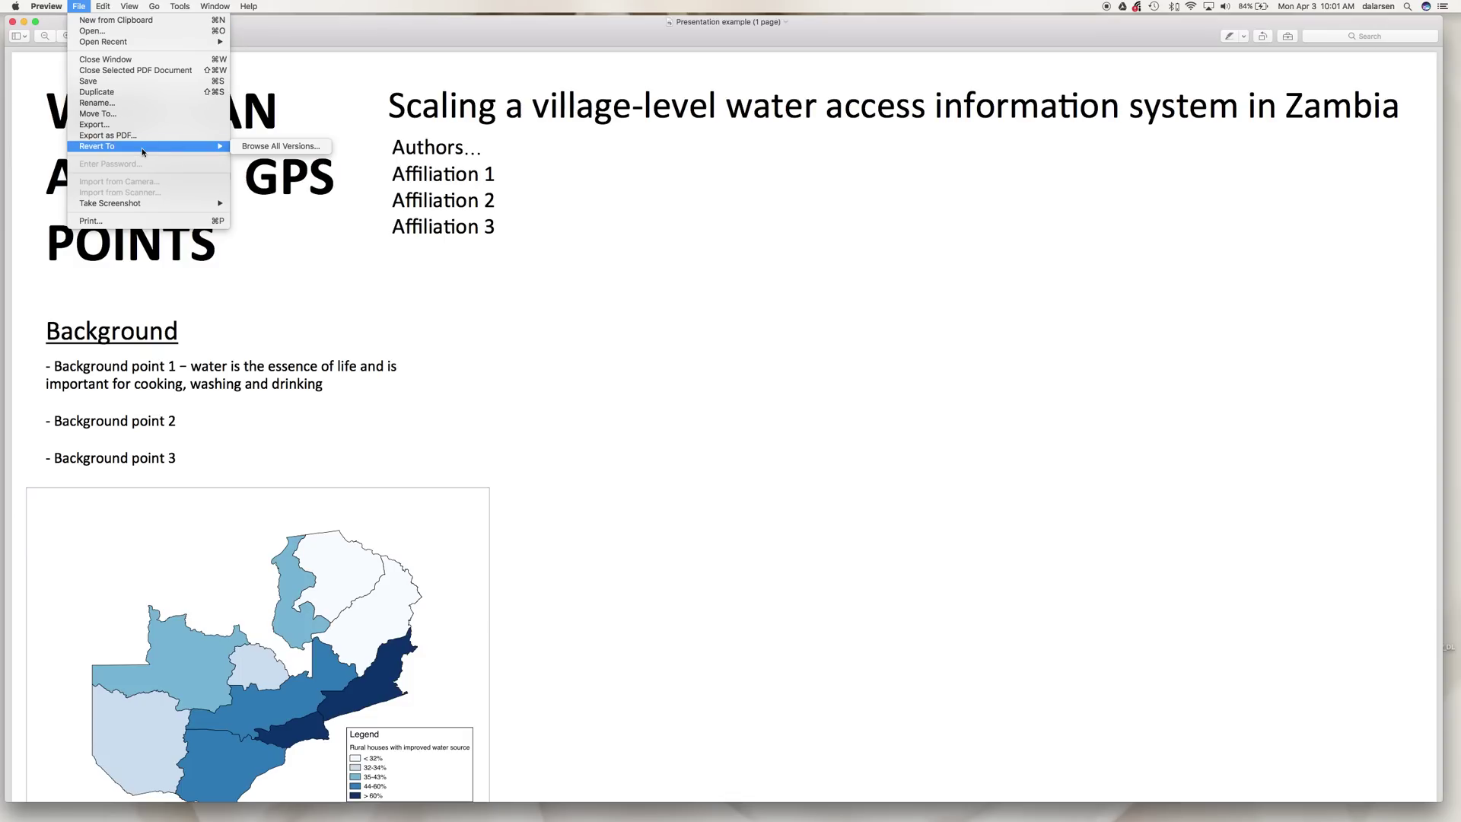
left_click(811, 526)
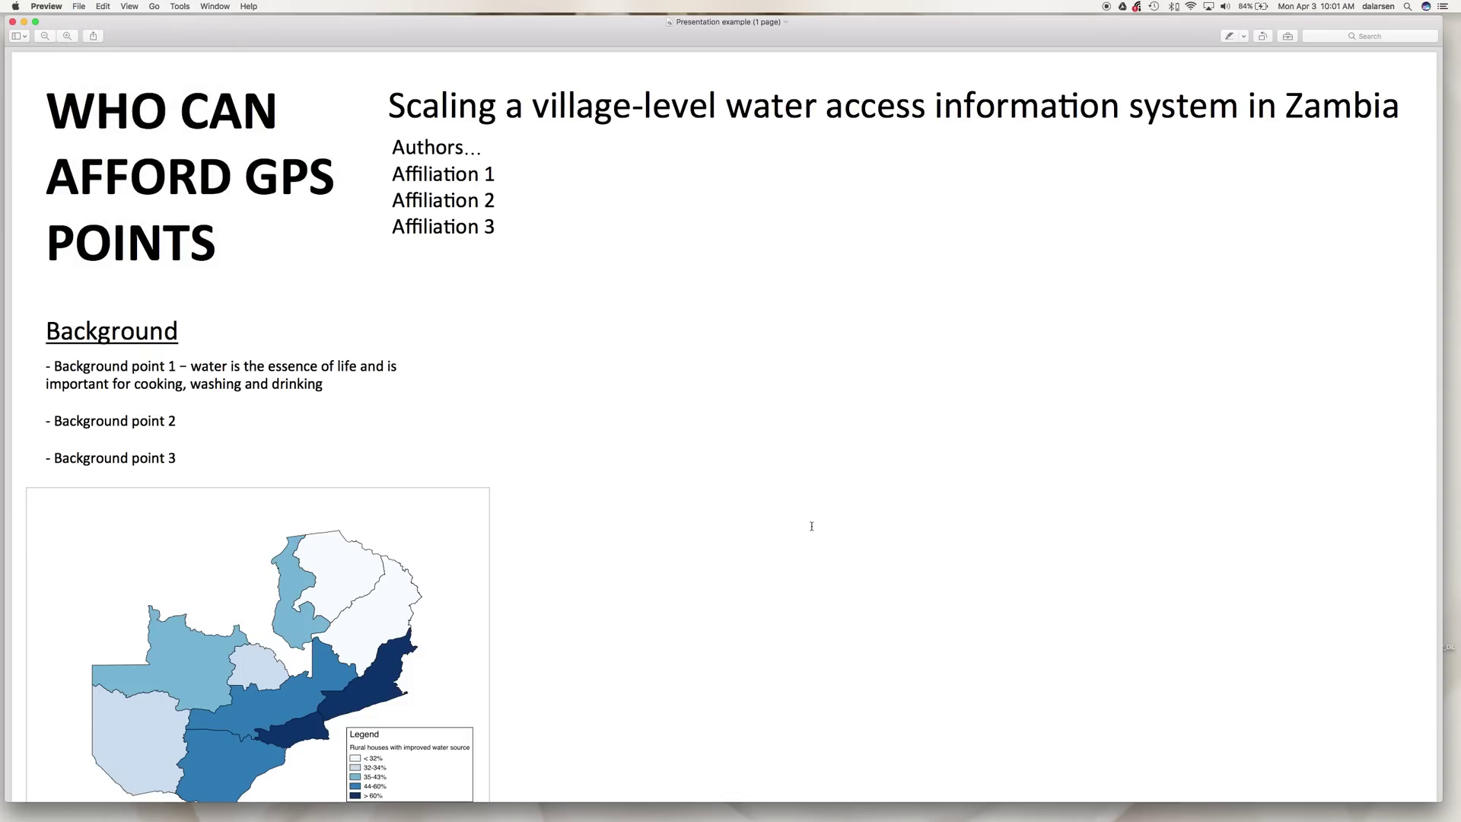
Check the Methods section and table in the PDF once more and close the document.
scroll(809, 567, "down", 10)
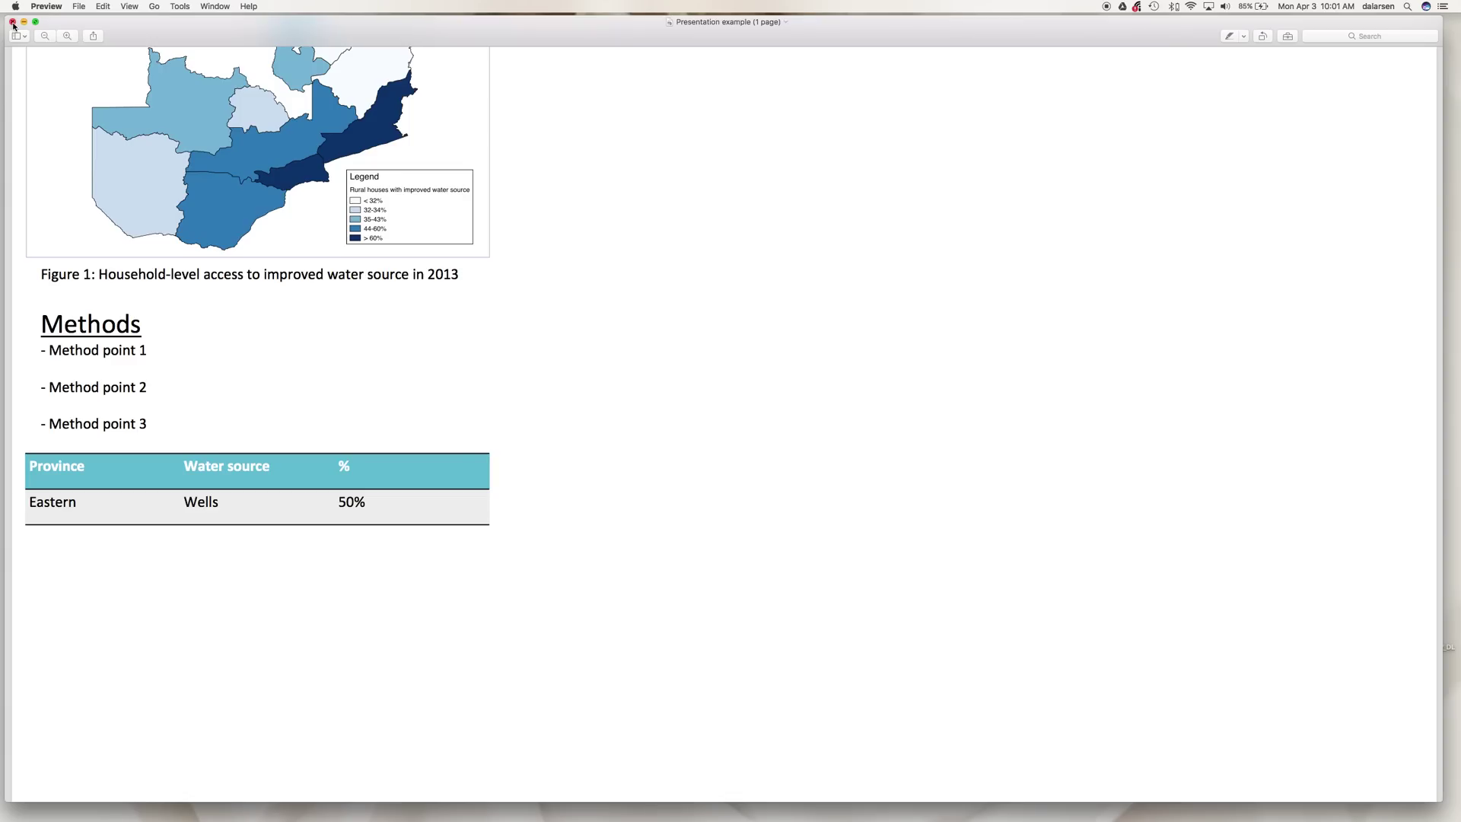
left_click(12, 22)
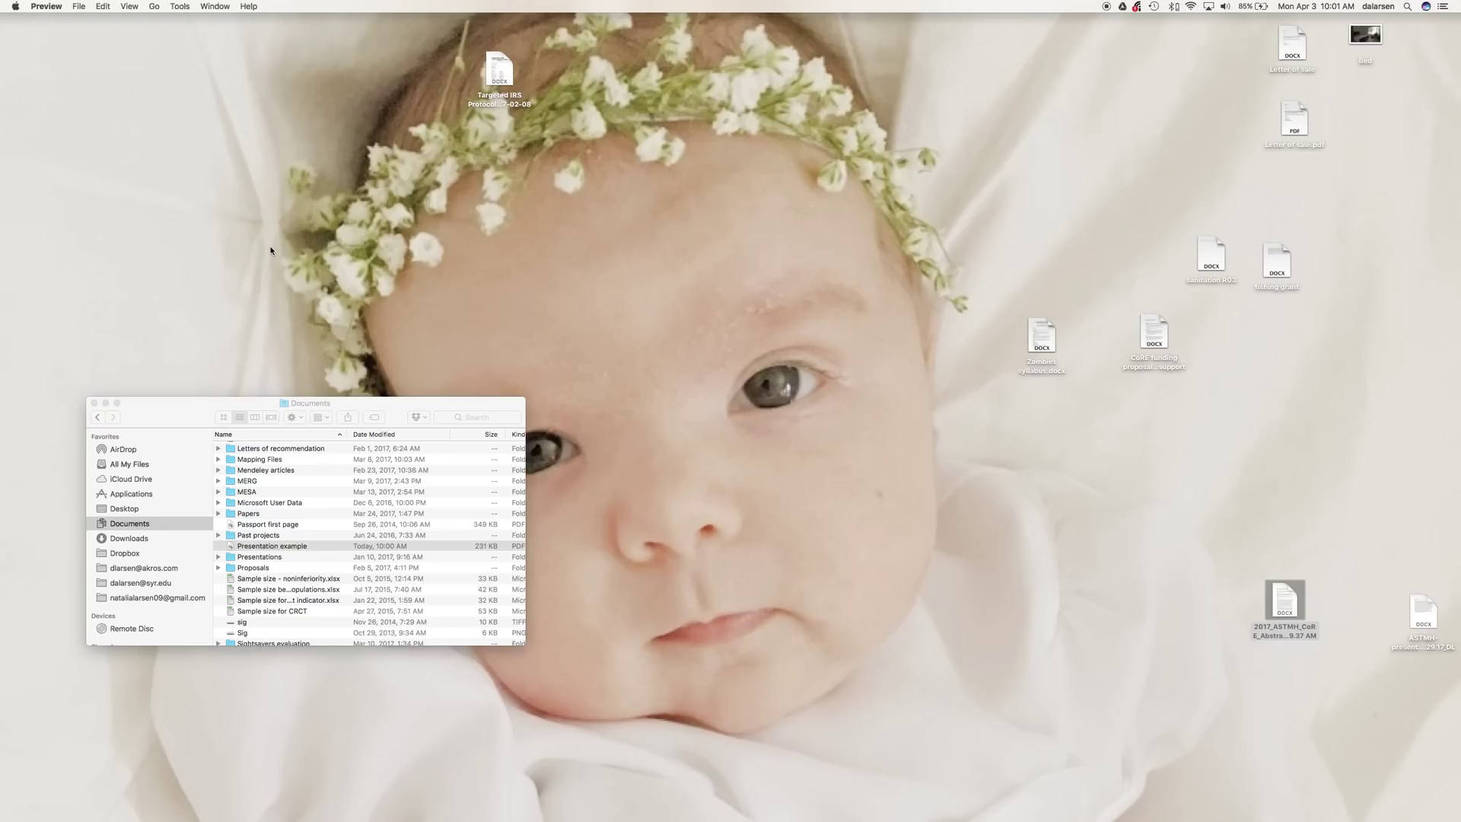
left_click(481, 358)
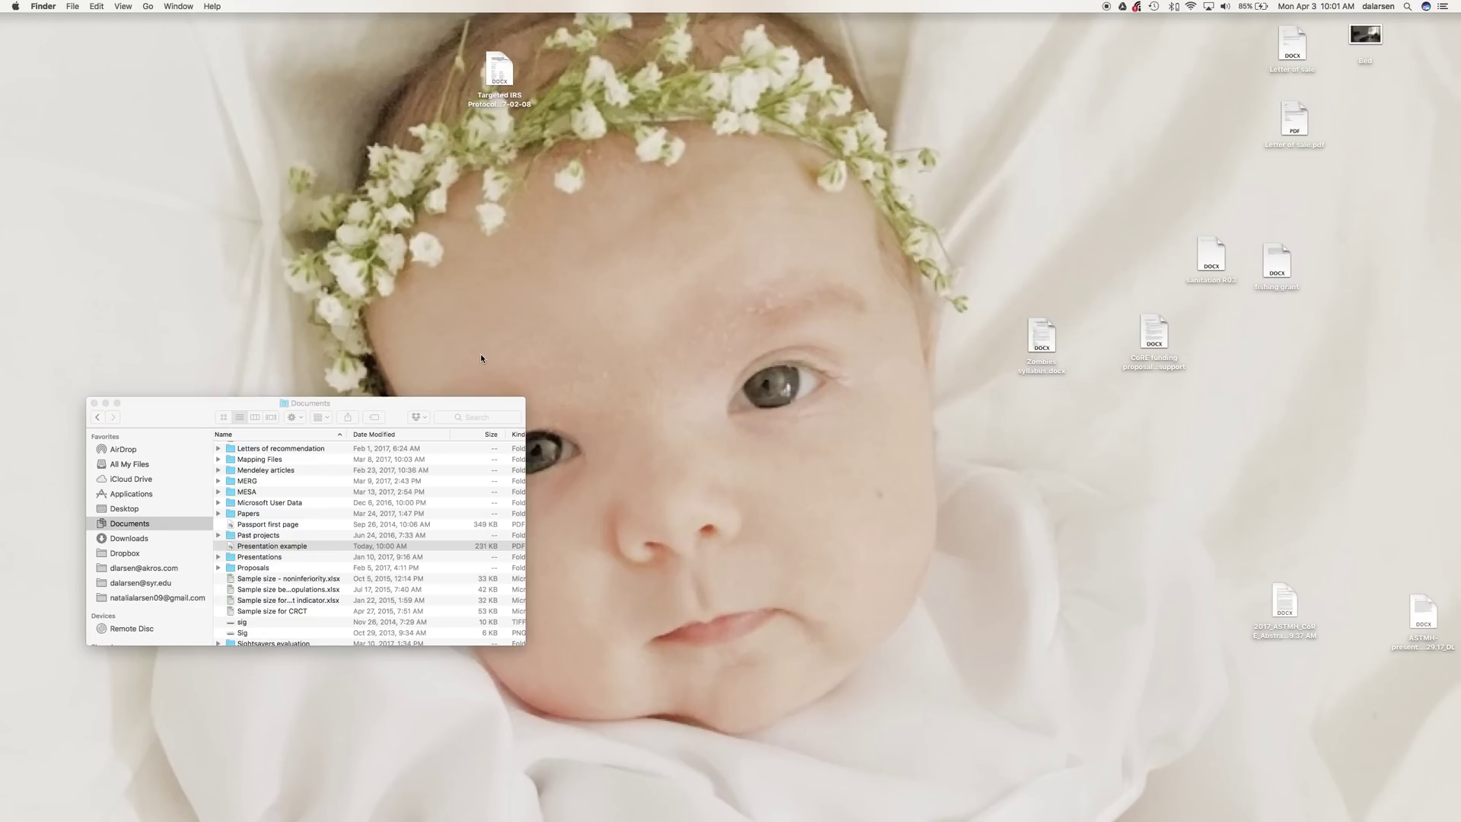